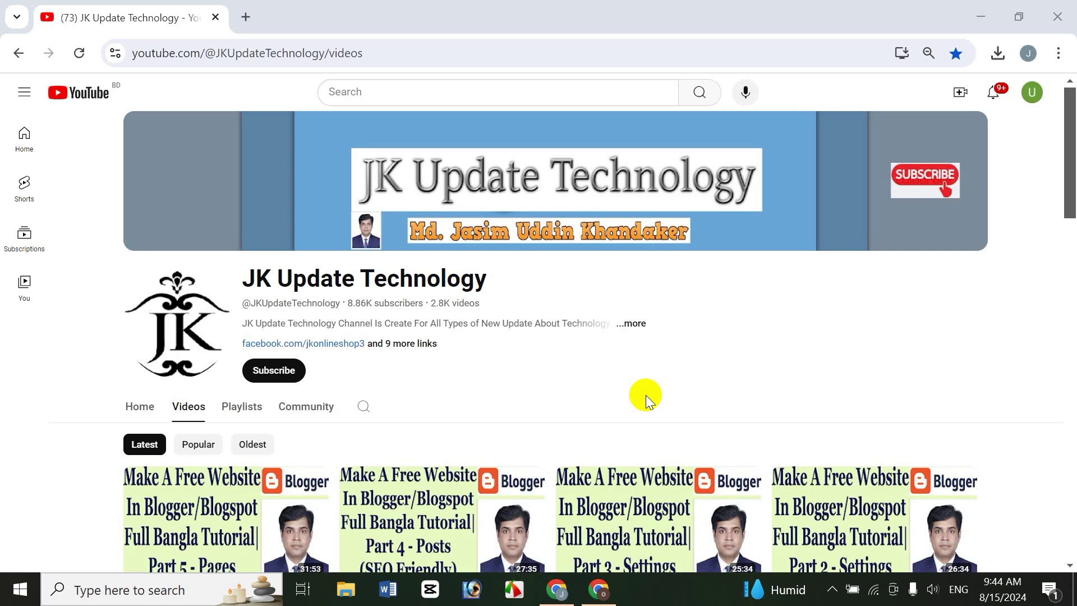
Look through the Blogger website tutorial series in the YouTube channel's video list.
{"action": "left_click_drag", "start_coordinate": [1070, 197], "coordinate": [1072, 230]}
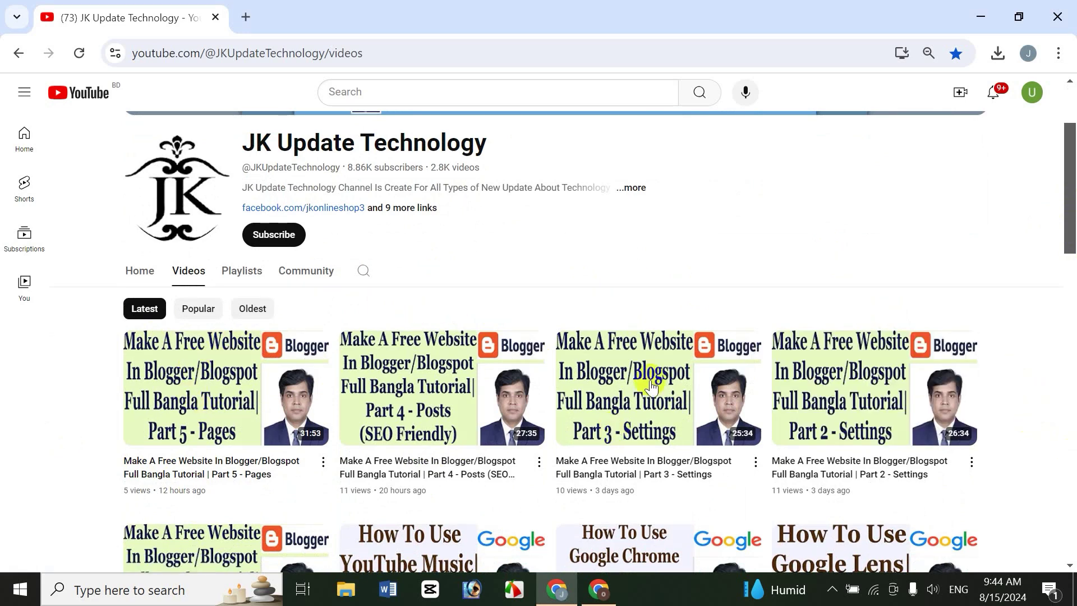
{"action": "scroll", "coordinate": [1072, 191], "scroll_direction": "down", "scroll_amount": 3}
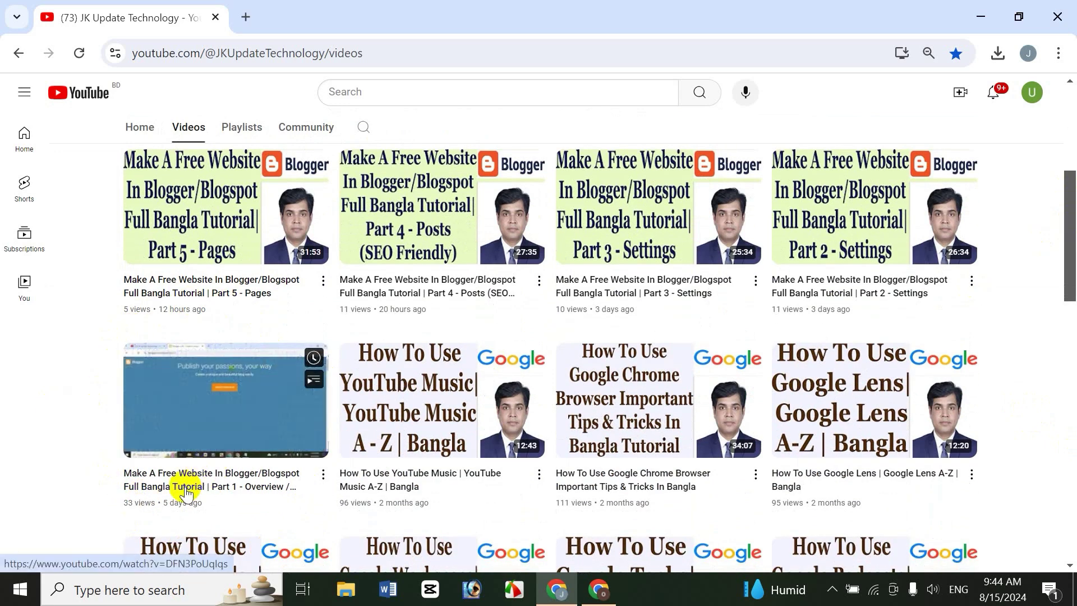
{"action": "left_click_drag", "start_coordinate": [1072, 251], "coordinate": [1072, 128]}
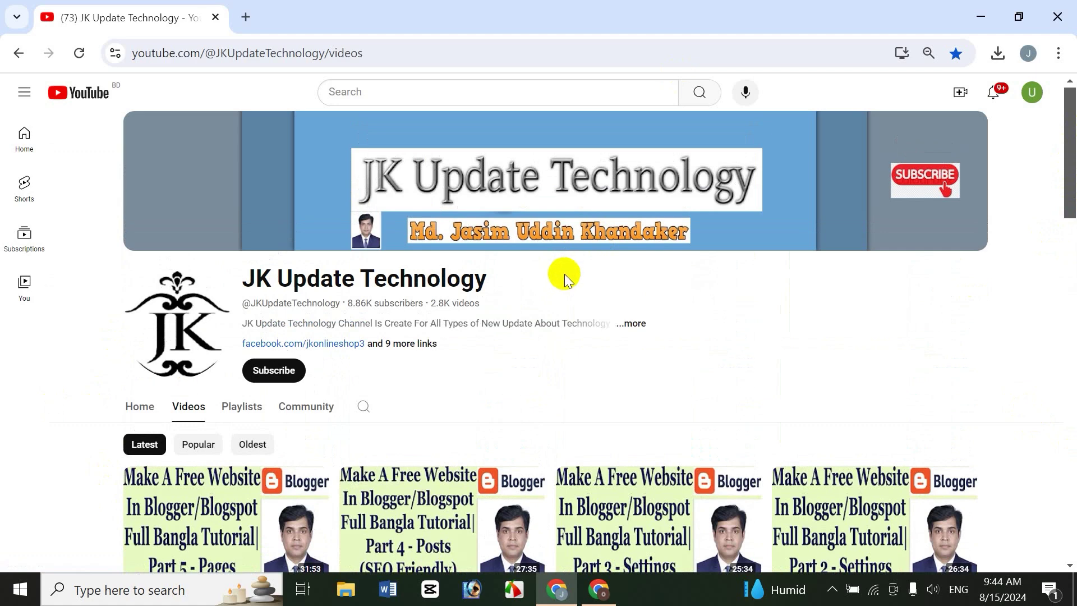
Open blogger.com in a new browser tab.
{"action": "left_click", "coordinate": [246, 18]}
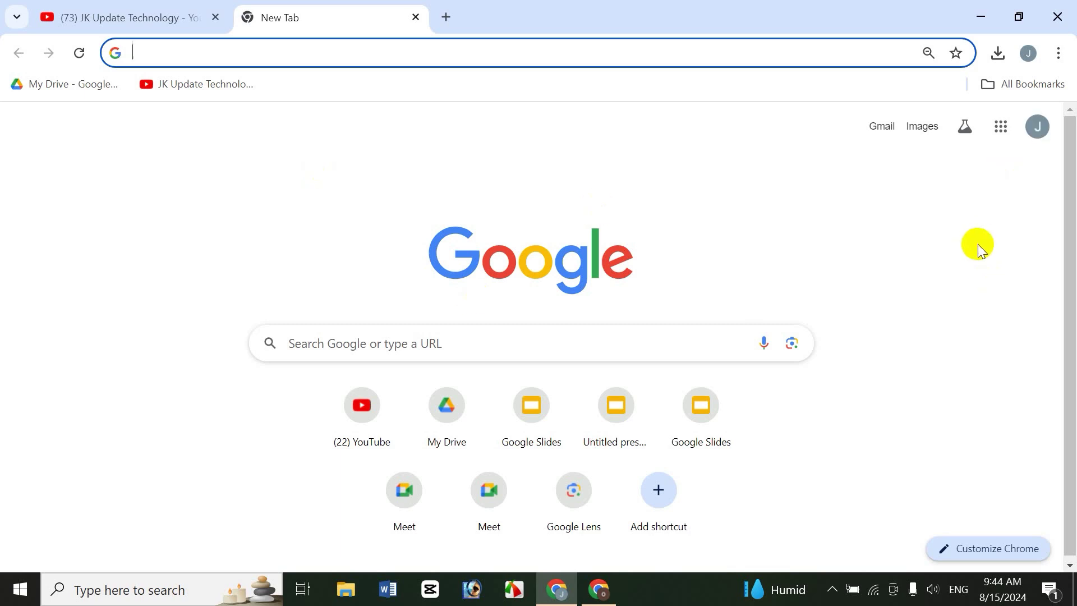
{"action": "type", "text": "b"}
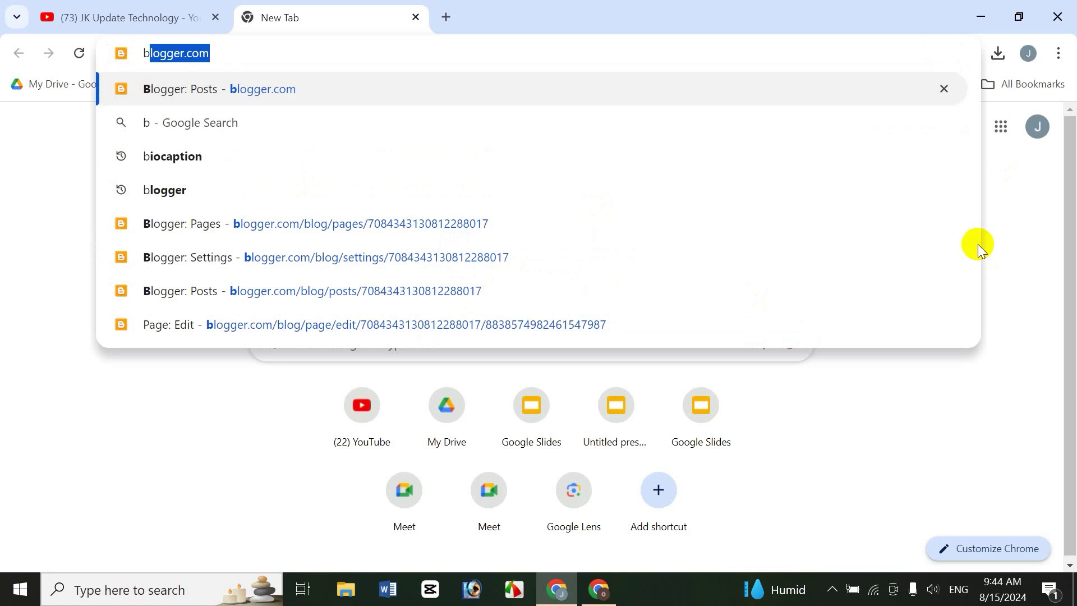
{"action": "key", "text": "Return"}
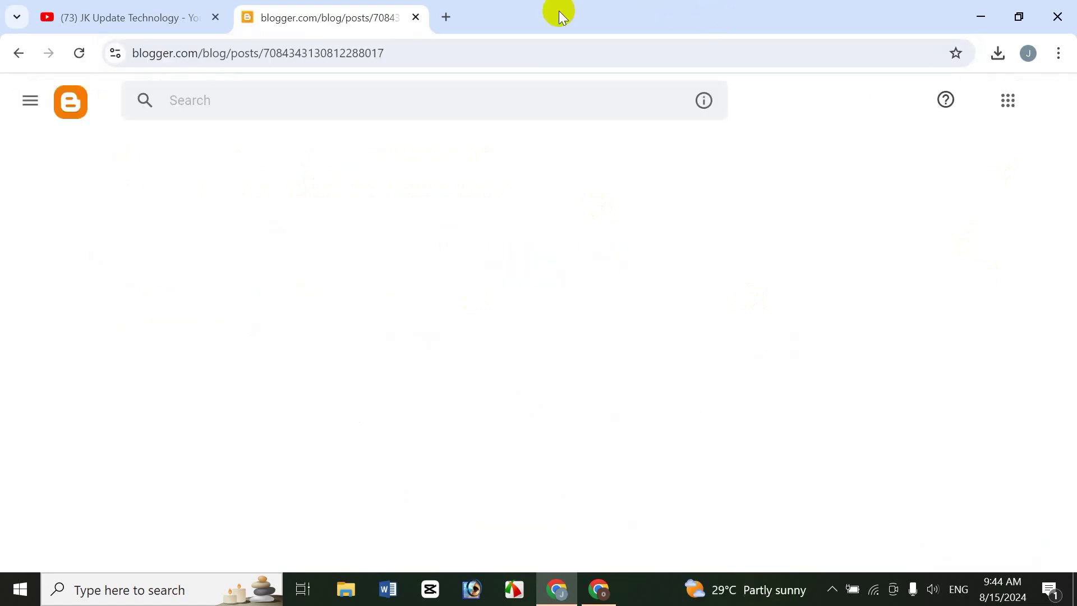
Search Google for "blogger" in another new tab and open the Blogger.com result.
{"action": "left_click", "coordinate": [447, 17]}
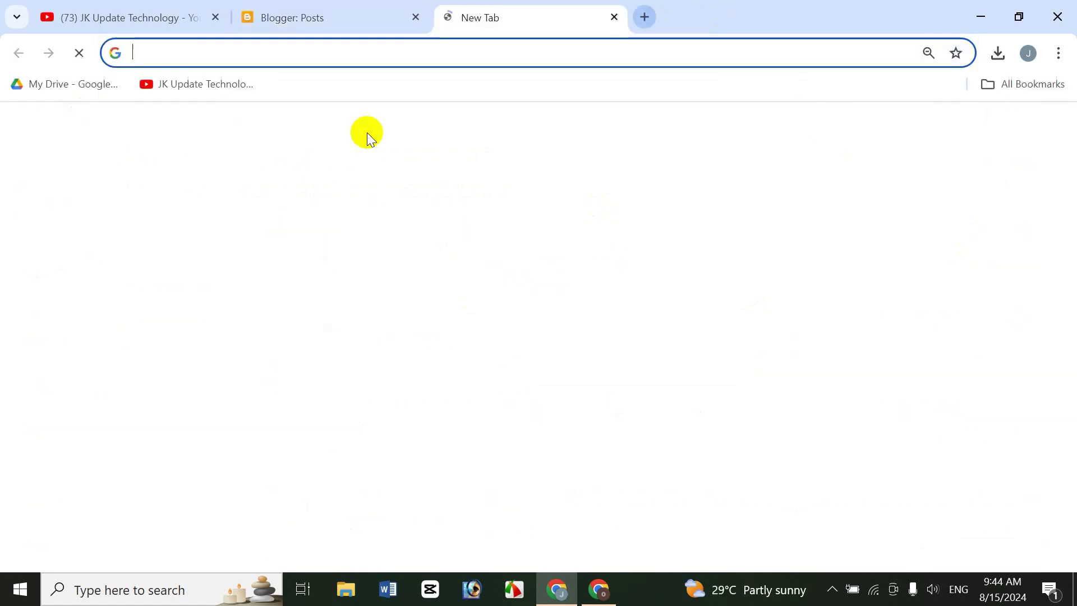
{"action": "left_click", "coordinate": [352, 344]}
{"action": "type", "text": "b"}
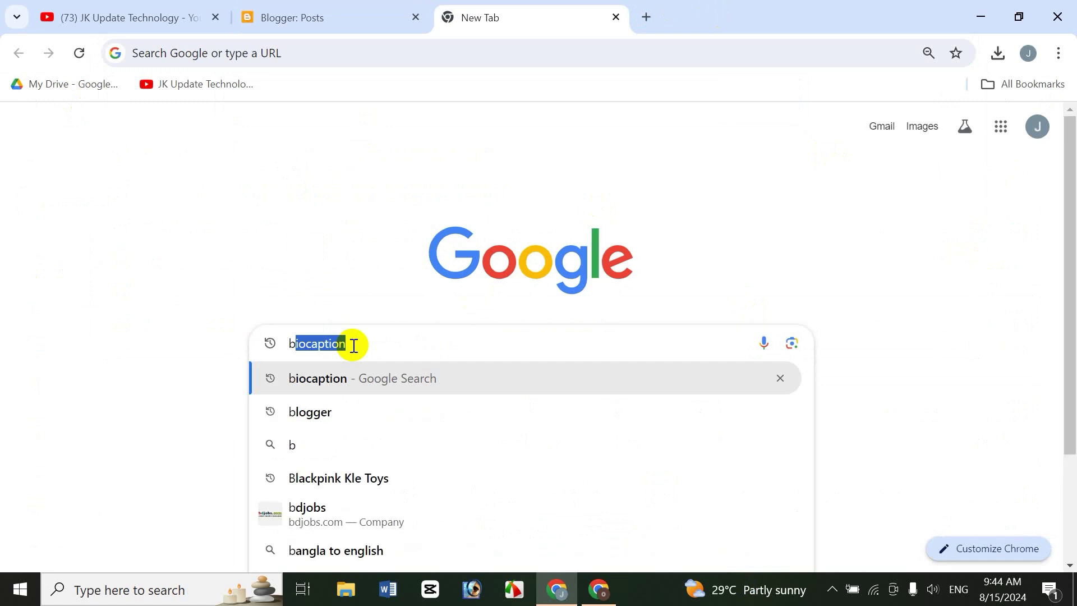
{"action": "key", "text": "Down"}
{"action": "key", "text": "Return"}
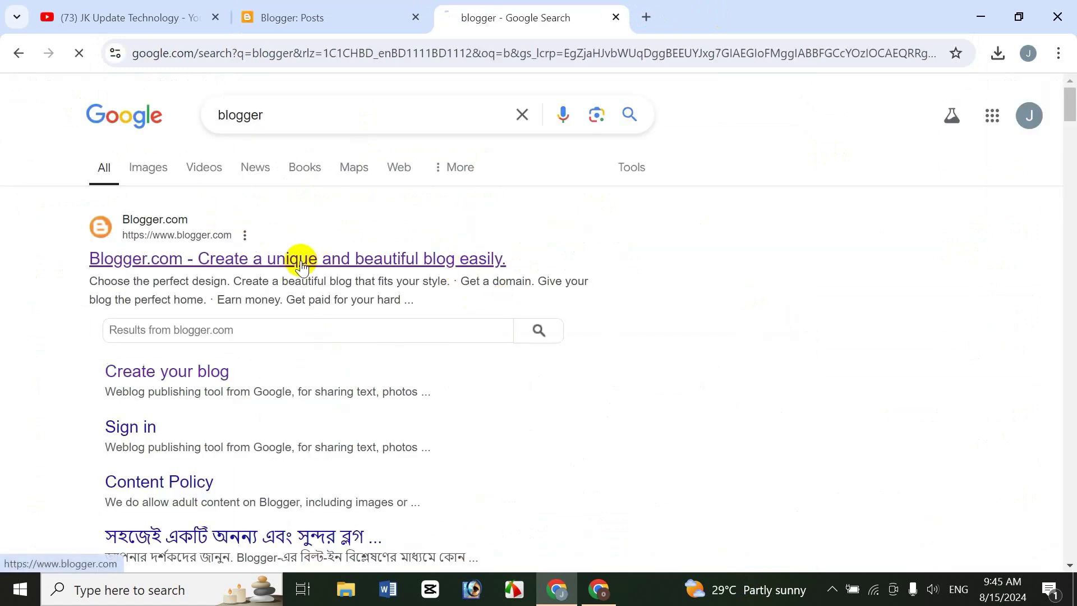
Open Blogger from the Google apps list in a further new tab.
{"action": "left_click", "coordinate": [646, 19]}
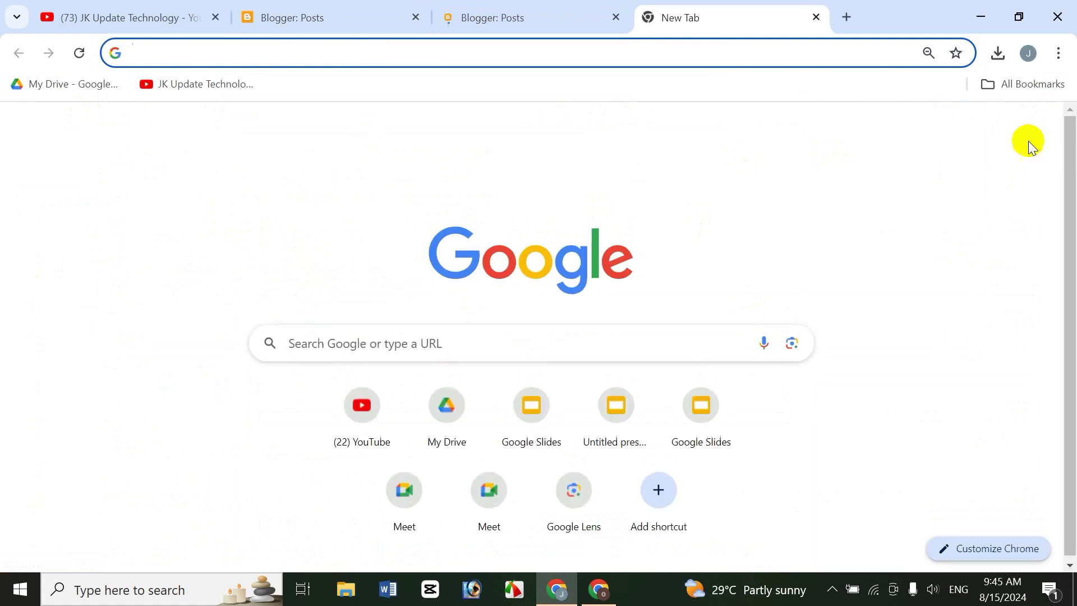
{"action": "left_click", "coordinate": [1002, 136]}
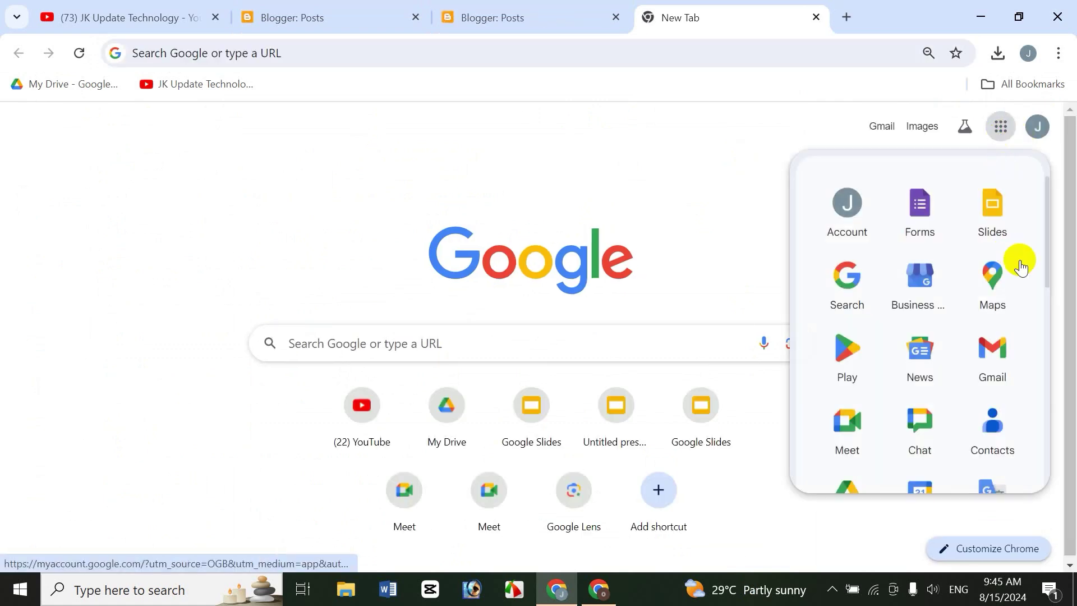
{"action": "left_click_drag", "start_coordinate": [1049, 230], "coordinate": [1042, 334]}
{"action": "left_click", "coordinate": [915, 339]}
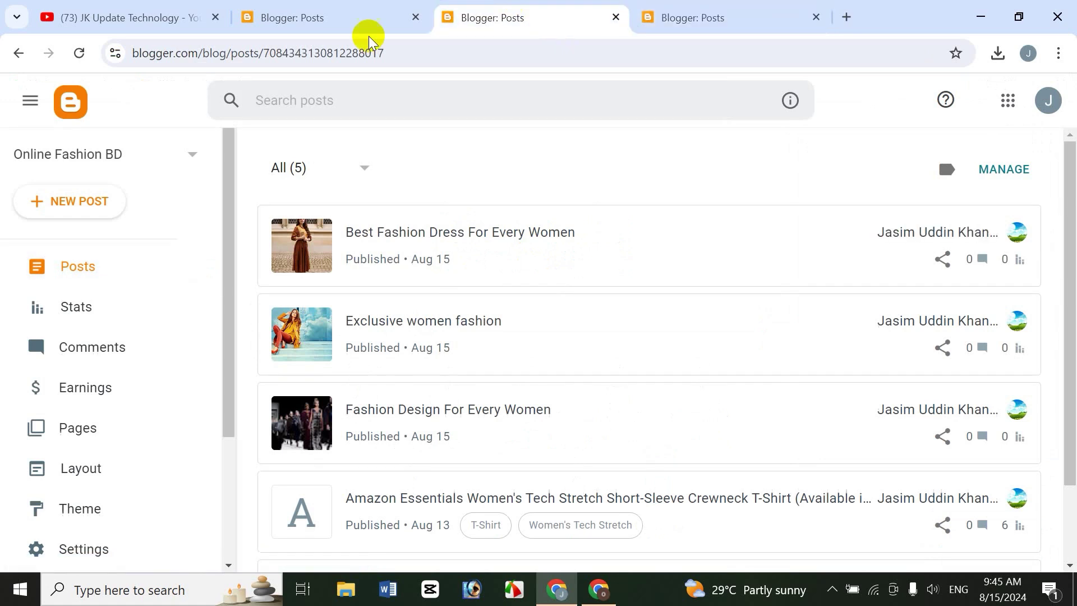
Return to the first Blogger tab, start creating a new blog, and cancel at the title prompt.
{"action": "left_click", "coordinate": [281, 13]}
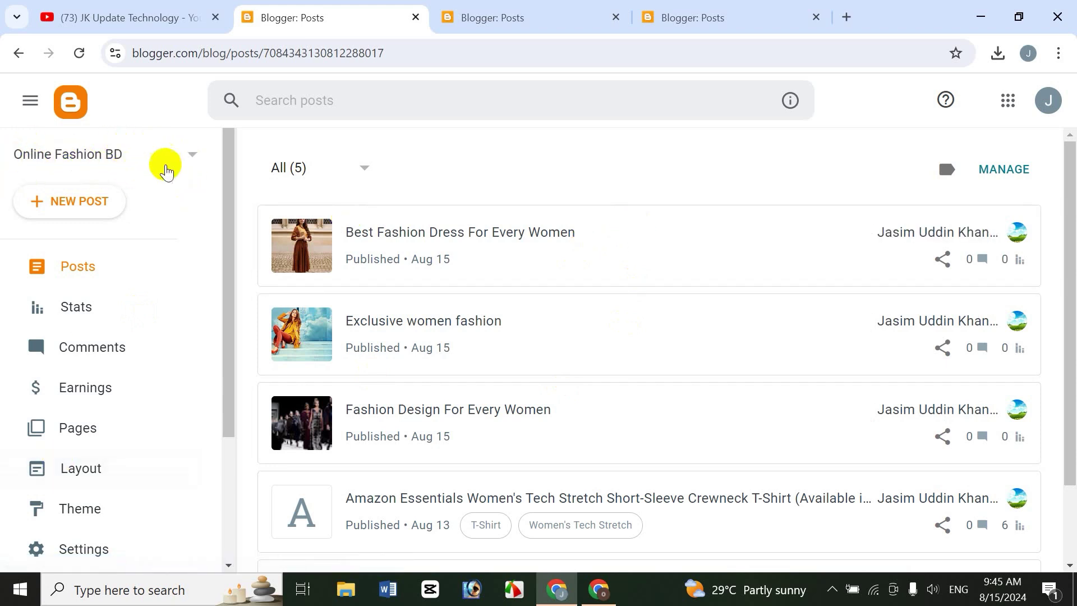
{"action": "left_click", "coordinate": [191, 158]}
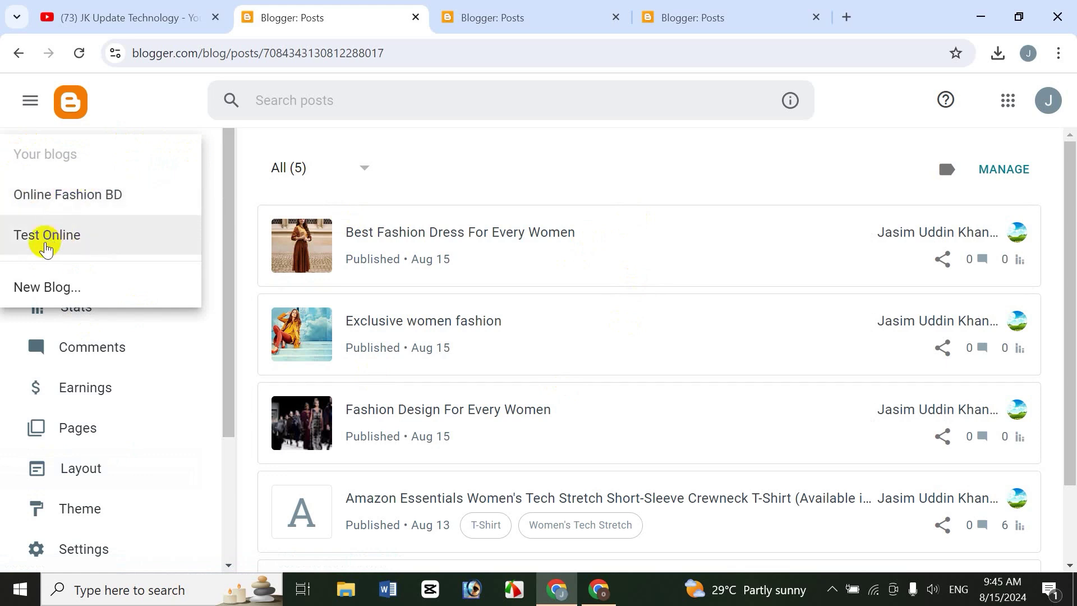
{"action": "left_click", "coordinate": [43, 290]}
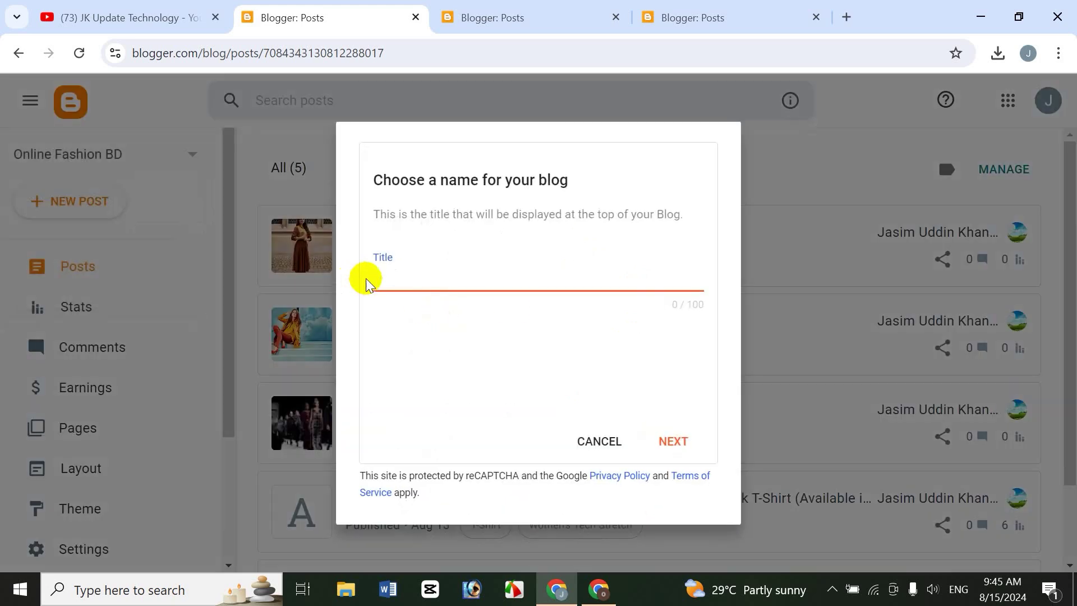
{"action": "left_click", "coordinate": [583, 442]}
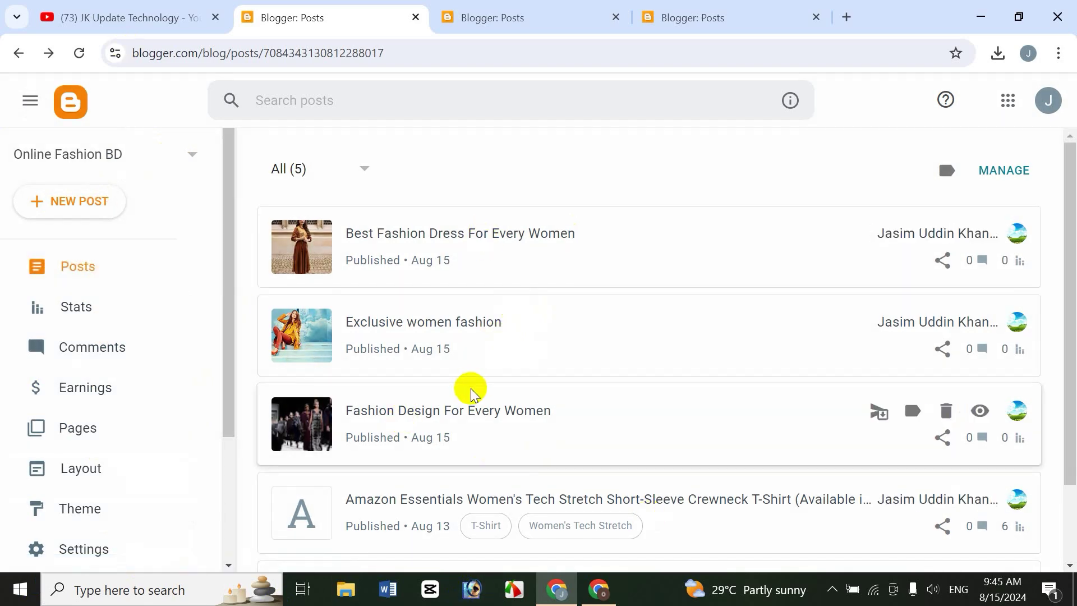
Check the tutorial videos on the YouTube channel, and review the list of pages in the Online Fashion BD blog.
{"action": "left_click", "coordinate": [144, 11]}
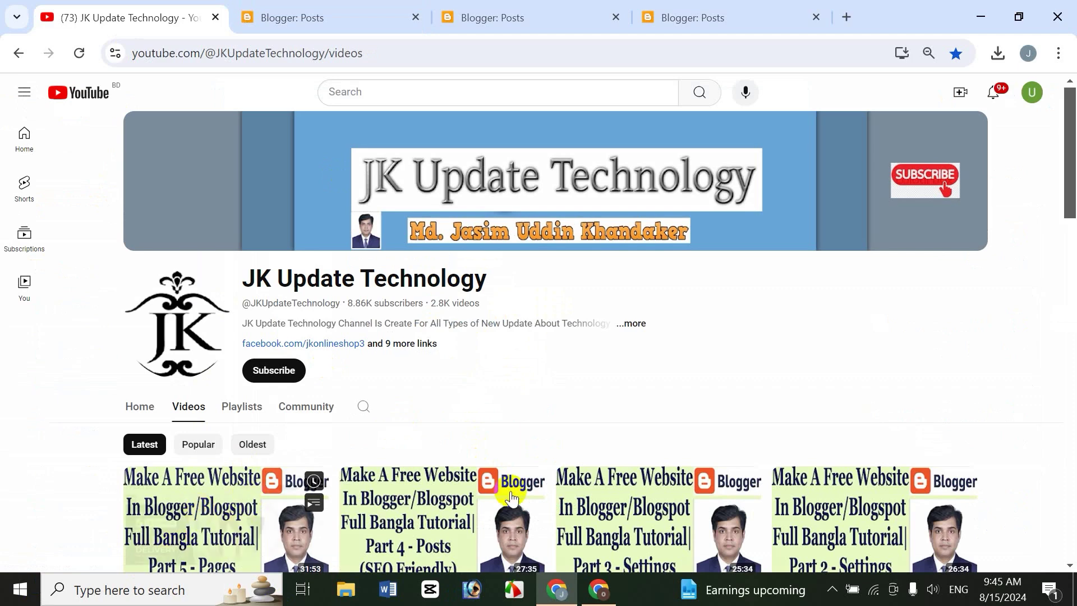
{"action": "scroll", "coordinate": [419, 465], "scroll_direction": "down", "scroll_amount": 2}
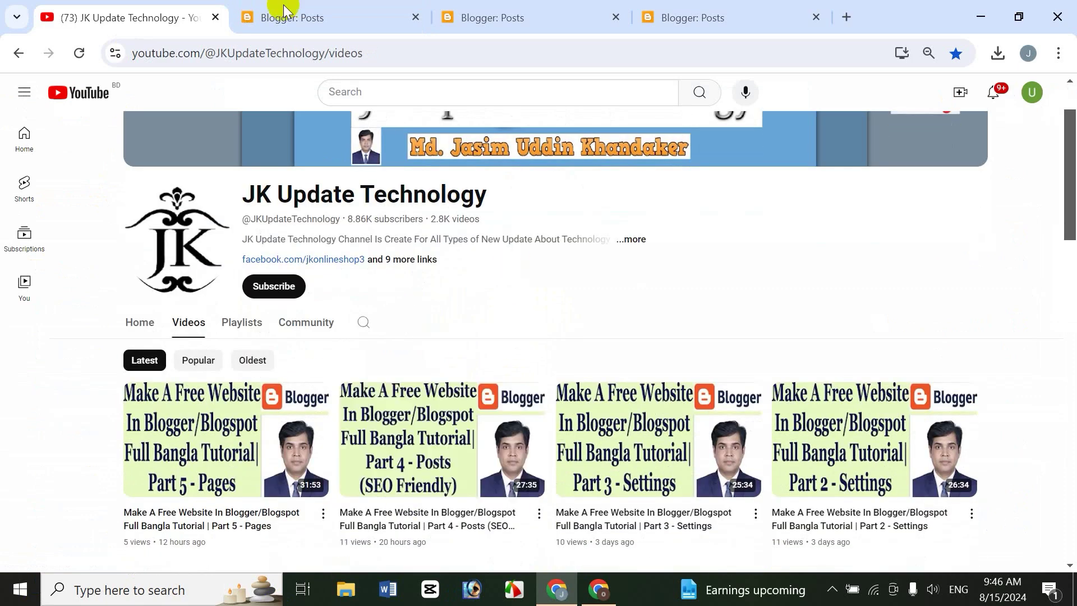
{"action": "left_click", "coordinate": [343, 16]}
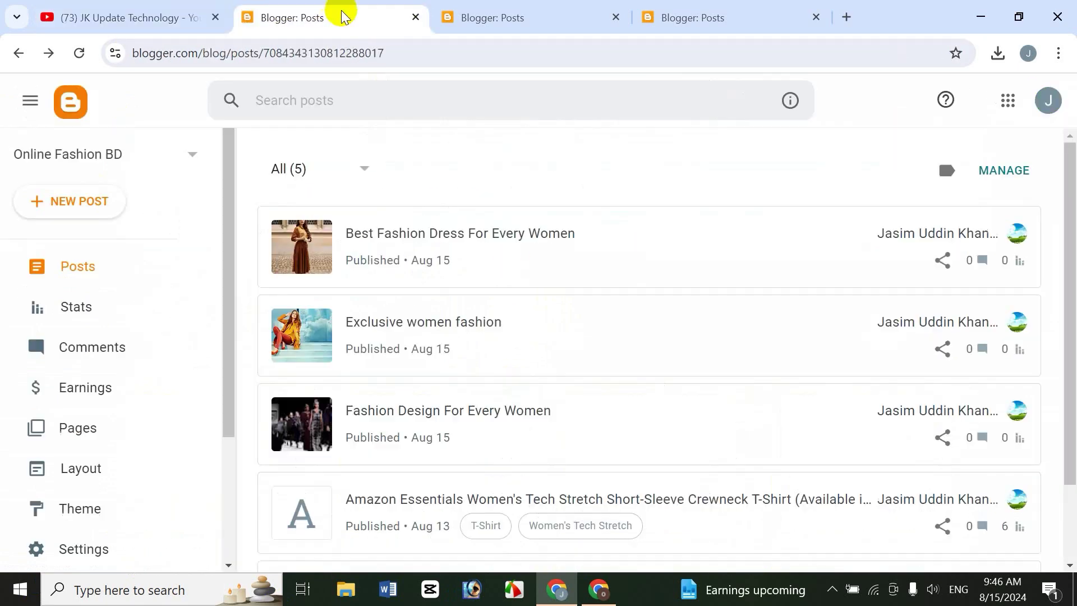
{"action": "left_click", "coordinate": [89, 434]}
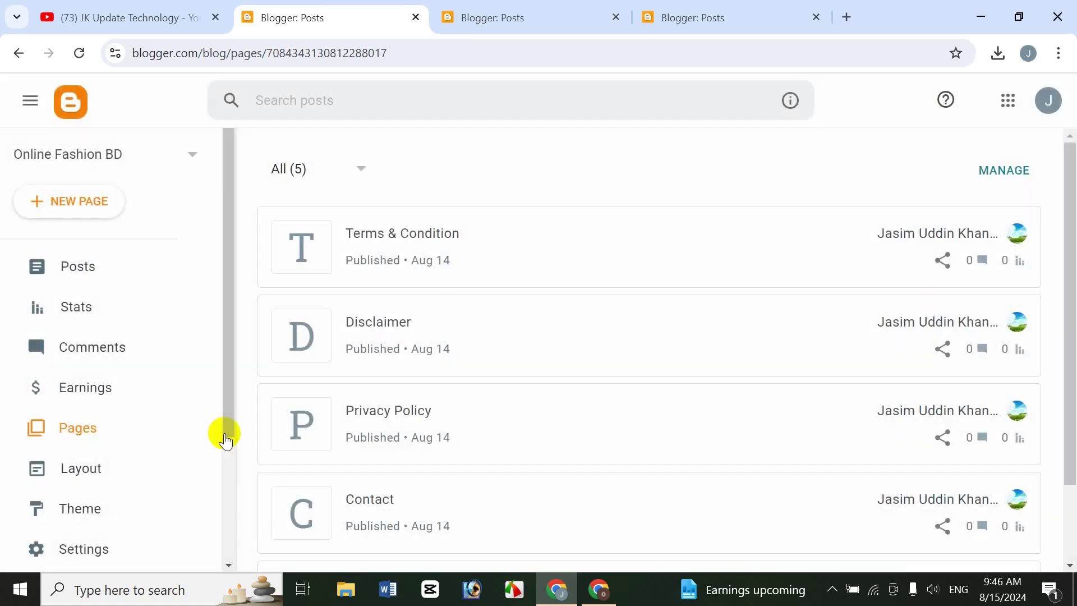
{"action": "scroll", "coordinate": [517, 432], "scroll_direction": "down", "scroll_amount": 2}
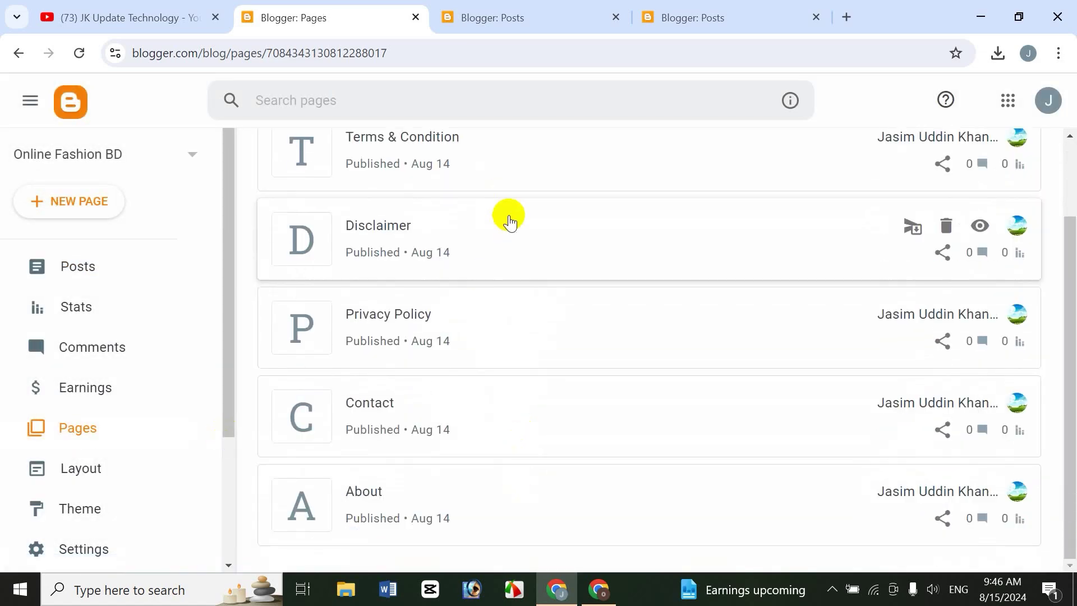
Glance at the YouTube tutorial list again and open the settings of the Online Fashion BD blog.
{"action": "left_click", "coordinate": [119, 16]}
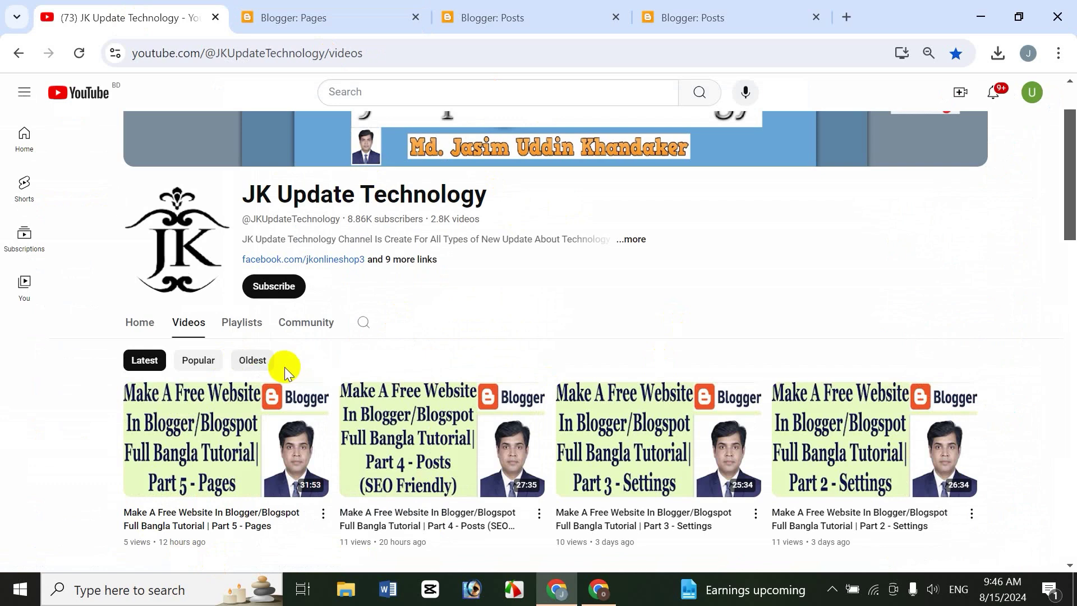
{"action": "left_click", "coordinate": [289, 16]}
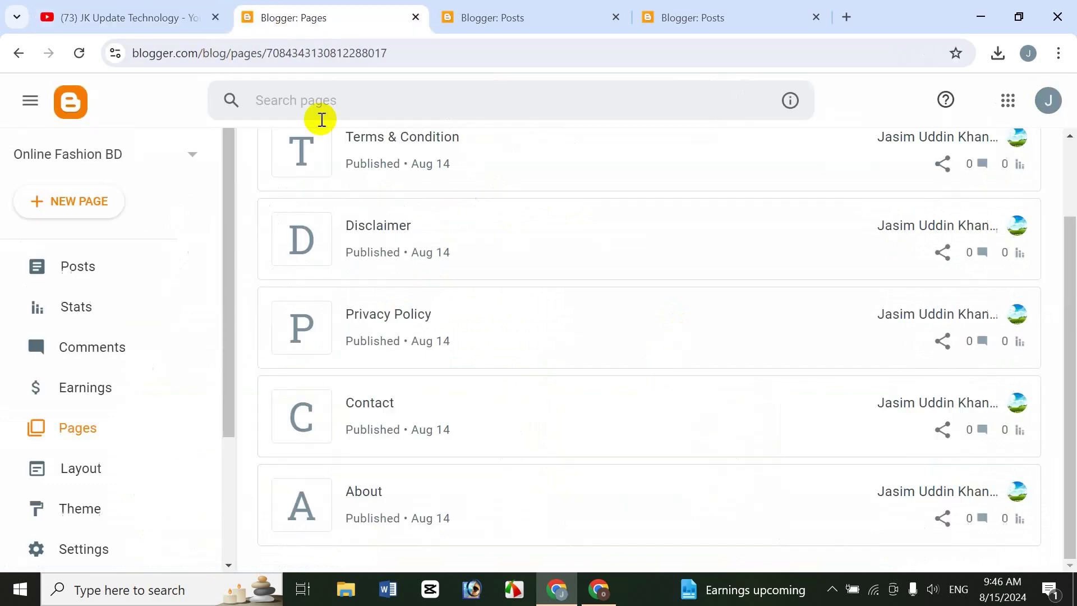
{"action": "left_click", "coordinate": [101, 543]}
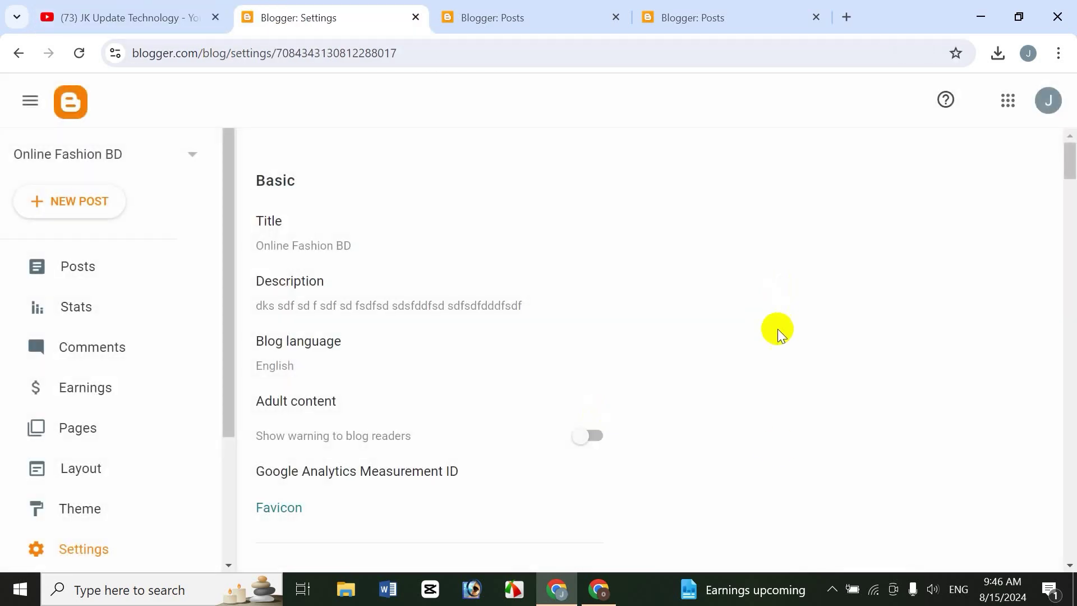
Review parts 1 to 5 of the Blogger tutorial series on the YouTube channel.
{"action": "left_click", "coordinate": [133, 16]}
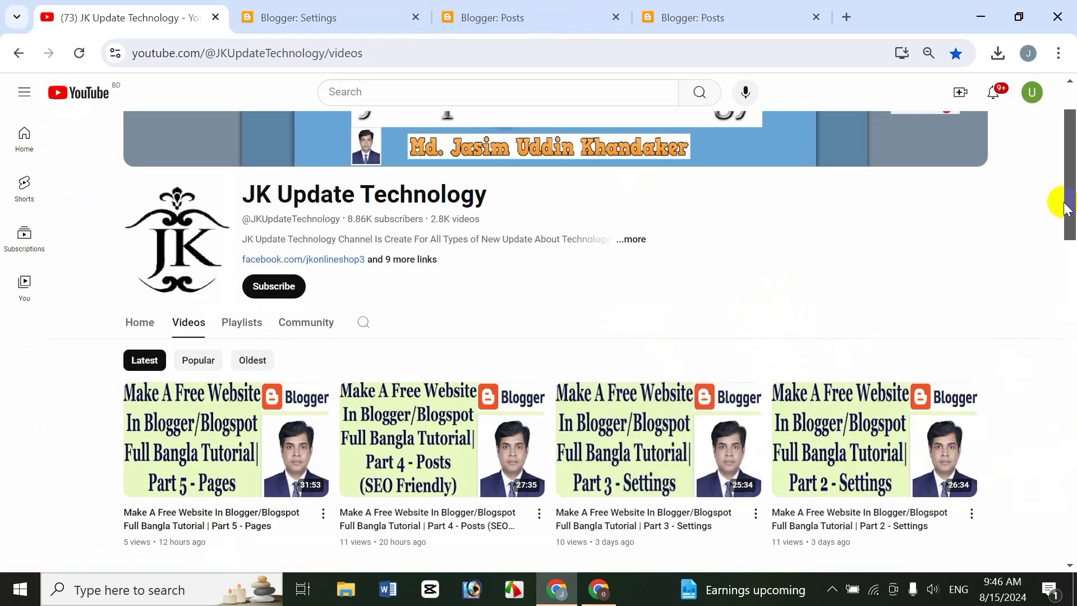
{"action": "left_click_drag", "start_coordinate": [1072, 179], "coordinate": [1072, 255]}
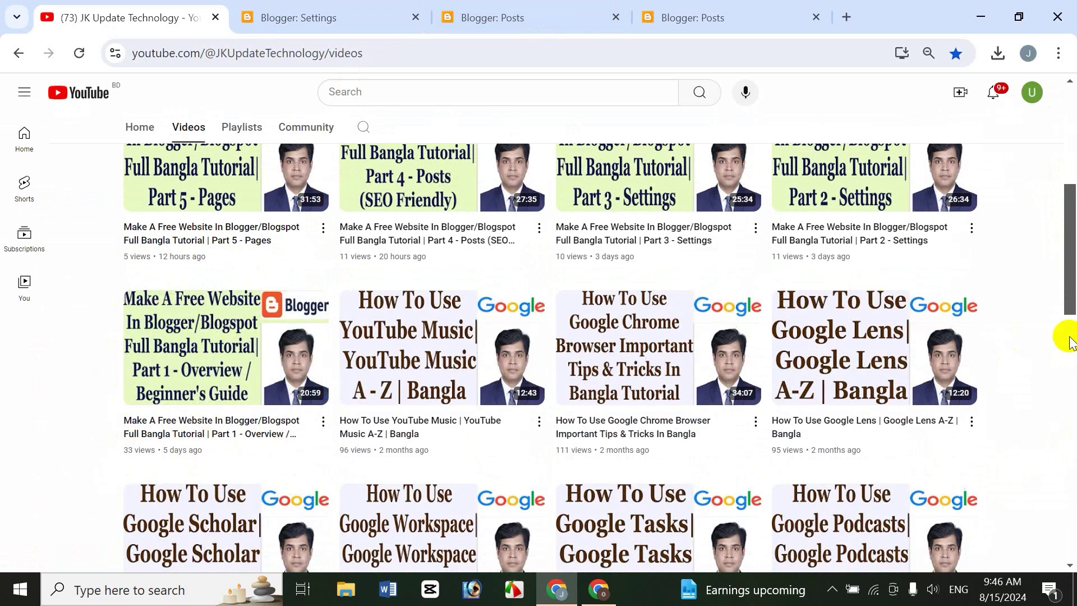
{"action": "left_click_drag", "start_coordinate": [1072, 289], "coordinate": [1068, 207]}
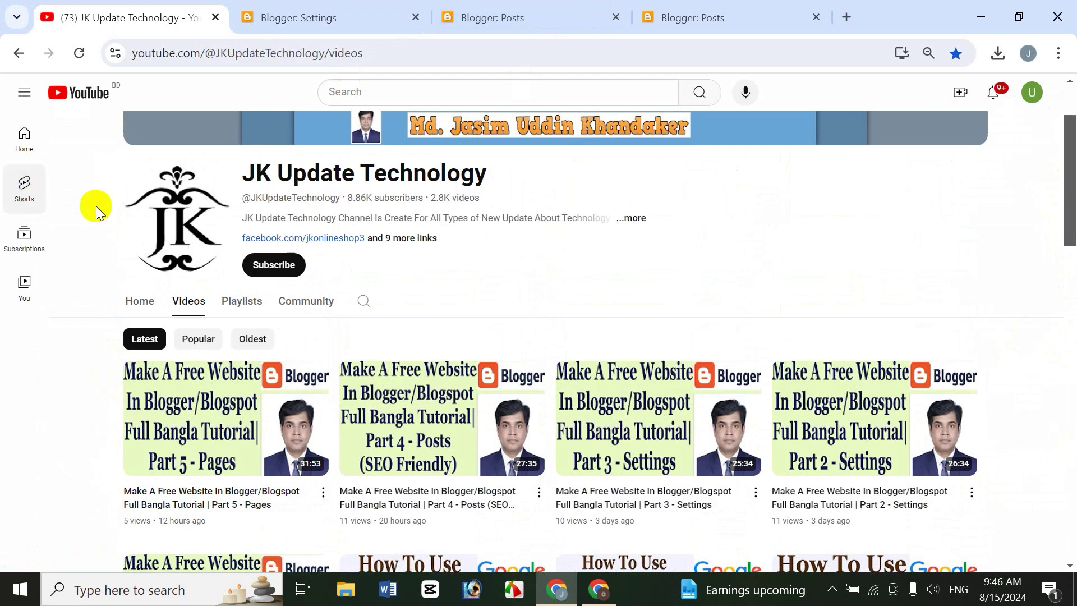
Open the Theme page of the Online Fashion BD blog and close the two extra Blogger tabs.
{"action": "left_click", "coordinate": [323, 12]}
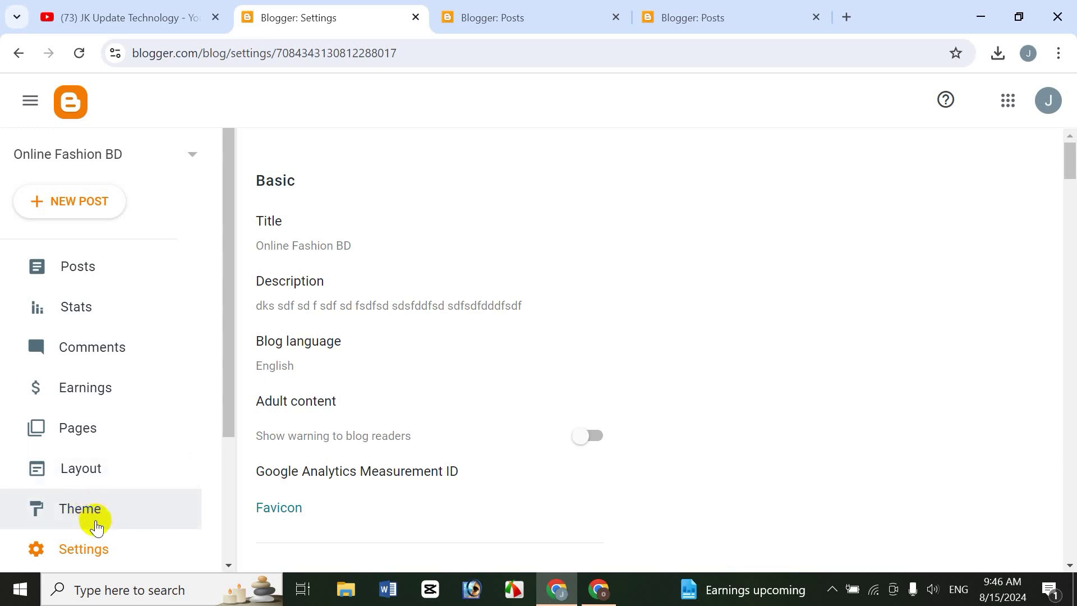
{"action": "left_click", "coordinate": [89, 513]}
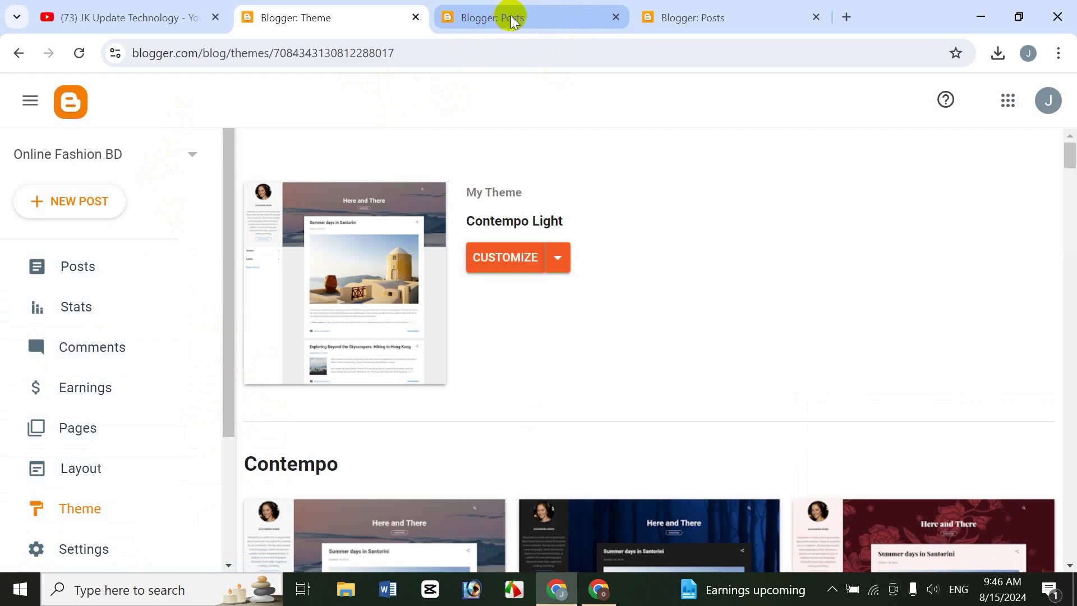
{"action": "left_click", "coordinate": [776, 16]}
{"action": "left_click", "coordinate": [816, 17]}
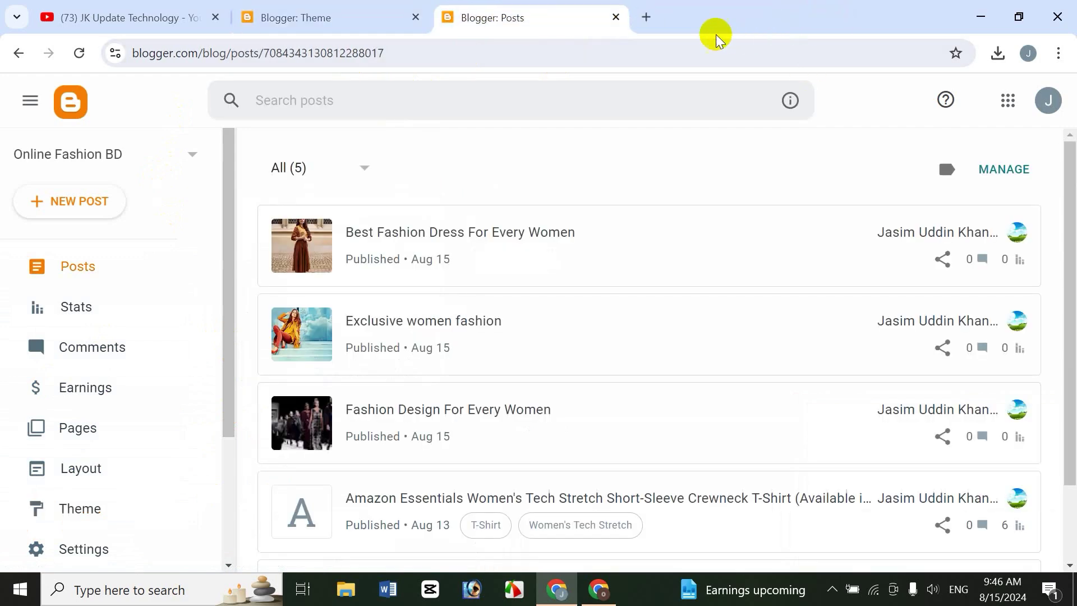
{"action": "left_click", "coordinate": [616, 17]}
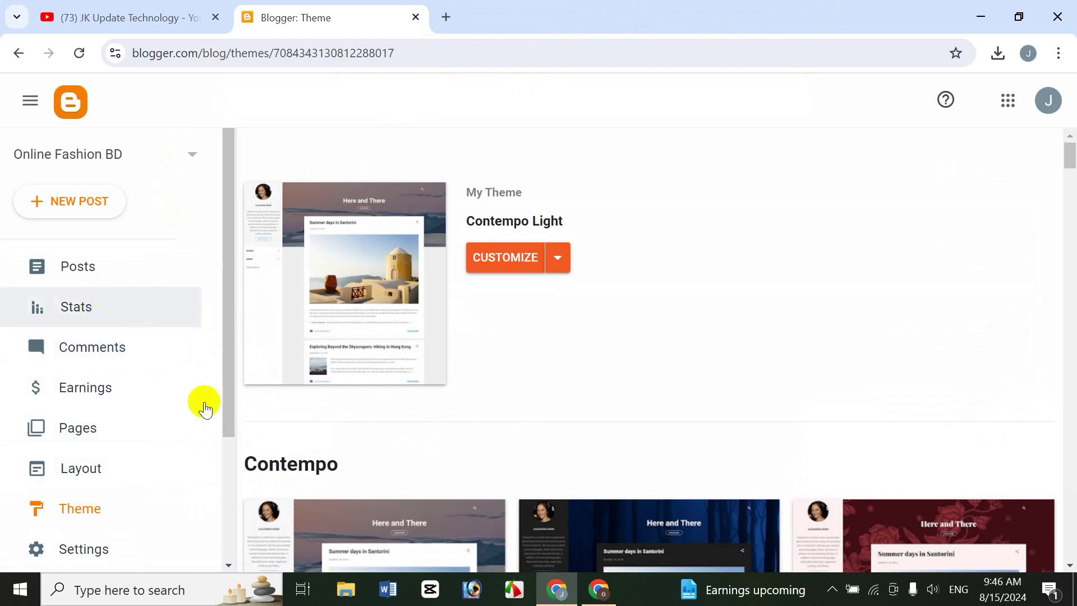
View the live Online Fashion BD blog from the Blogger dashboard.
{"action": "left_click", "coordinate": [226, 371]}
{"action": "left_click_drag", "start_coordinate": [227, 372], "coordinate": [233, 452]}
{"action": "left_click", "coordinate": [85, 504]}
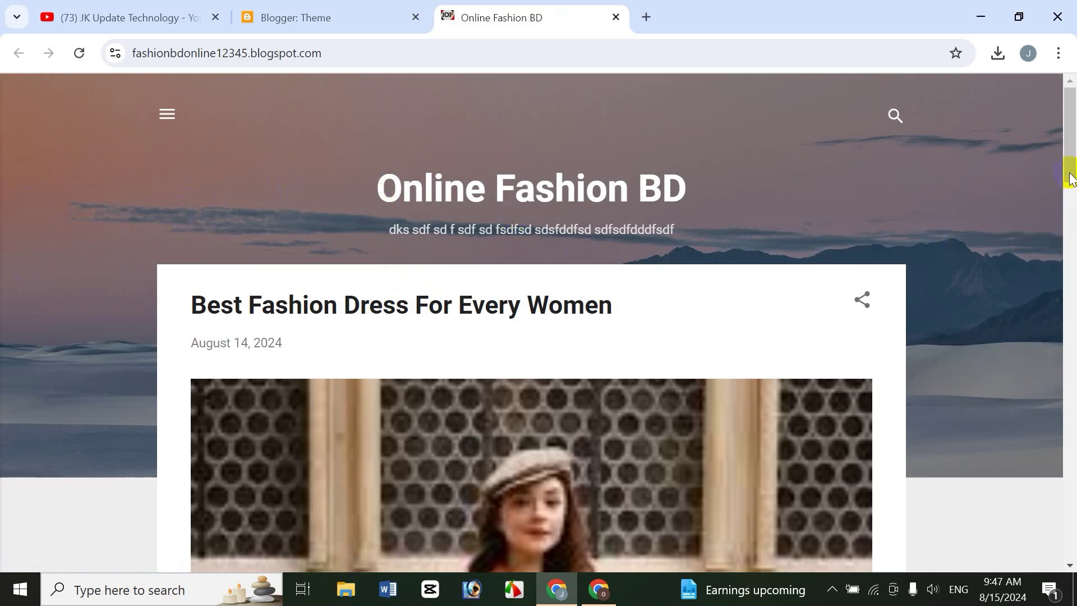
Examine the title, description and front-page layout of the live Online Fashion BD blog.
{"action": "left_click_drag", "start_coordinate": [1073, 152], "coordinate": [2, 271]}
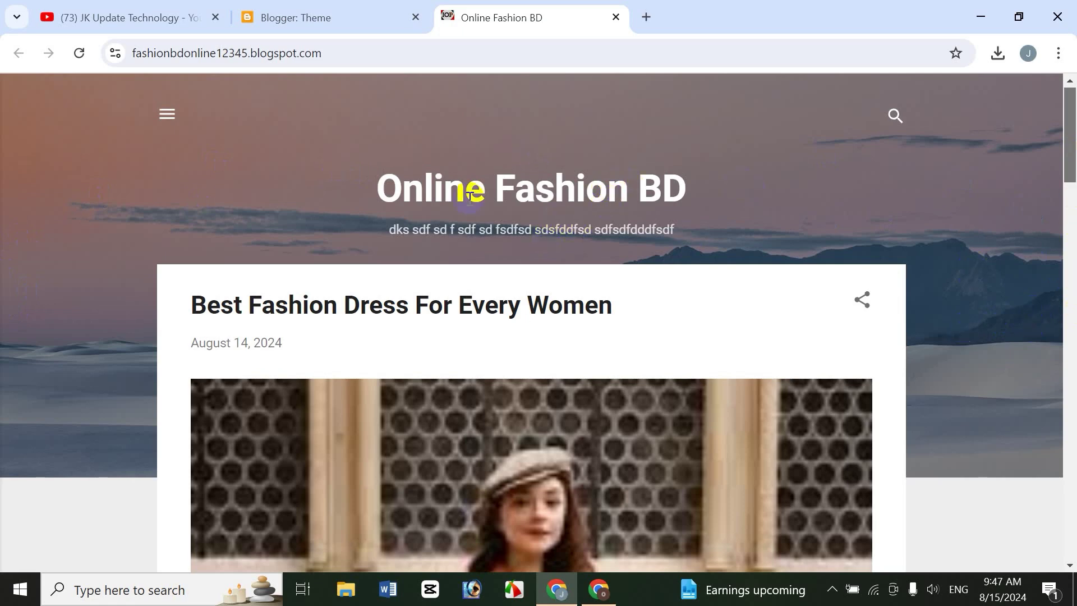
{"action": "left_click_drag", "start_coordinate": [373, 197], "coordinate": [745, 207]}
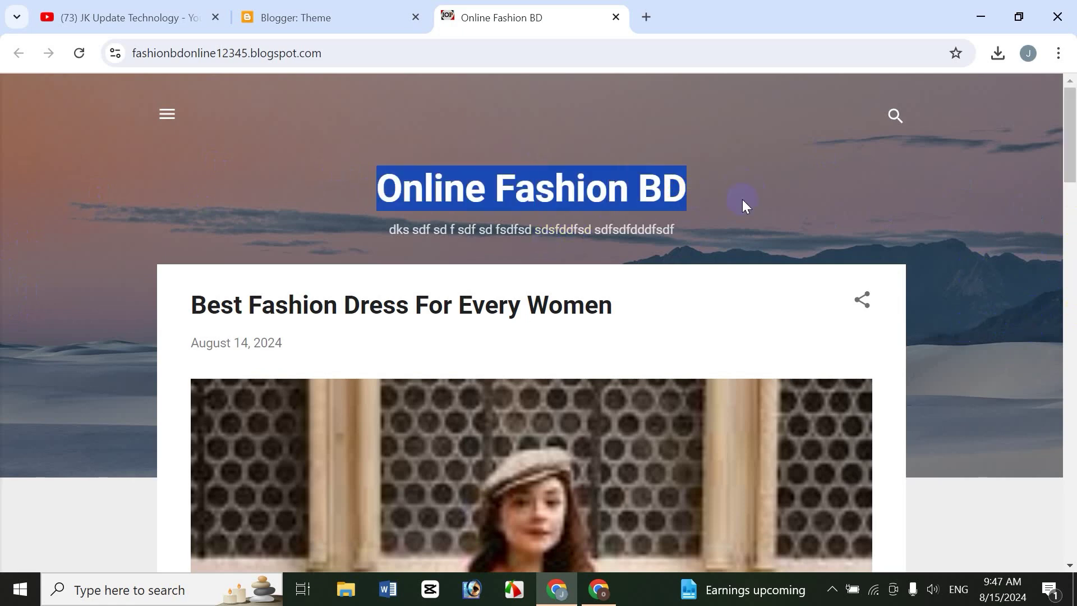
{"action": "left_click_drag", "start_coordinate": [495, 236], "coordinate": [608, 232]}
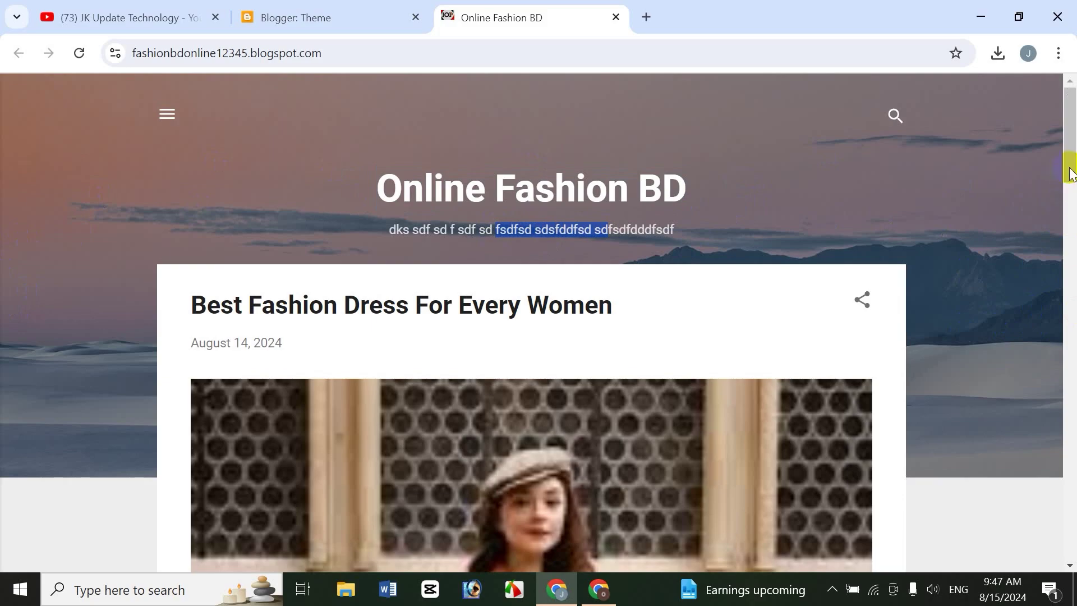
Review the live blog's front page and compare it with the published pages listed in the Blogger dashboard.
{"action": "left_click_drag", "start_coordinate": [1072, 174], "coordinate": [1072, 211]}
{"action": "left_click_drag", "start_coordinate": [1063, 263], "coordinate": [1065, 89]}
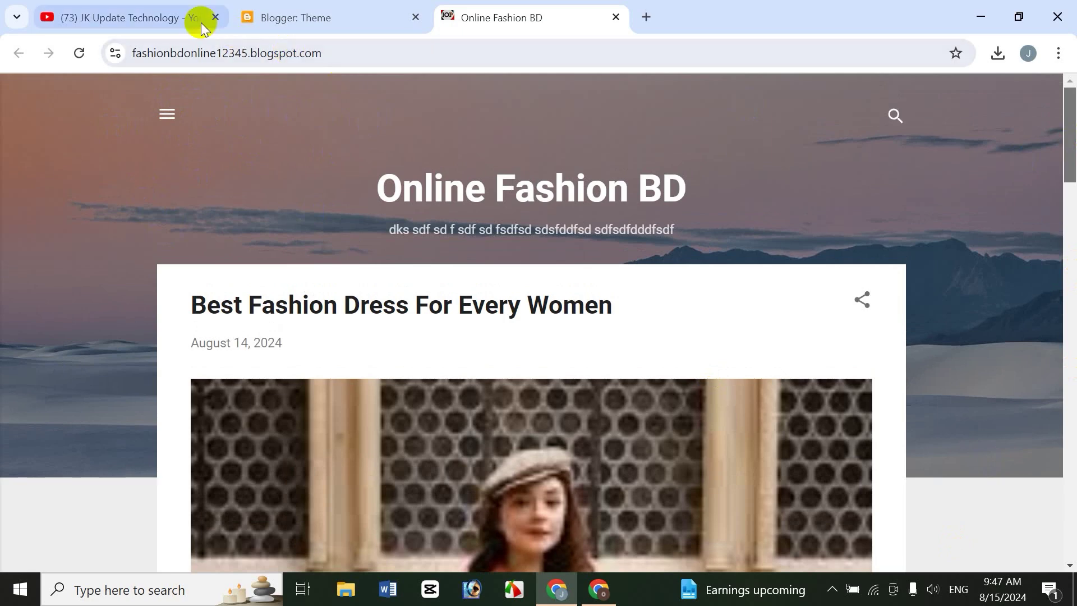
{"action": "left_click", "coordinate": [296, 22]}
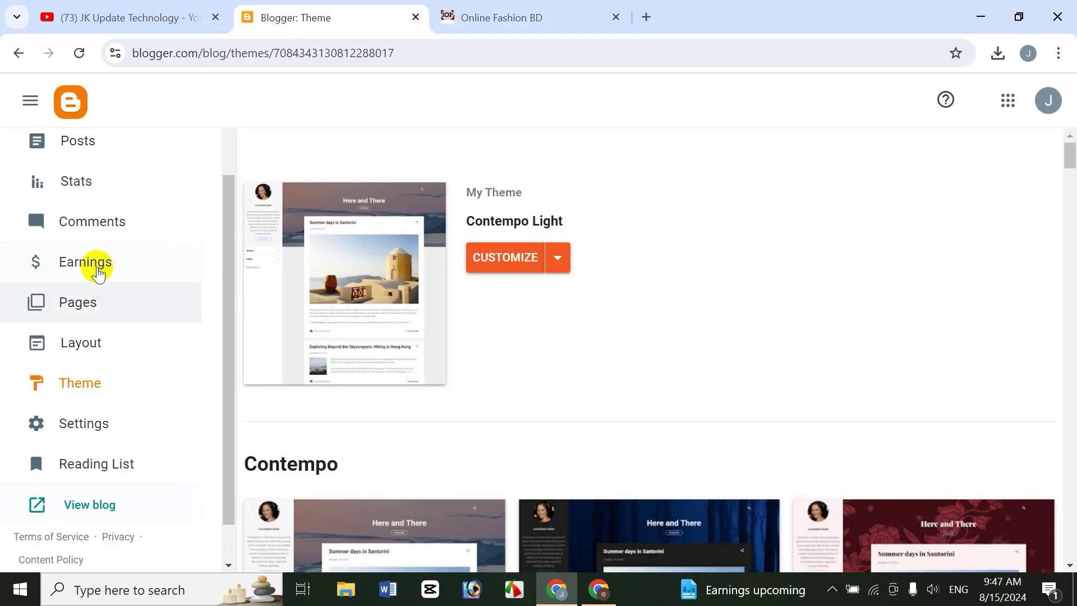
{"action": "left_click", "coordinate": [103, 308]}
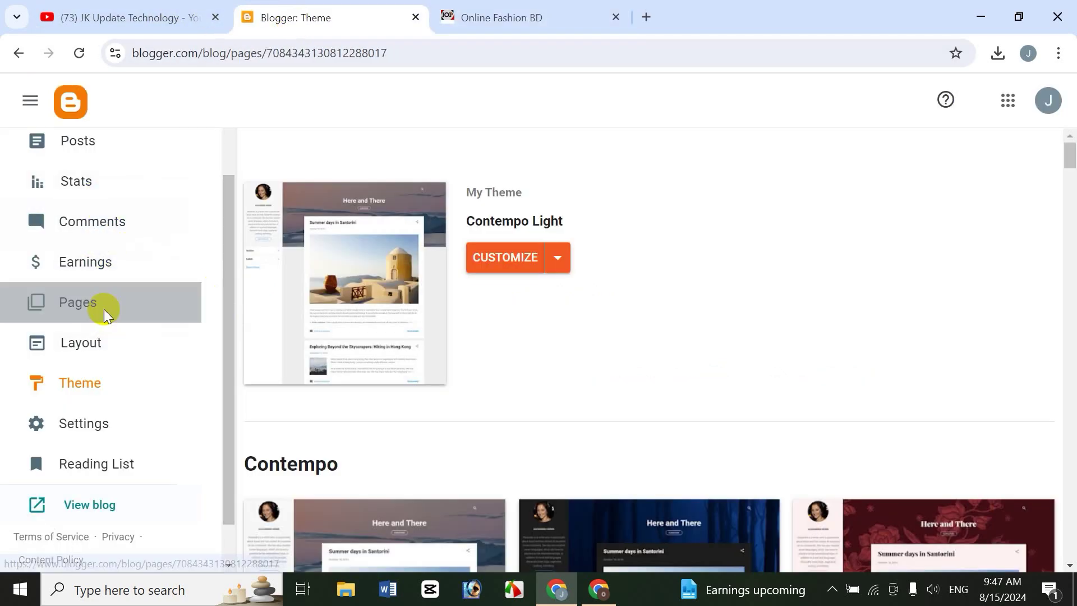
{"action": "left_click", "coordinate": [524, 17]}
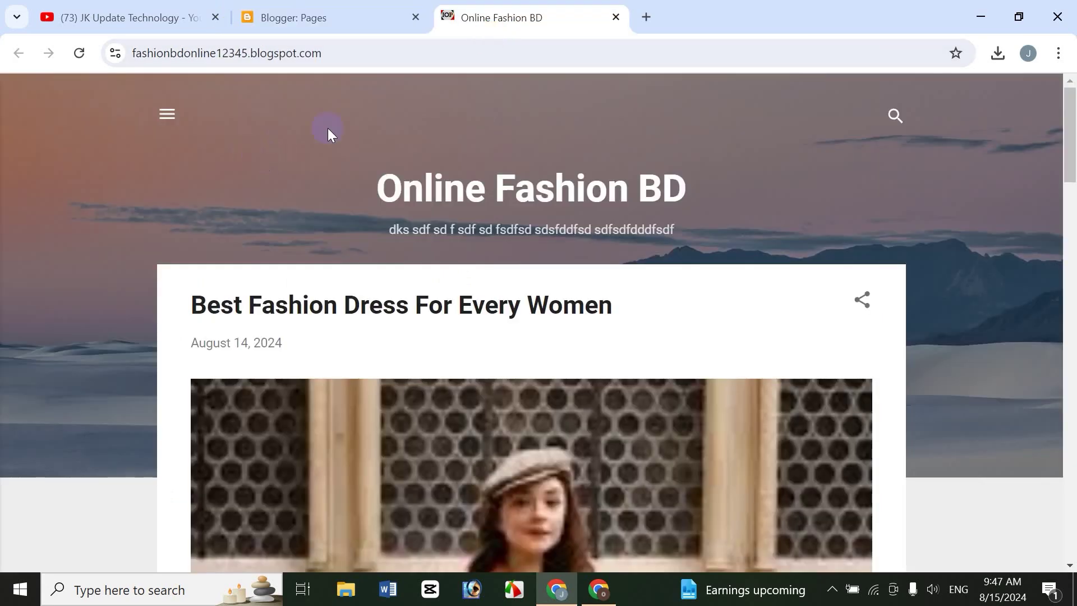
{"action": "left_click", "coordinate": [329, 12]}
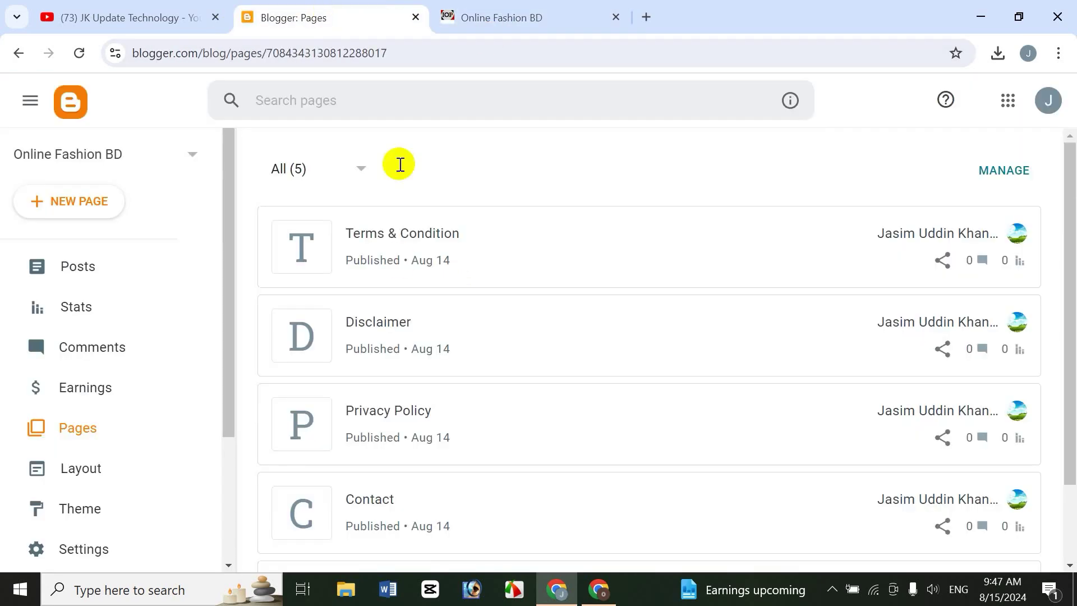
{"action": "left_click", "coordinate": [507, 24]}
{"action": "left_click", "coordinate": [313, 10]}
Examine the sidebar, header, page list and ads gadgets in the blog's Layout and compare them with the live blog.
{"action": "left_click", "coordinate": [72, 464]}
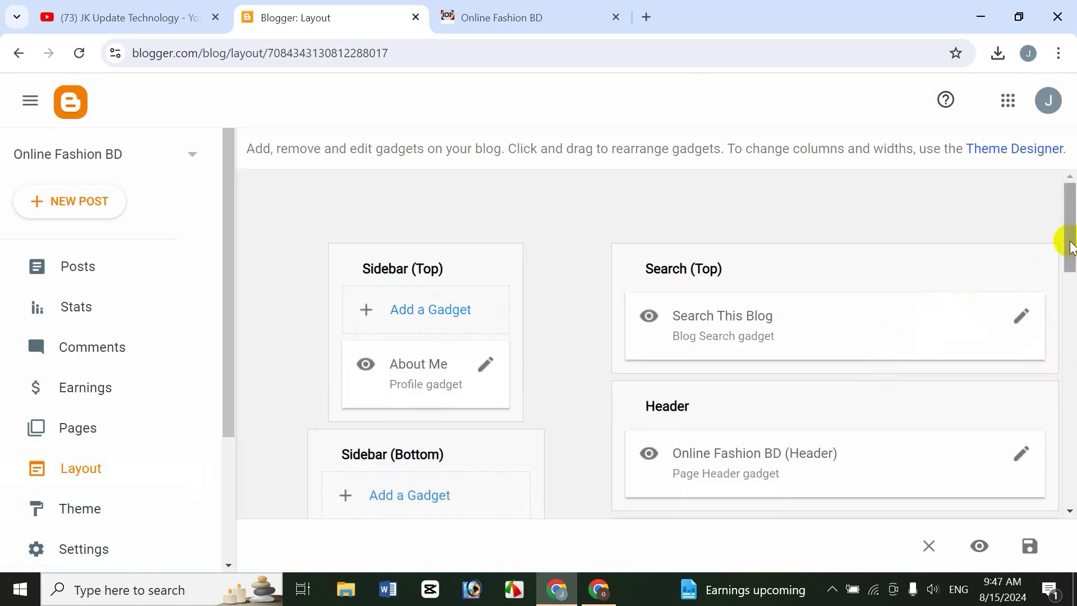
{"action": "scroll", "coordinate": [746, 303], "scroll_direction": "down", "scroll_amount": 4}
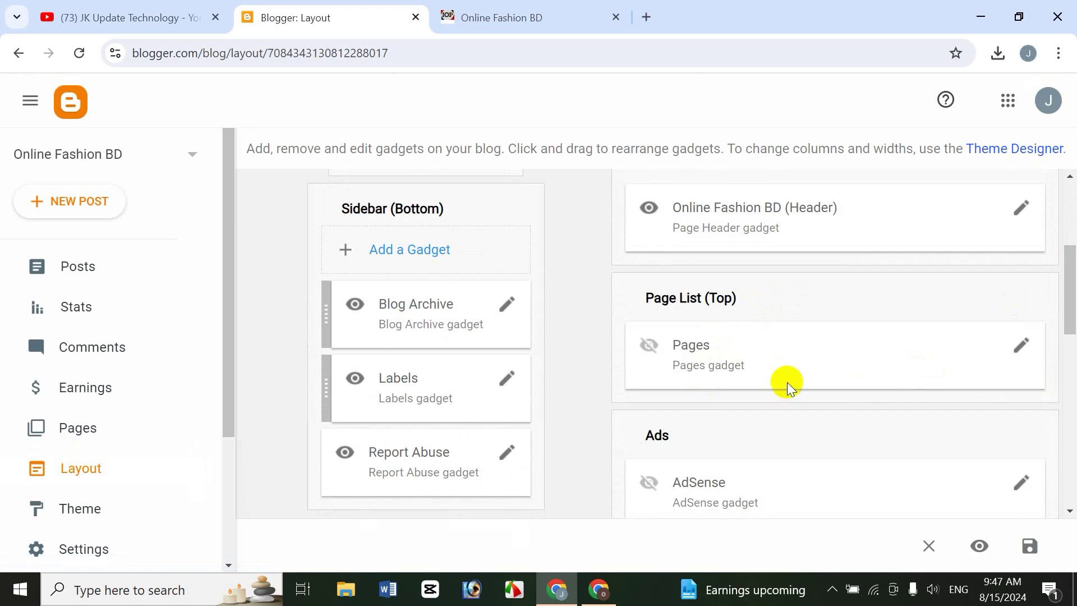
{"action": "left_click", "coordinate": [460, 16]}
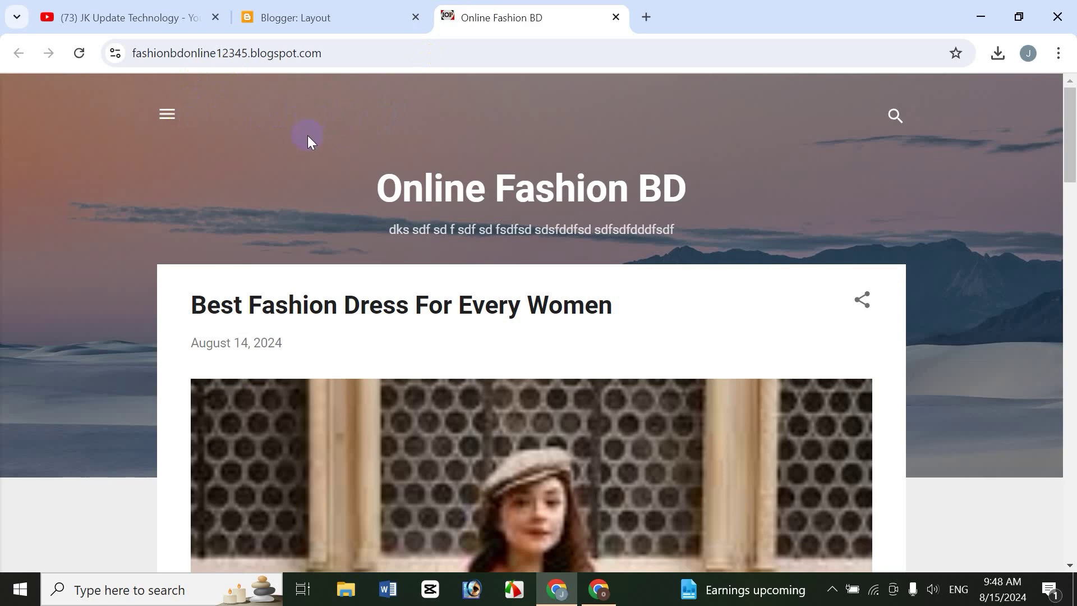
{"action": "left_click", "coordinate": [322, 17]}
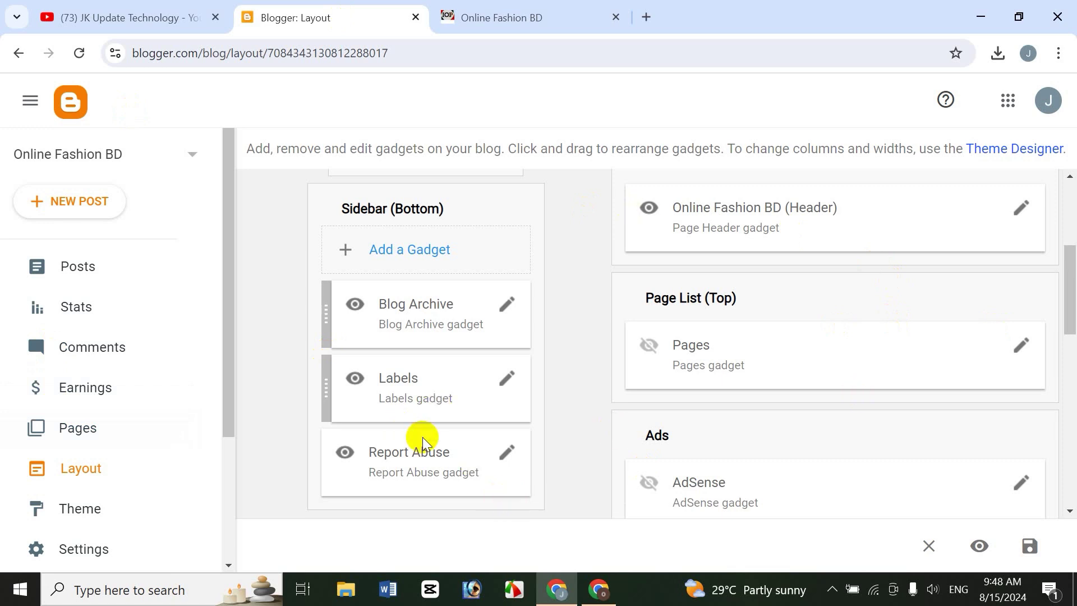
{"action": "left_click", "coordinate": [76, 509]}
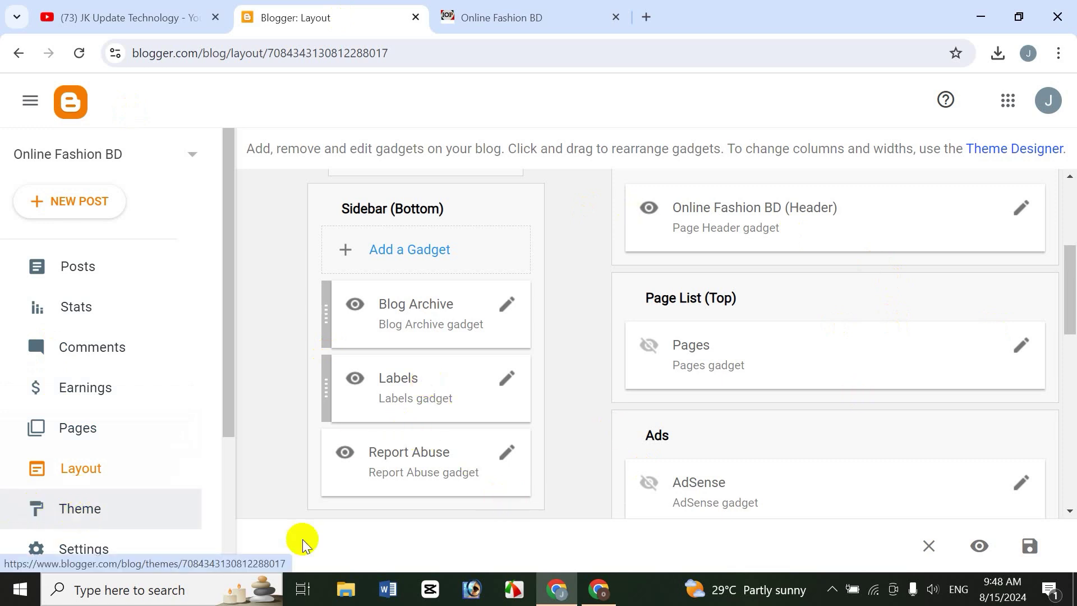
{"action": "left_click", "coordinate": [502, 18]}
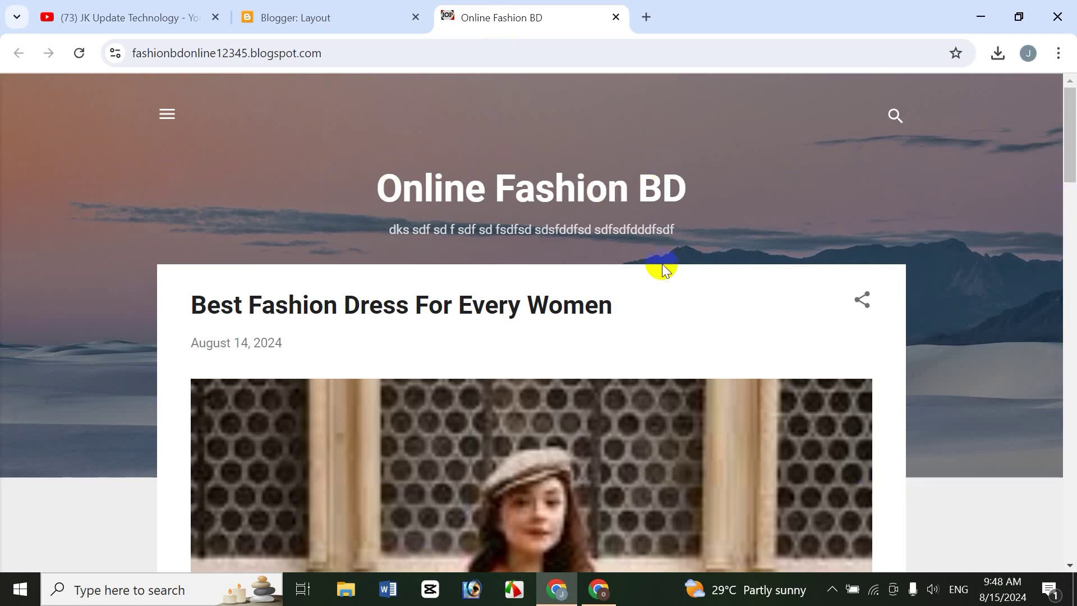
{"action": "left_click", "coordinate": [308, 20]}
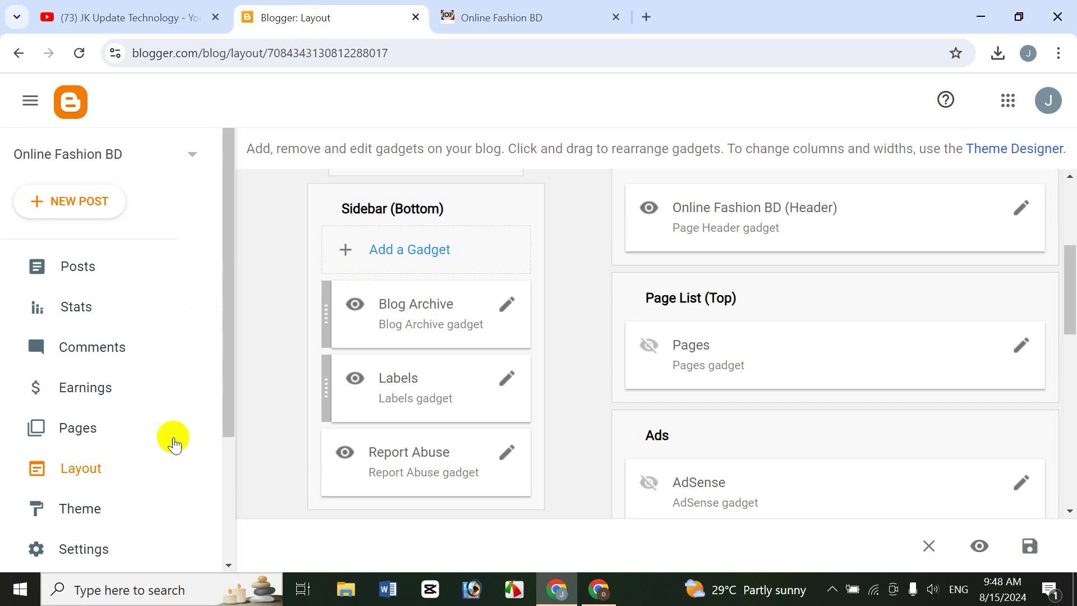
Choose the Notable Light theme from the Blogger theme gallery and apply it to the Online Fashion BD blog.
{"action": "left_click", "coordinate": [91, 507]}
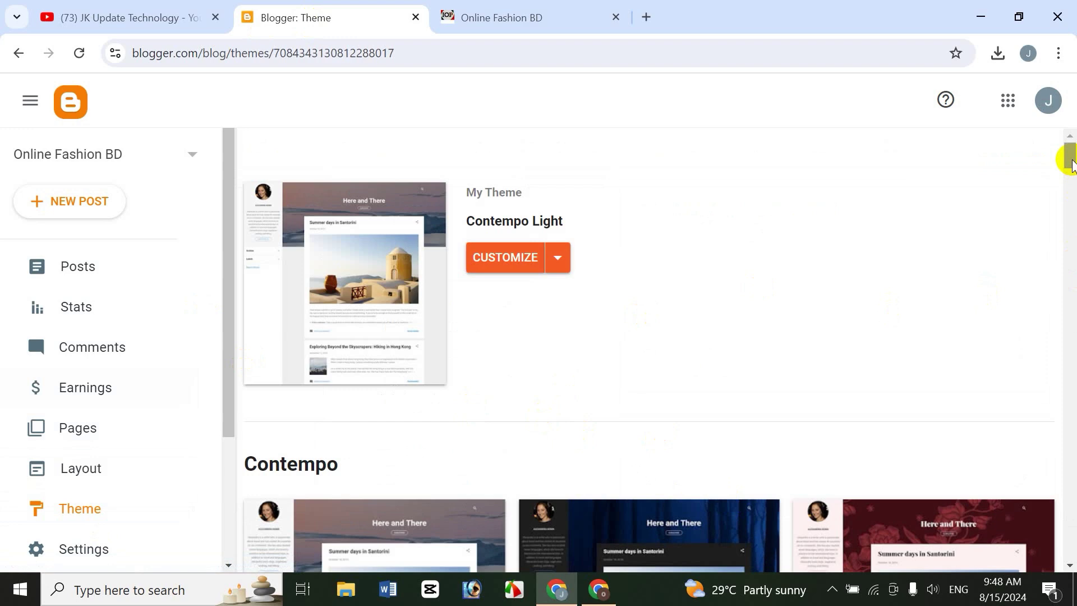
{"action": "scroll", "coordinate": [1071, 159], "scroll_direction": "down", "scroll_amount": 4}
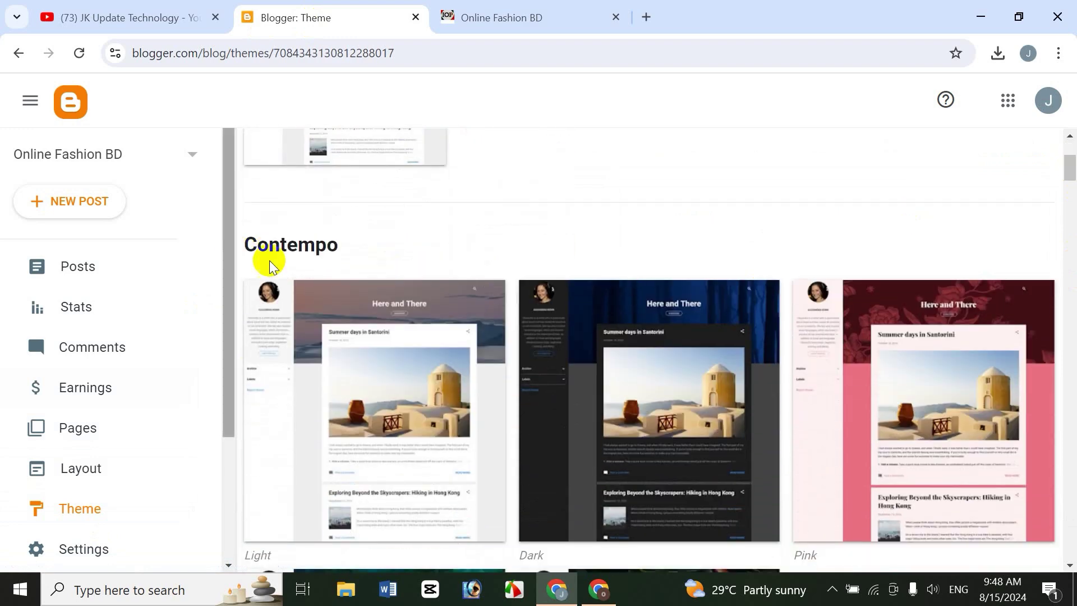
{"action": "left_click_drag", "start_coordinate": [1069, 170], "coordinate": [1070, 413]}
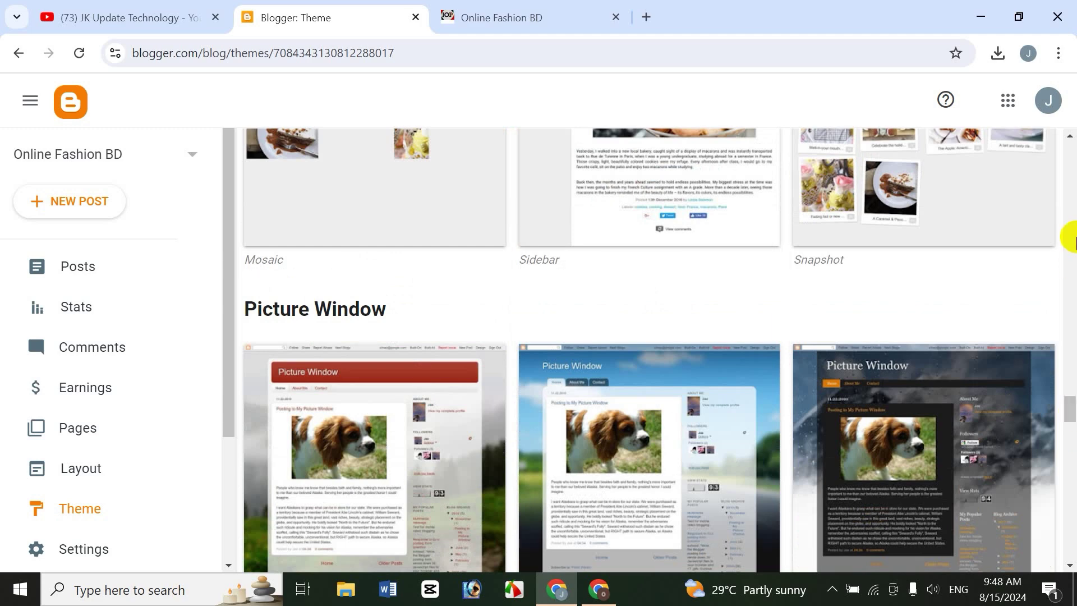
{"action": "left_click_drag", "start_coordinate": [1071, 411], "coordinate": [1071, 286]}
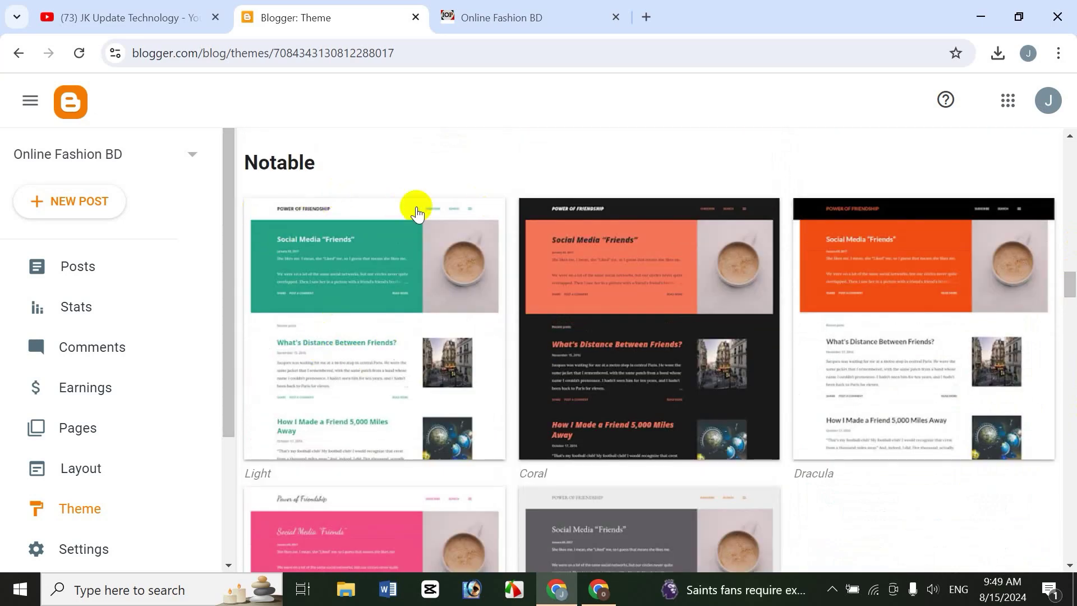
{"action": "left_click", "coordinate": [324, 255]}
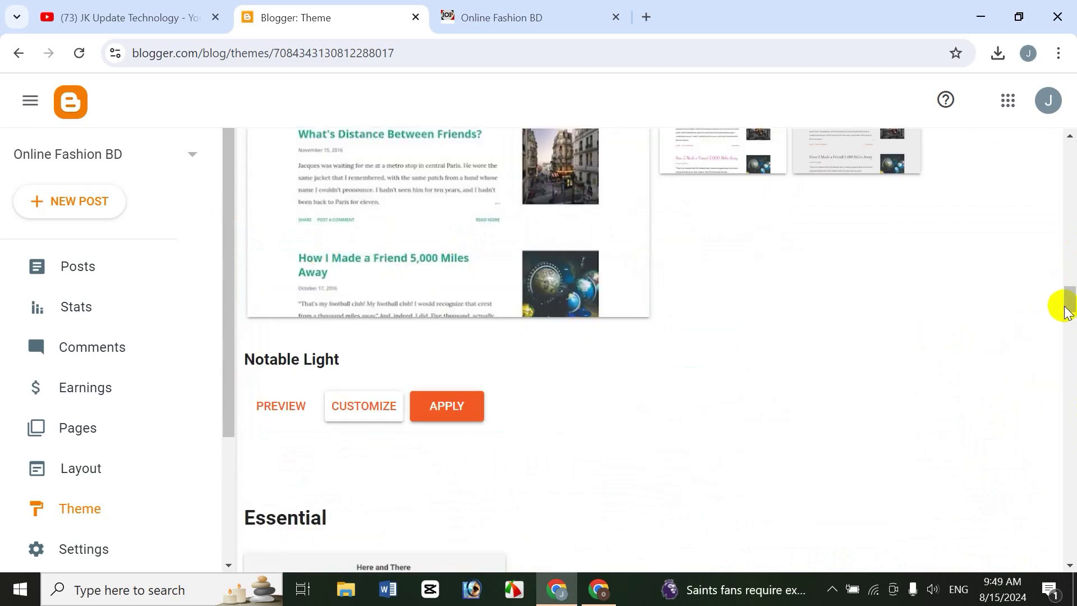
{"action": "left_click_drag", "start_coordinate": [1069, 300], "coordinate": [1070, 294]}
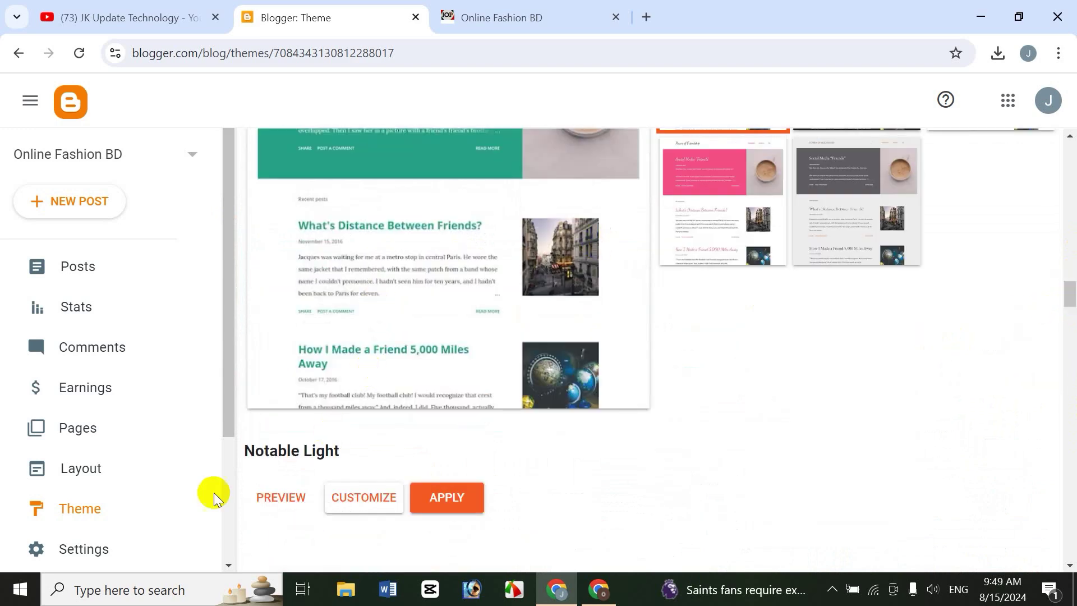
{"action": "left_click", "coordinate": [544, 14]}
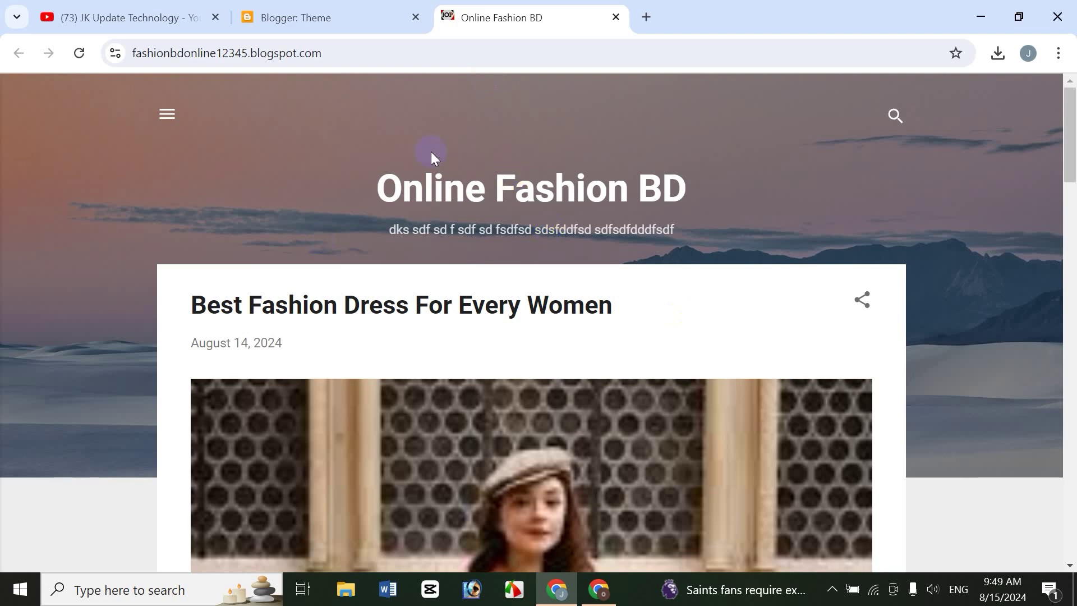
{"action": "left_click", "coordinate": [308, 11]}
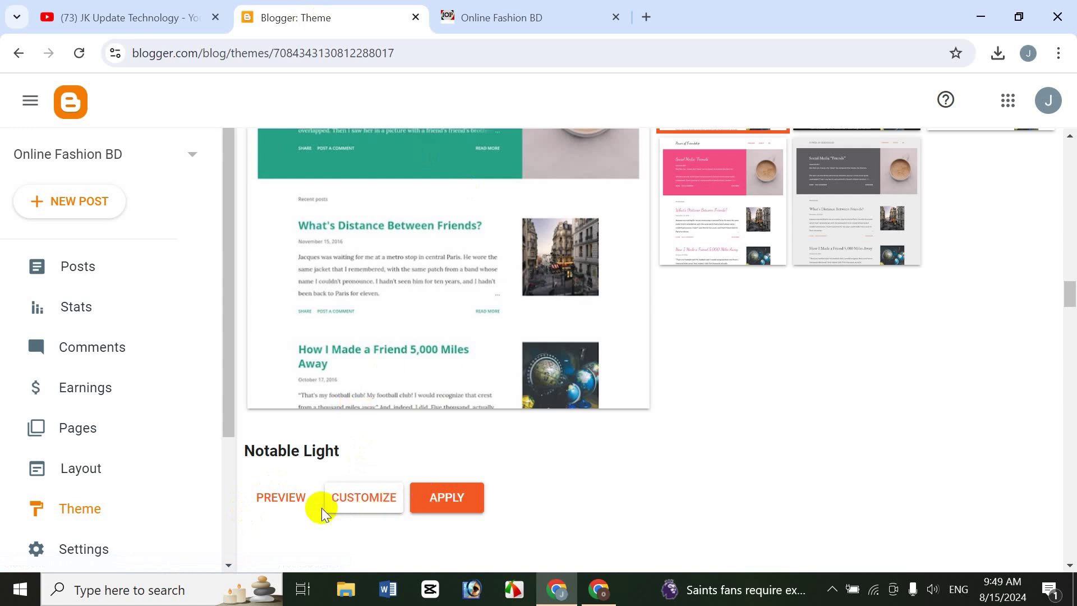
{"action": "left_click", "coordinate": [476, 499]}
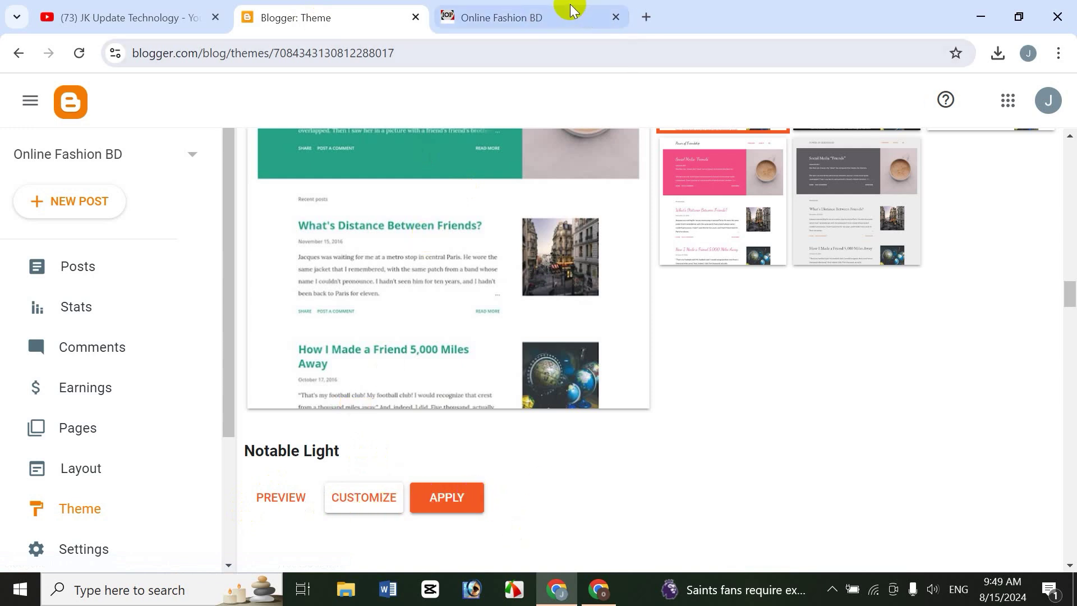
{"action": "left_click", "coordinate": [463, 502]}
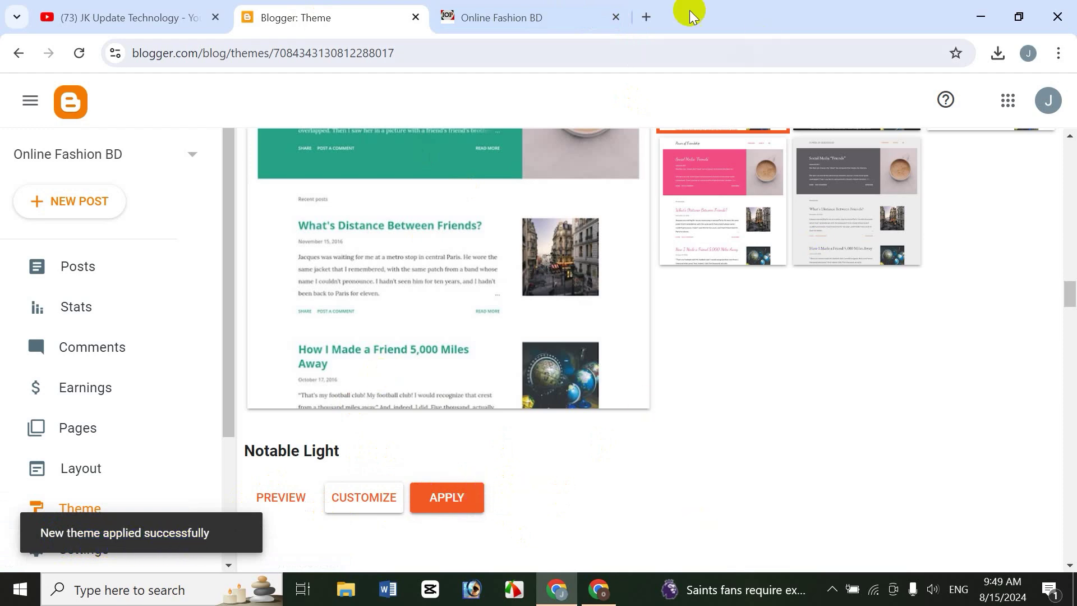
Reload the live blog and examine its header, featured post and recent posts in the new theme.
{"action": "left_click", "coordinate": [524, 15]}
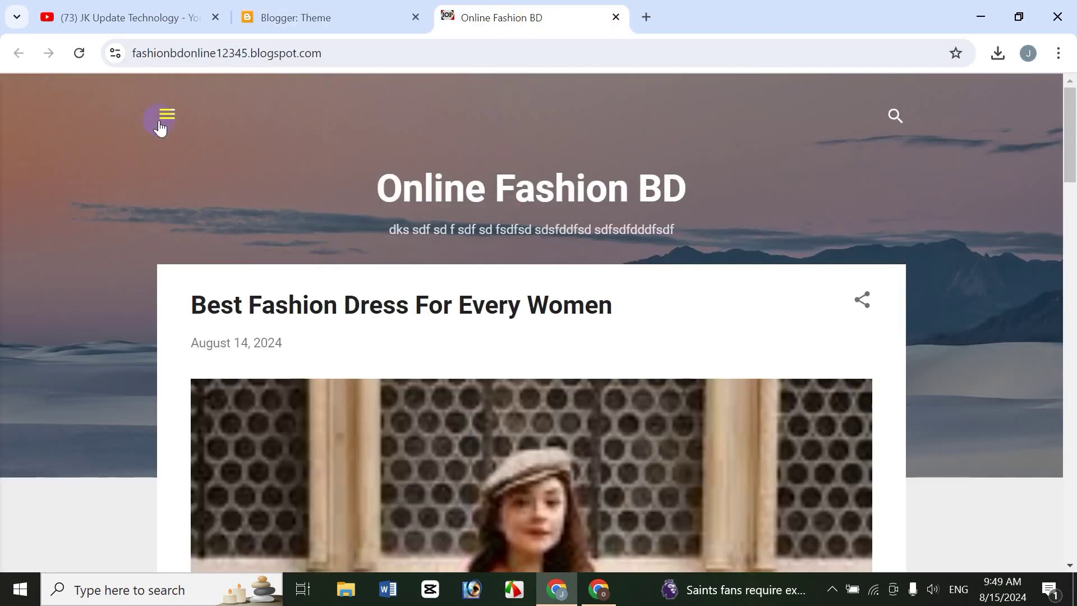
{"action": "left_click", "coordinate": [80, 52]}
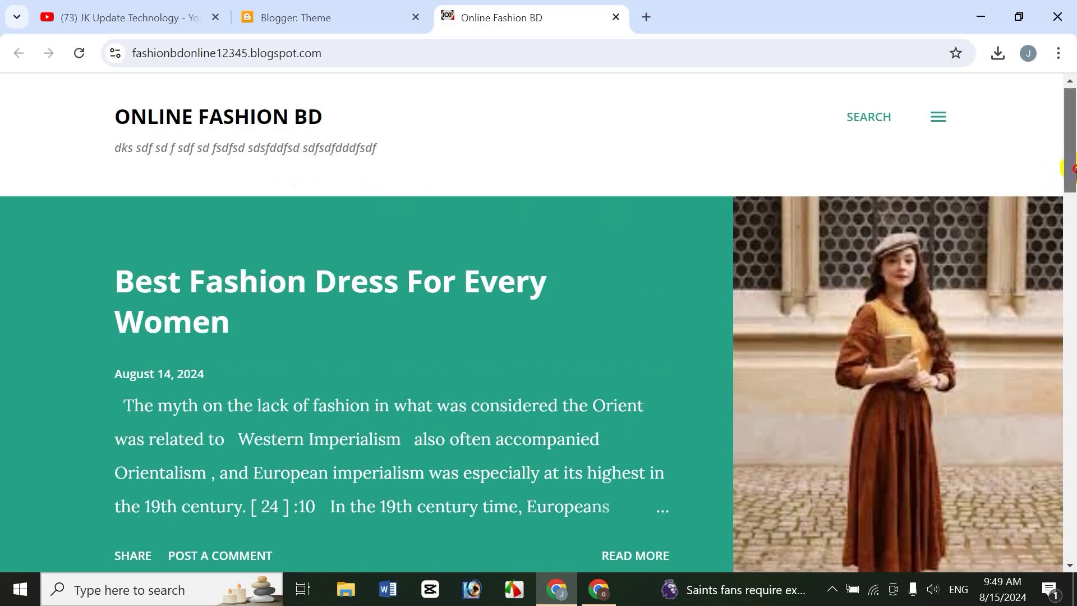
{"action": "mouse_move", "coordinate": [1069, 166]}
{"action": "left_mouse_down"}
{"action": "mouse_move", "coordinate": [1073, 263]}
{"action": "mouse_move", "coordinate": [1072, 153]}
{"action": "left_mouse_up"}
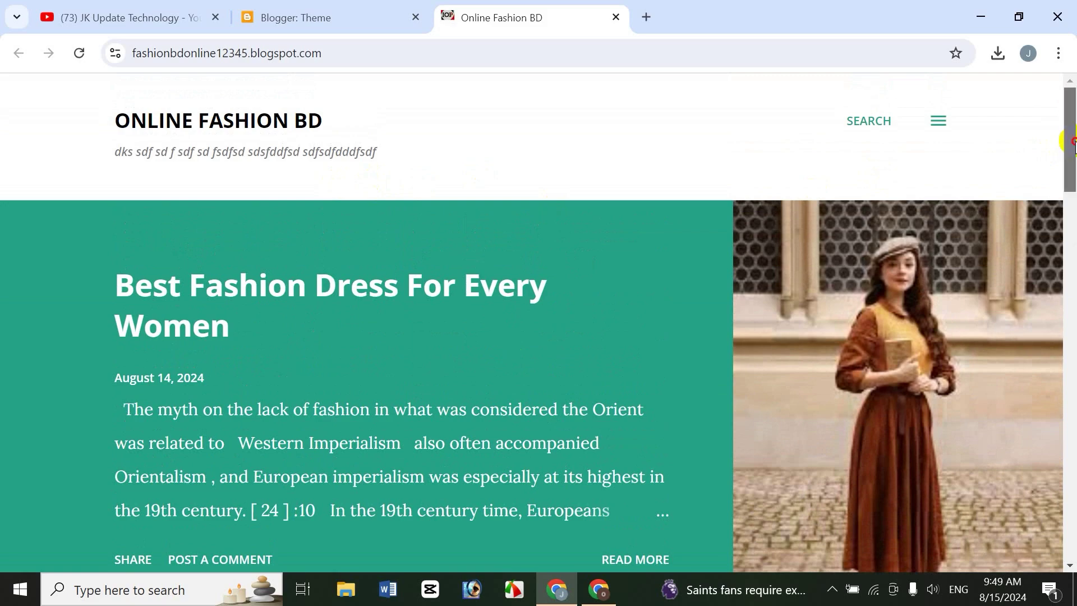
{"action": "left_click_drag", "start_coordinate": [1068, 149], "coordinate": [1073, 278]}
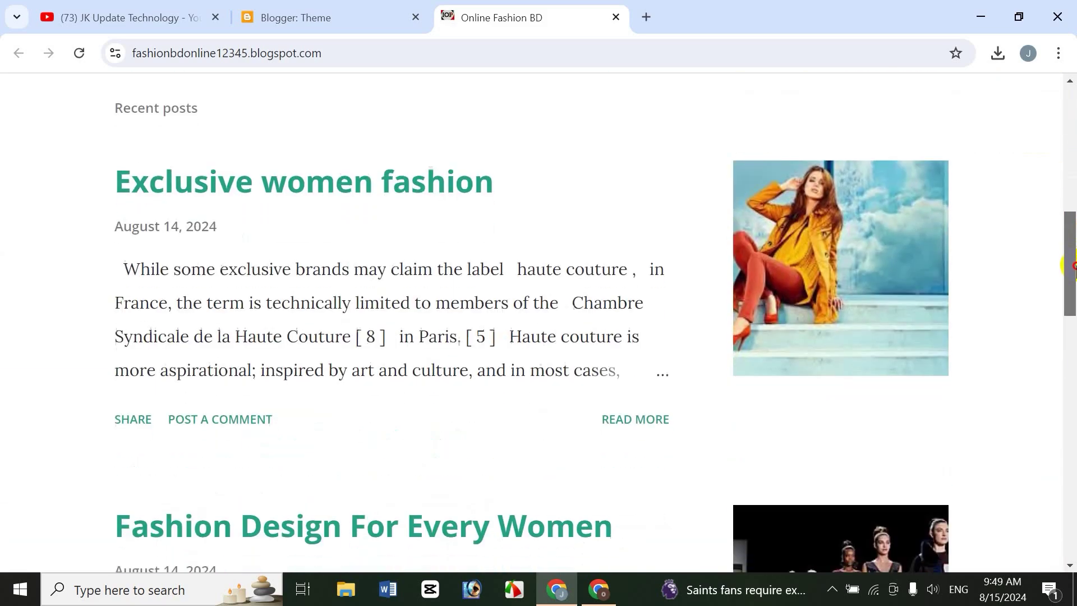
{"action": "left_click", "coordinate": [318, 18]}
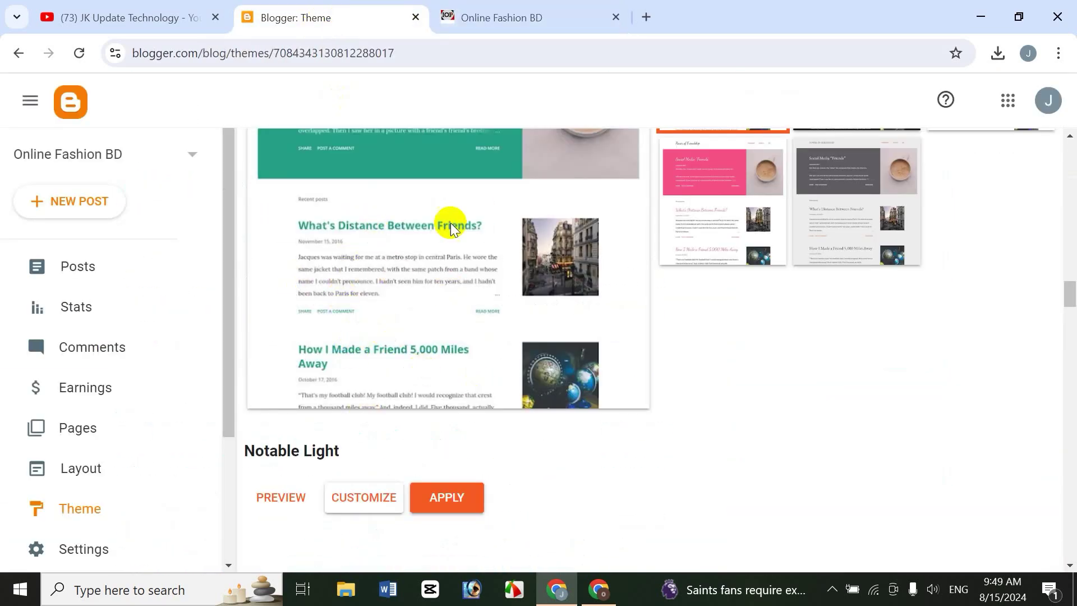
{"action": "left_click", "coordinate": [572, 5]}
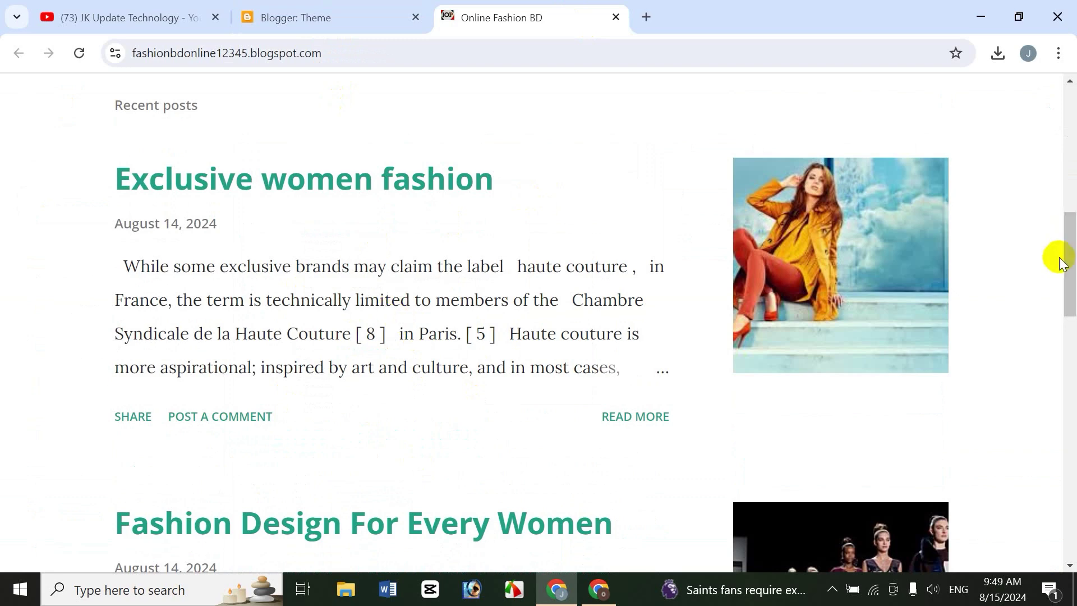
{"action": "left_click_drag", "start_coordinate": [1071, 247], "coordinate": [1072, 141]}
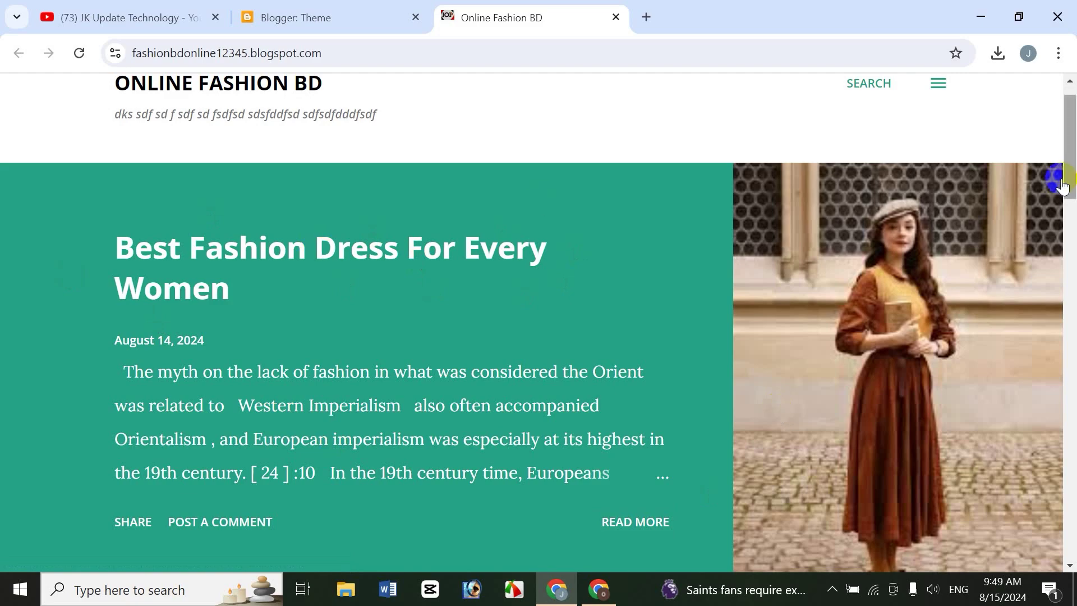
{"action": "left_click_drag", "start_coordinate": [1066, 163], "coordinate": [1072, 119]}
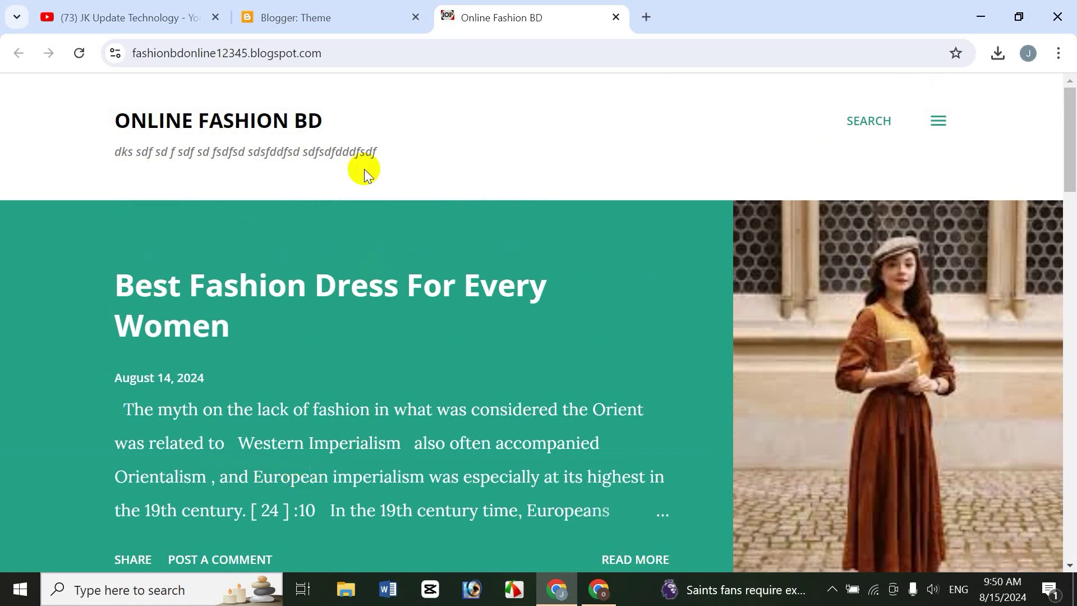
Compare the live blog with the Theme page and check the current theme shown under My Theme.
{"action": "left_click", "coordinate": [400, 17]}
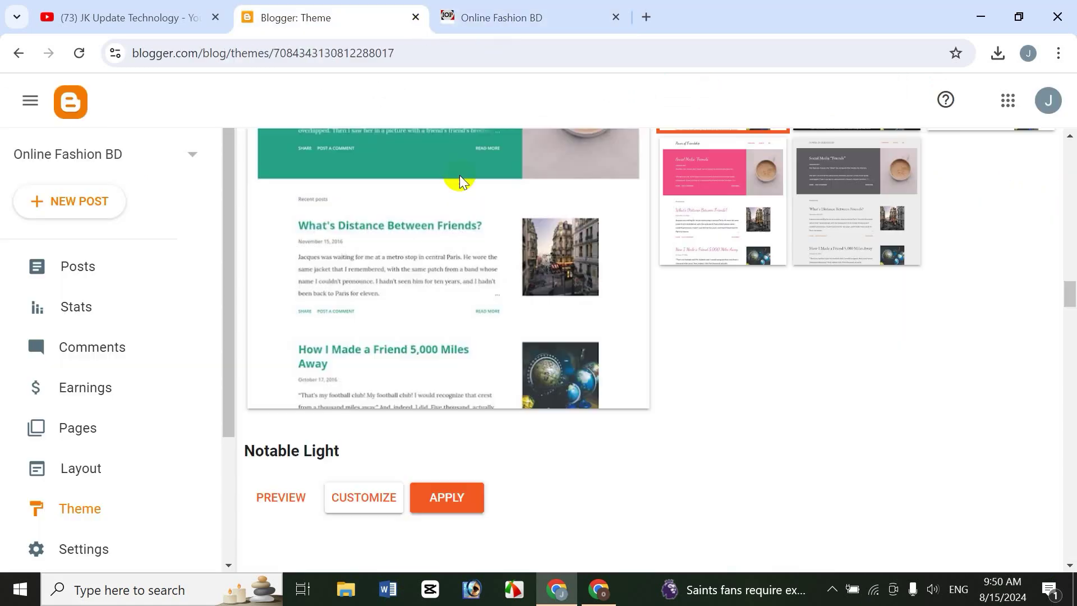
{"action": "left_click", "coordinate": [508, 23]}
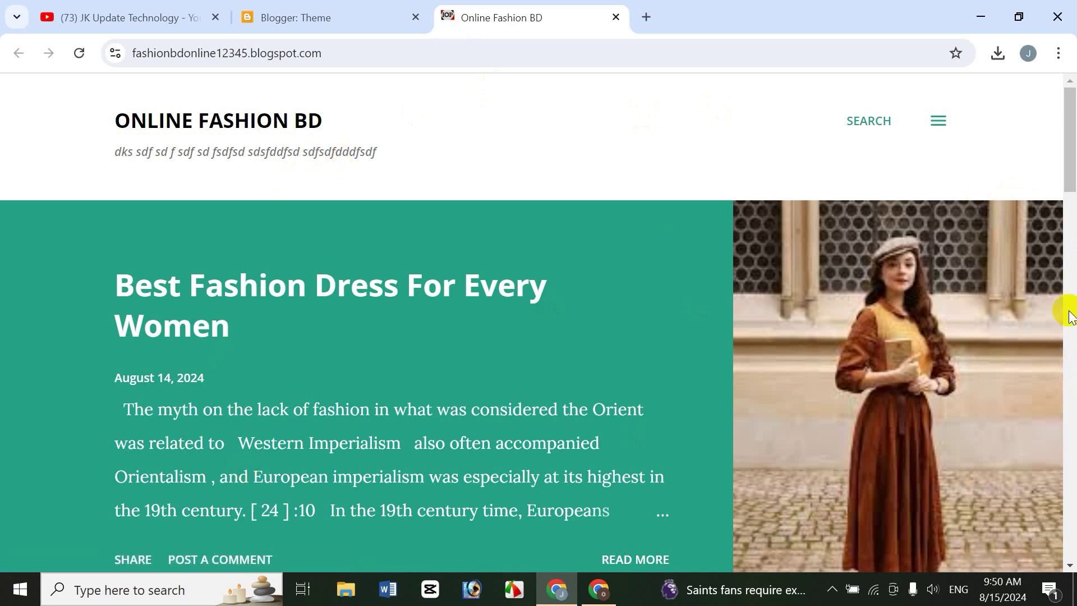
{"action": "left_click", "coordinate": [348, 24]}
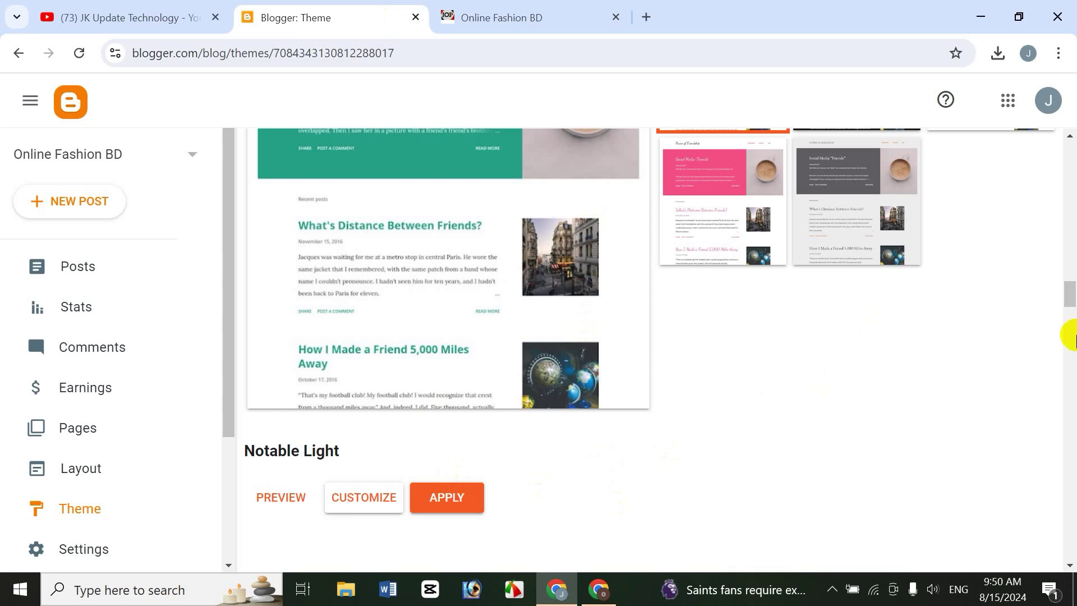
{"action": "left_click_drag", "start_coordinate": [1069, 288], "coordinate": [1069, 144]}
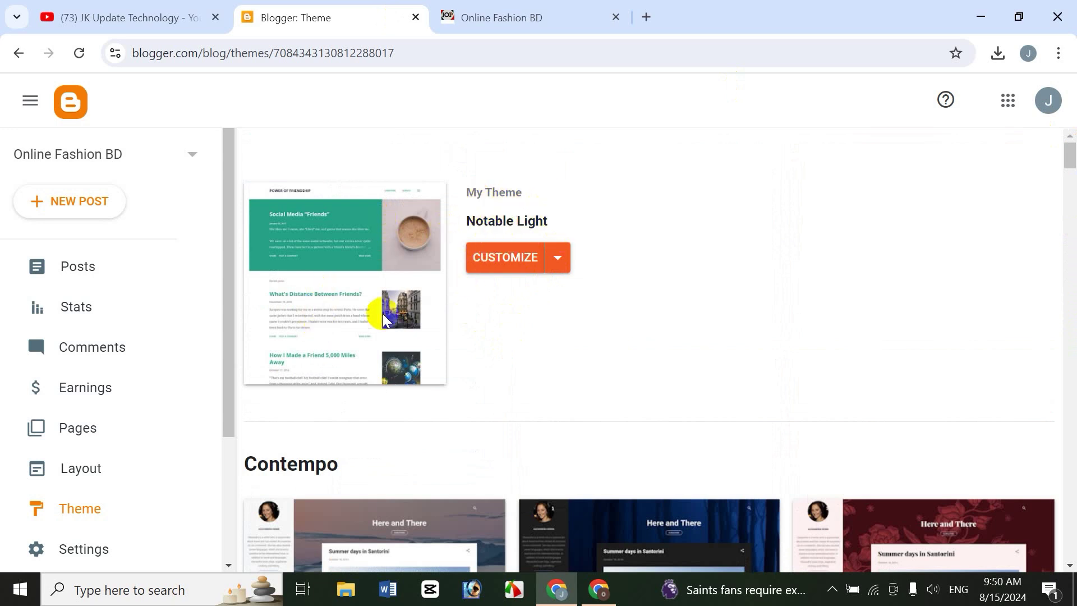
{"action": "left_click", "coordinate": [540, 275]}
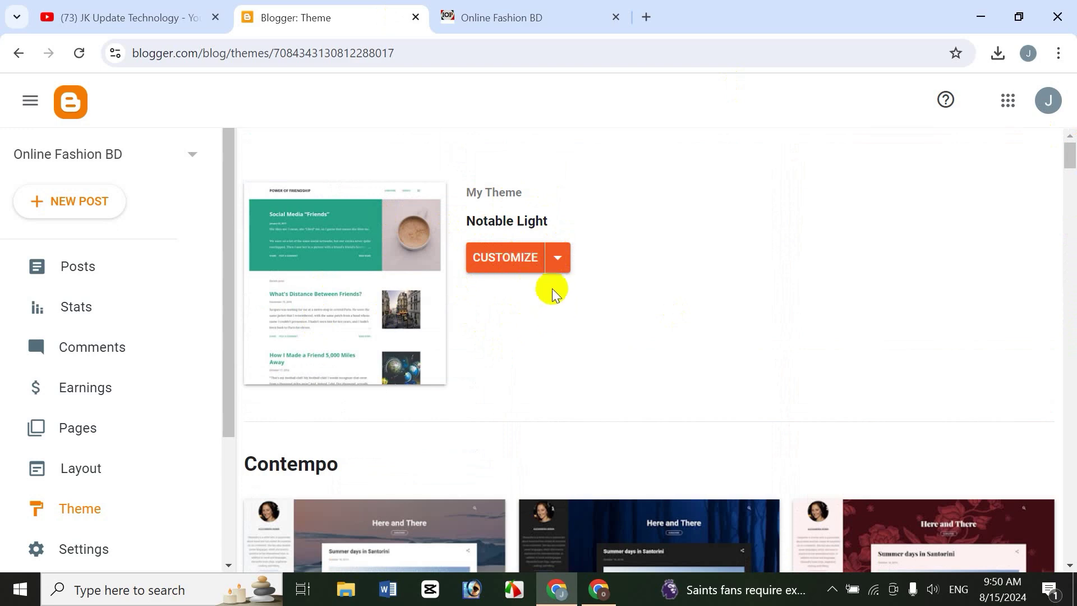
Examine the live blog and the Notable Light theme's Backup option, dismissing the backup download prompt.
{"action": "left_click", "coordinate": [564, 272]}
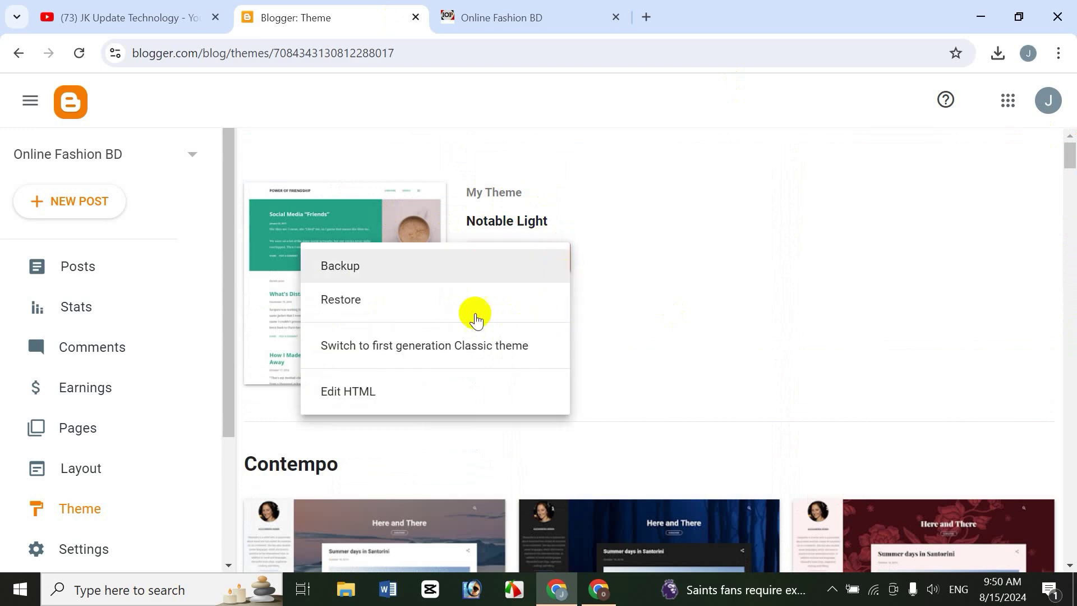
{"action": "left_click", "coordinate": [542, 16]}
{"action": "left_click_drag", "start_coordinate": [1071, 169], "coordinate": [445, 19]}
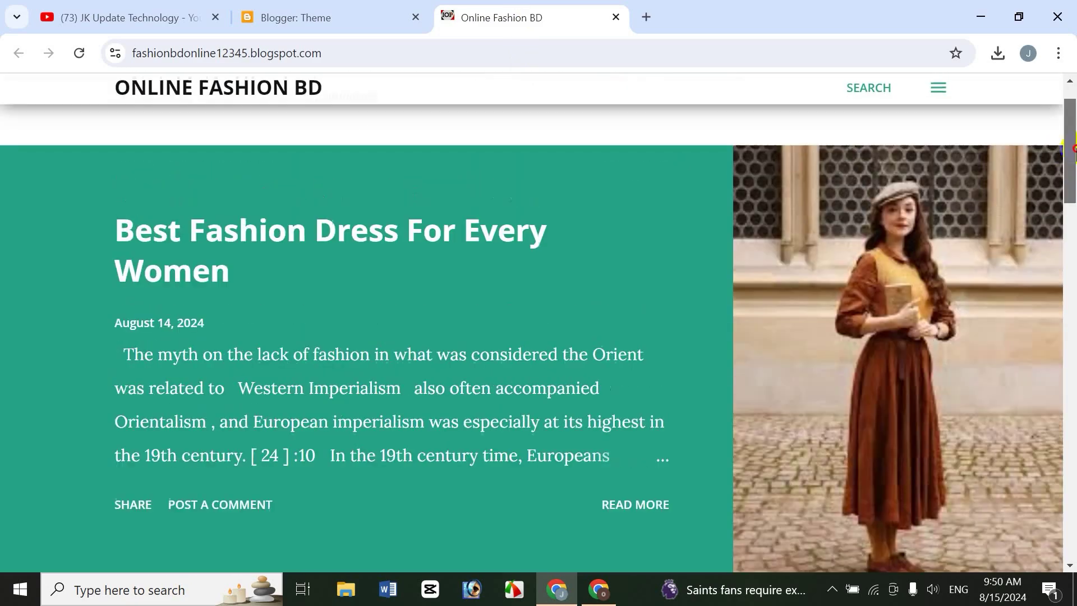
{"action": "left_click", "coordinate": [391, 8]}
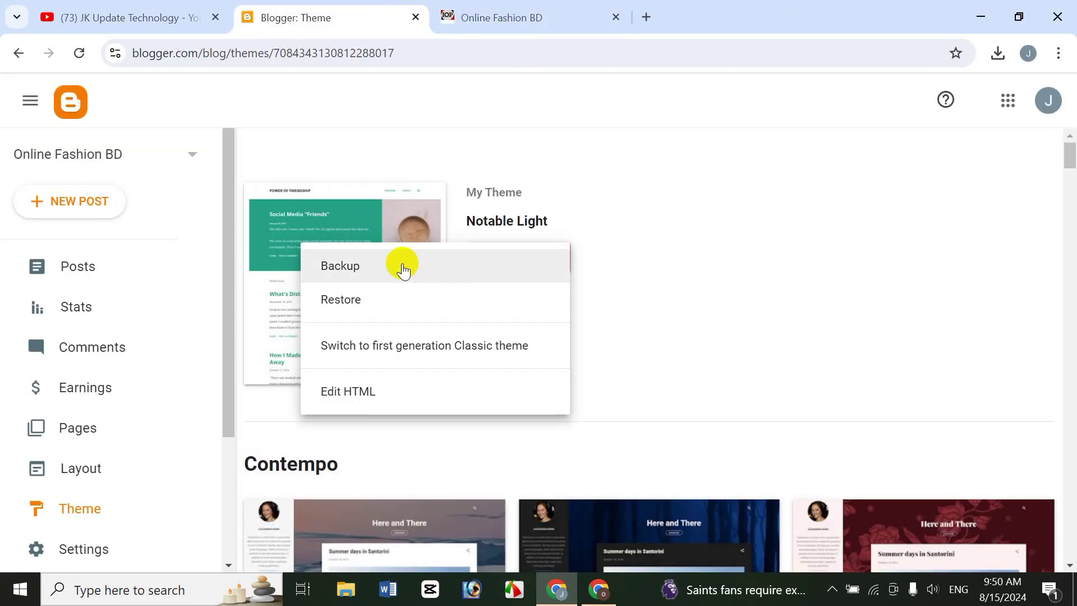
{"action": "left_click", "coordinate": [403, 268]}
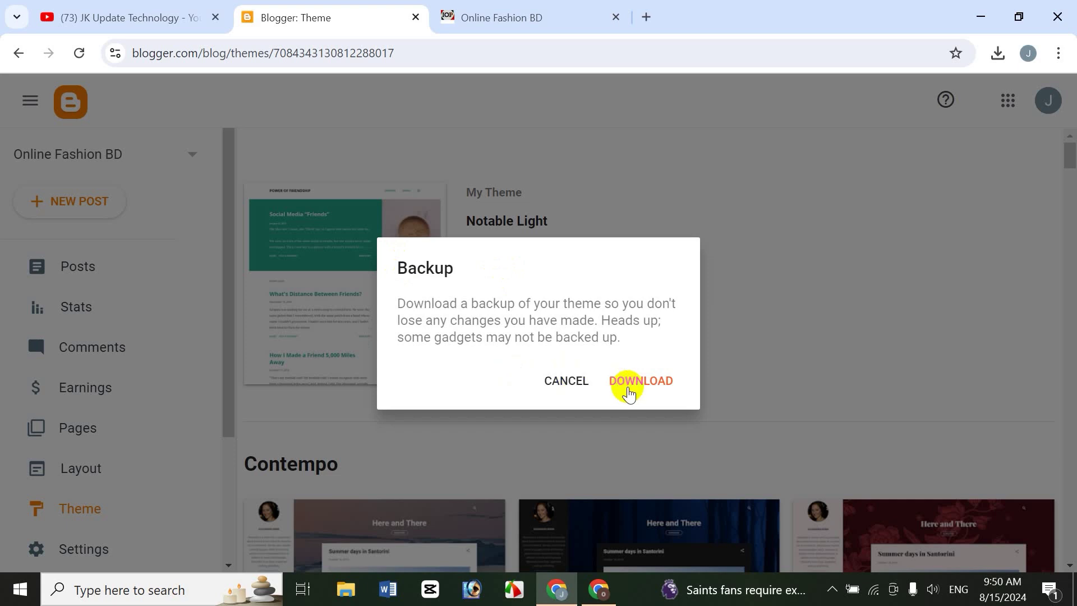
{"action": "left_click", "coordinate": [627, 385]}
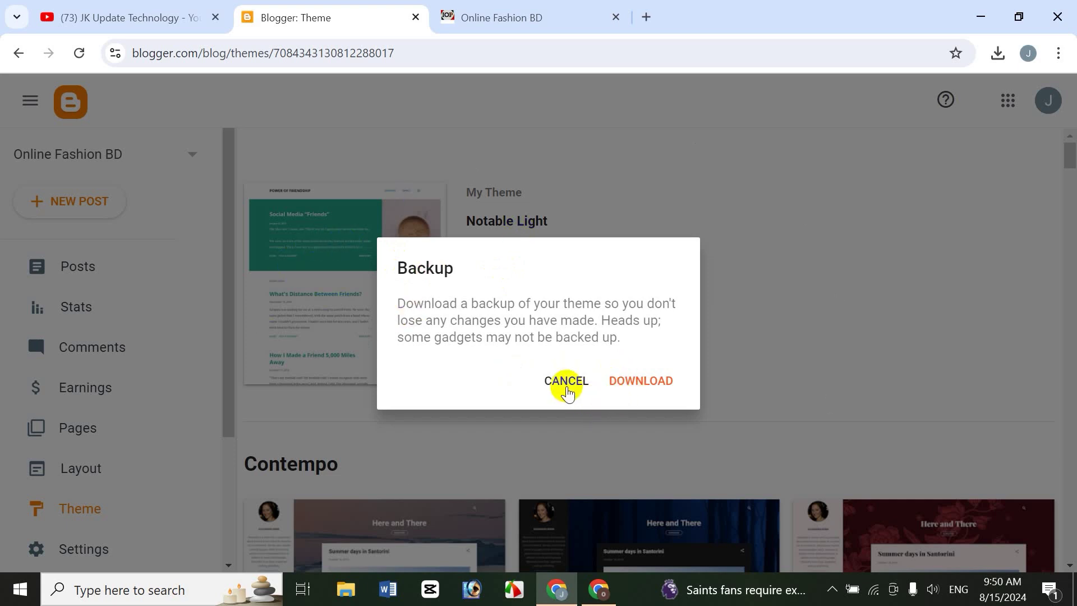
{"action": "left_click", "coordinate": [564, 383]}
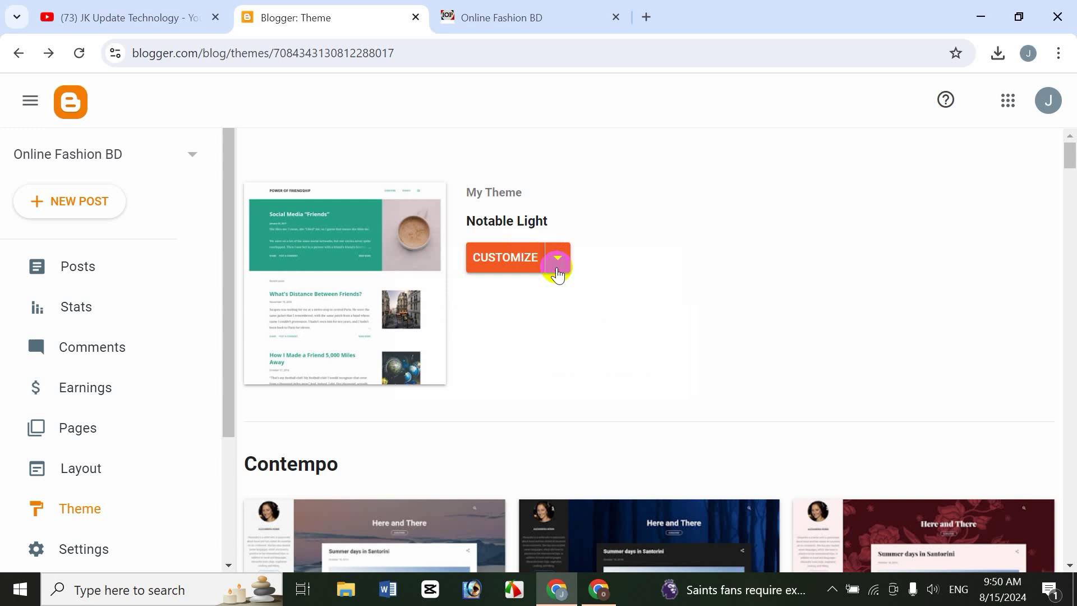
Examine the Notable Light theme's HTML code alongside the live blog, return to the Theme page and review the theme options.
{"action": "left_click", "coordinate": [558, 274]}
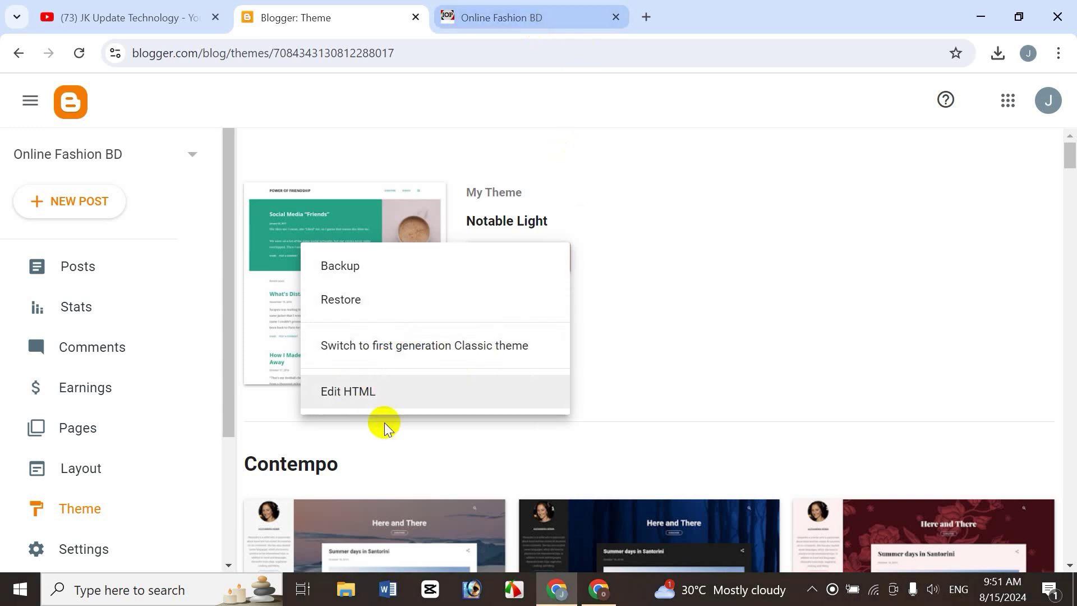
{"action": "left_click", "coordinate": [386, 403]}
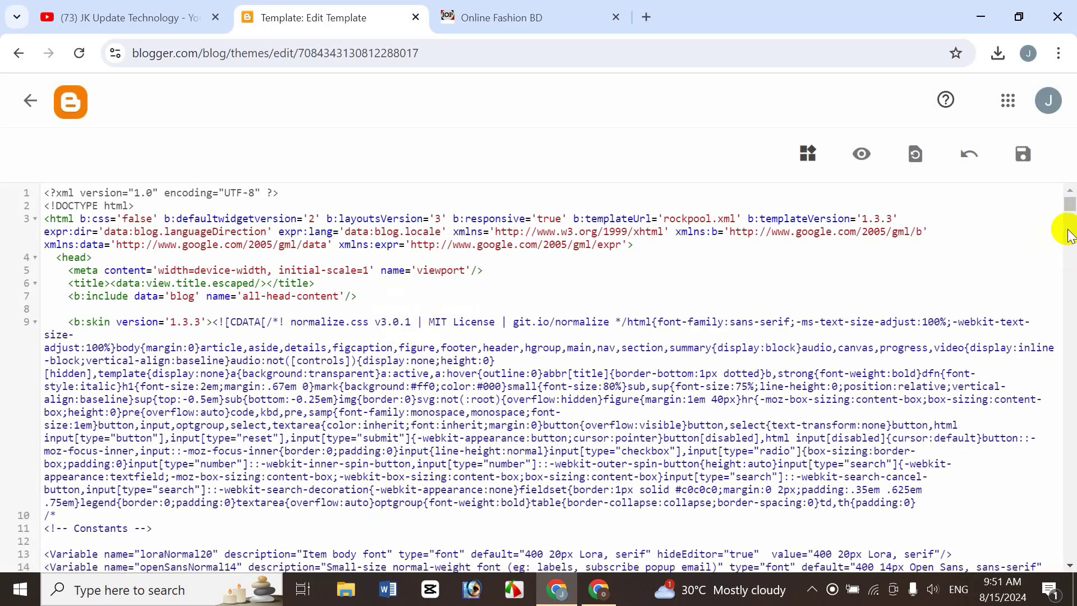
{"action": "left_click", "coordinate": [601, 15]}
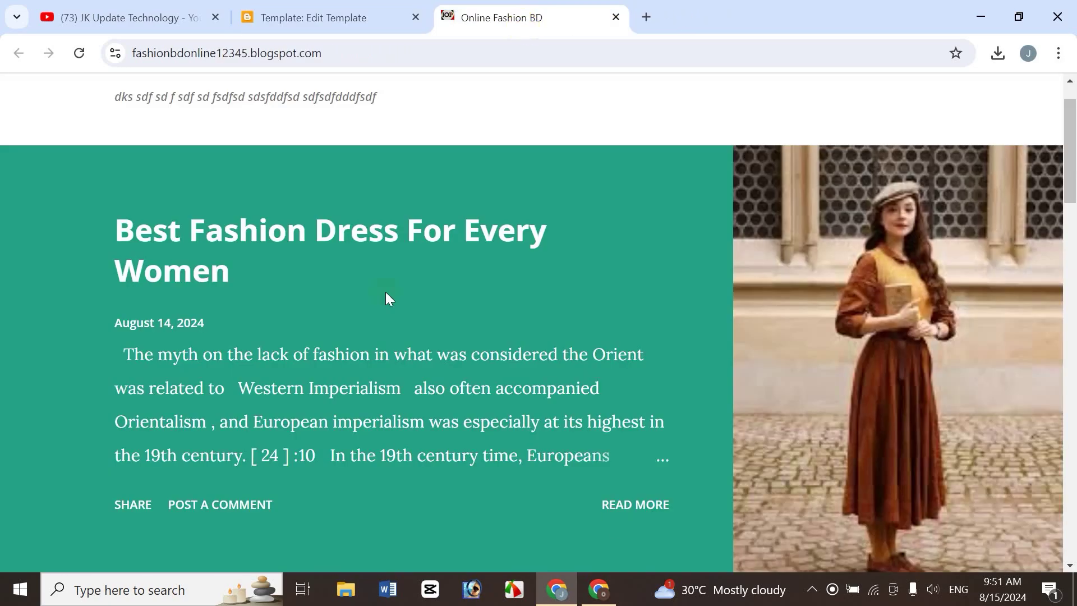
{"action": "left_click", "coordinate": [314, 18]}
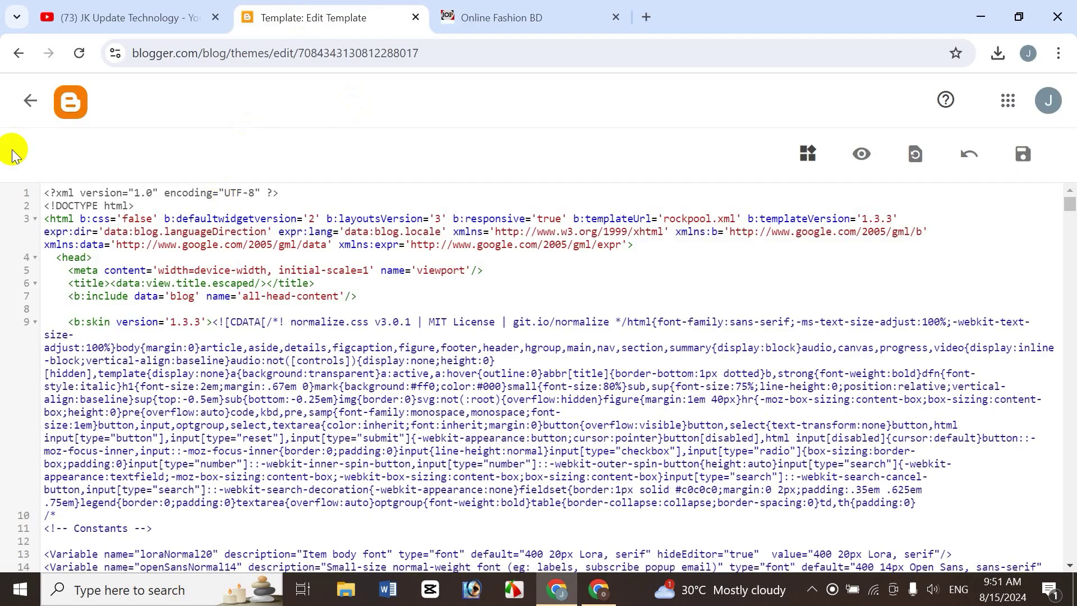
{"action": "left_click", "coordinate": [30, 103]}
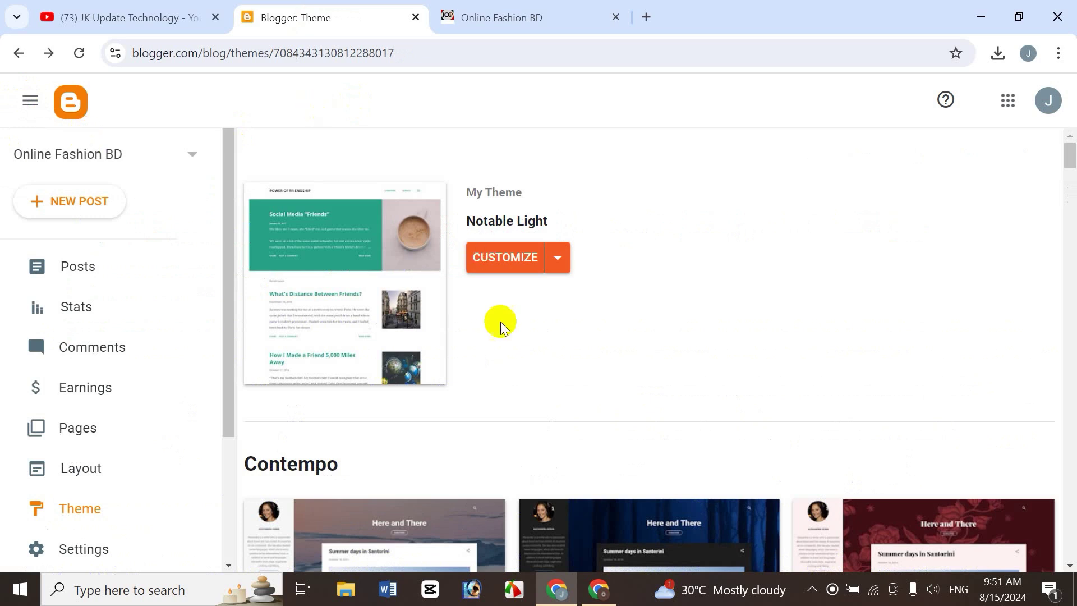
{"action": "left_click", "coordinate": [559, 259]}
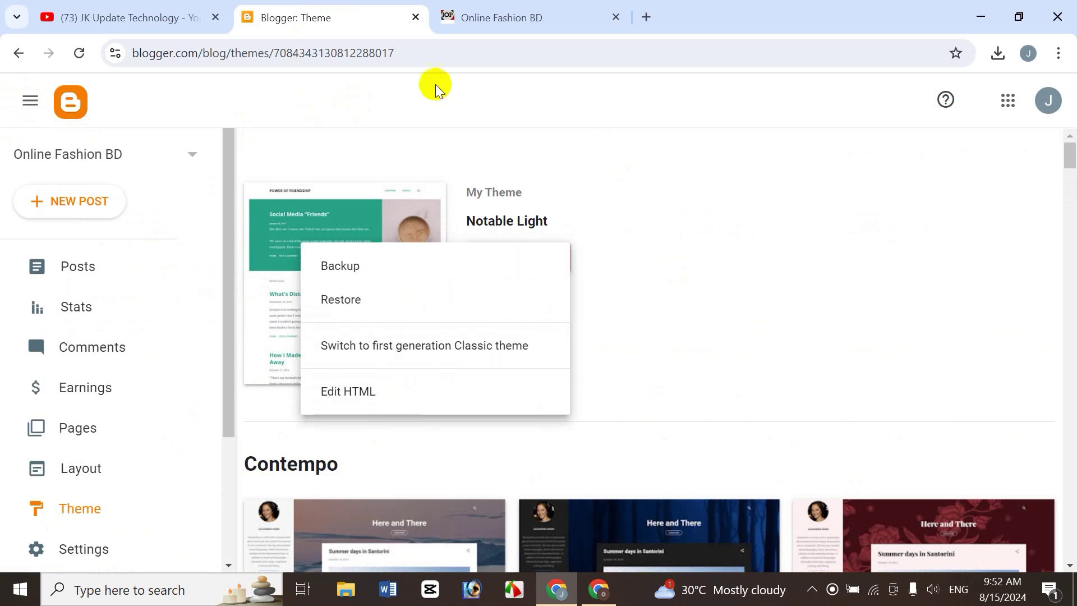
{"action": "left_click", "coordinate": [426, 107]}
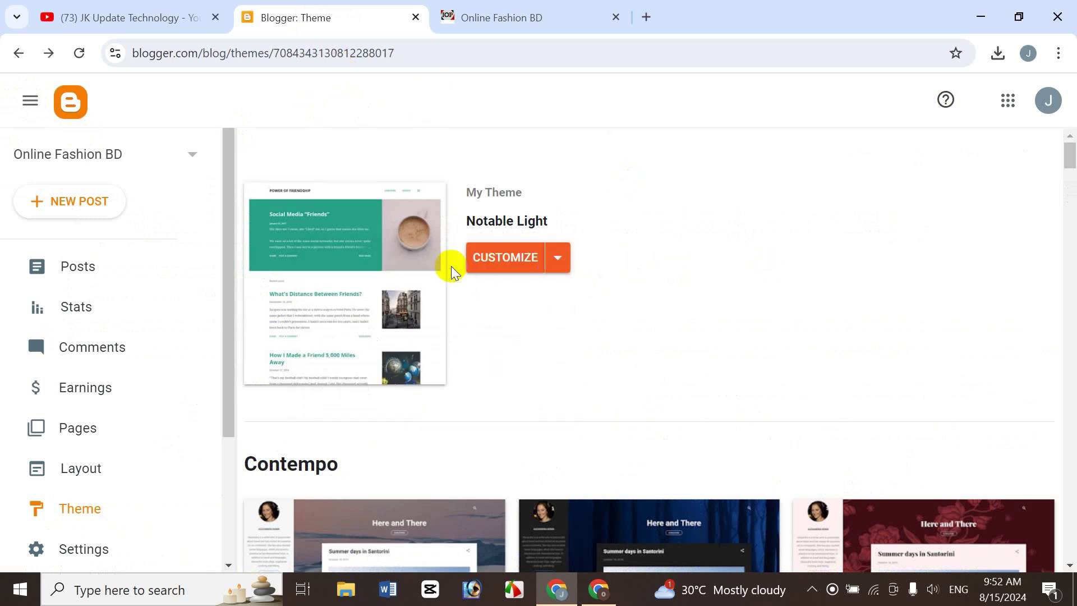
Open the Notable Light theme customizer and look over its background settings and blog preview.
{"action": "left_click", "coordinate": [513, 263]}
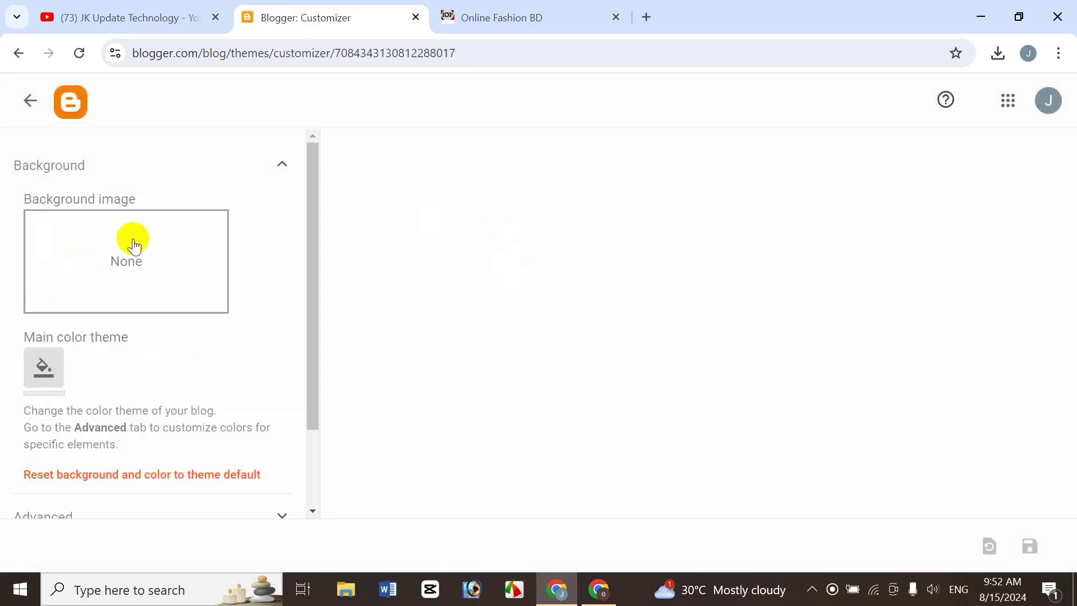
{"action": "left_click_drag", "start_coordinate": [313, 192], "coordinate": [313, 357]}
{"action": "left_click_drag", "start_coordinate": [328, 227], "coordinate": [331, 175]}
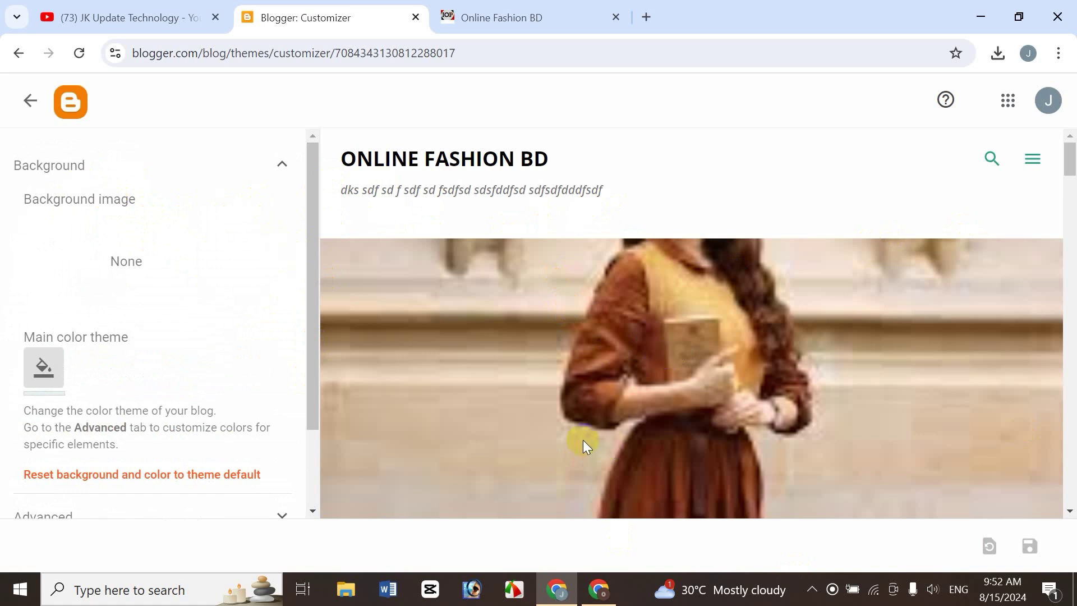
Upload Carolina_Herrera_AW14_12 from the Documents folder as the blog's background image and save the customizer settings.
{"action": "left_click", "coordinate": [129, 260]}
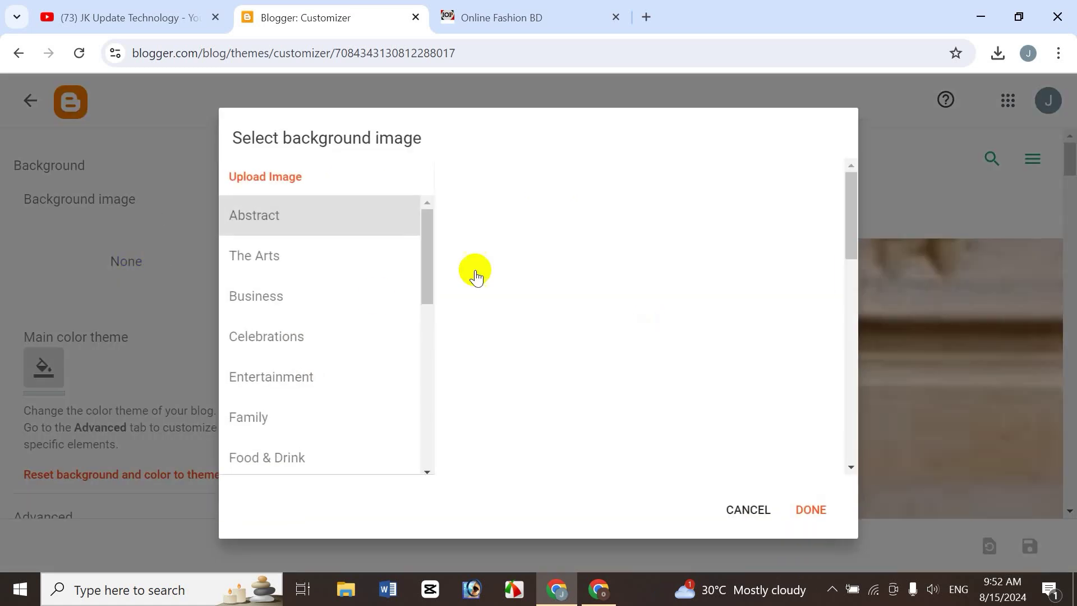
{"action": "left_click", "coordinate": [293, 178]}
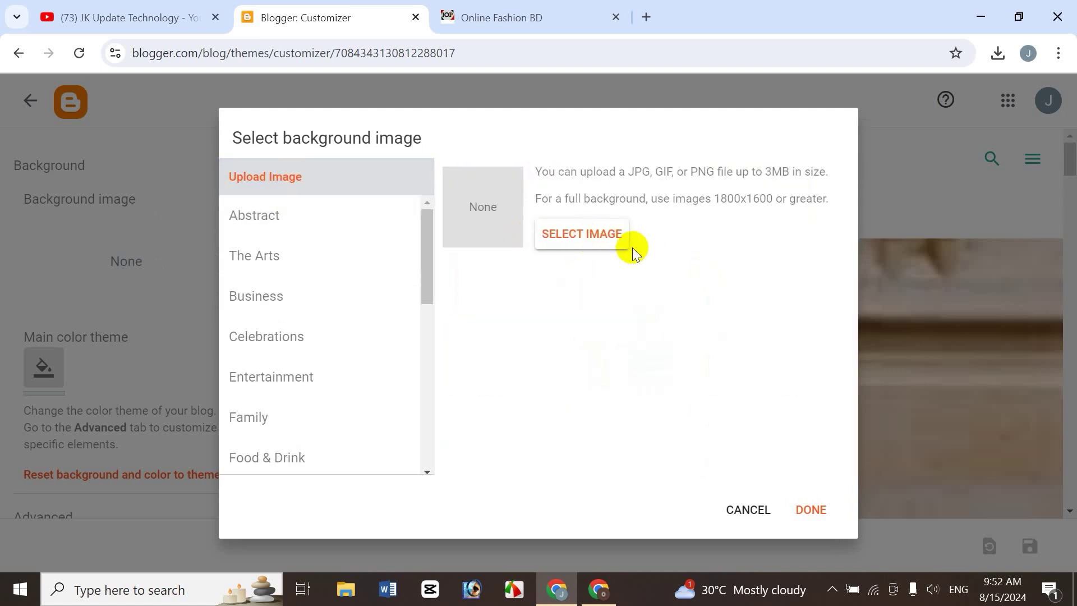
{"action": "left_click", "coordinate": [601, 234]}
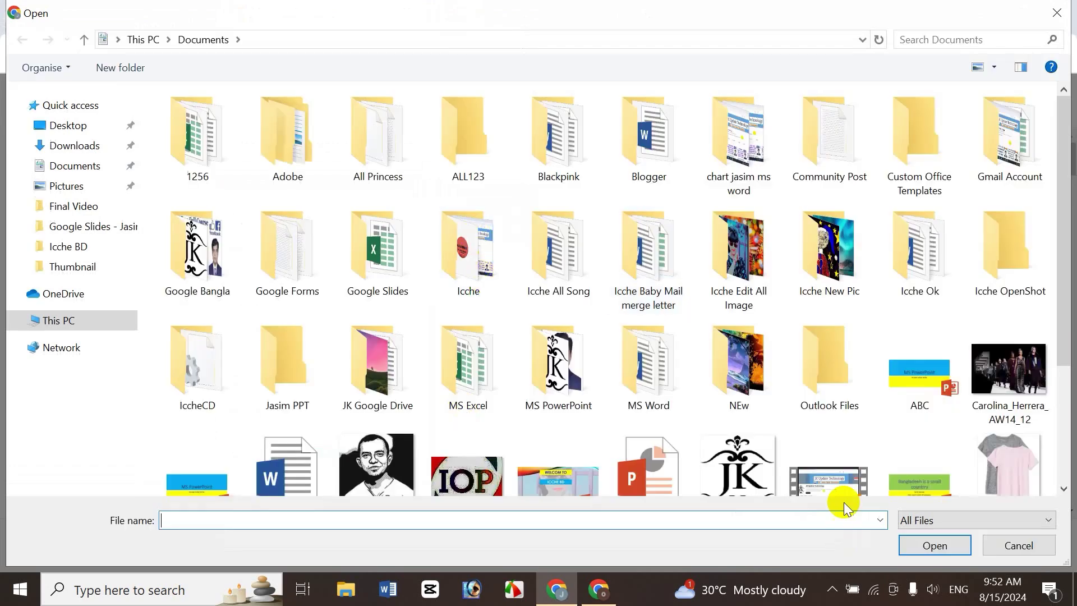
{"action": "left_click_drag", "start_coordinate": [1061, 337], "coordinate": [1052, 434]}
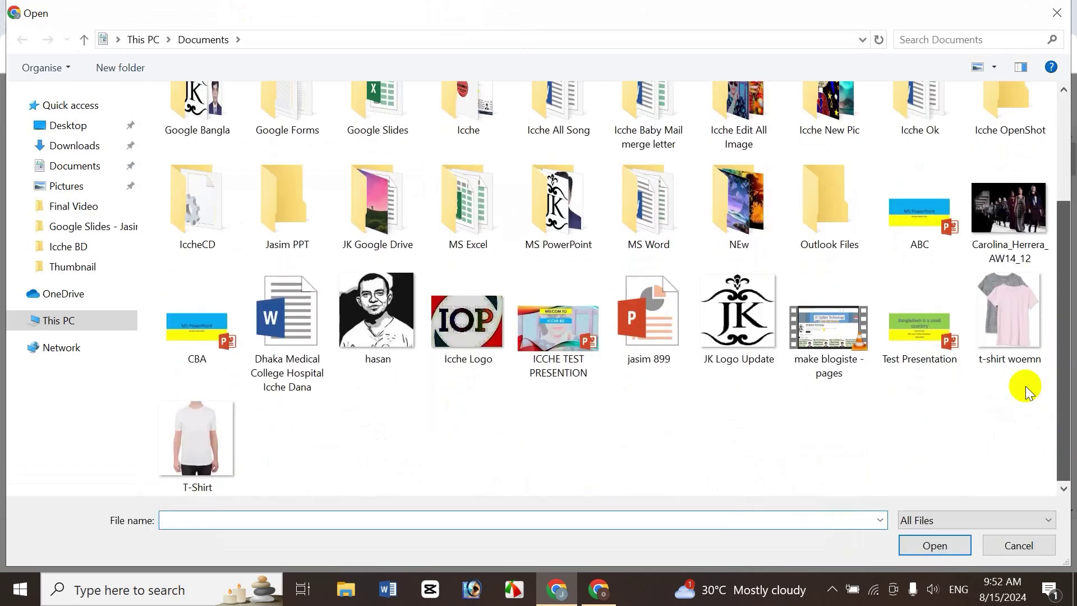
{"action": "left_click", "coordinate": [1009, 216]}
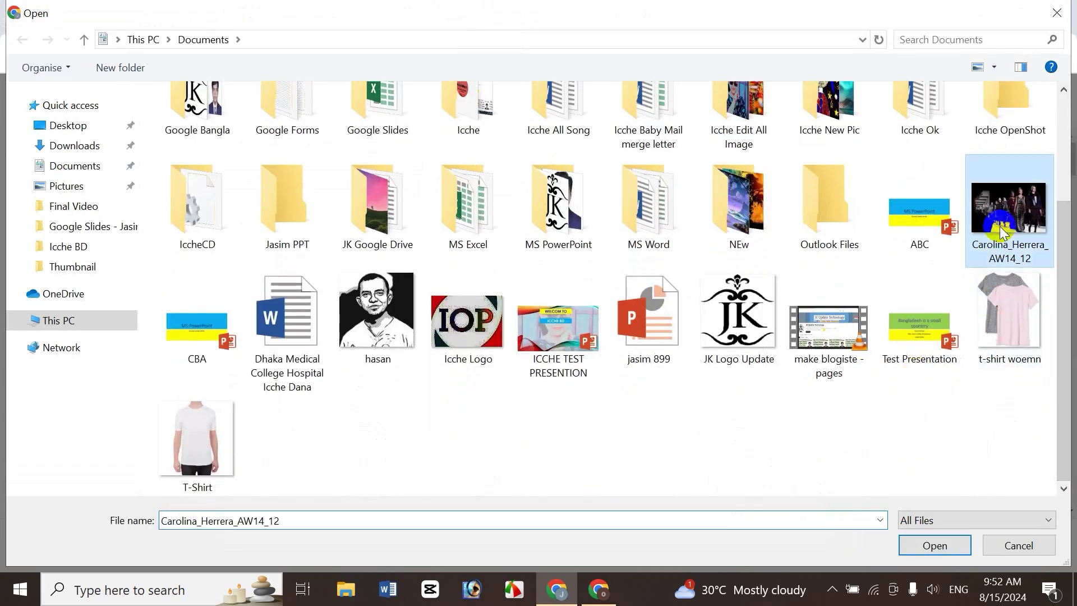
{"action": "left_click", "coordinate": [930, 545]}
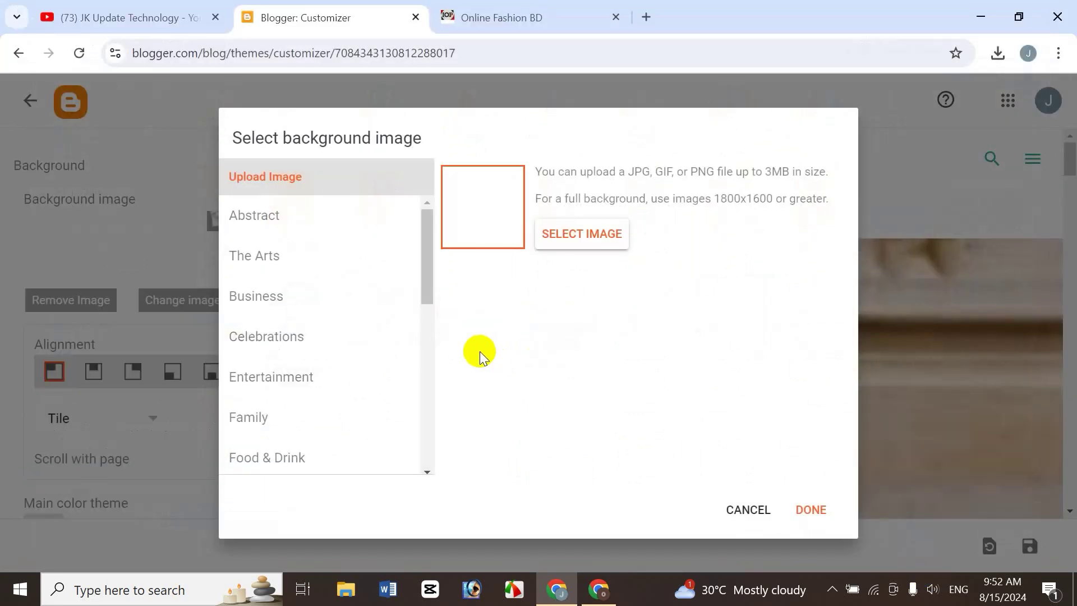
{"action": "left_click", "coordinate": [467, 237]}
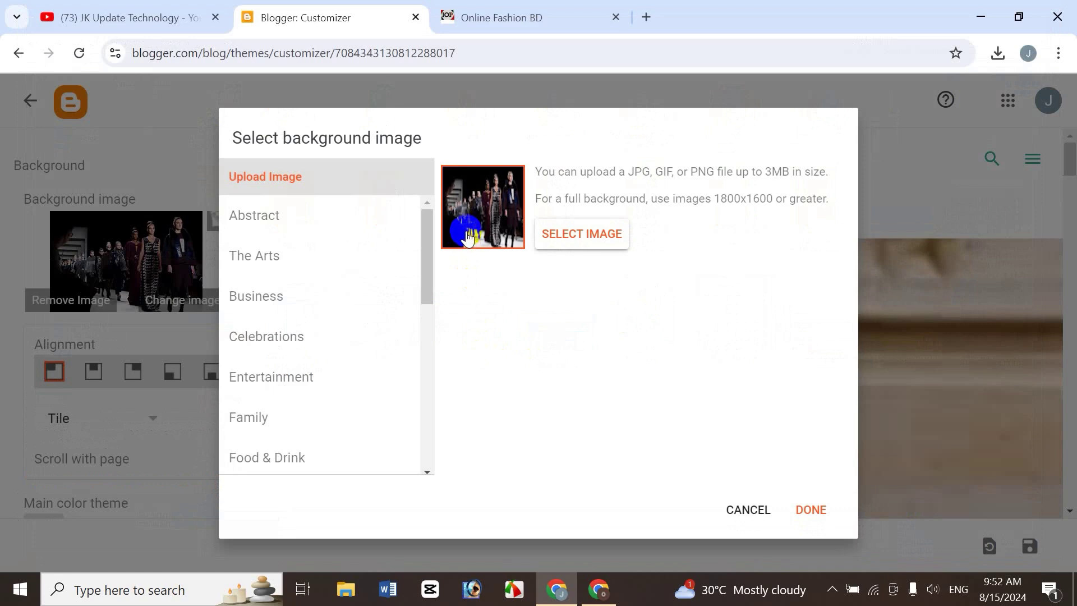
{"action": "left_click", "coordinate": [815, 508]}
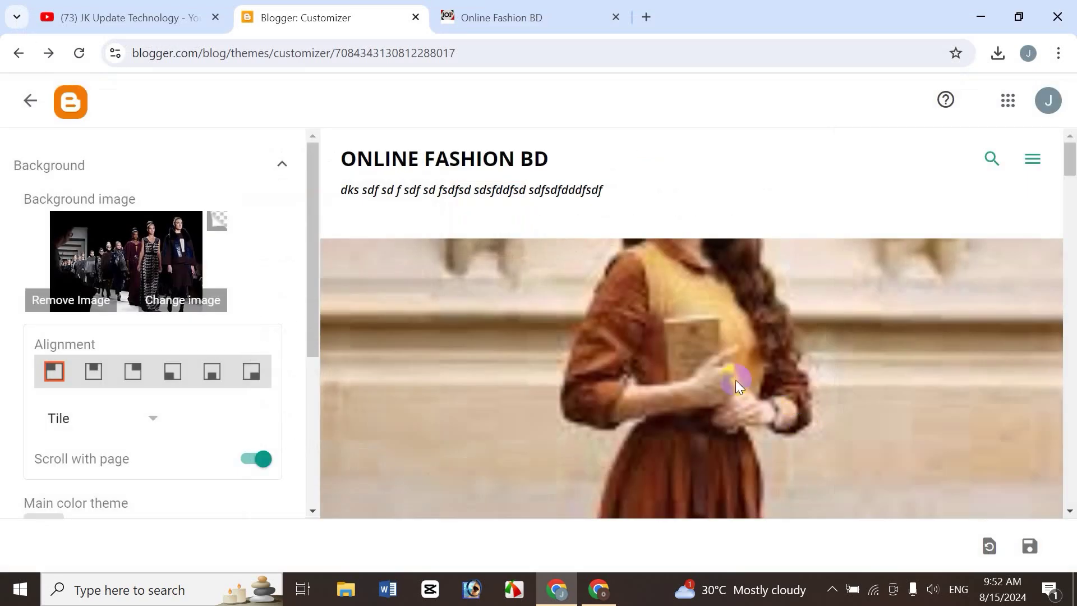
{"action": "left_click", "coordinate": [128, 273]}
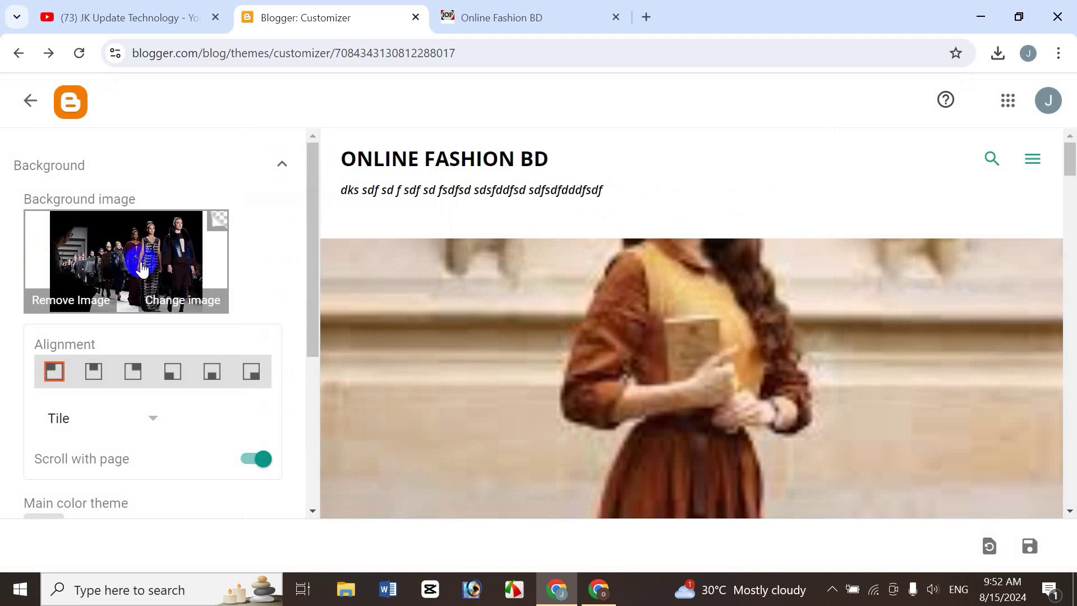
{"action": "left_click", "coordinate": [1034, 547]}
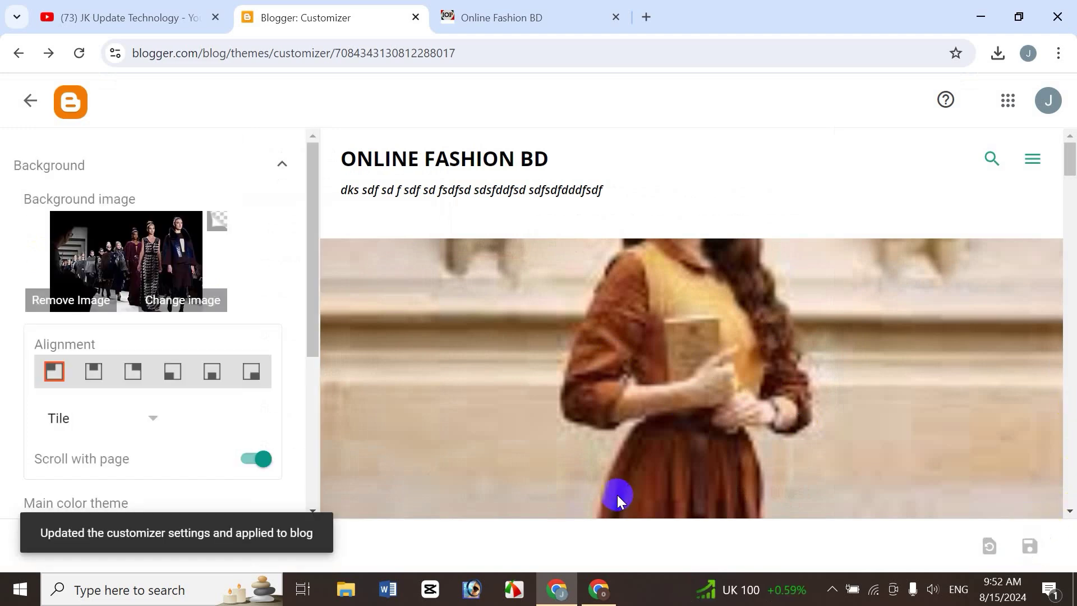
Check the live blog's header and featured post against the saved background setting, and return to the customizer.
{"action": "left_click", "coordinate": [534, 18]}
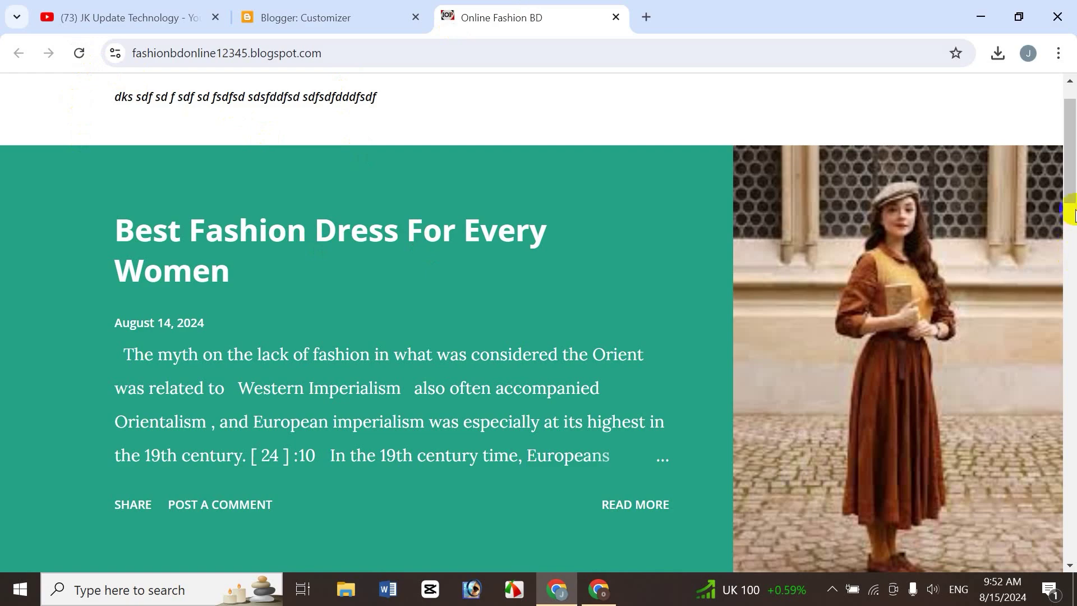
{"action": "left_click_drag", "start_coordinate": [1073, 168], "coordinate": [1074, 135]}
{"action": "left_click", "coordinate": [336, 15]}
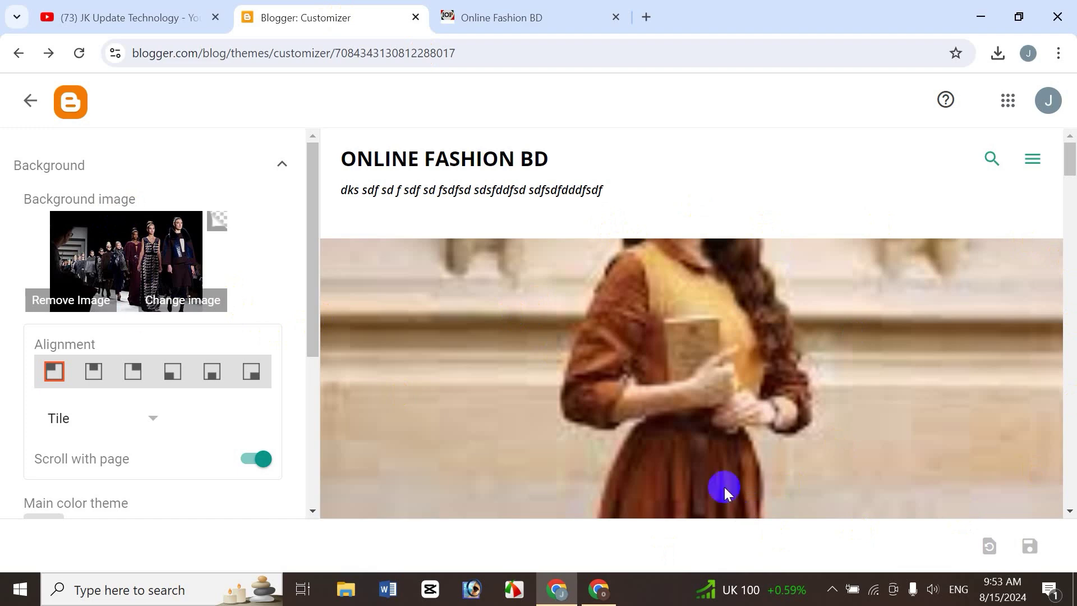
Replace the background image with the red-orange glowing lights picture from the Abstract category, save it and reload the live blog.
{"action": "left_click", "coordinate": [205, 309]}
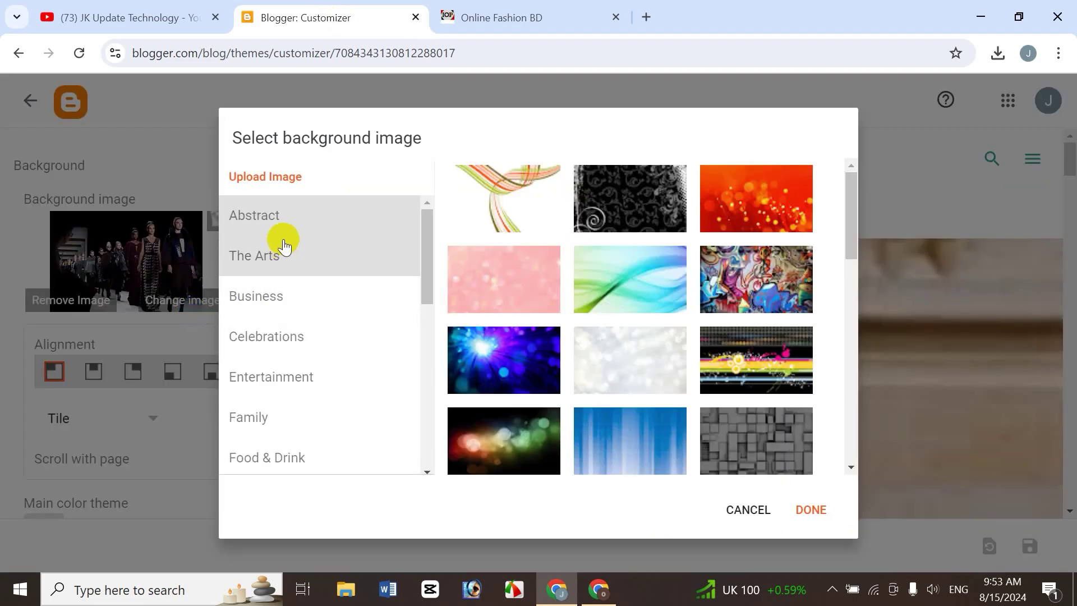
{"action": "left_click", "coordinate": [766, 217]}
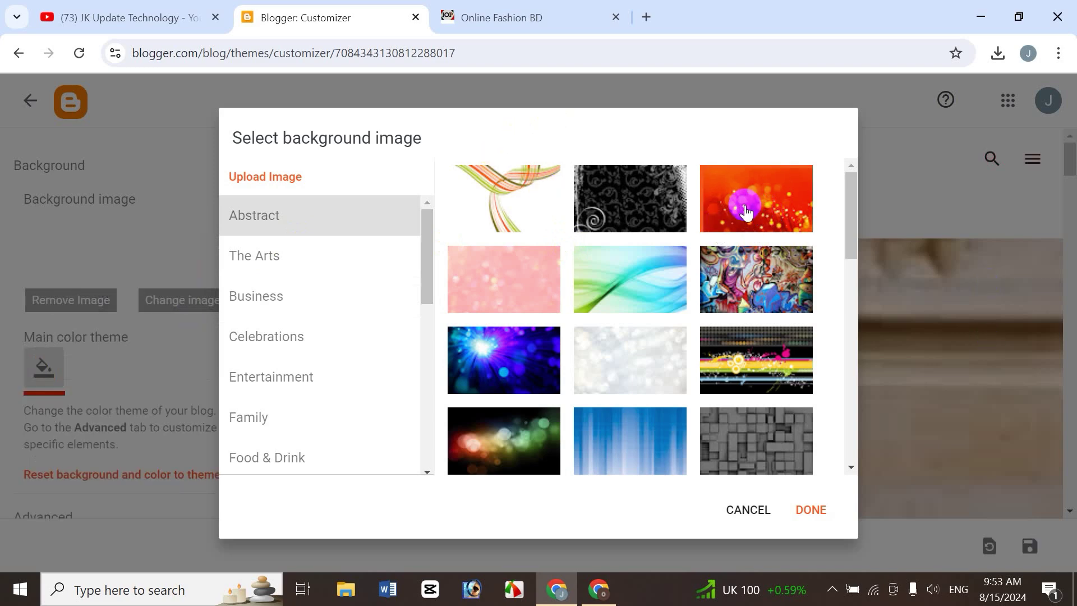
{"action": "left_click", "coordinate": [809, 509]}
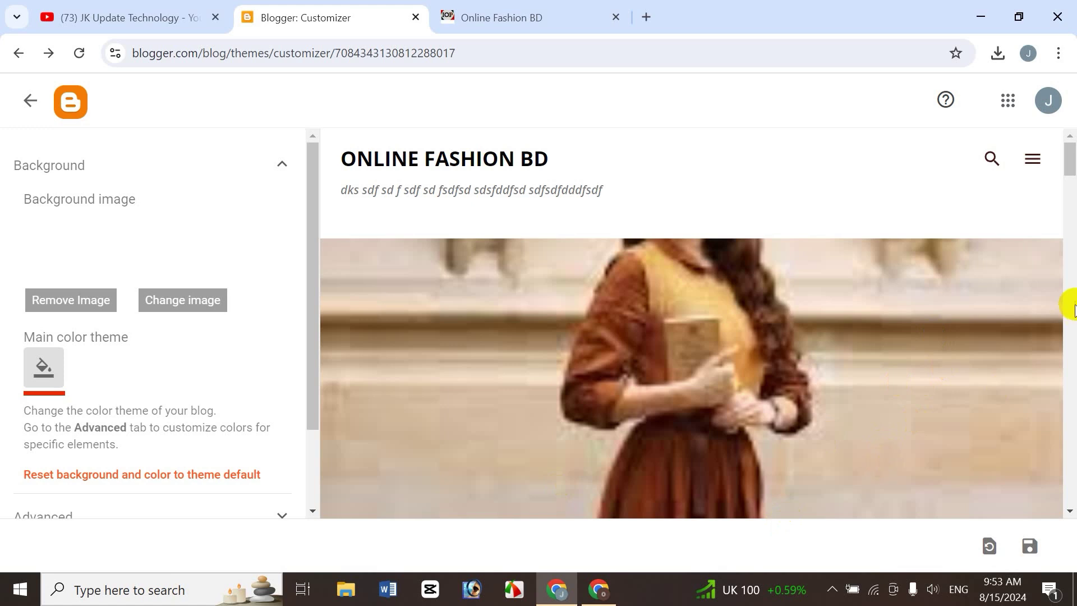
{"action": "left_click", "coordinate": [1030, 545]}
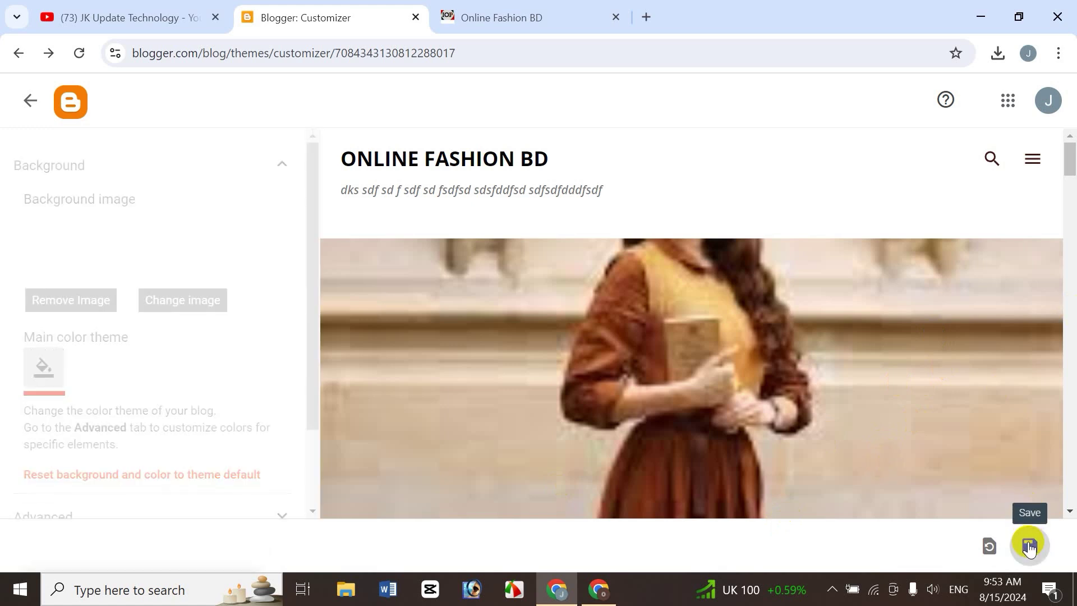
{"action": "left_click", "coordinate": [517, 17]}
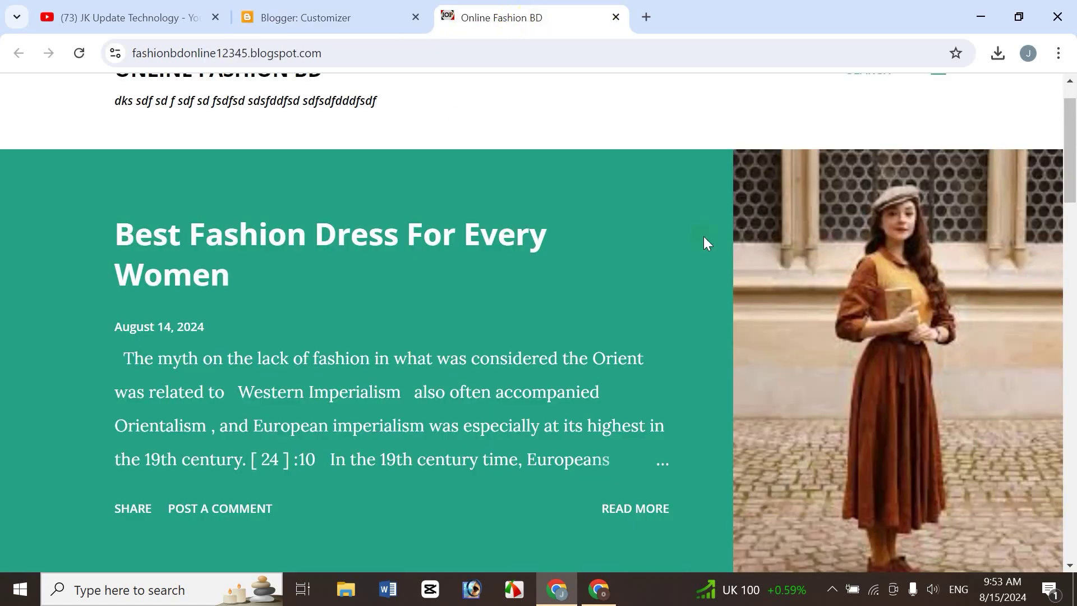
{"action": "left_click", "coordinate": [79, 54]}
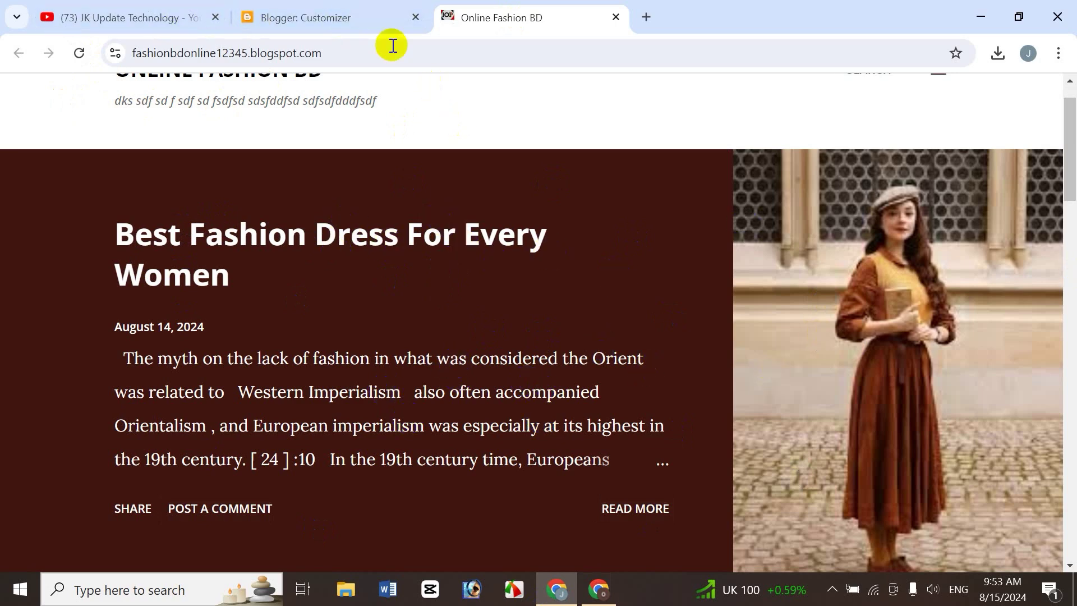
Replace the background image with the blue-purple light burst picture from the Abstract category, save it and reload the live blog.
{"action": "left_click", "coordinate": [344, 9]}
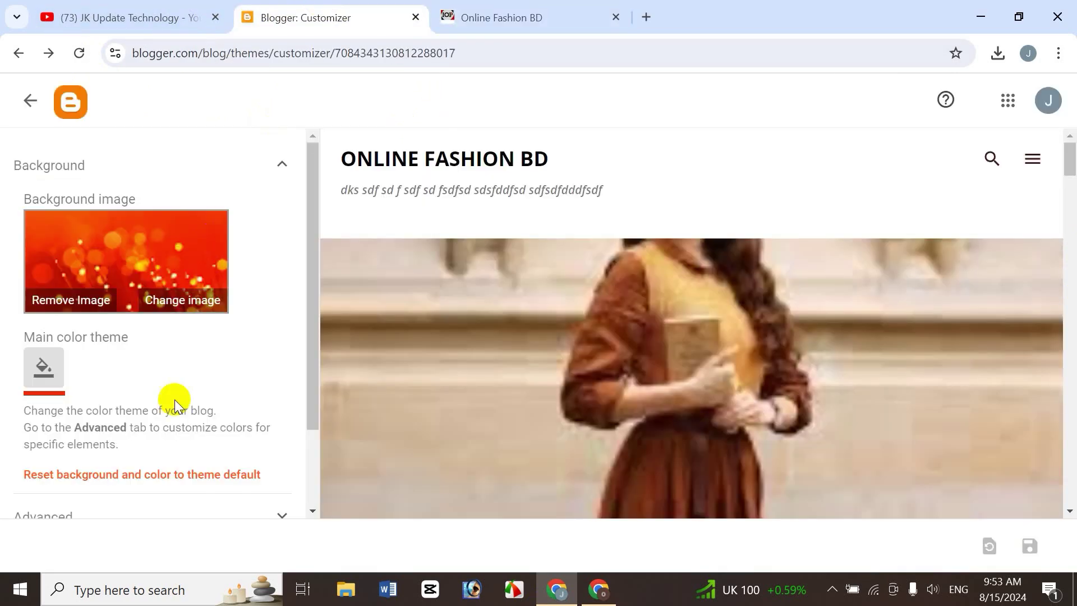
{"action": "left_click", "coordinate": [196, 299]}
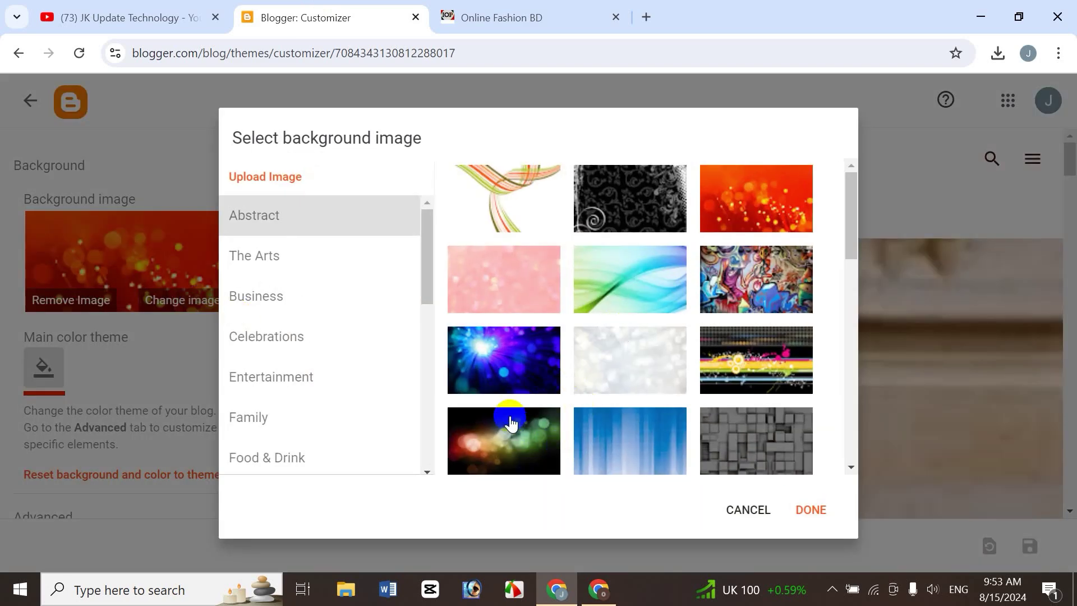
{"action": "left_click", "coordinate": [504, 355]}
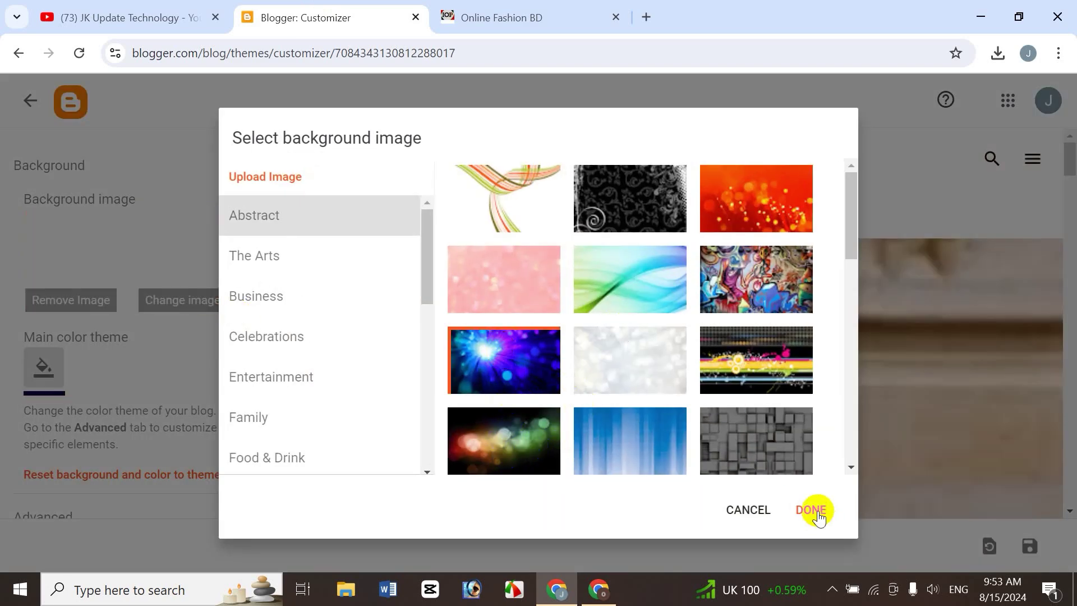
{"action": "left_click", "coordinate": [812, 510]}
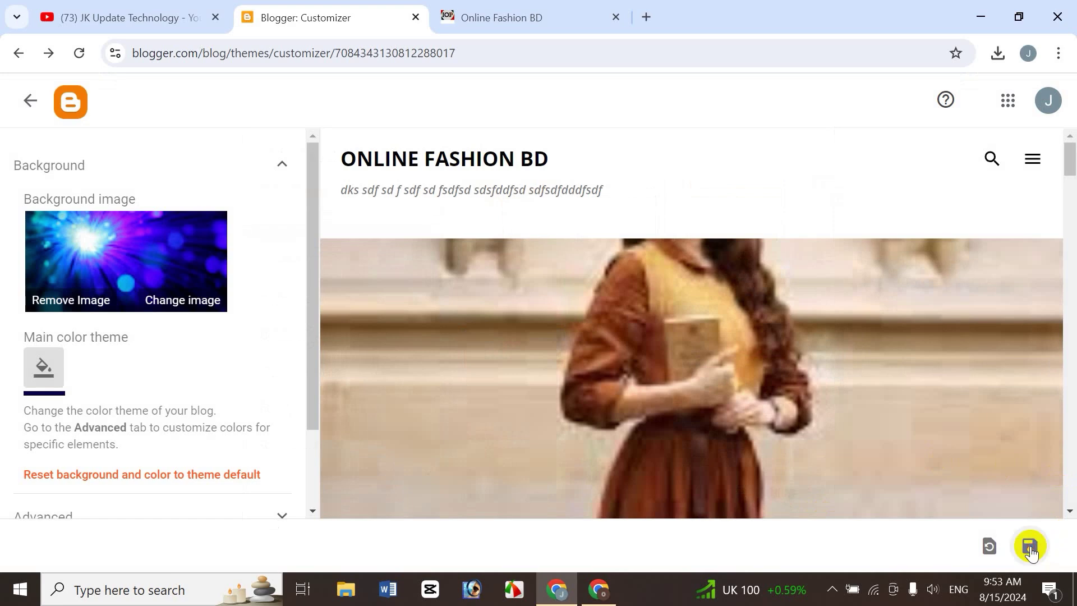
{"action": "left_click", "coordinate": [1031, 549]}
{"action": "left_click", "coordinate": [491, 15]}
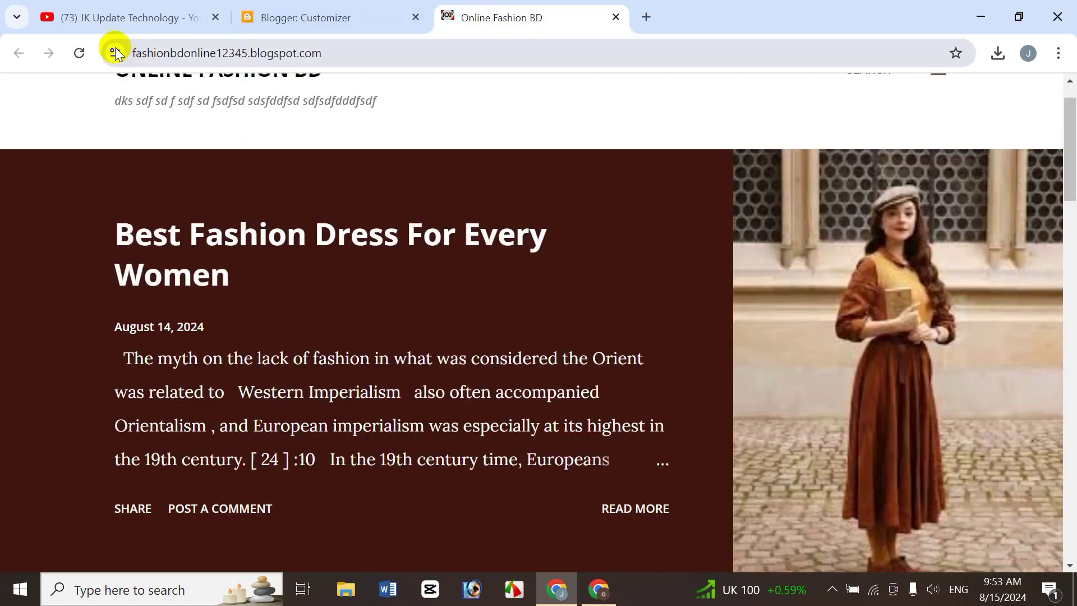
{"action": "left_click", "coordinate": [79, 53]}
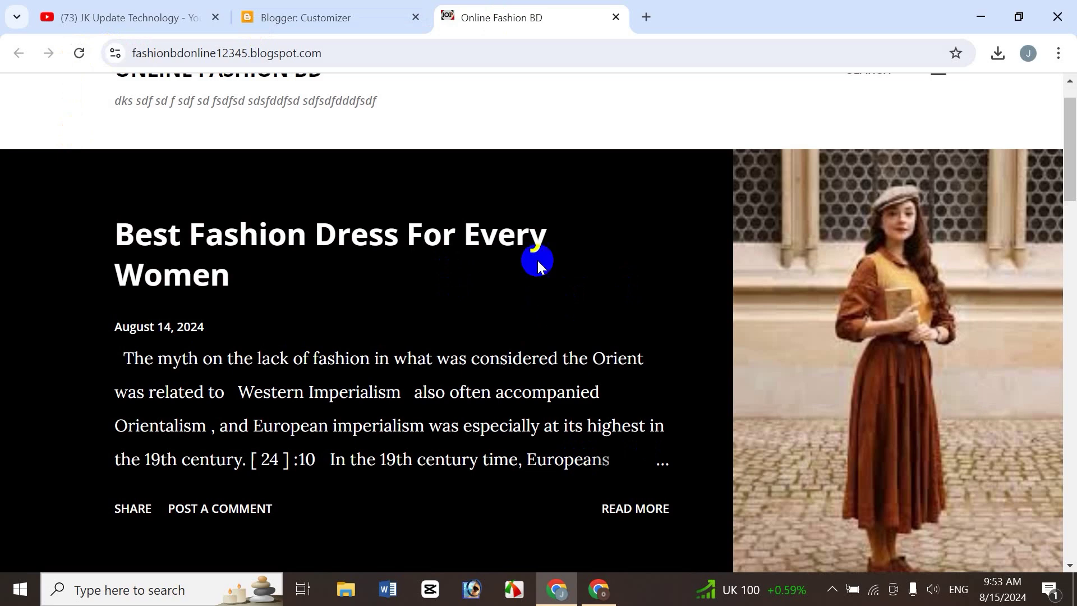
Set the main color theme to the third-row purple swatch, save it and reload the live blog.
{"action": "left_click", "coordinate": [373, 14]}
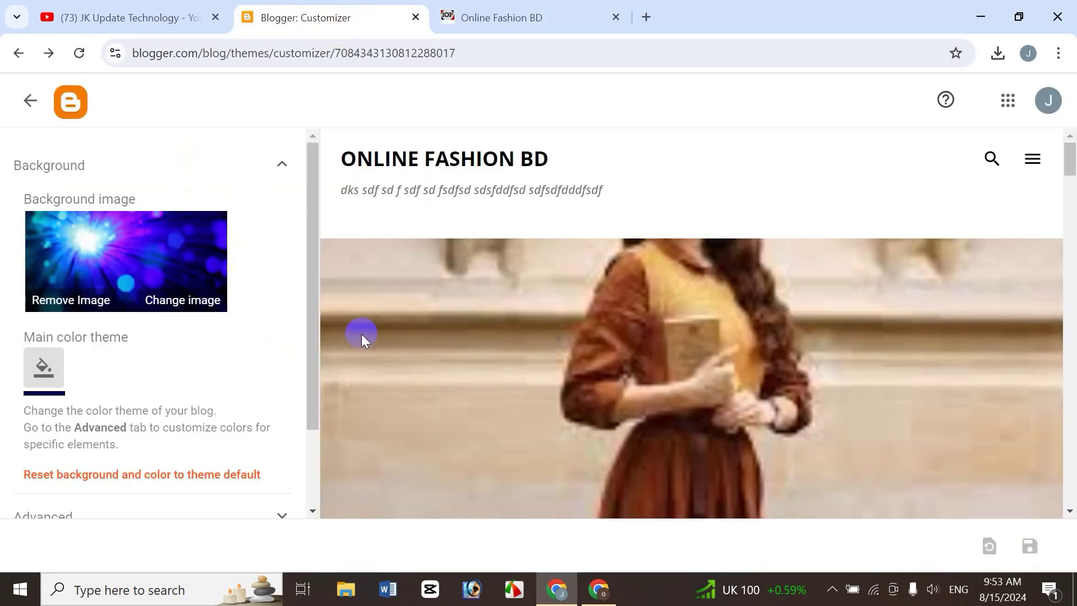
{"action": "left_click", "coordinate": [52, 377]}
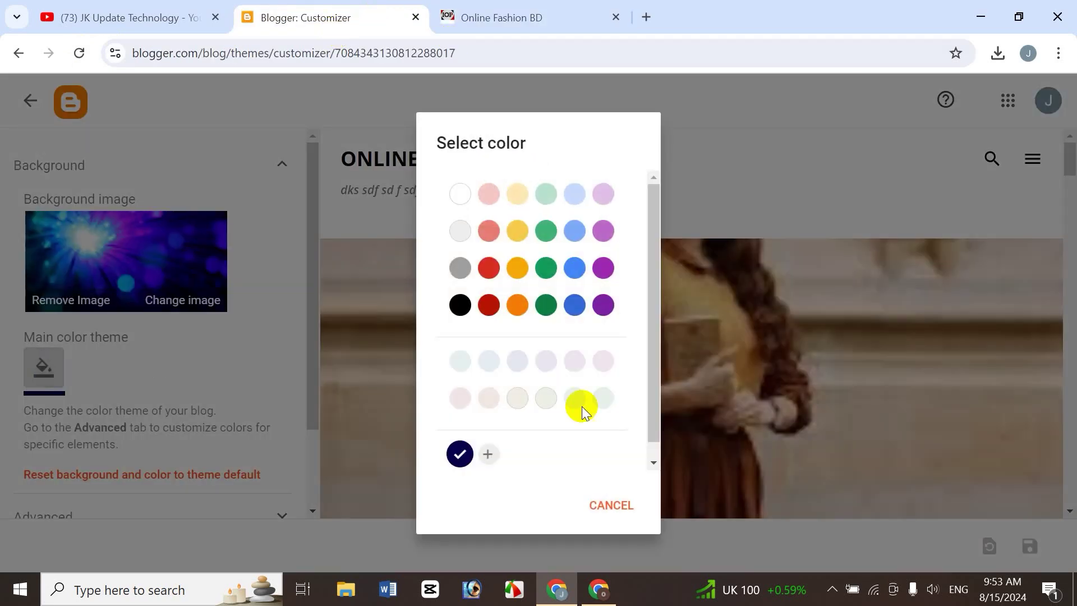
{"action": "left_click", "coordinate": [608, 276]}
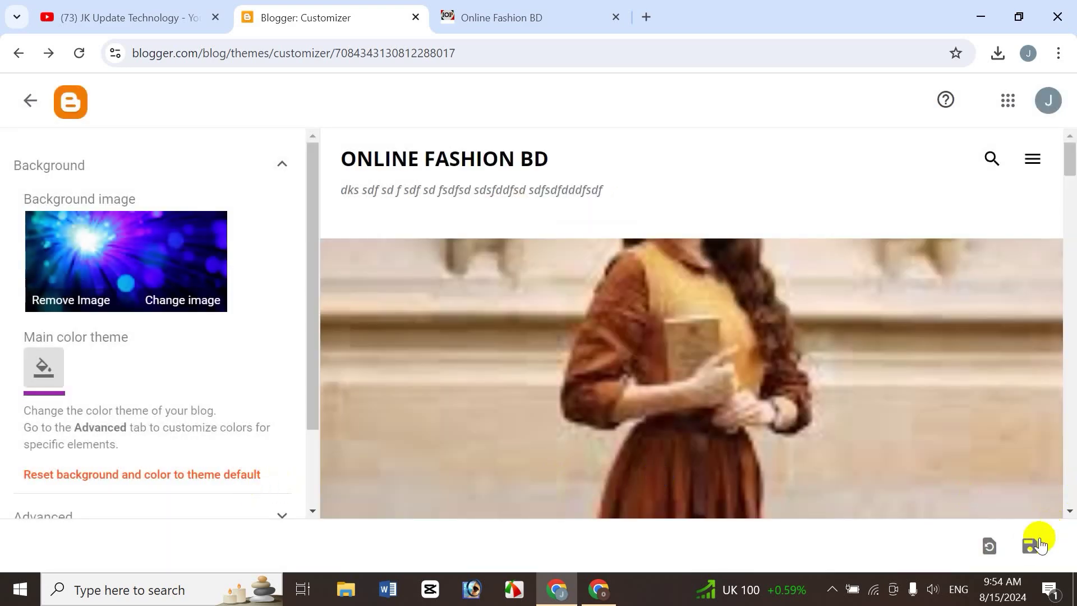
{"action": "left_click", "coordinate": [1030, 546]}
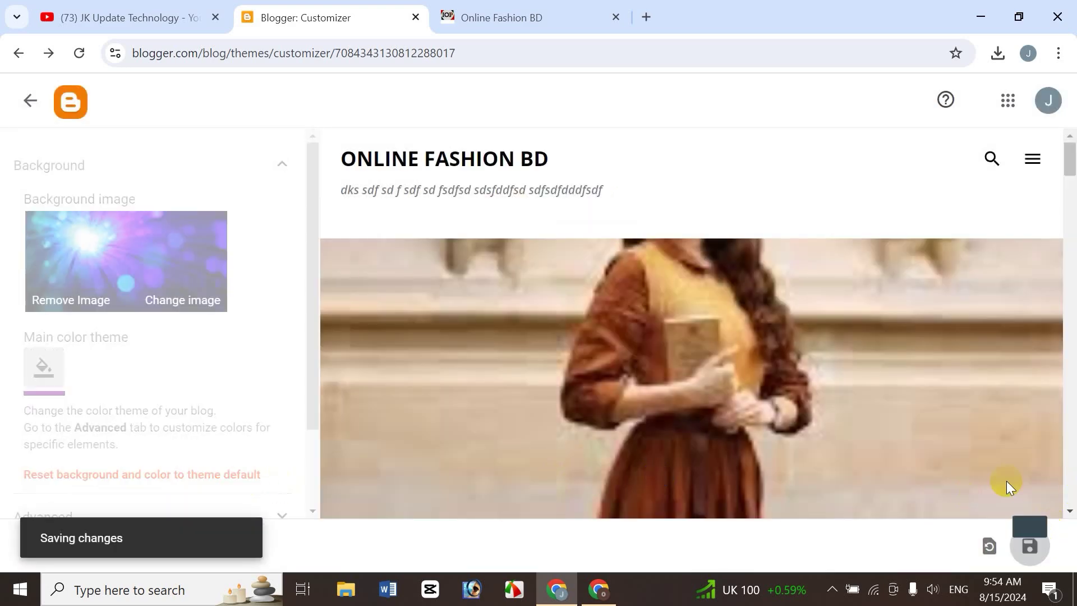
{"action": "left_click", "coordinate": [494, 20]}
{"action": "left_click", "coordinate": [82, 56]}
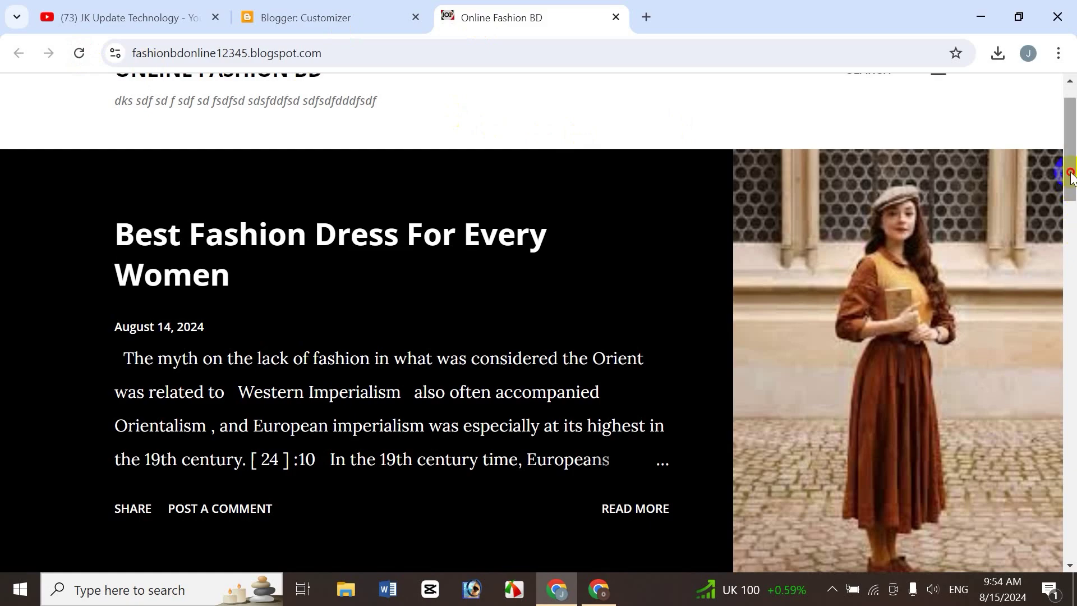
{"action": "mouse_move", "coordinate": [1068, 185]}
{"action": "left_mouse_down"}
{"action": "mouse_move", "coordinate": [1066, 163]}
{"action": "mouse_move", "coordinate": [1066, 269]}
{"action": "mouse_move", "coordinate": [1066, 185]}
{"action": "left_mouse_up"}
Remove the blog's background image, set the main color theme to Red #D52C1F and save.
{"action": "left_click", "coordinate": [323, 18]}
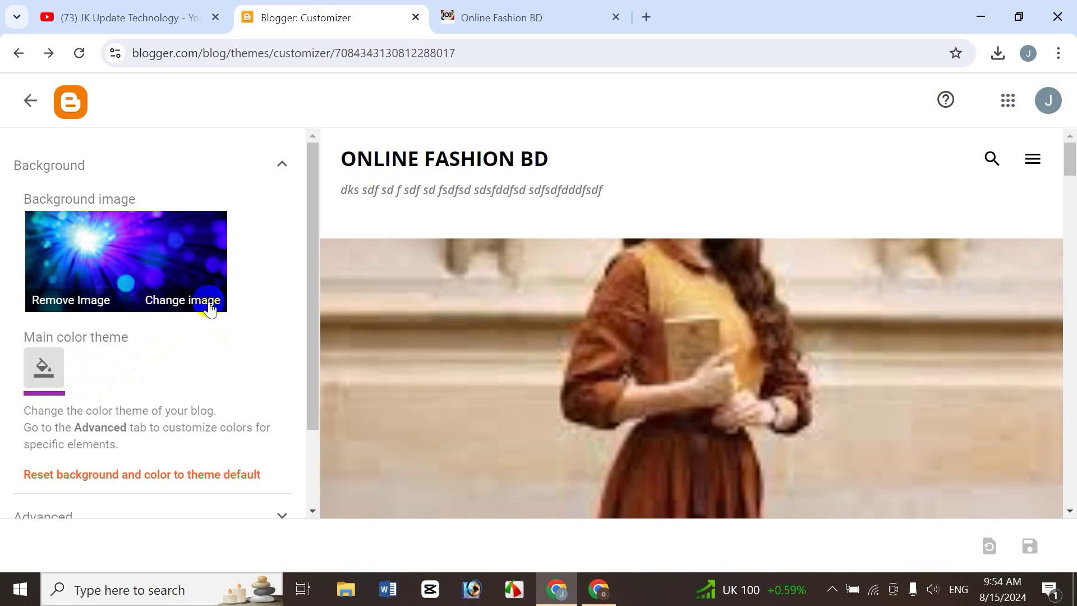
{"action": "left_click", "coordinate": [88, 306]}
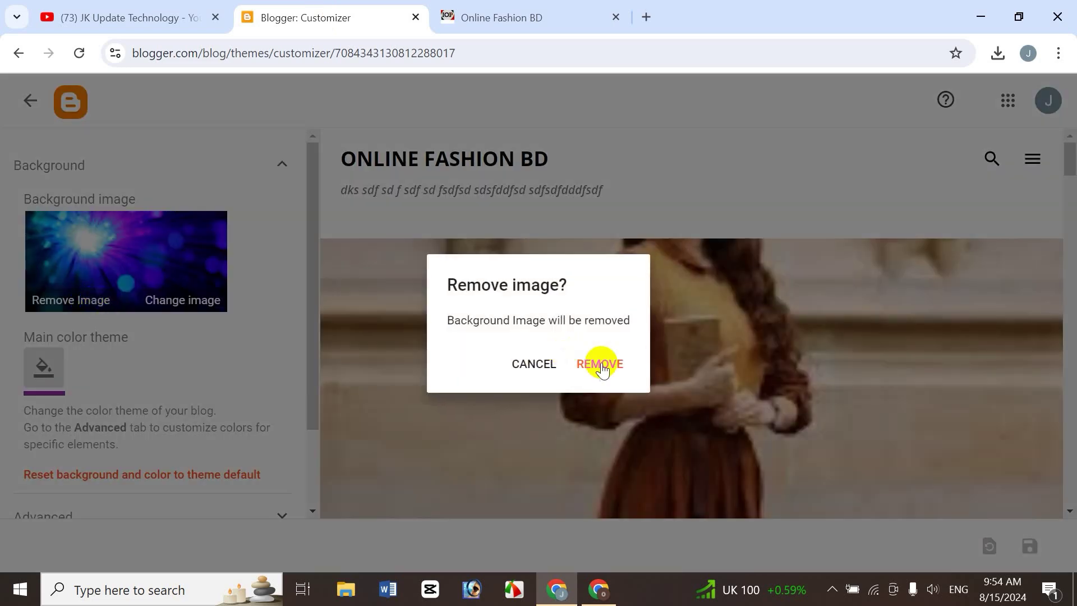
{"action": "left_click", "coordinate": [610, 365]}
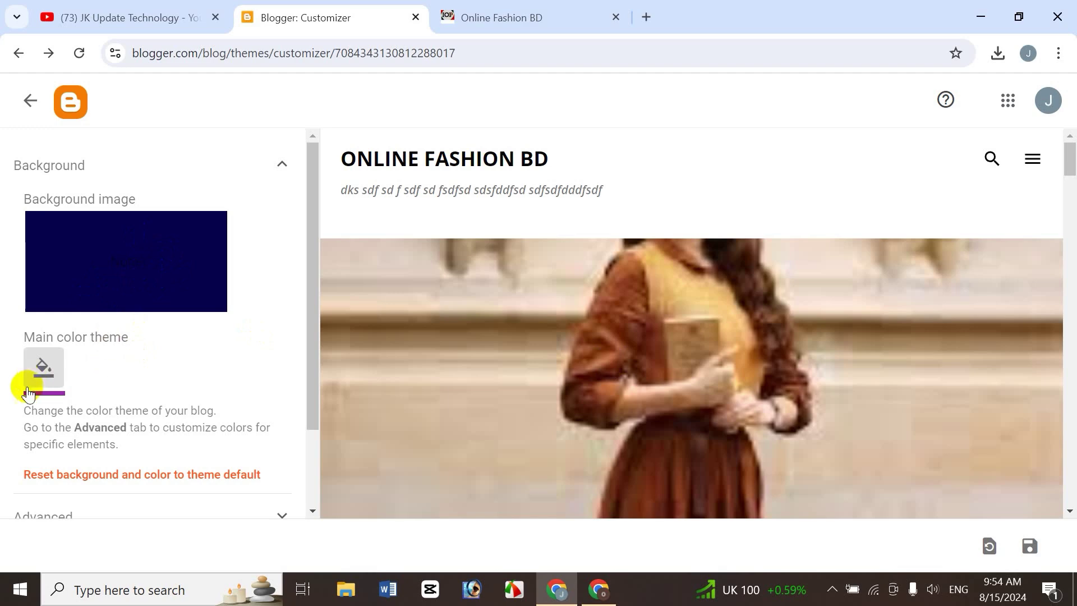
{"action": "left_click", "coordinate": [53, 373]}
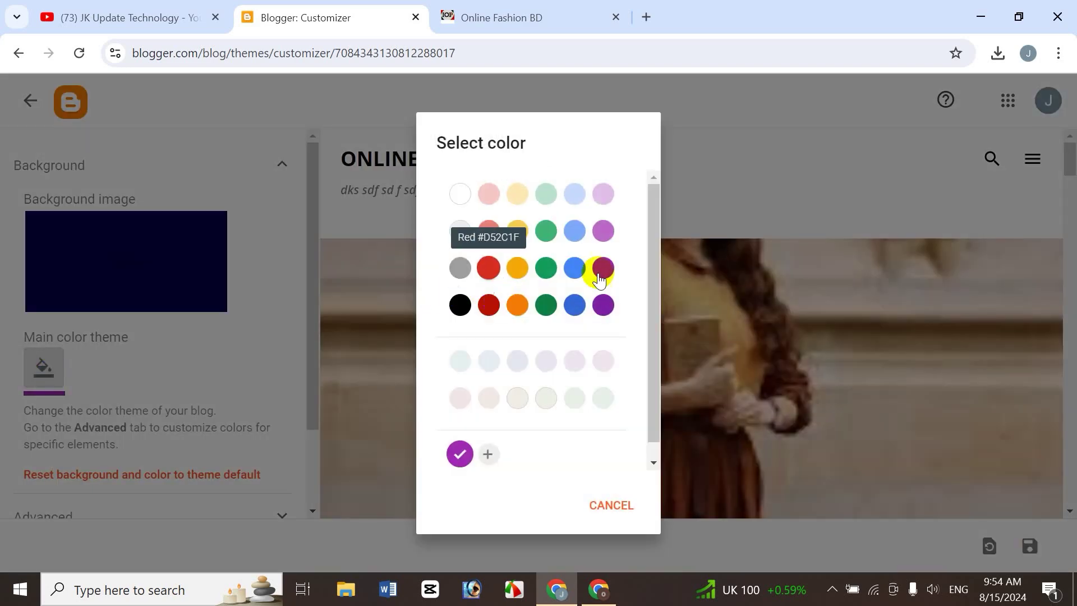
{"action": "left_click", "coordinate": [486, 269]}
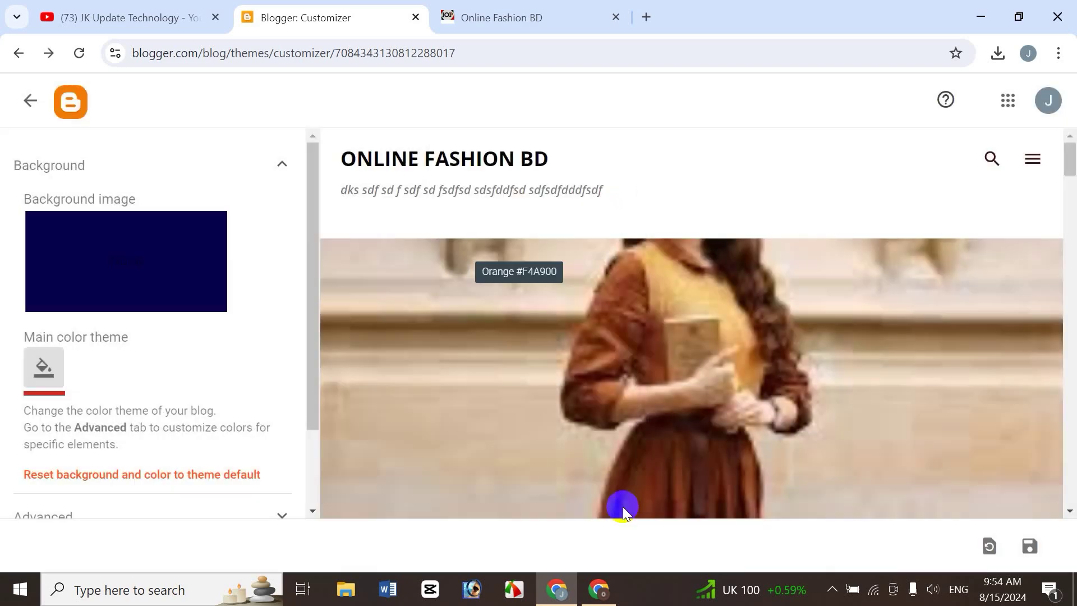
{"action": "left_click", "coordinate": [1032, 545]}
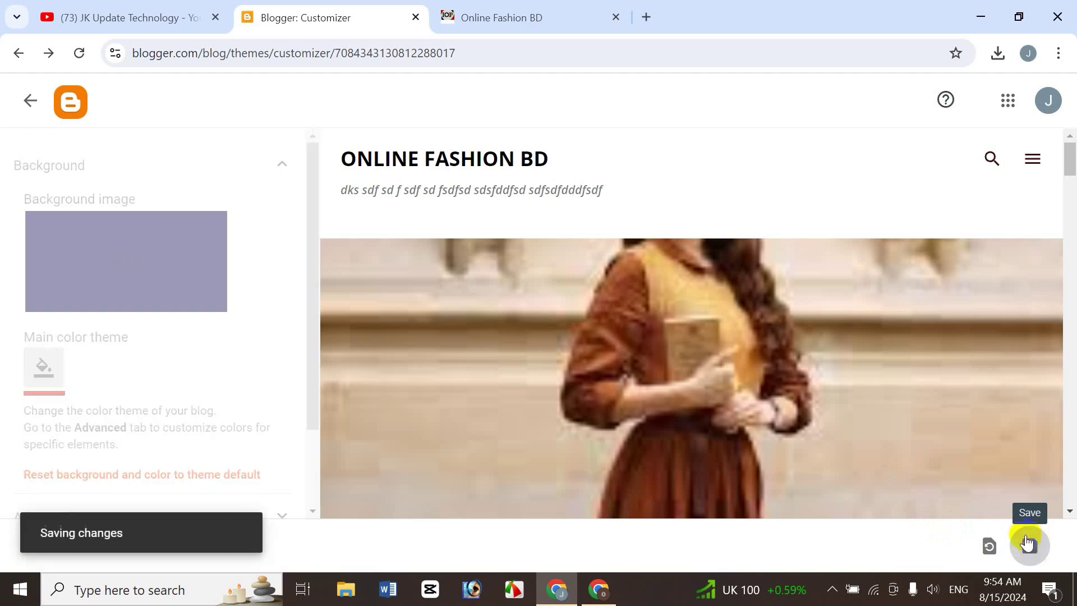
Reload the live blog and compare its featured post with the customizer's background settings.
{"action": "left_click", "coordinate": [578, 7]}
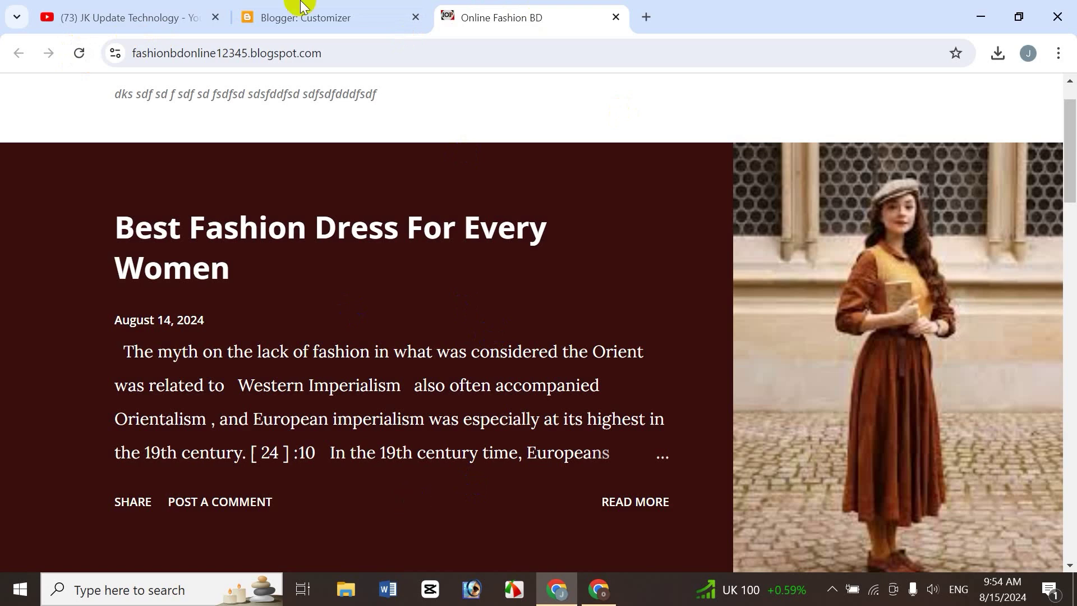
{"action": "left_click", "coordinate": [323, 21]}
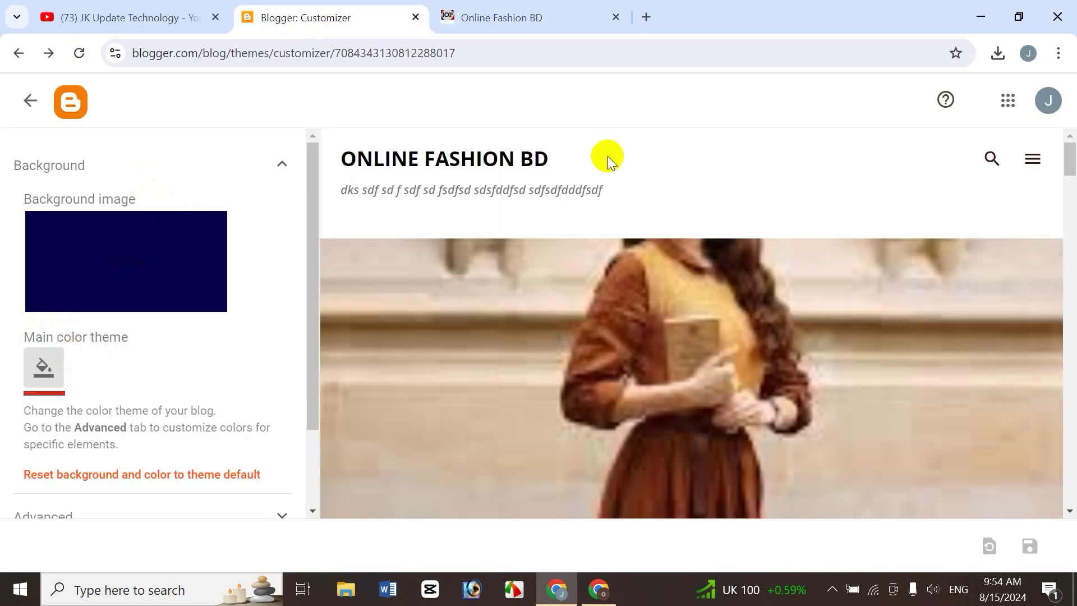
{"action": "left_click", "coordinate": [532, 7]}
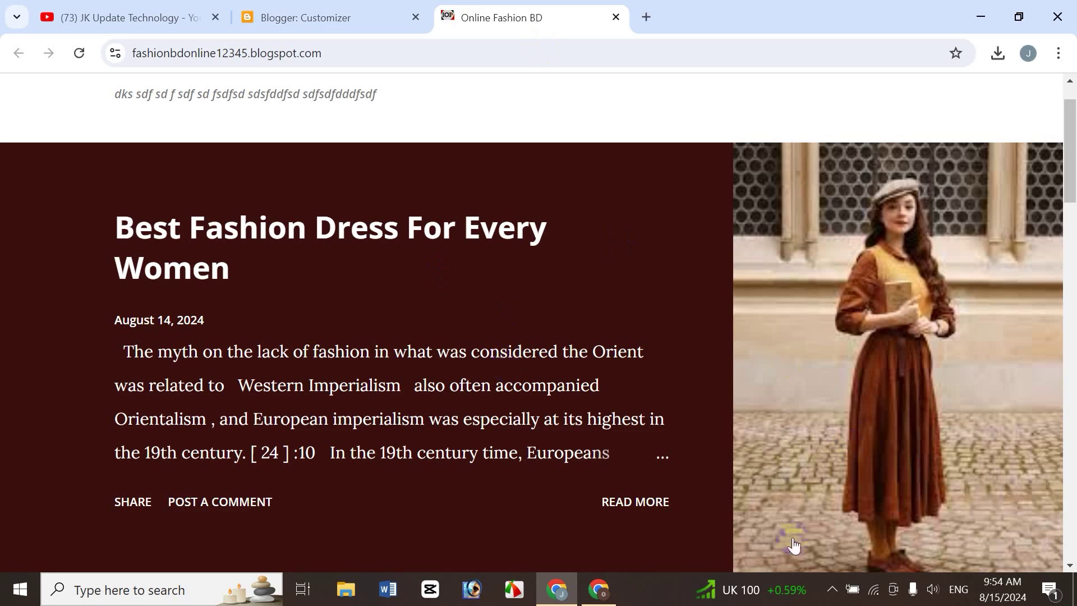
Reset the background and color to the theme default, save it and reload the live blog.
{"action": "left_click", "coordinate": [320, 23]}
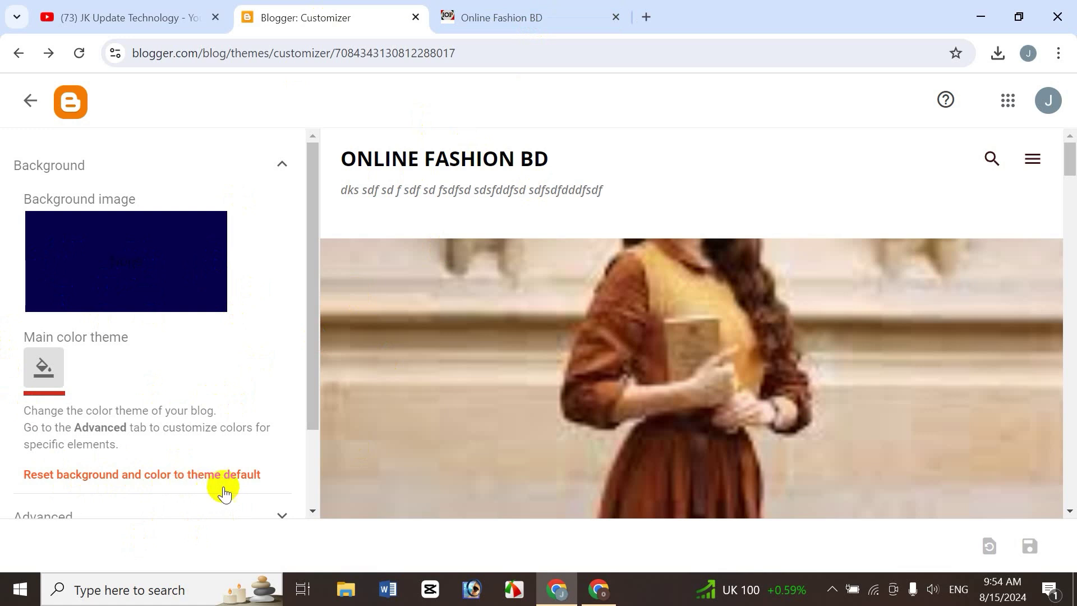
{"action": "left_click", "coordinate": [173, 479]}
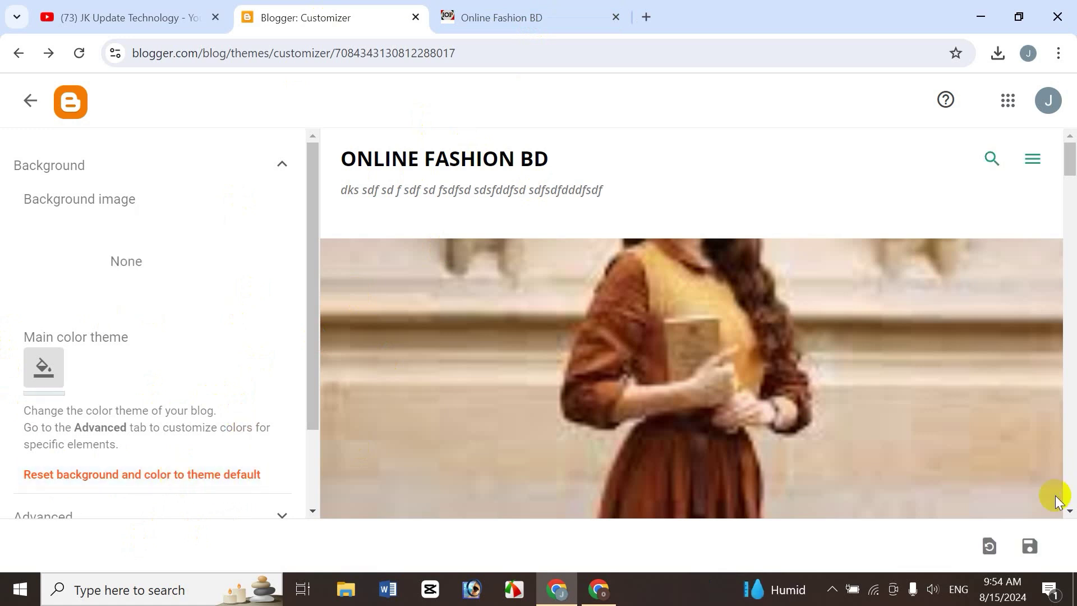
{"action": "left_click", "coordinate": [1030, 545]}
{"action": "left_click", "coordinate": [511, 12]}
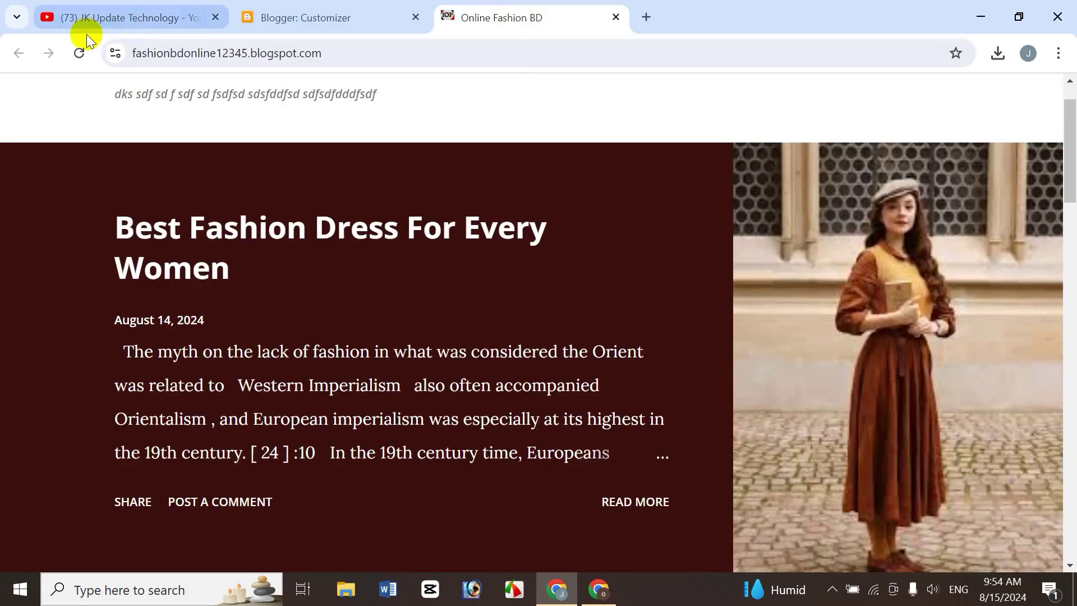
{"action": "left_click", "coordinate": [79, 53]}
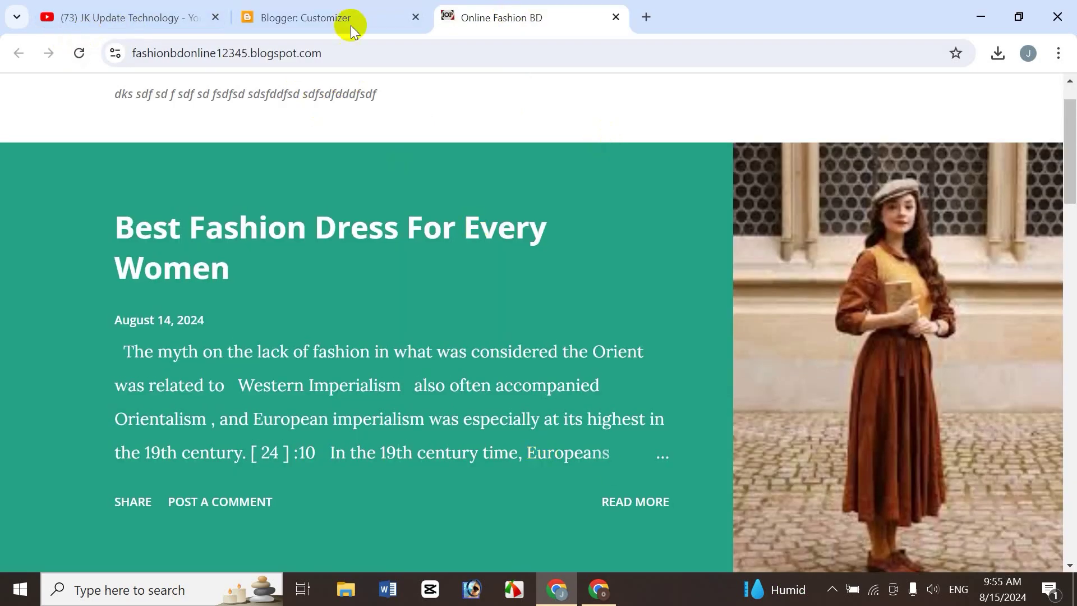
In the Advanced settings, set the Featured post main background color to Orange #F4A900, save it and reload the live blog.
{"action": "left_click", "coordinate": [351, 25]}
{"action": "left_click_drag", "start_coordinate": [309, 221], "coordinate": [323, 379]}
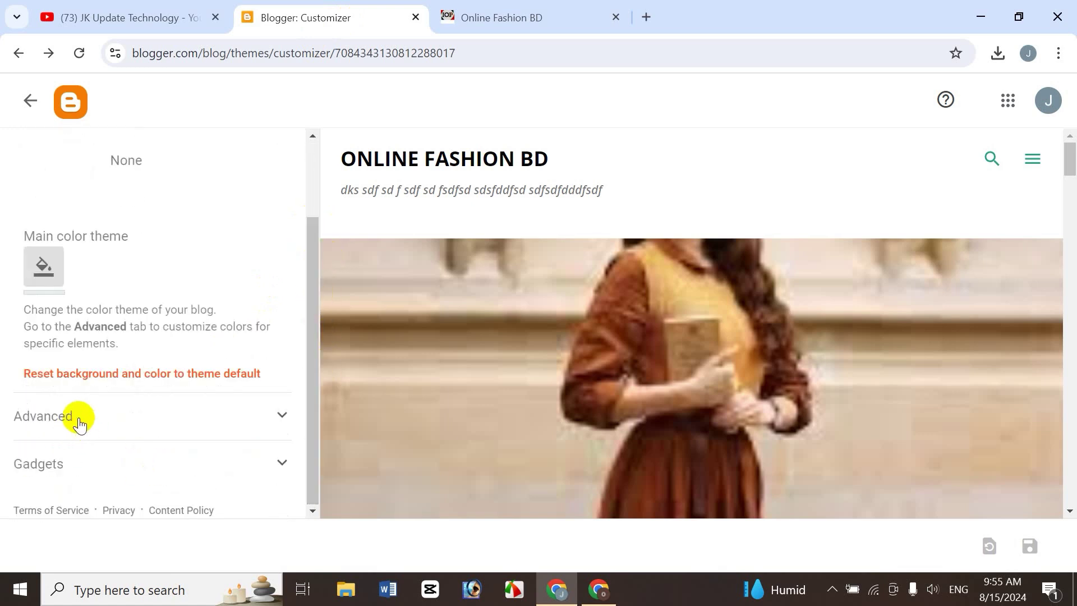
{"action": "left_click", "coordinate": [79, 425]}
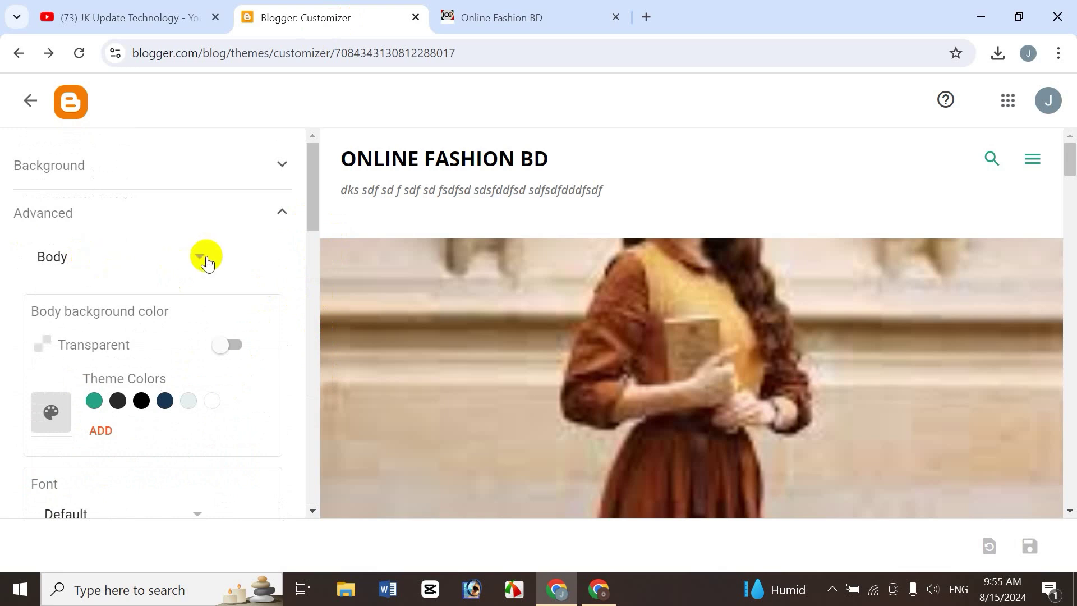
{"action": "left_click", "coordinate": [203, 259]}
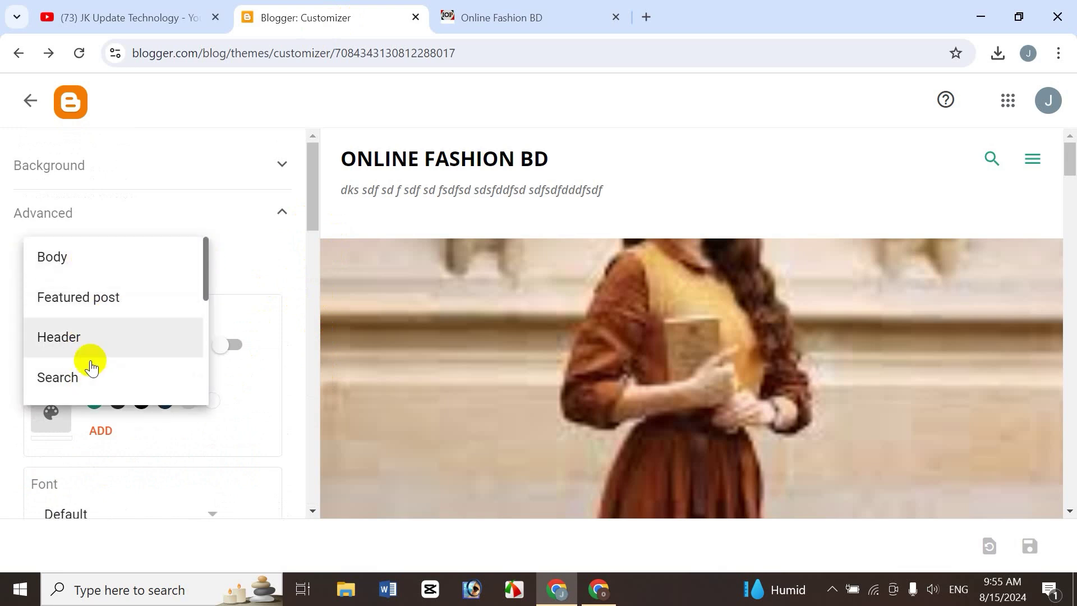
{"action": "left_click", "coordinate": [126, 300]}
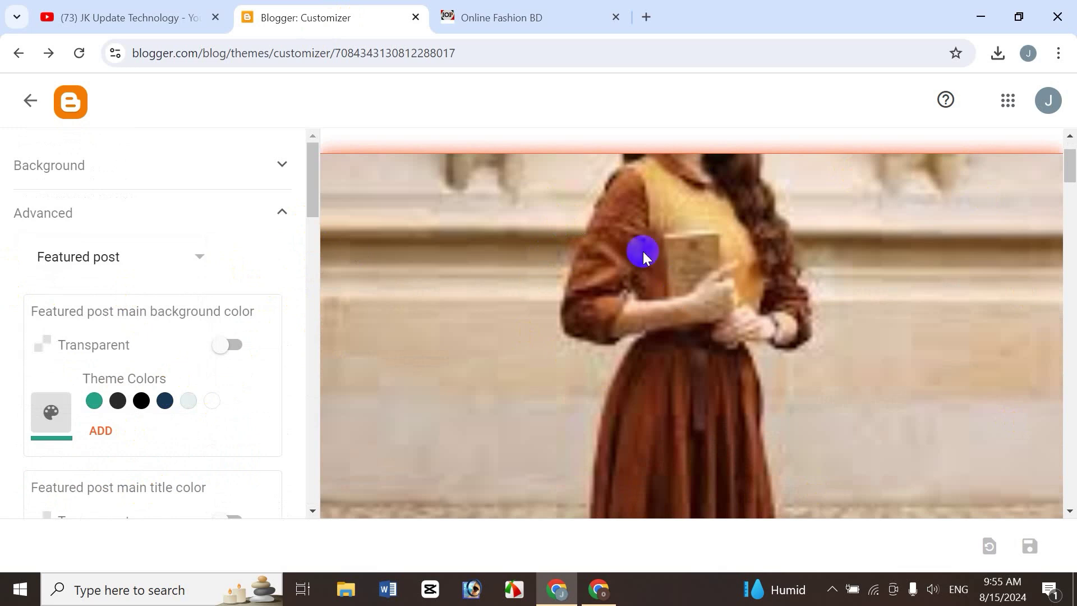
{"action": "left_click", "coordinate": [50, 411]}
{"action": "left_click", "coordinate": [473, 267]}
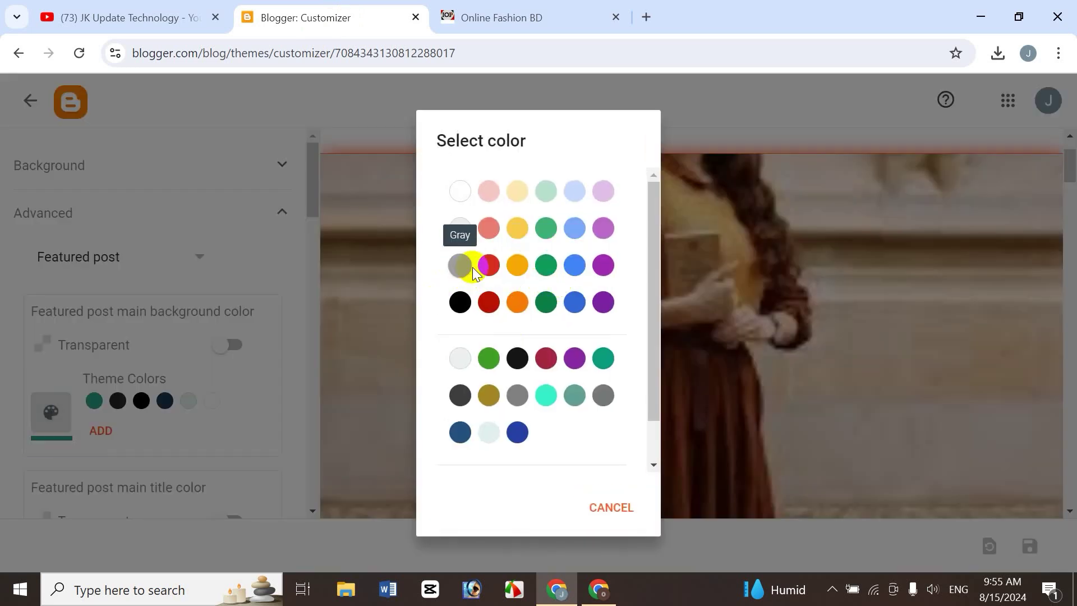
{"action": "scroll", "coordinate": [527, 247], "scroll_direction": "down", "scroll_amount": 1}
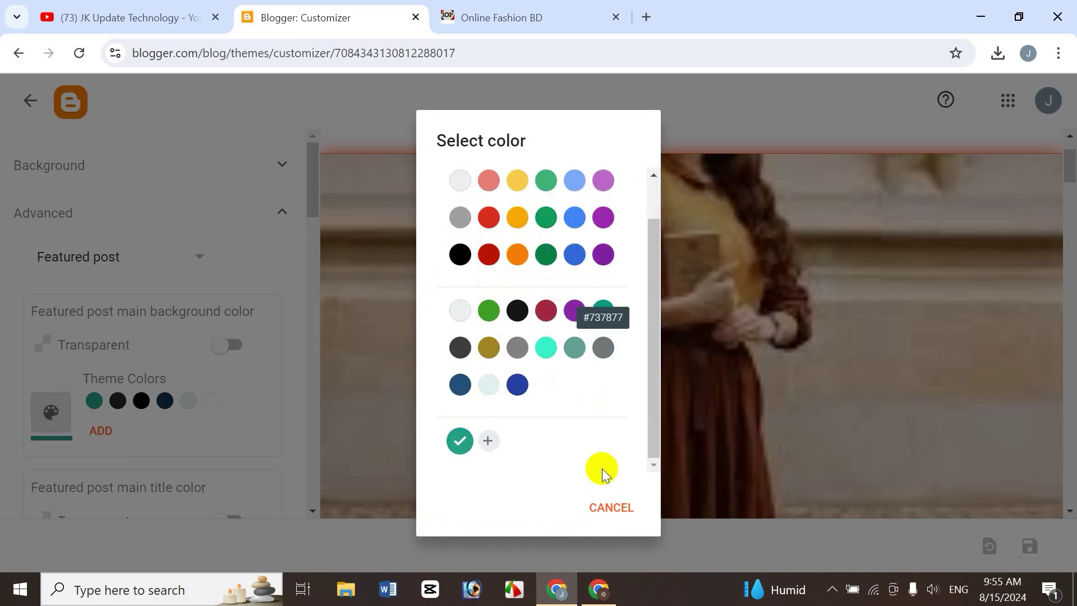
{"action": "left_click", "coordinate": [517, 217]}
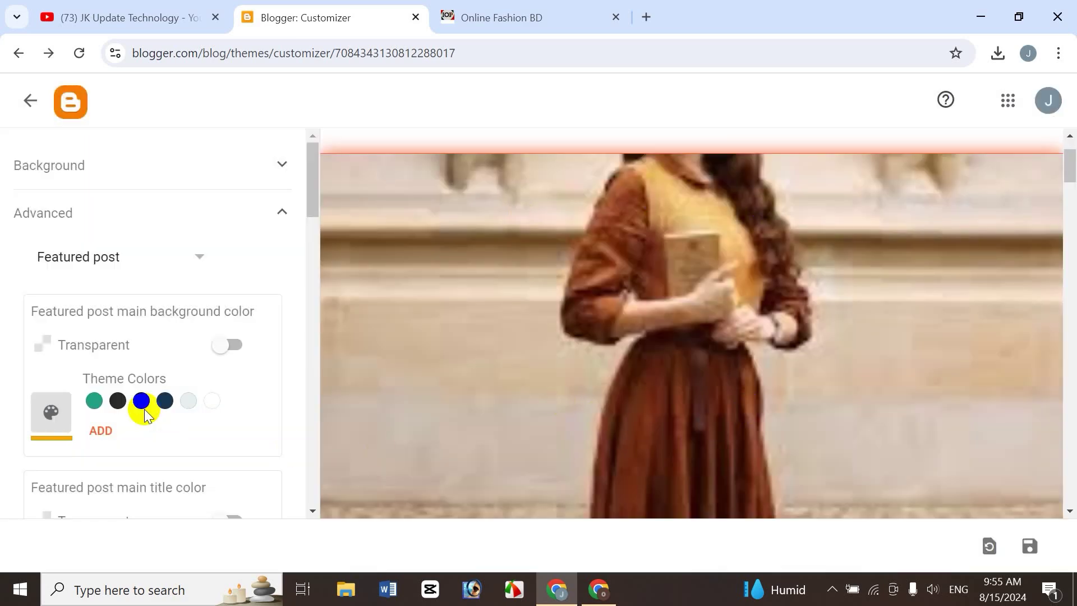
{"action": "left_click", "coordinate": [1020, 553]}
{"action": "left_click", "coordinate": [489, 18]}
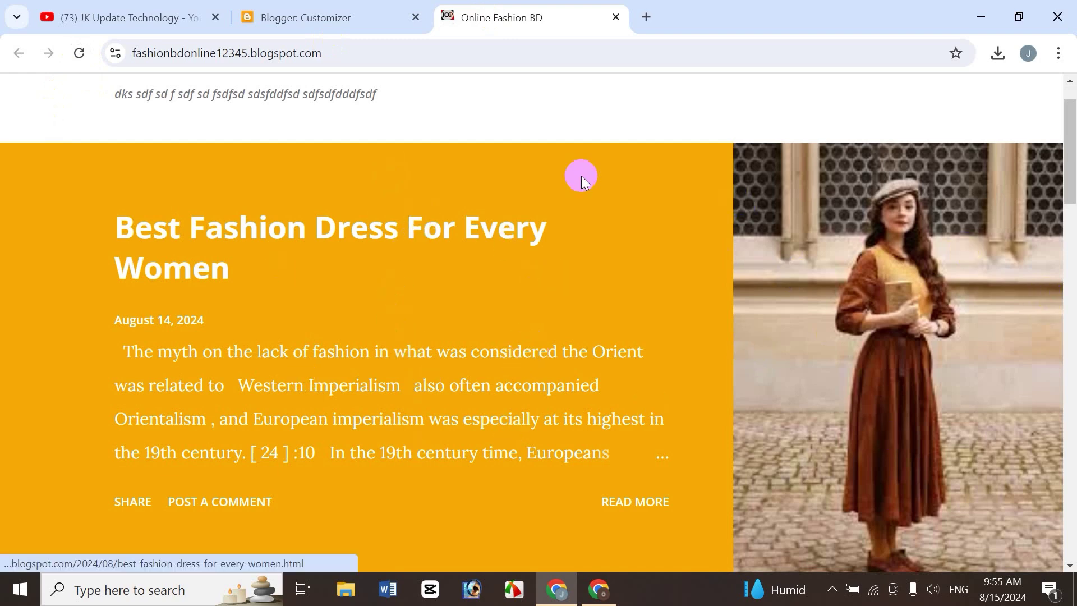
Set the Featured post main title color to dark red, save it and reload the live blog.
{"action": "left_click", "coordinate": [337, 11]}
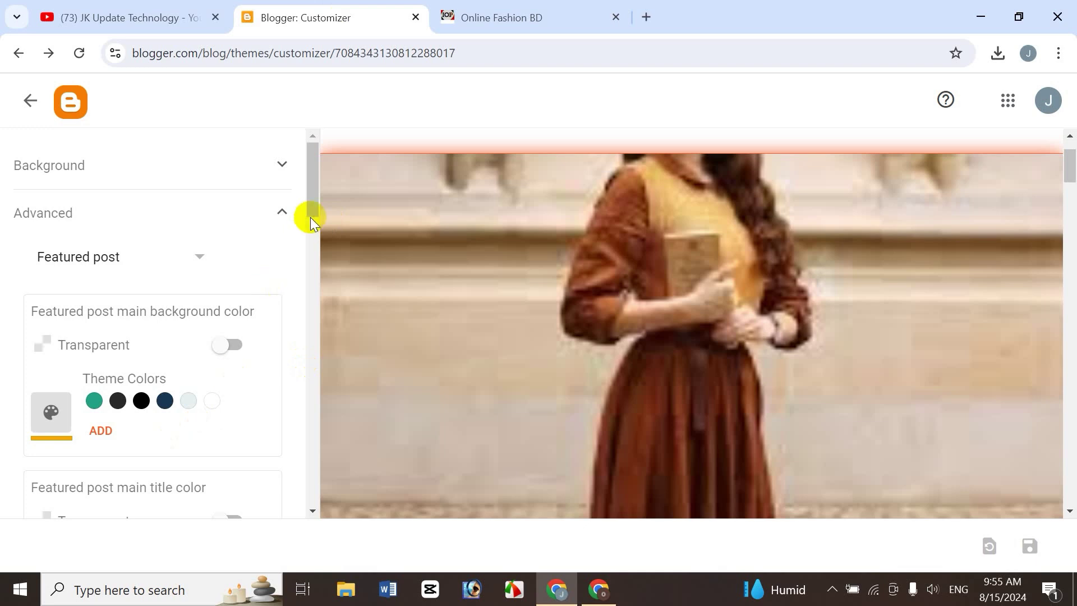
{"action": "left_click_drag", "start_coordinate": [316, 194], "coordinate": [316, 241]}
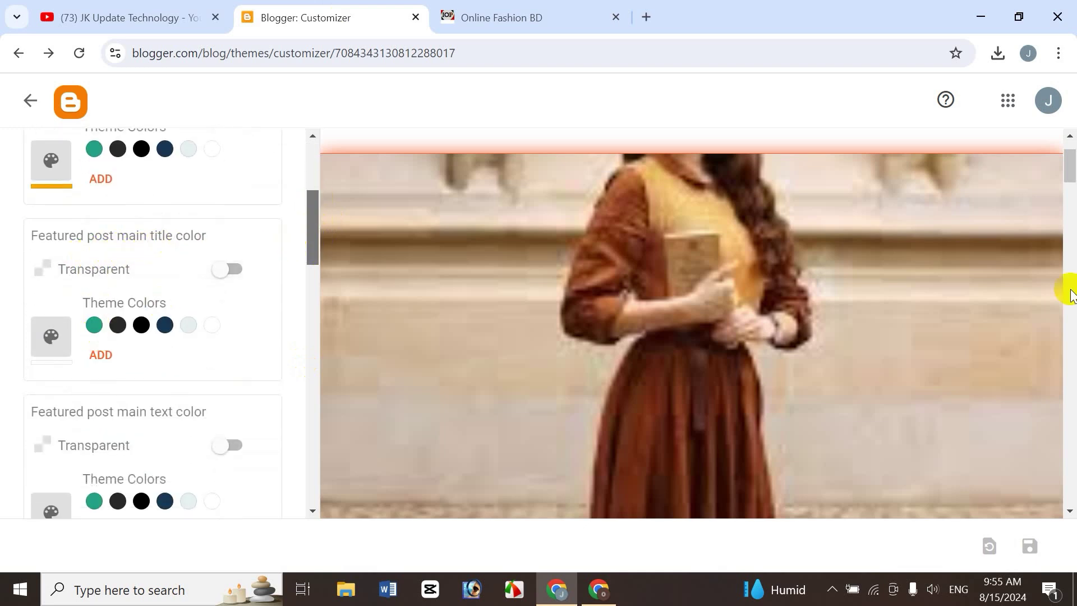
{"action": "left_click", "coordinate": [505, 11]}
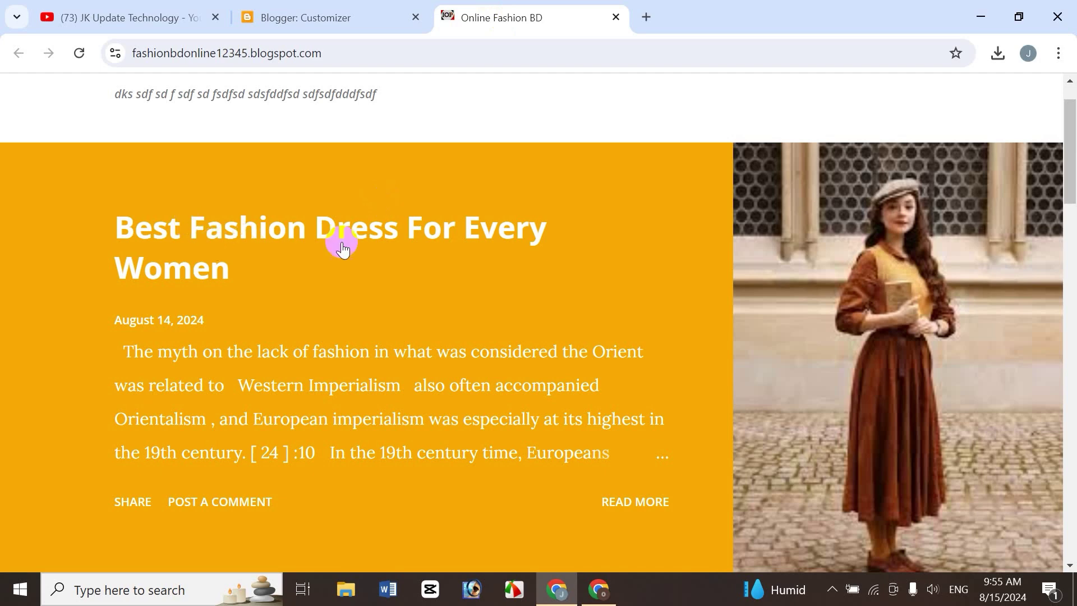
{"action": "left_click", "coordinate": [351, 12]}
{"action": "left_click", "coordinate": [47, 337]}
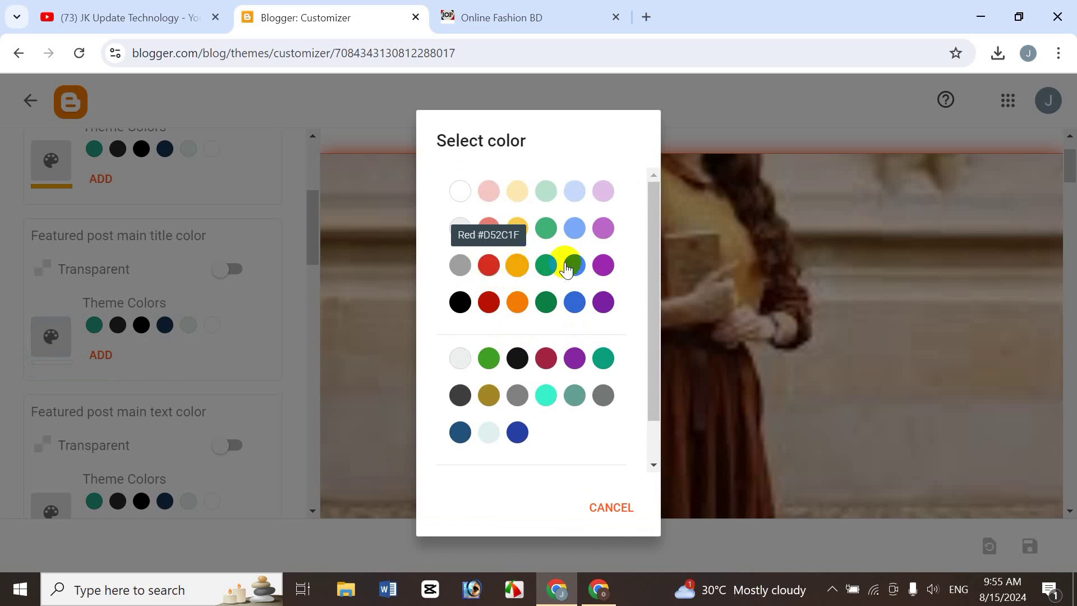
{"action": "scroll", "coordinate": [492, 277], "scroll_direction": "down", "scroll_amount": 1}
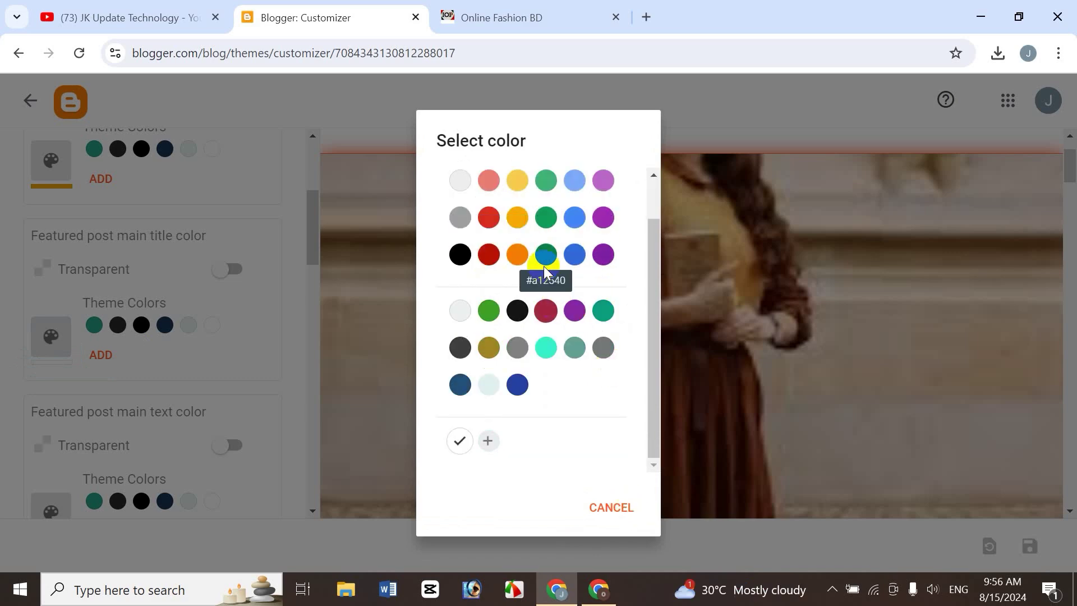
{"action": "left_click", "coordinate": [493, 258]}
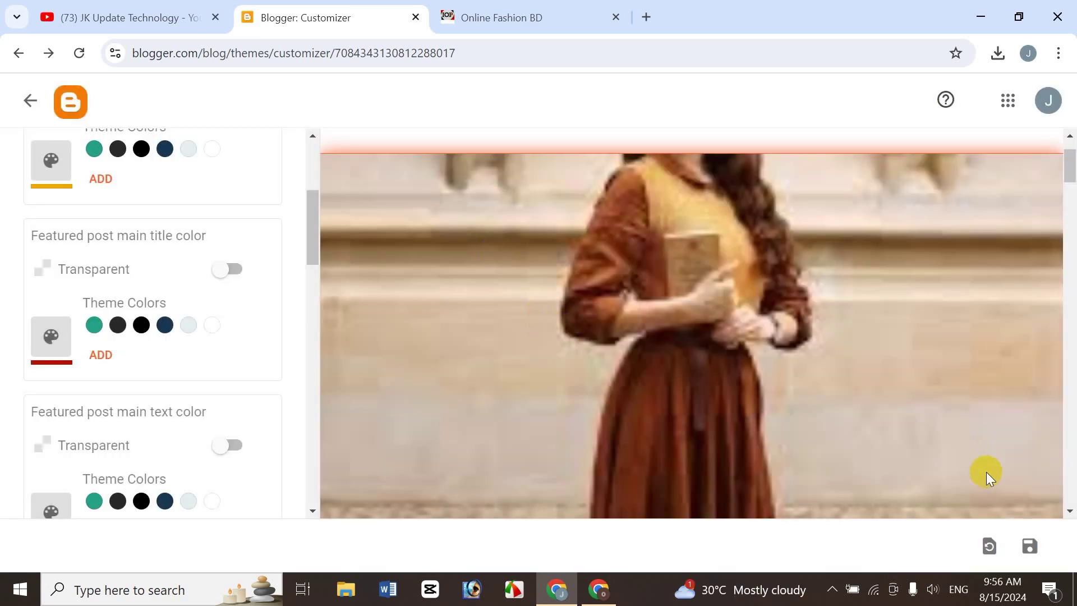
{"action": "left_click", "coordinate": [1030, 546]}
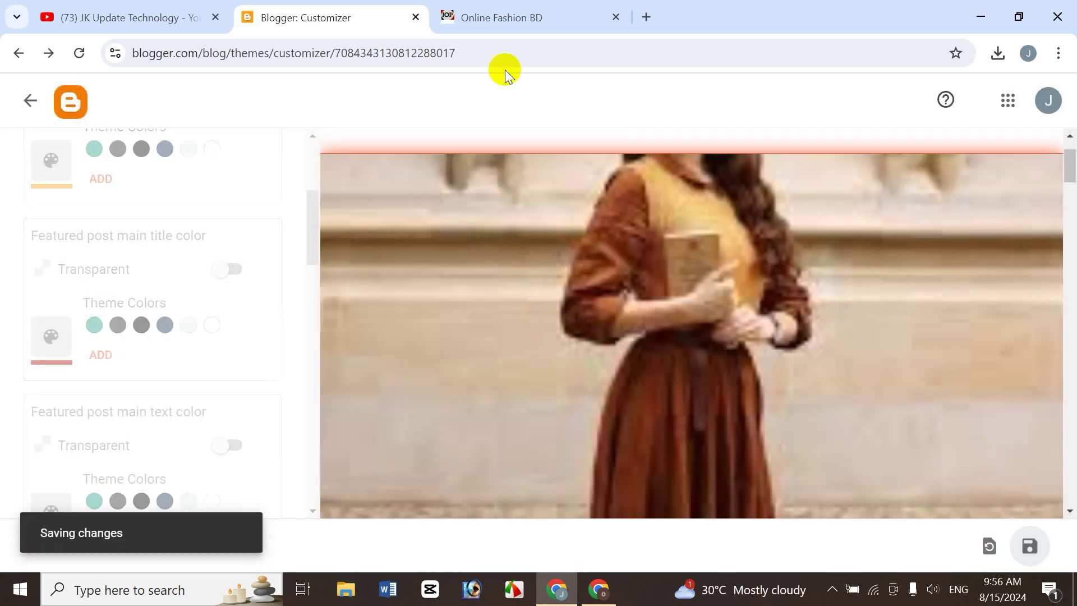
{"action": "left_click", "coordinate": [493, 17]}
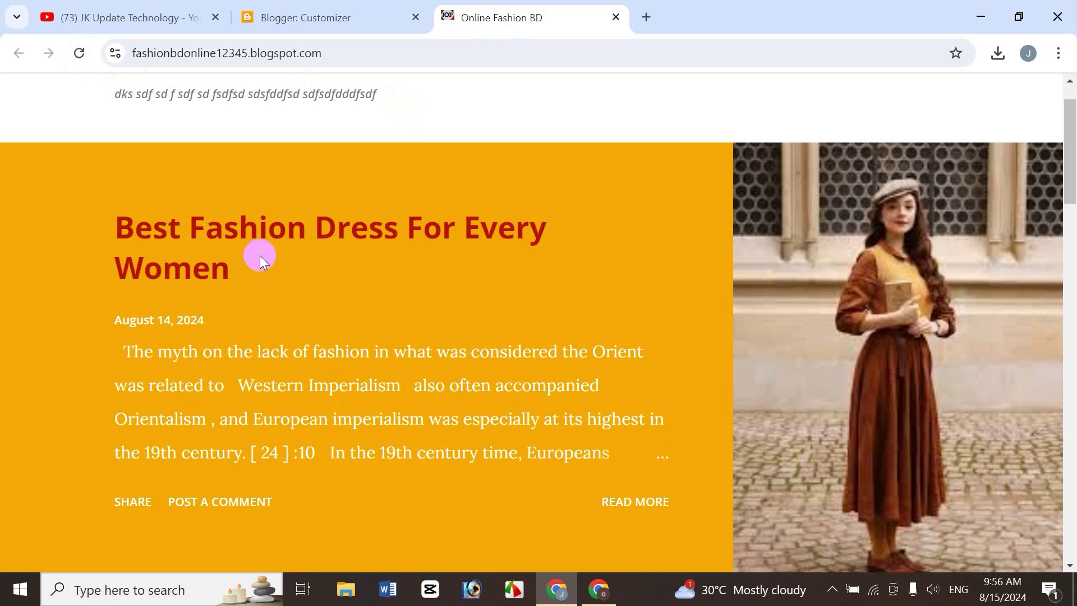
Set the Featured post main text color to Purple #7B1FA2, save it and reload the live blog.
{"action": "left_click", "coordinate": [335, 15]}
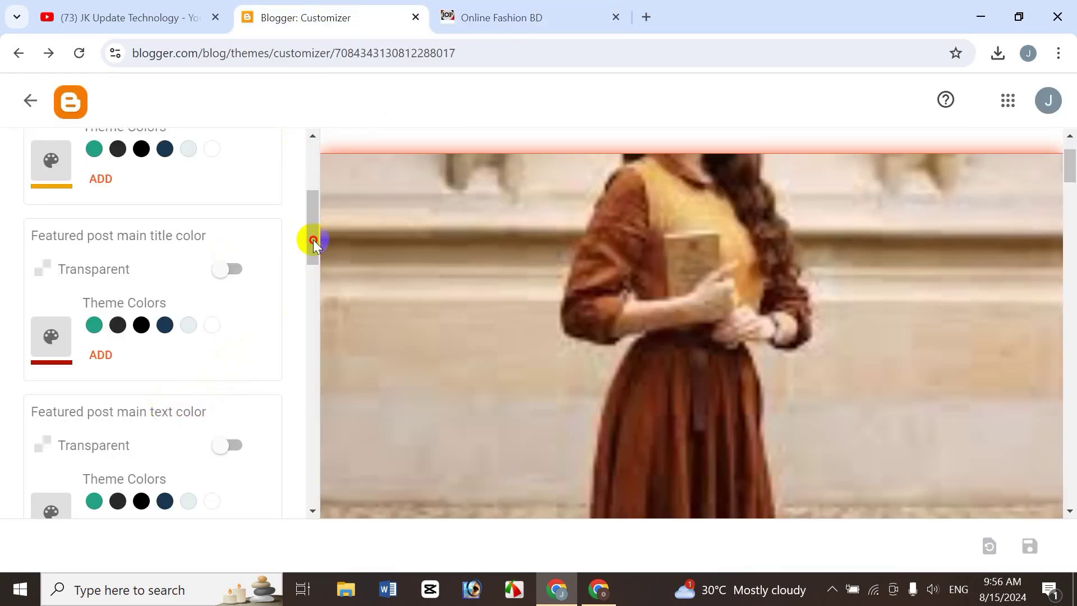
{"action": "scroll", "coordinate": [313, 240], "scroll_direction": "down", "scroll_amount": 2}
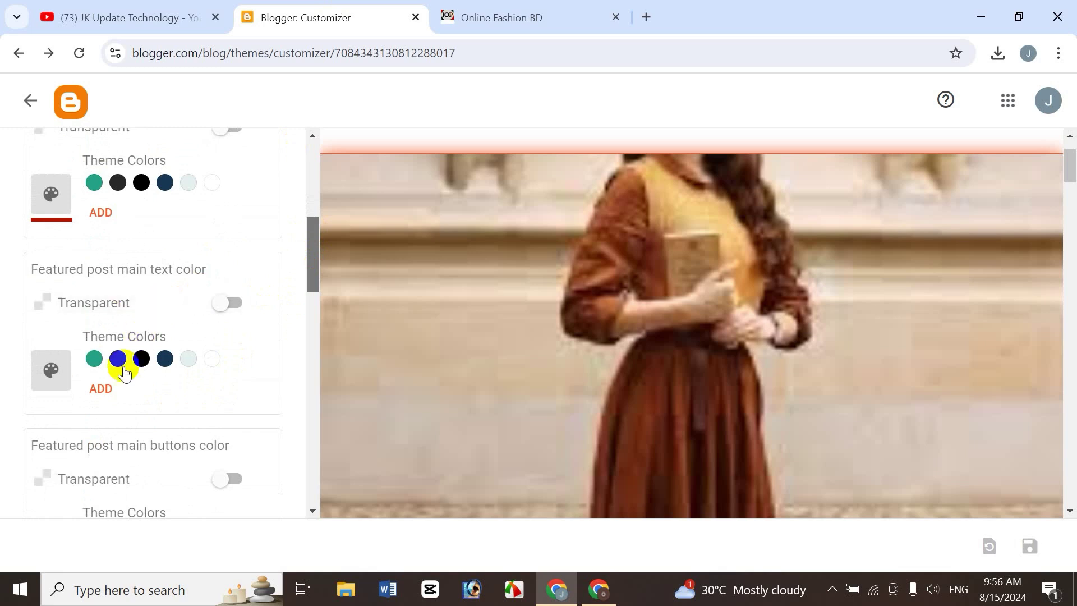
{"action": "left_click", "coordinate": [101, 390]}
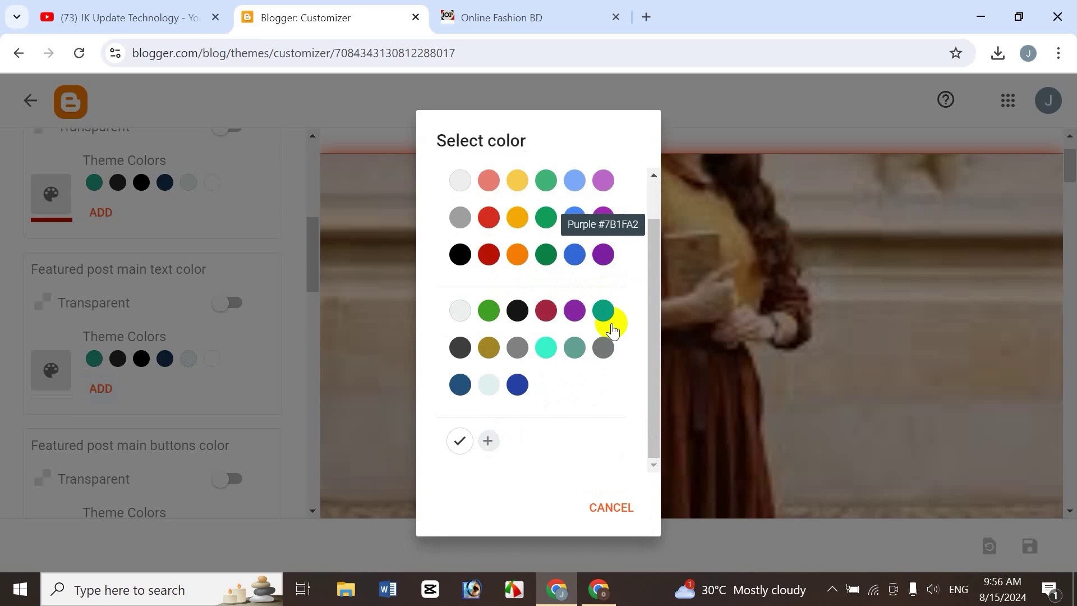
{"action": "left_click", "coordinate": [605, 256]}
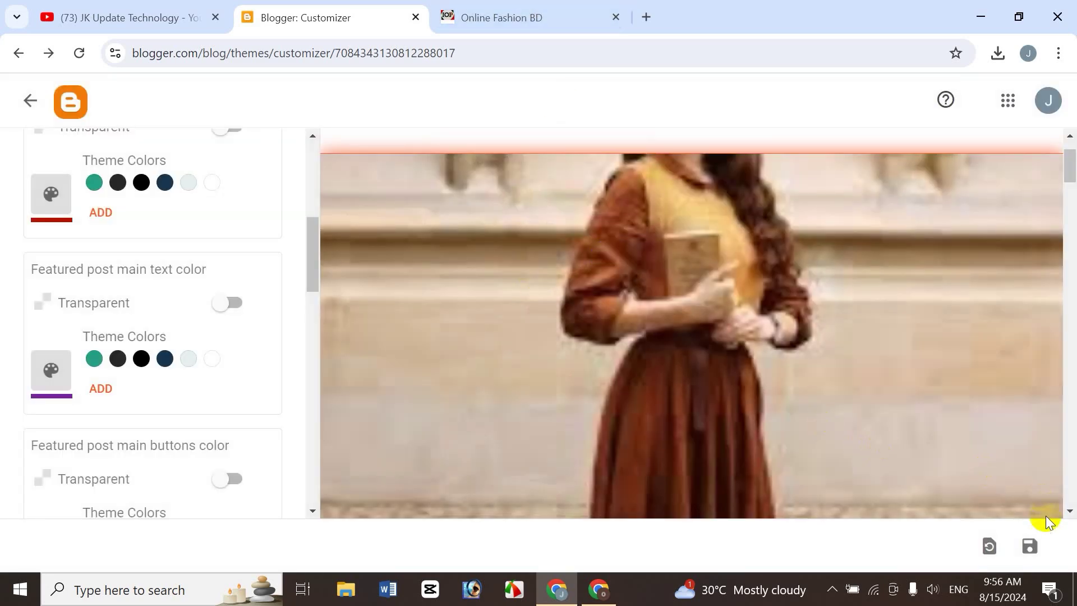
{"action": "left_click", "coordinate": [1030, 546]}
{"action": "left_click", "coordinate": [479, 20]}
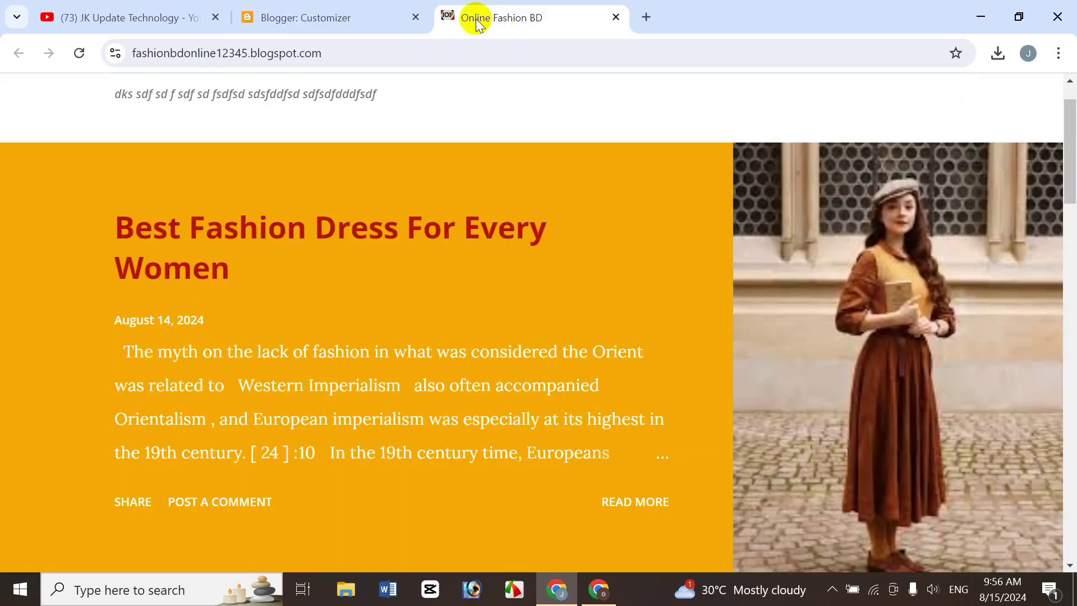
{"action": "left_click", "coordinate": [79, 53]}
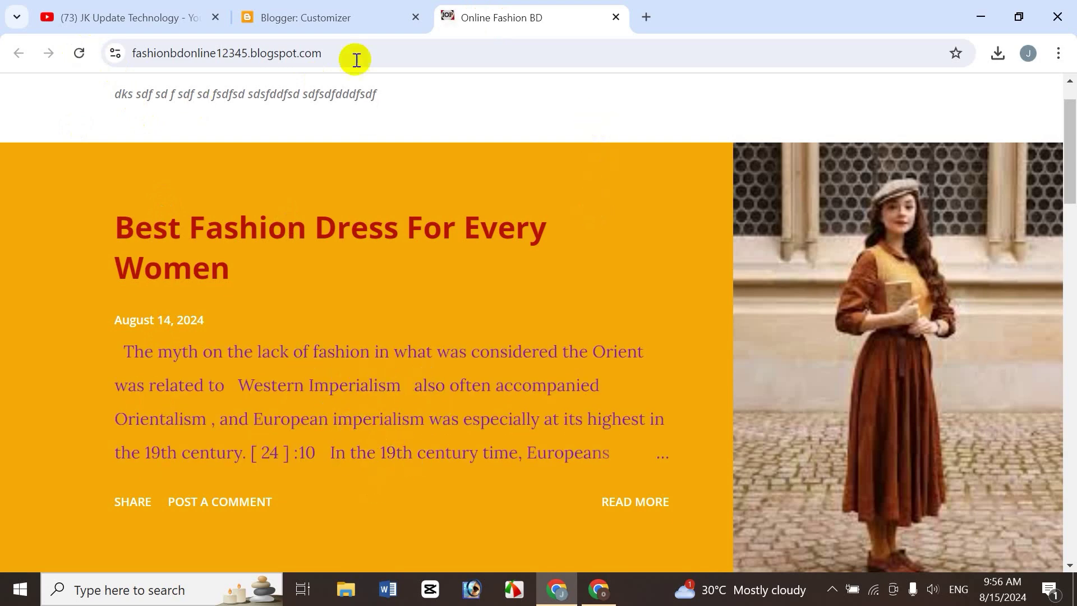
Set the Featured post main buttons color to olive gold, save it and reload the live blog.
{"action": "left_click", "coordinate": [327, 19]}
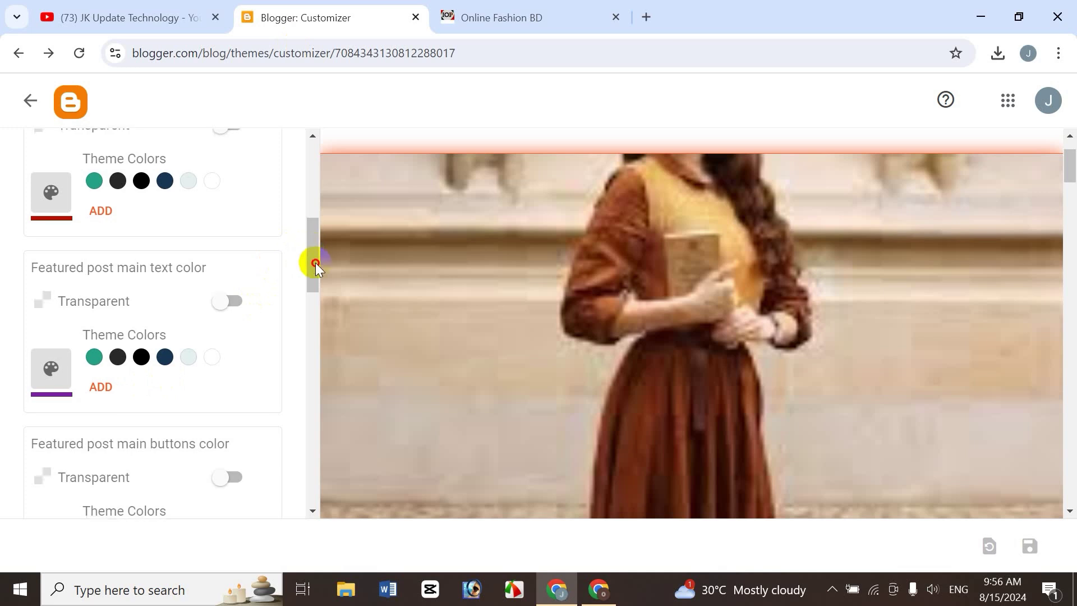
{"action": "scroll", "coordinate": [314, 283], "scroll_direction": "down", "scroll_amount": 3}
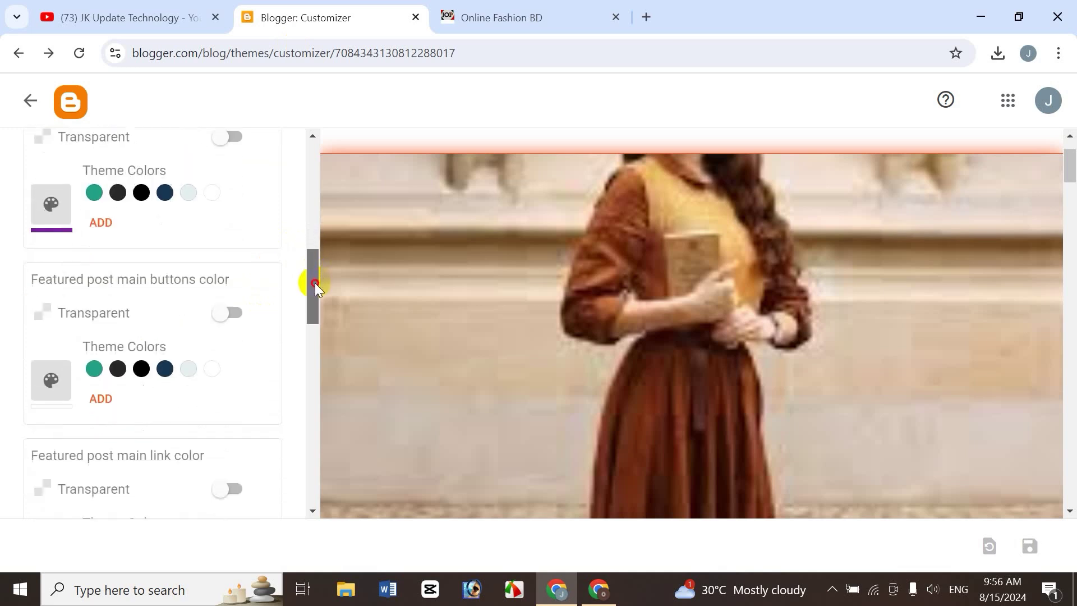
{"action": "left_click", "coordinate": [515, 24]}
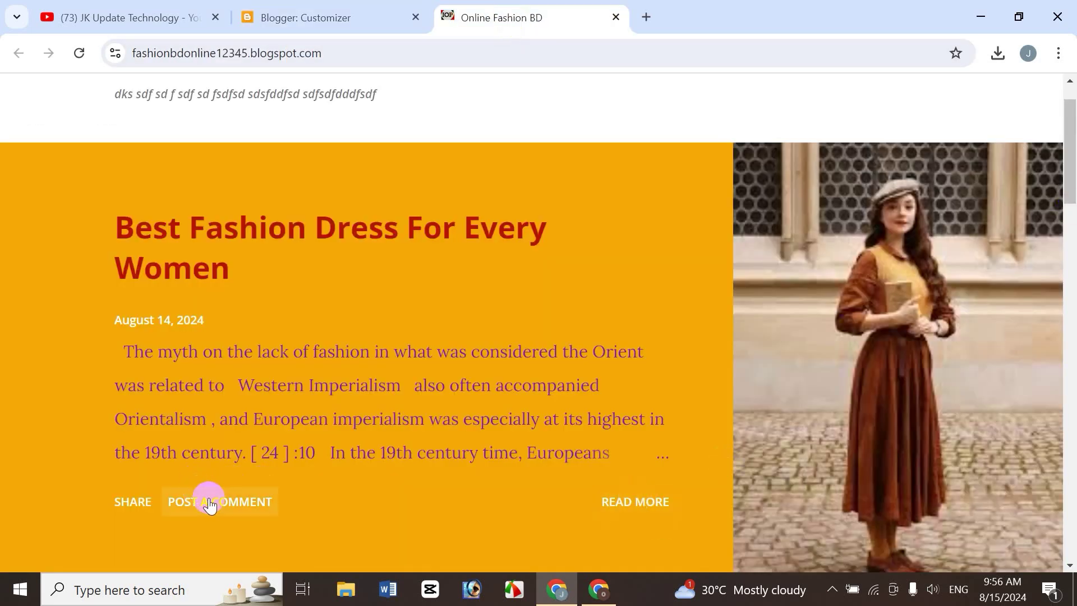
{"action": "left_click", "coordinate": [317, 15]}
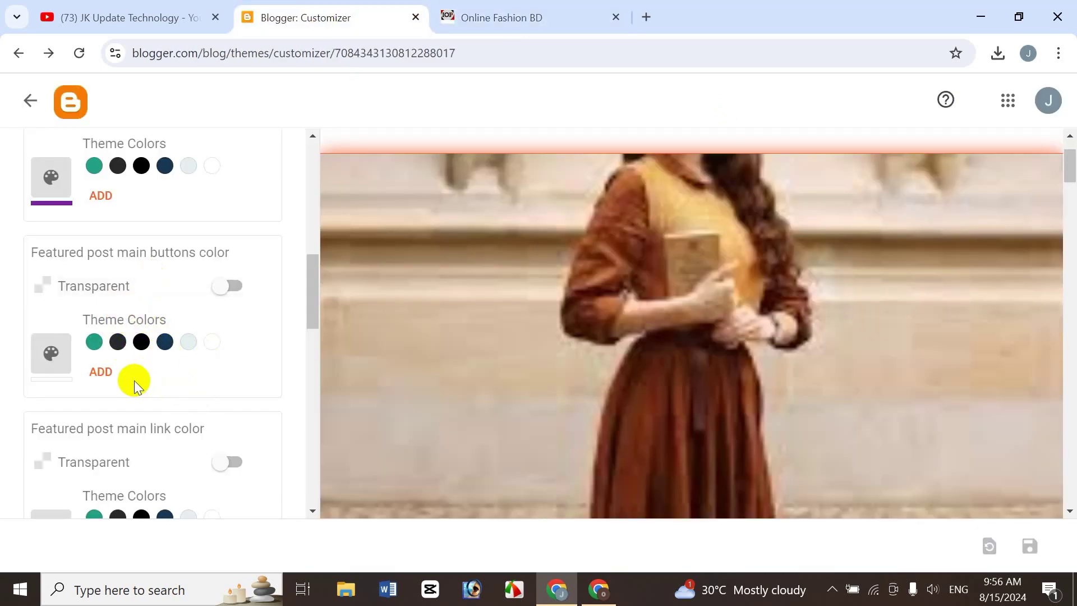
{"action": "left_click", "coordinate": [49, 362]}
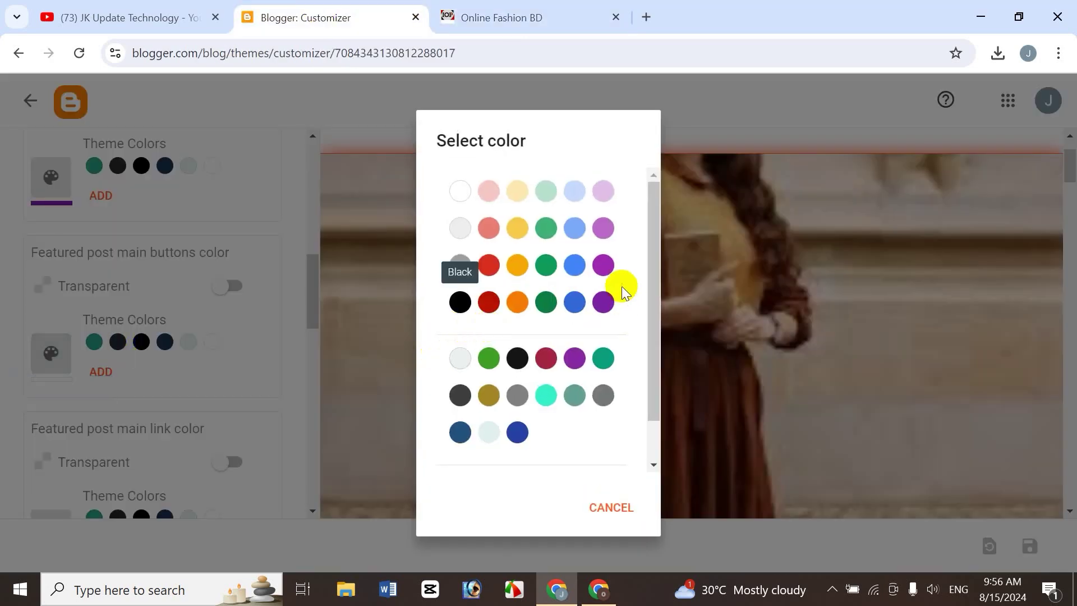
{"action": "scroll", "coordinate": [488, 392], "scroll_direction": "down", "scroll_amount": 1}
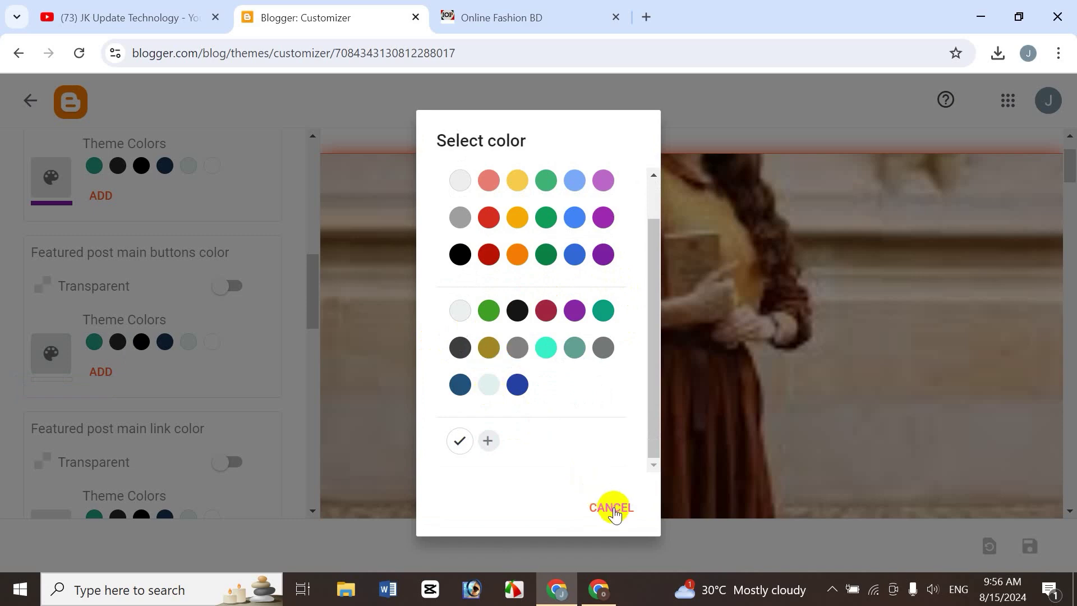
{"action": "left_click", "coordinate": [492, 352]}
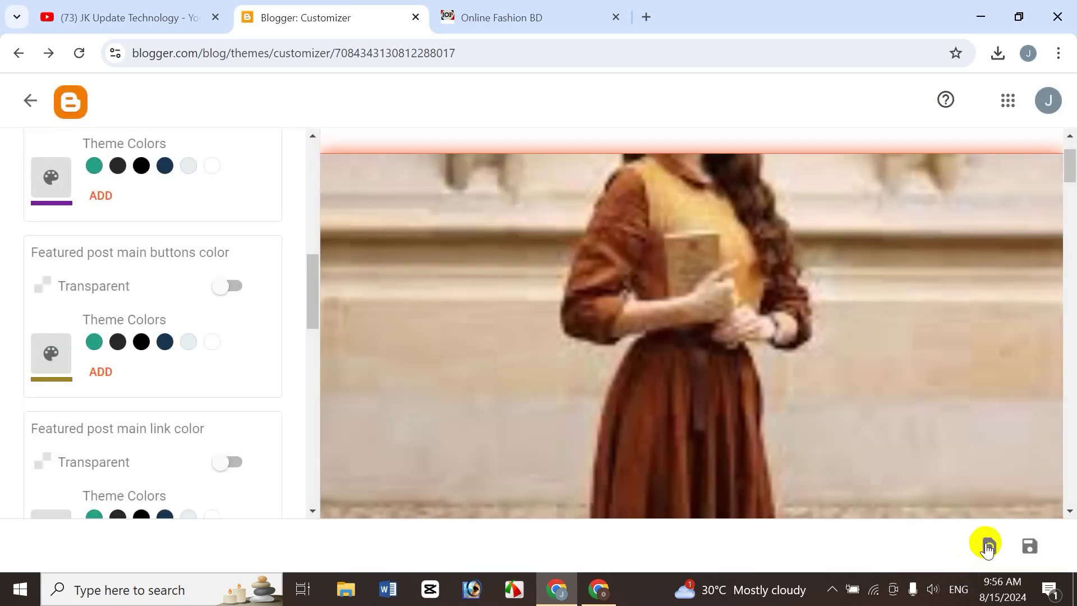
{"action": "left_click", "coordinate": [1039, 544]}
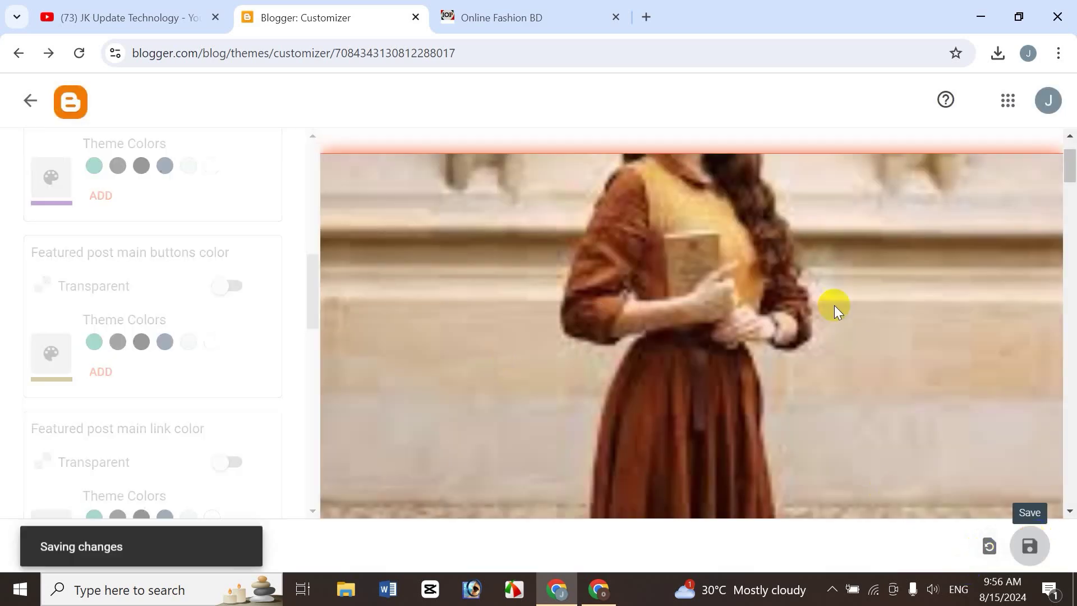
{"action": "left_click", "coordinate": [509, 25]}
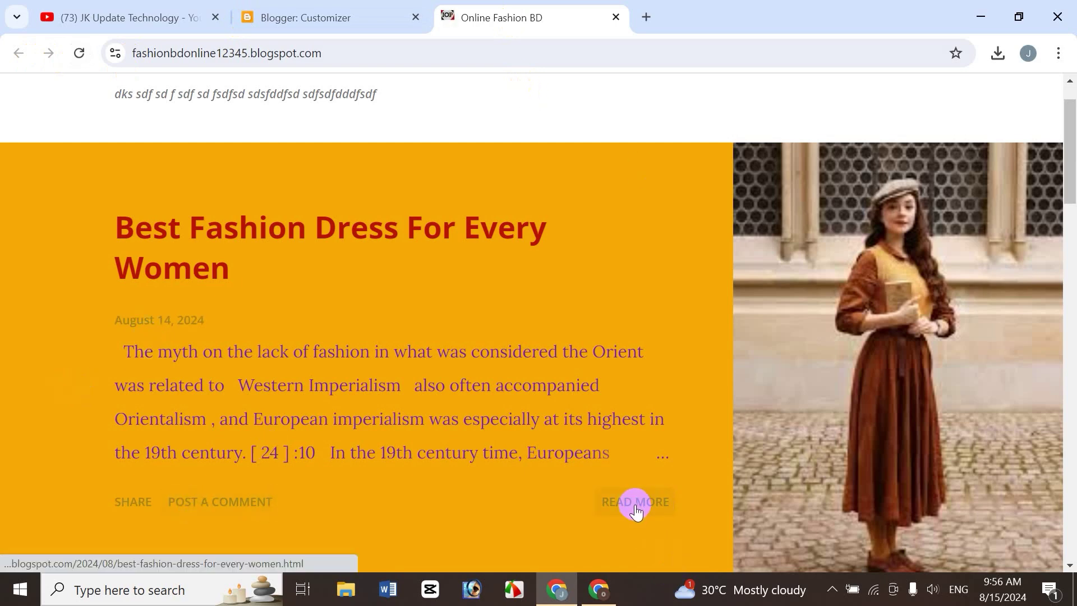
Examine the Featured post main link and secondary background and text color settings against the live blog's featured post.
{"action": "left_click", "coordinate": [358, 15]}
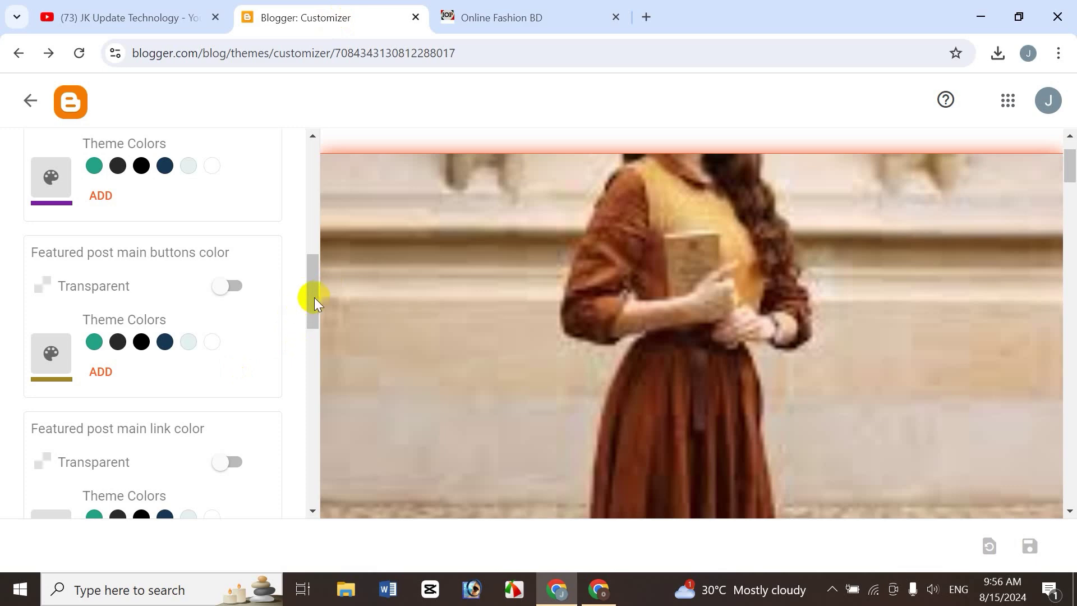
{"action": "scroll", "coordinate": [315, 305], "scroll_direction": "down", "scroll_amount": 1}
{"action": "left_click", "coordinate": [498, 22]}
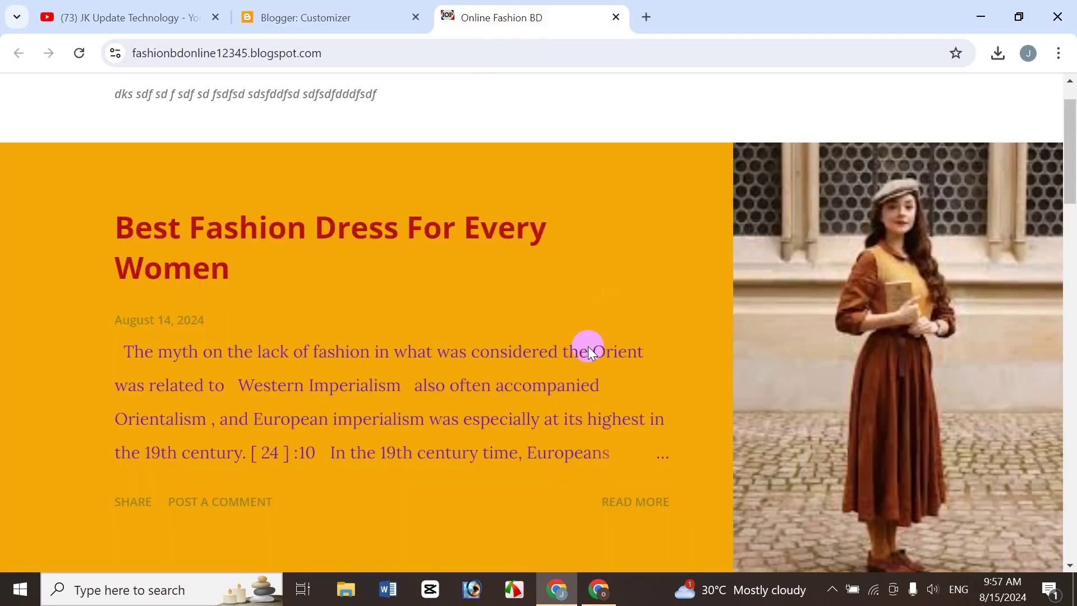
{"action": "left_click", "coordinate": [332, 23]}
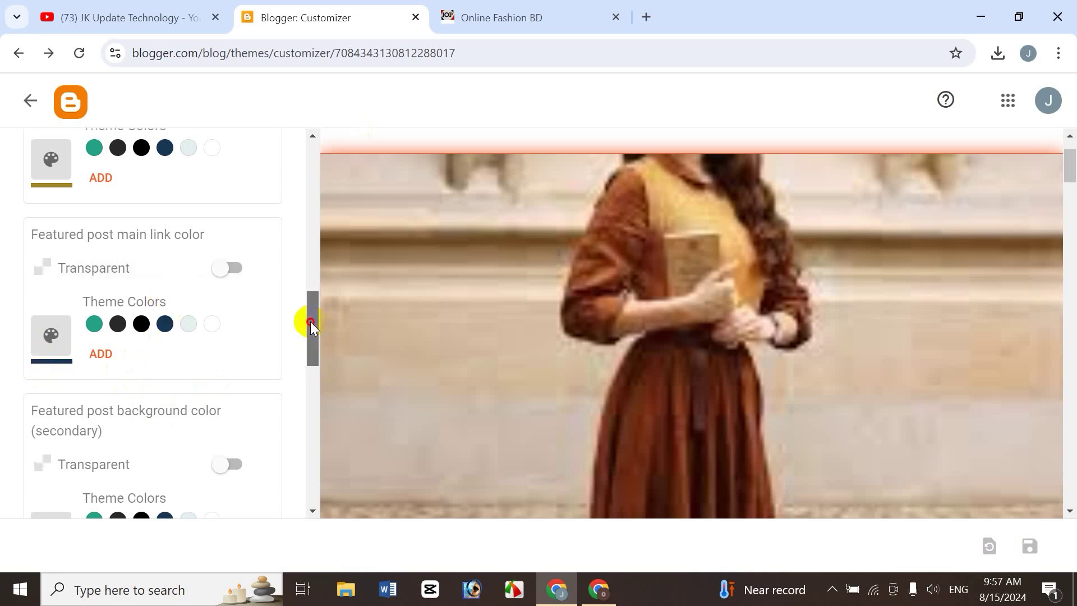
{"action": "scroll", "coordinate": [310, 321], "scroll_direction": "down", "scroll_amount": 2}
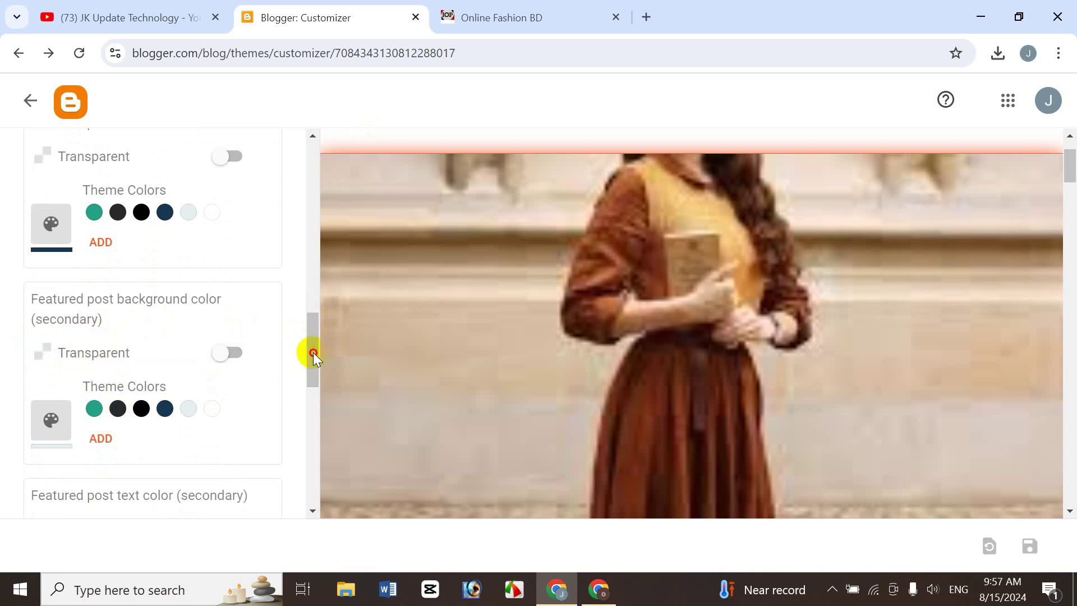
{"action": "left_click_drag", "start_coordinate": [313, 352], "coordinate": [316, 382]}
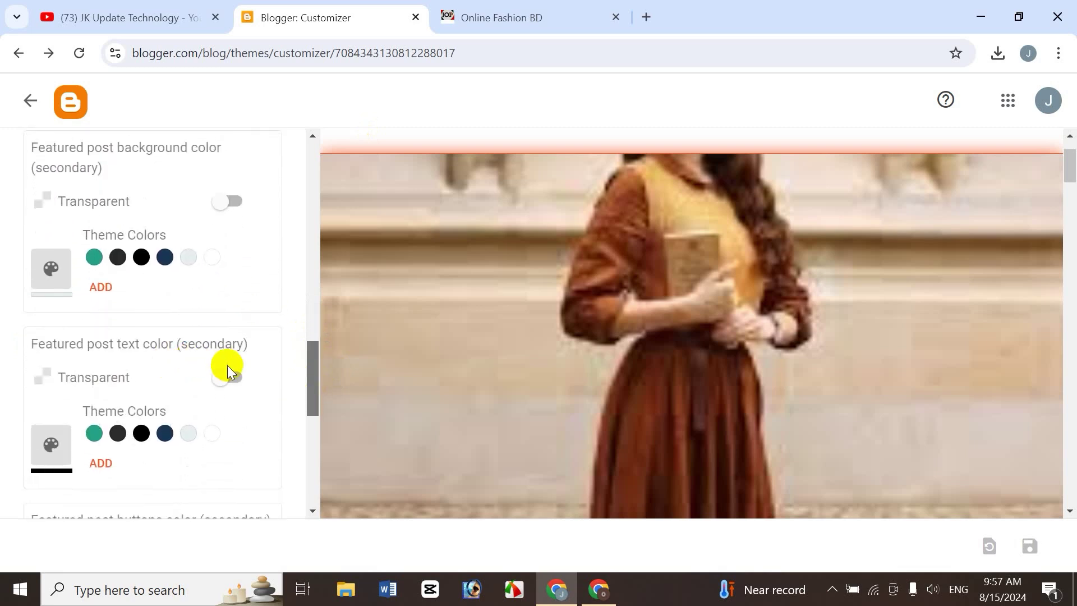
{"action": "left_click", "coordinate": [513, 21]}
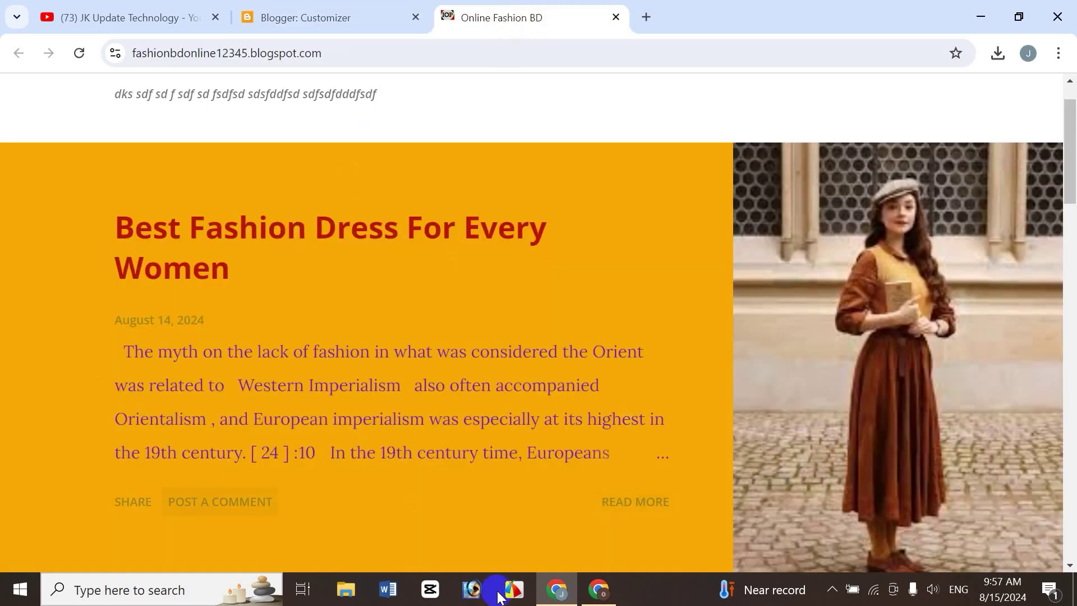
{"action": "left_click", "coordinate": [313, 18]}
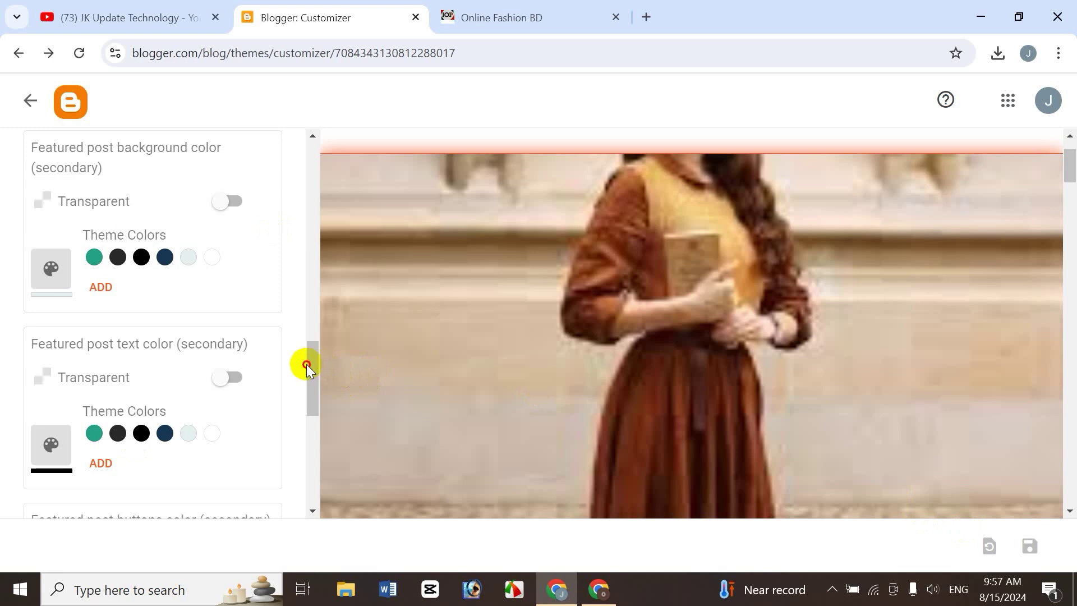
Clear all advanced changes to Featured post, save, reload the live blog and return to the customizer.
{"action": "left_click_drag", "start_coordinate": [306, 365], "coordinate": [315, 471]}
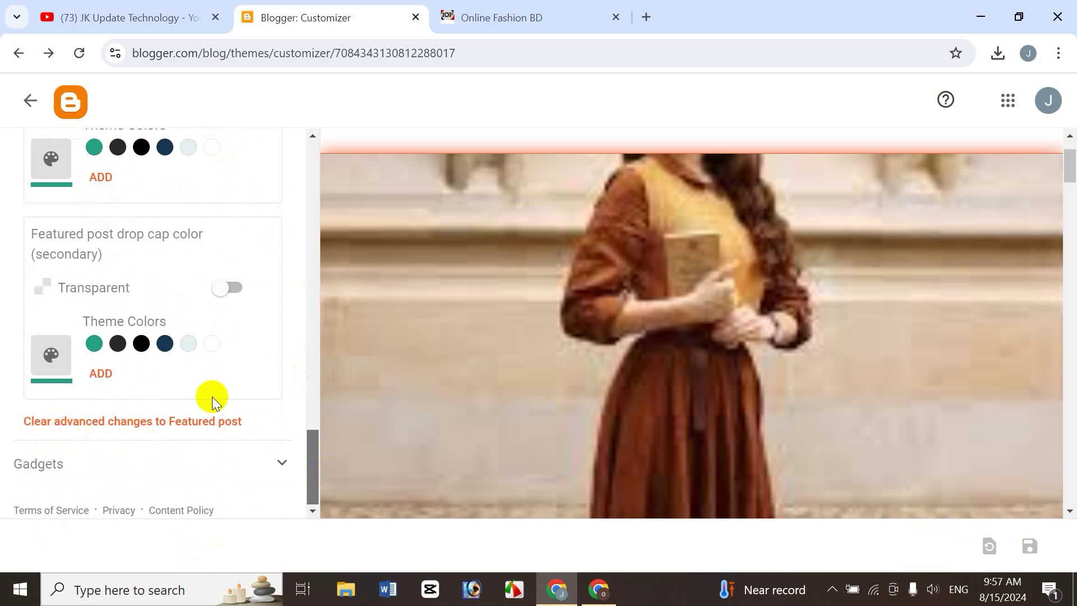
{"action": "left_click", "coordinate": [124, 423]}
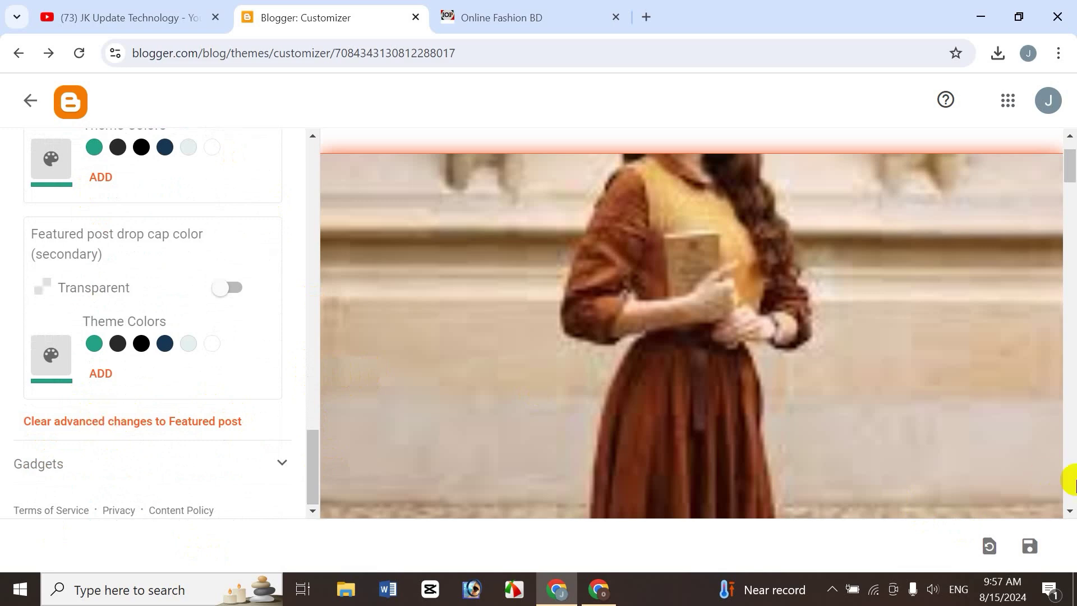
{"action": "left_click", "coordinate": [1030, 546]}
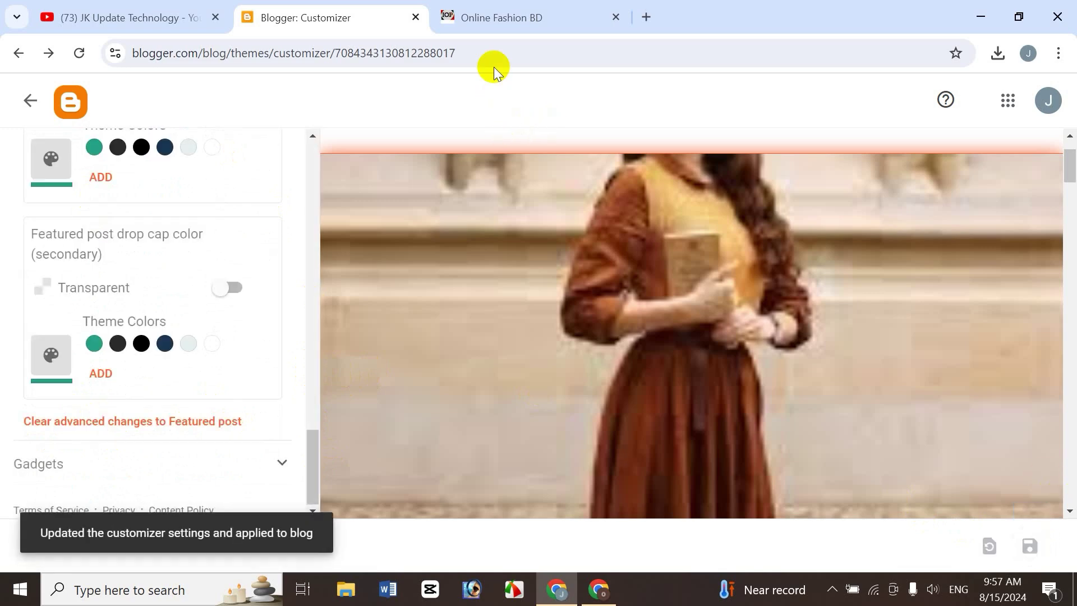
{"action": "left_click", "coordinate": [505, 17]}
{"action": "left_click", "coordinate": [78, 53]}
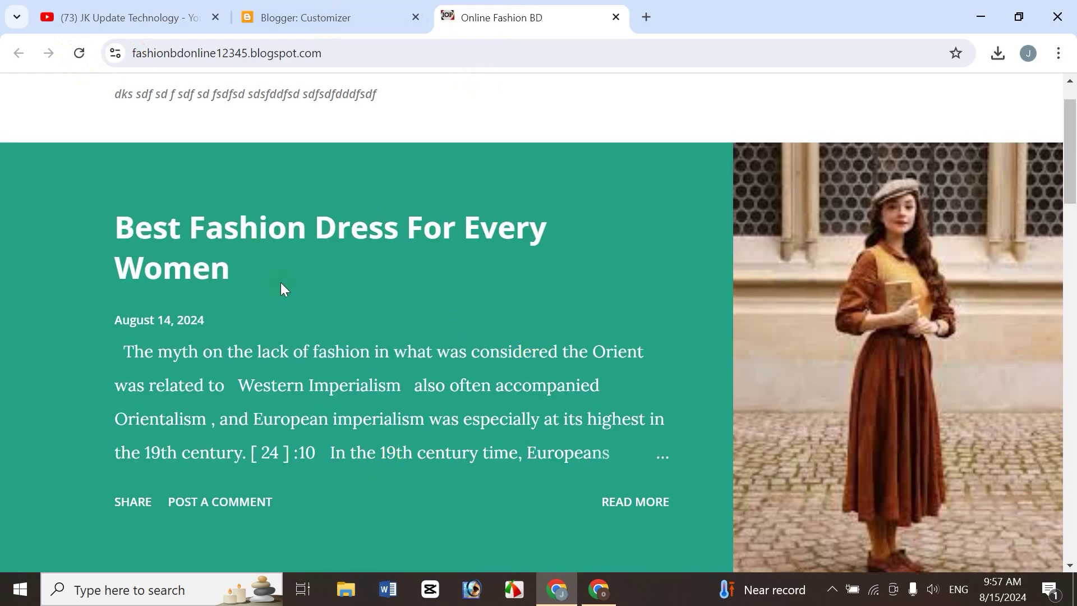
{"action": "left_click", "coordinate": [344, 16]}
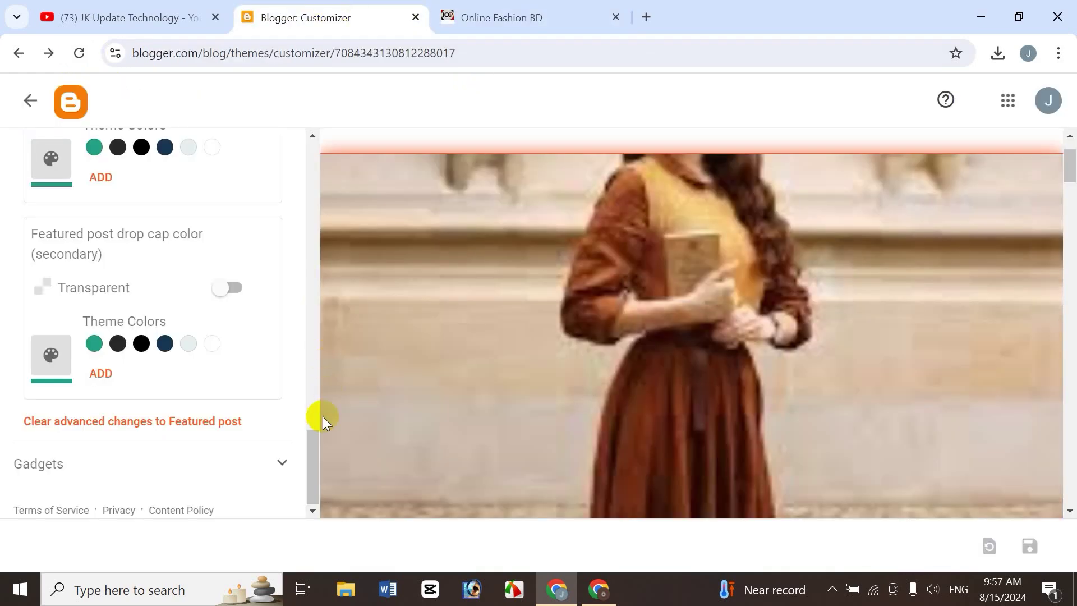
Show the Body settings in the Advanced section and look over the live blog's page before returning to the customizer.
{"action": "left_click_drag", "start_coordinate": [314, 460], "coordinate": [335, 137]}
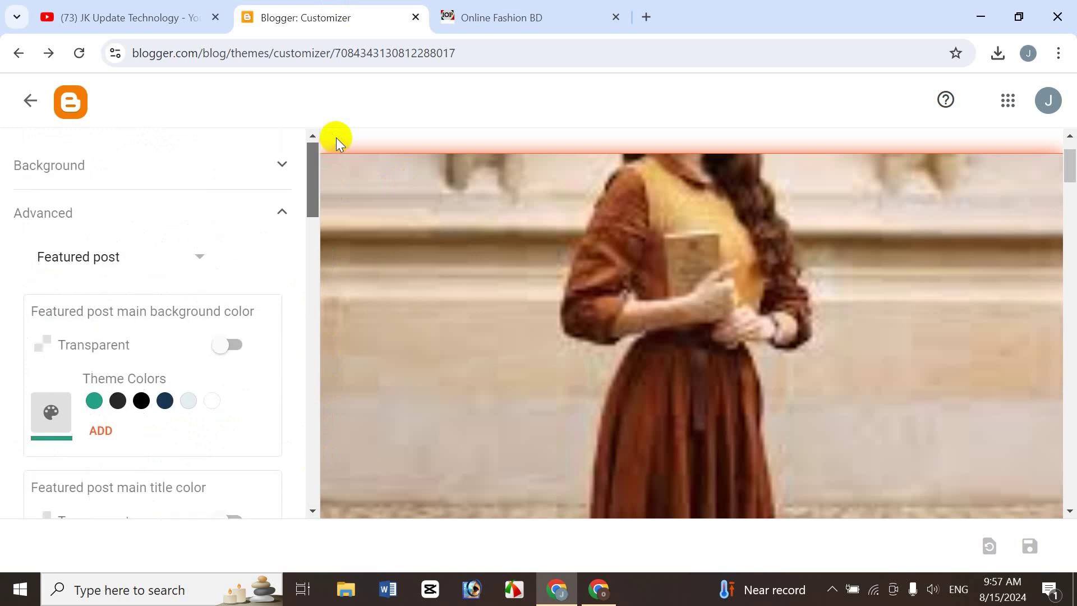
{"action": "left_click", "coordinate": [197, 257]}
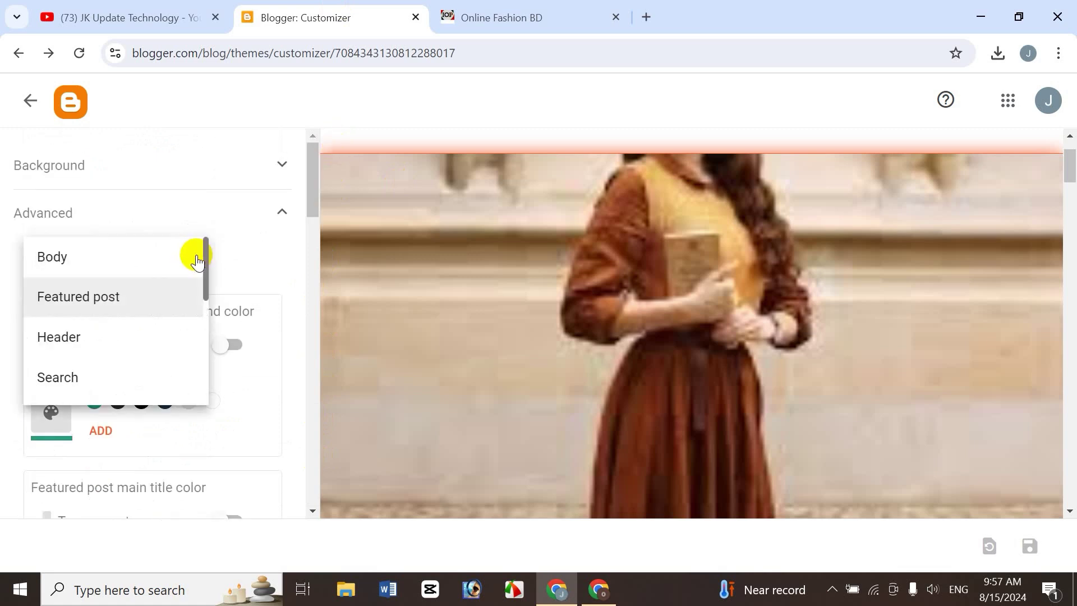
{"action": "left_click", "coordinate": [69, 262]}
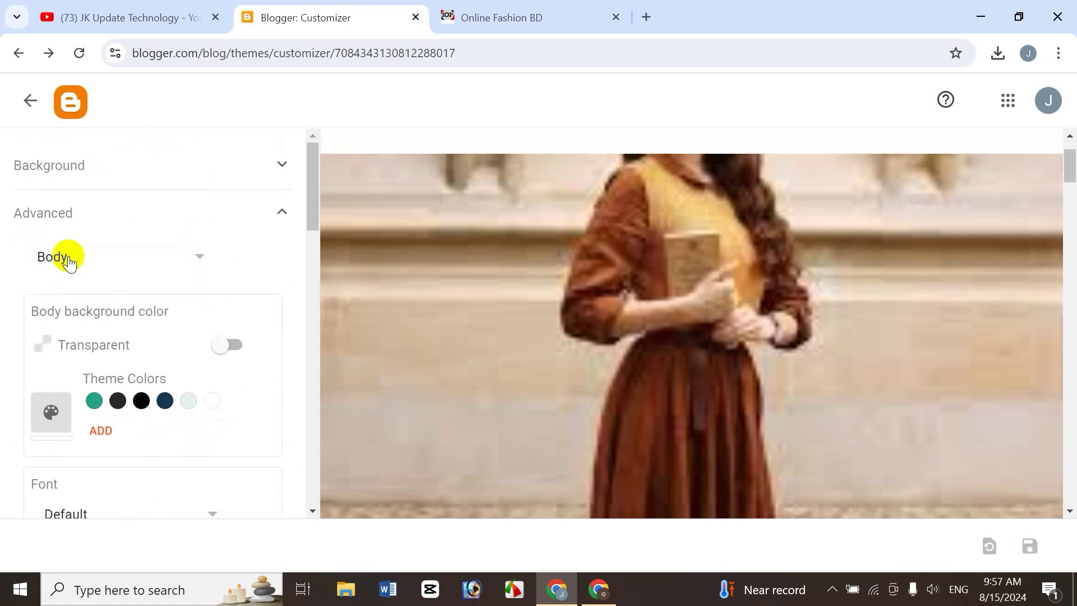
{"action": "left_click", "coordinate": [500, 21]}
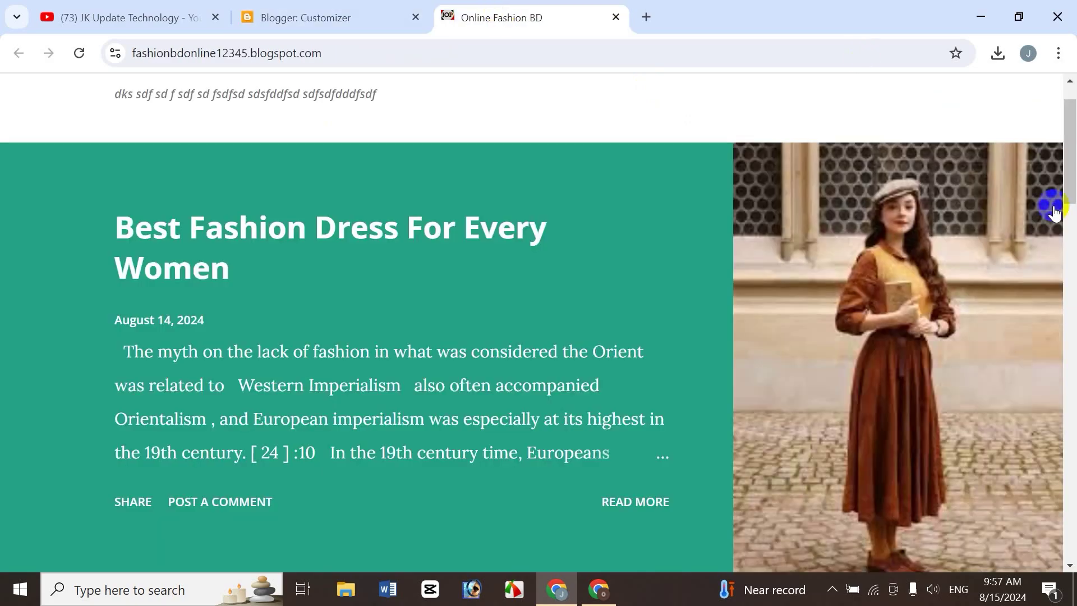
{"action": "left_click_drag", "start_coordinate": [1070, 180], "coordinate": [1066, 219]}
{"action": "left_click", "coordinate": [370, 22]}
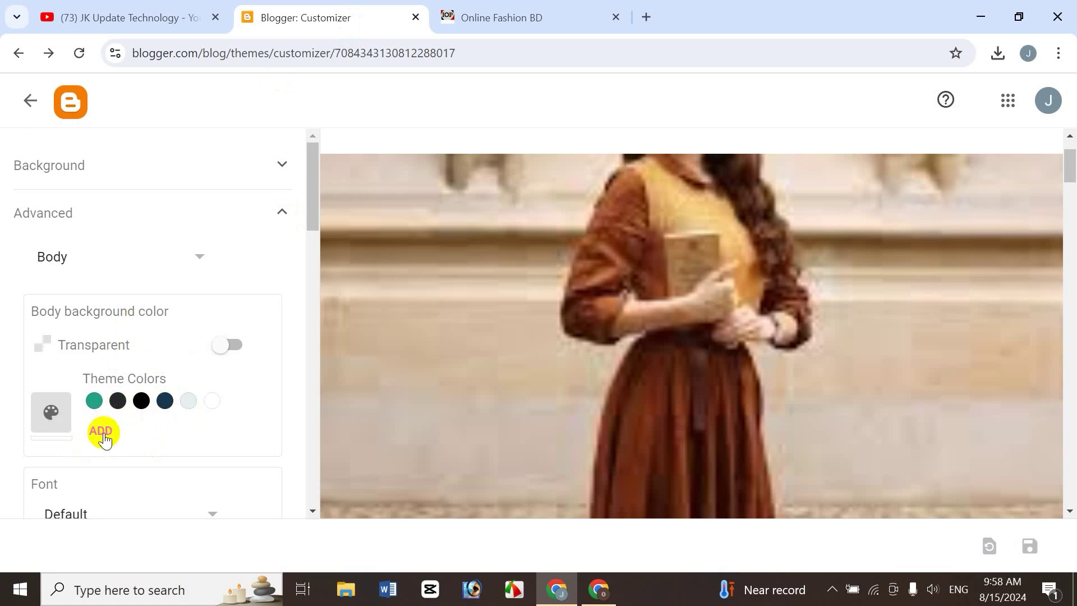
Set the Body background color to purple, save it, reload the live blog and return to the customizer.
{"action": "left_click", "coordinate": [54, 414]}
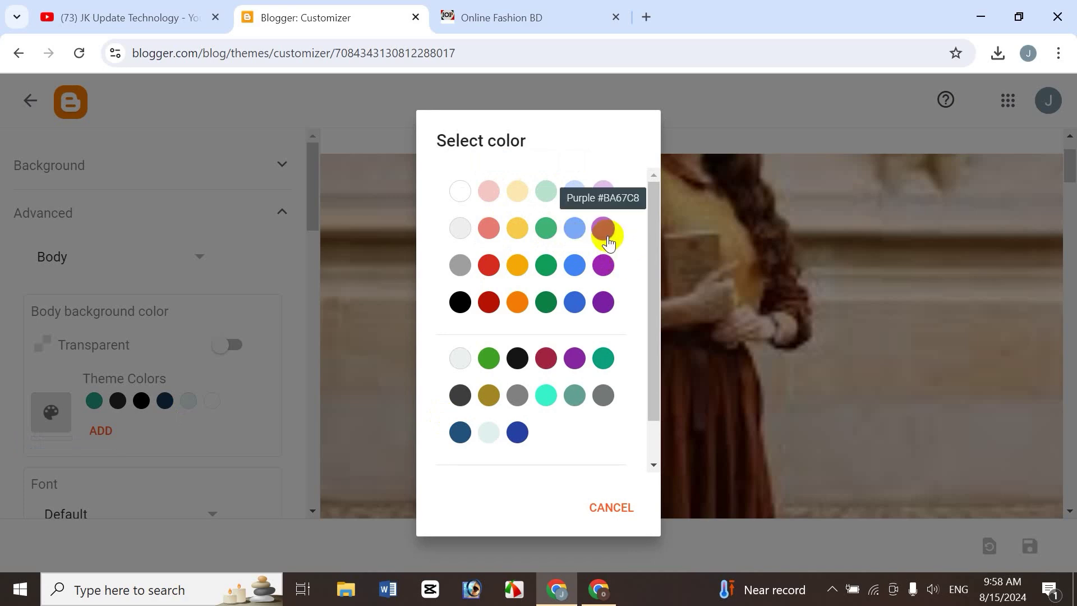
{"action": "scroll", "coordinate": [608, 238], "scroll_direction": "down", "scroll_amount": 1}
{"action": "left_click", "coordinate": [605, 220]}
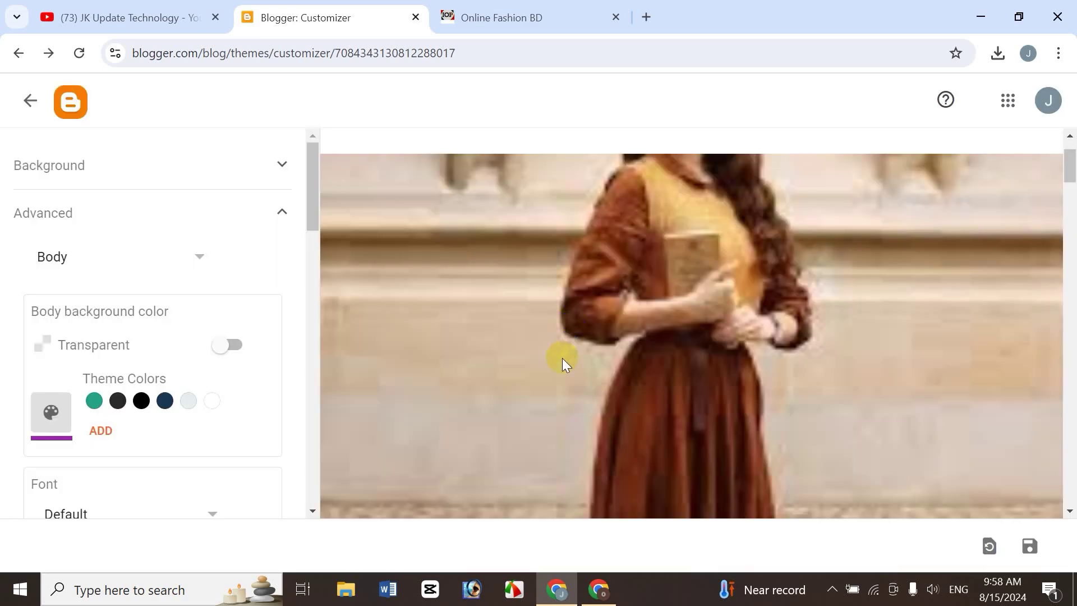
{"action": "left_click", "coordinate": [1030, 546]}
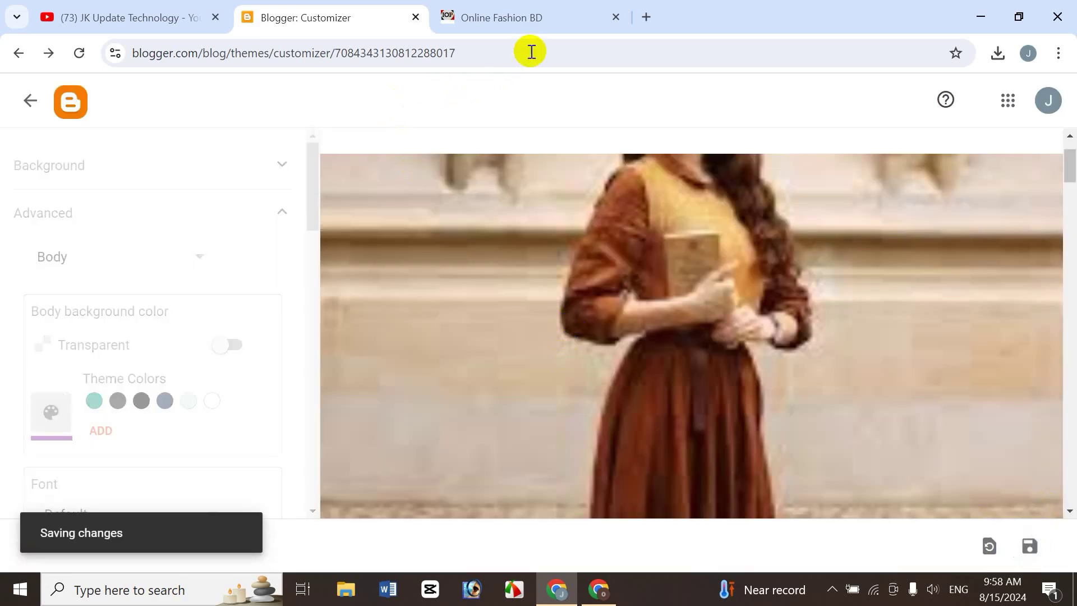
{"action": "left_click", "coordinate": [527, 13]}
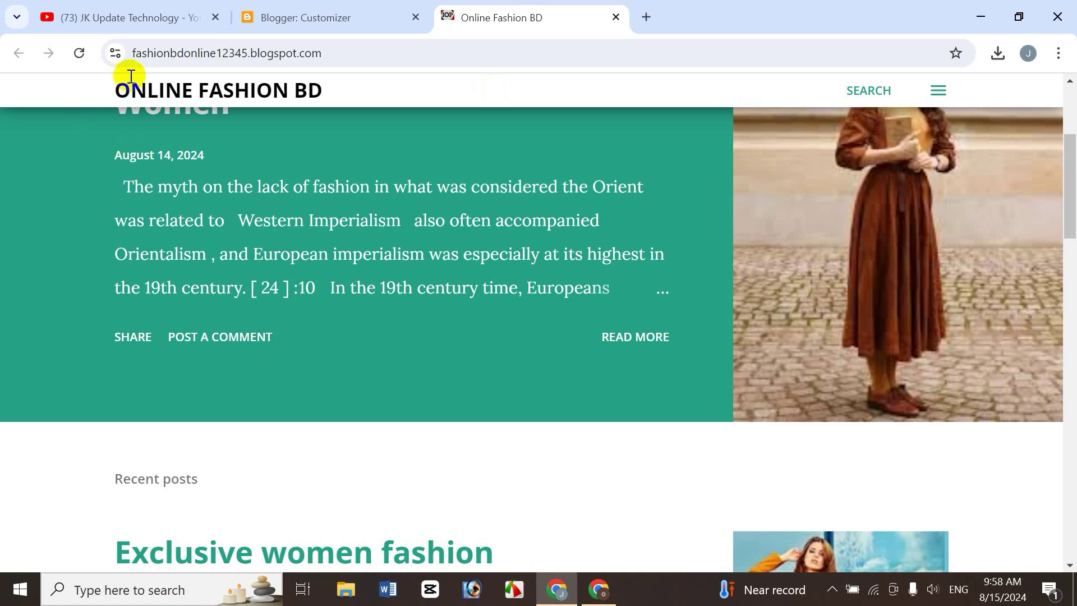
{"action": "left_click", "coordinate": [79, 53]}
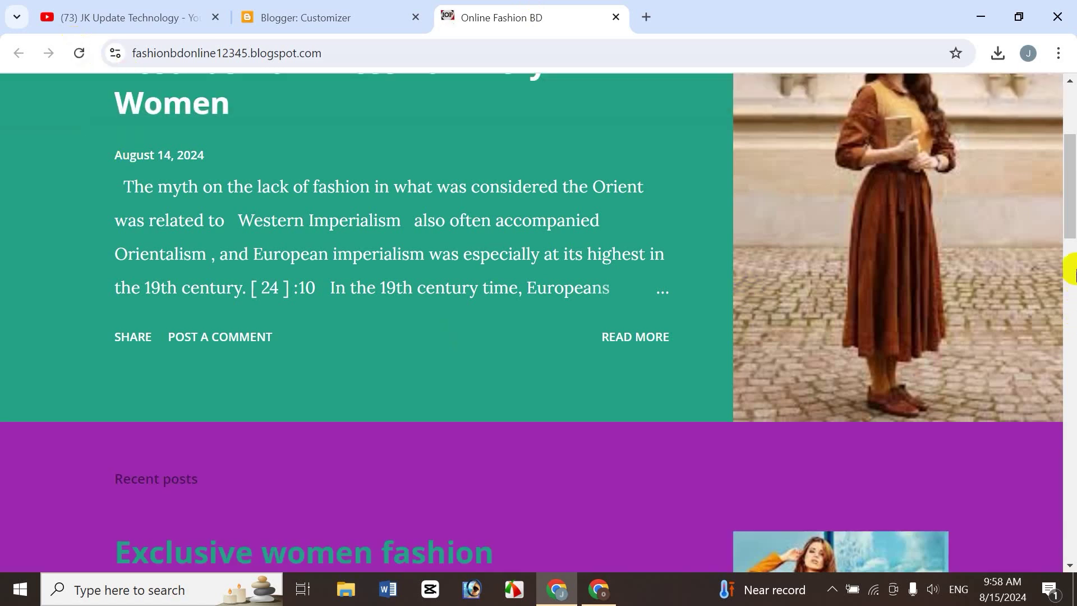
{"action": "scroll", "coordinate": [531, 194], "scroll_direction": "up", "scroll_amount": 1}
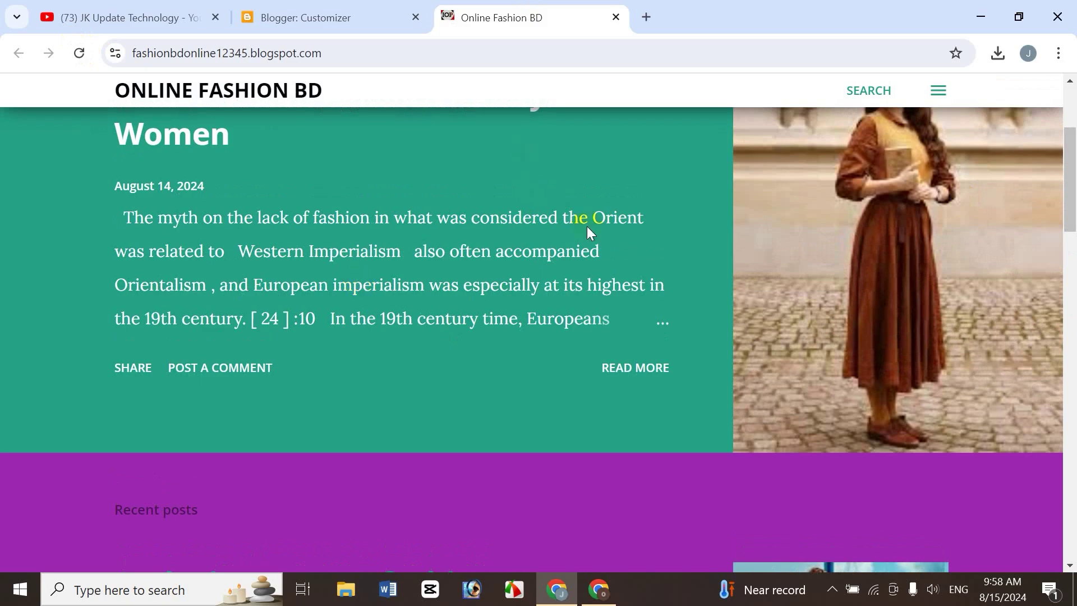
{"action": "left_click_drag", "start_coordinate": [1071, 207], "coordinate": [681, 20]}
{"action": "left_click", "coordinate": [354, 14]}
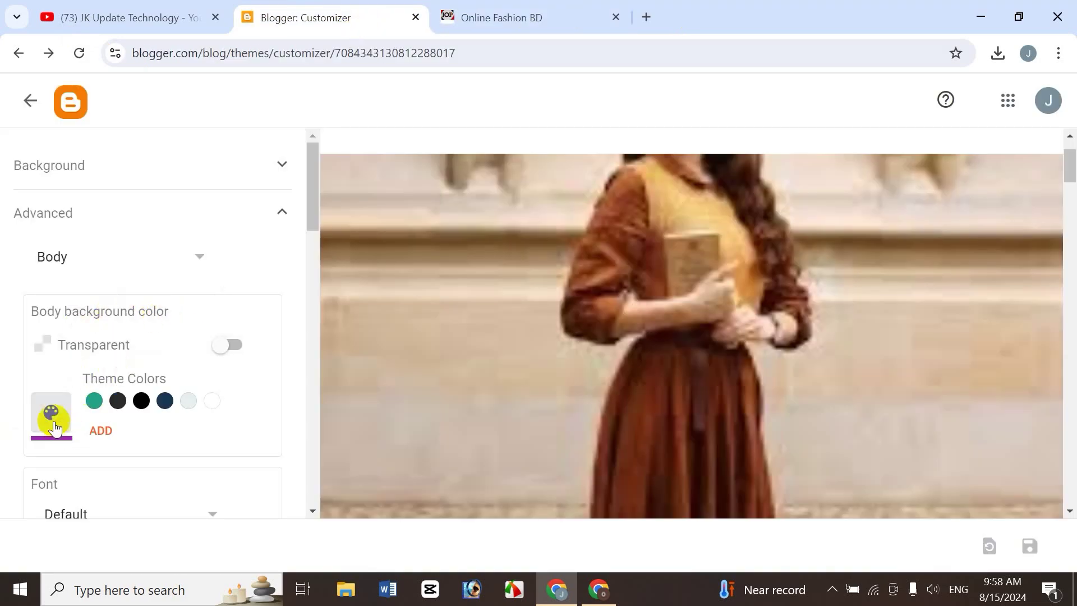
Set the Body font to bold, italic and 30px, save it, and reload the live blog to check the post text.
{"action": "left_click_drag", "start_coordinate": [308, 210], "coordinate": [224, 292]}
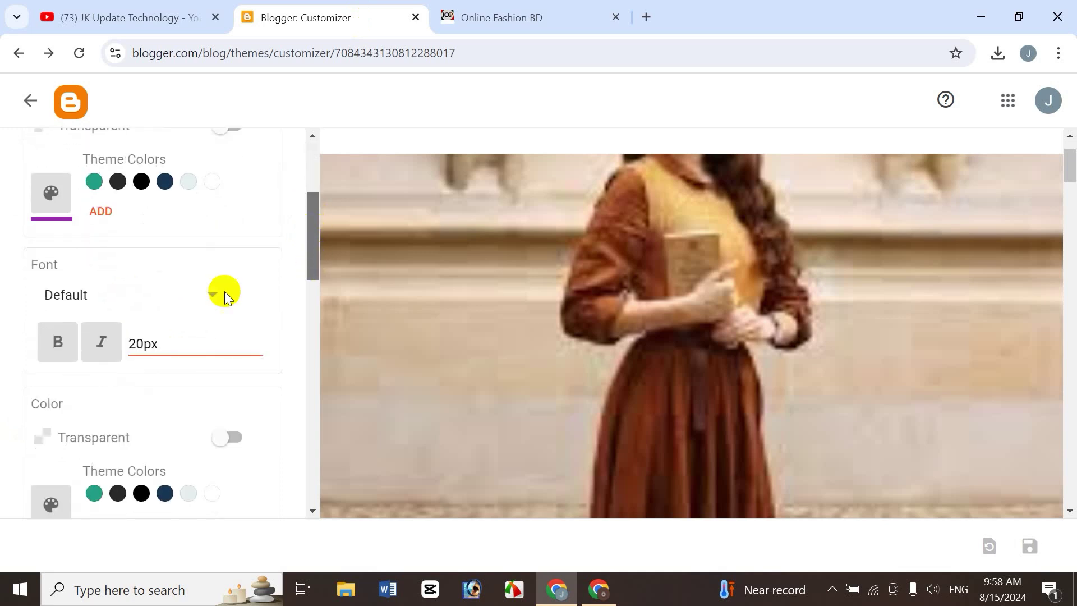
{"action": "left_click", "coordinate": [54, 342]}
{"action": "left_click", "coordinate": [97, 357]}
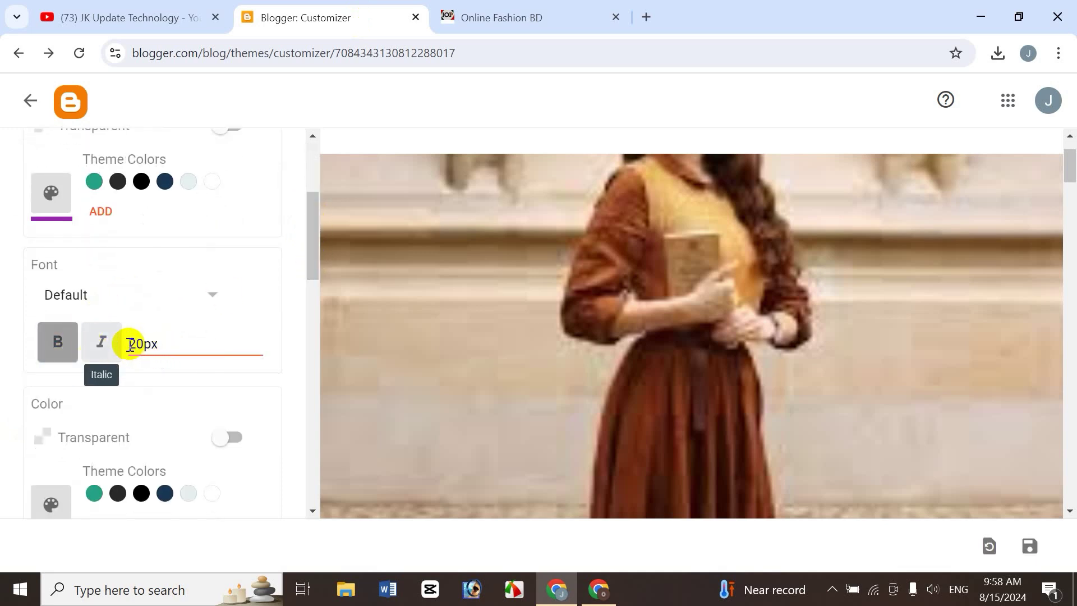
{"action": "left_click", "coordinate": [141, 348]}
{"action": "left_click_drag", "start_coordinate": [143, 346], "coordinate": [125, 344]}
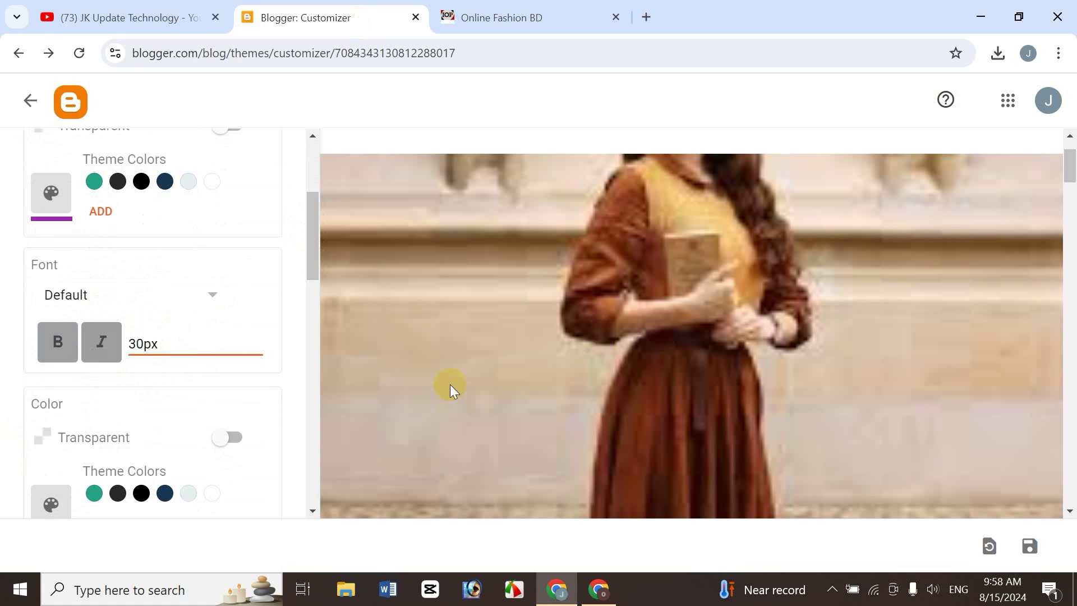
{"action": "left_click", "coordinate": [1030, 547]}
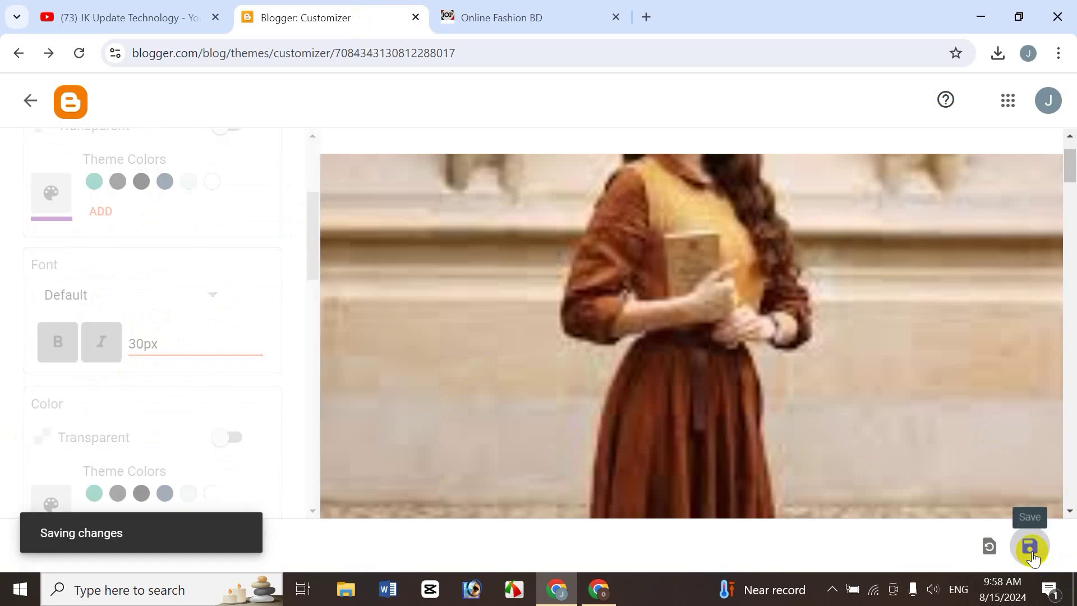
{"action": "left_click", "coordinate": [486, 19]}
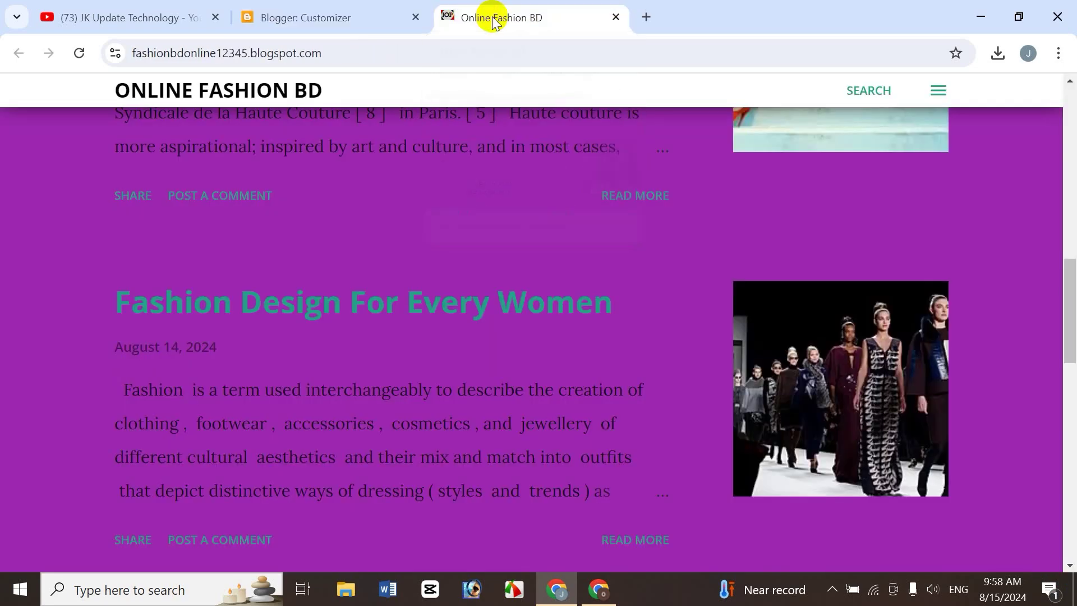
{"action": "left_click", "coordinate": [80, 55]}
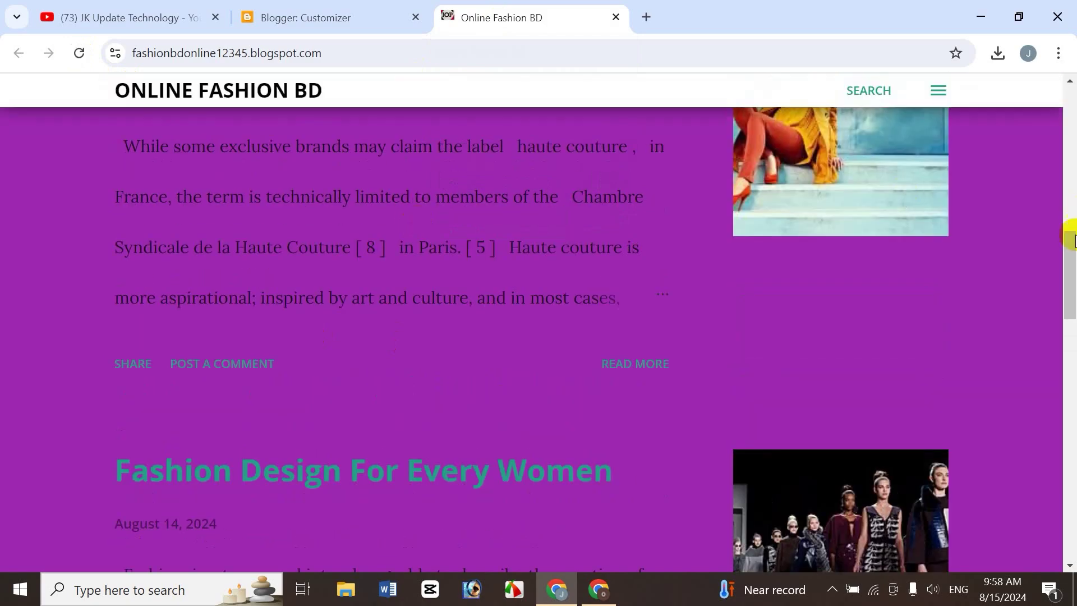
{"action": "left_click_drag", "start_coordinate": [1073, 275], "coordinate": [1065, 359]}
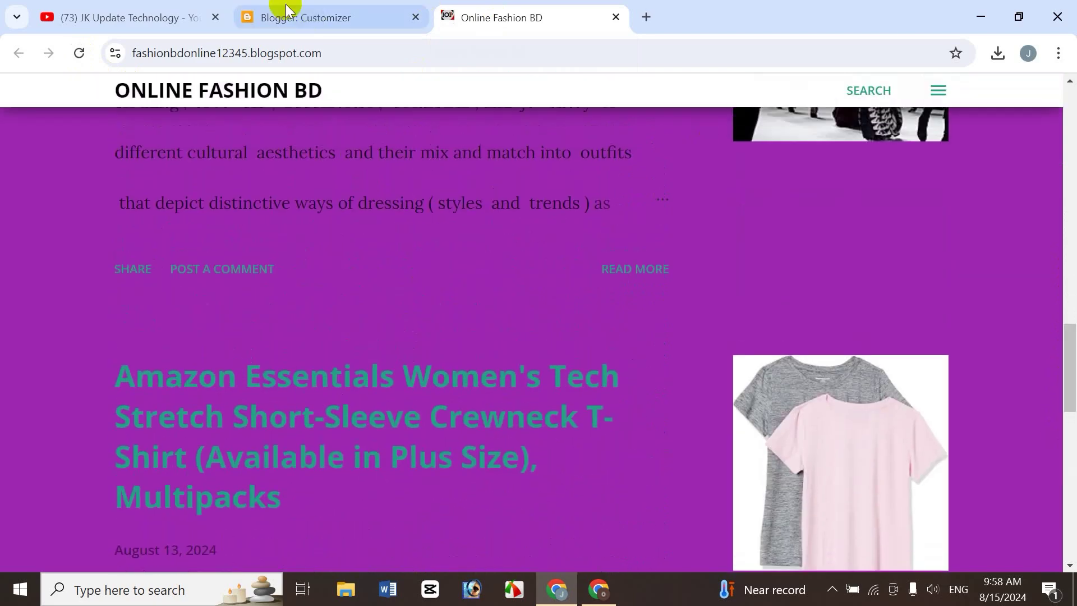
Examine the Body text color, link color and visited link color settings against the posts on the live blog.
{"action": "left_click", "coordinate": [315, 17]}
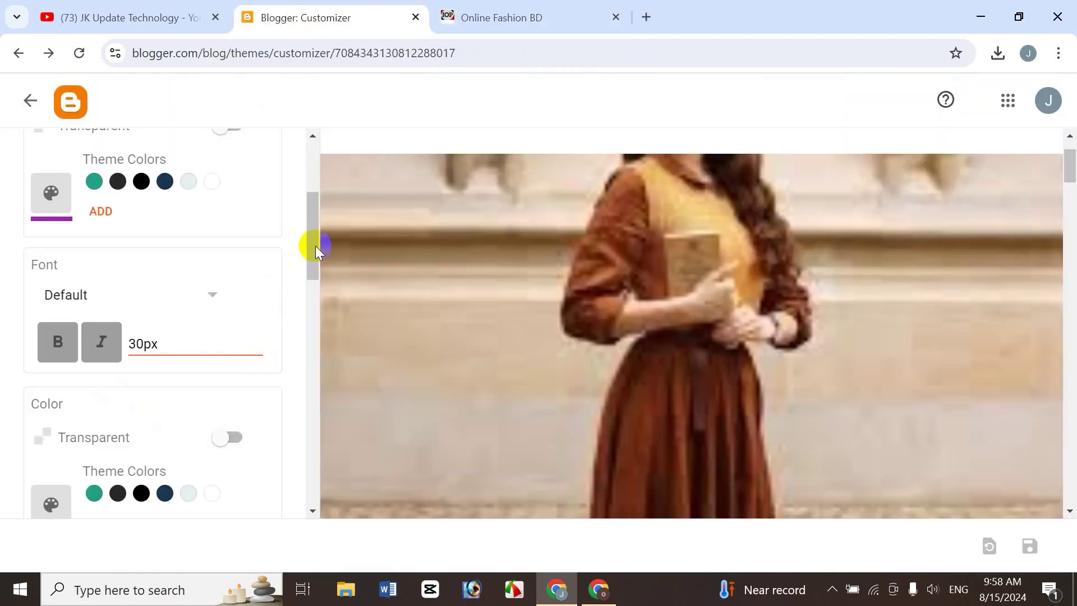
{"action": "scroll", "coordinate": [315, 245], "scroll_direction": "down", "scroll_amount": 2}
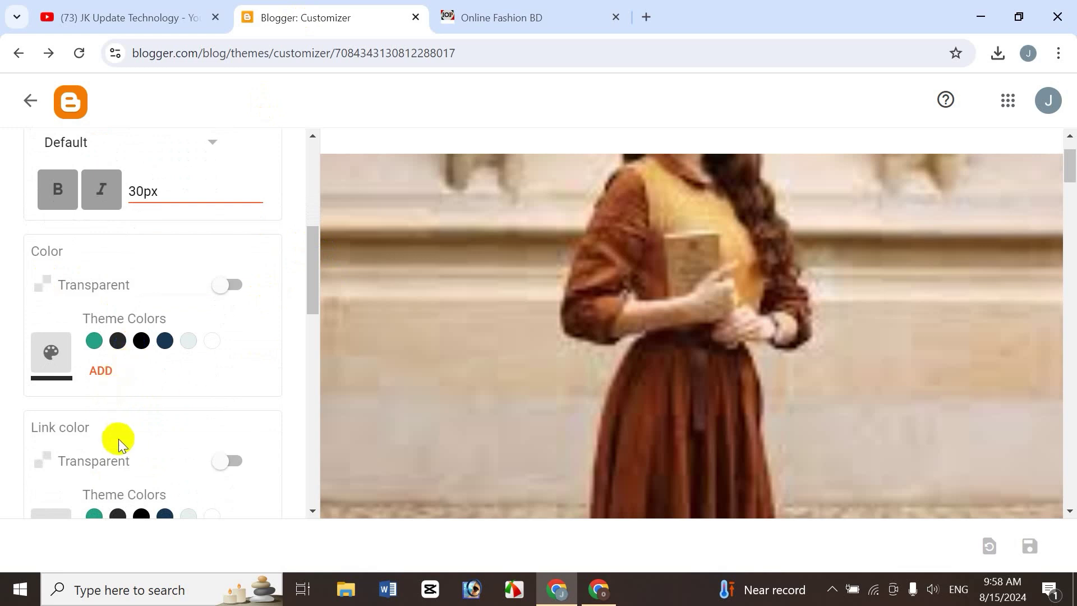
{"action": "left_click", "coordinate": [533, 16]}
{"action": "left_click", "coordinate": [329, 18]}
{"action": "left_click_drag", "start_coordinate": [321, 257], "coordinate": [312, 351]}
{"action": "left_click", "coordinate": [120, 348]}
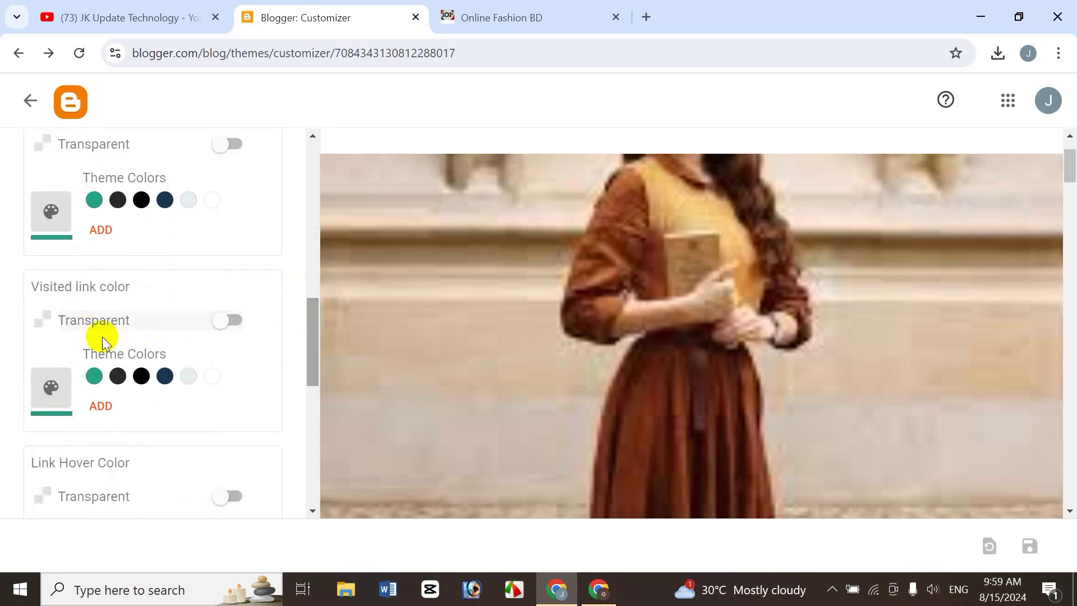
{"action": "left_click", "coordinate": [482, 19]}
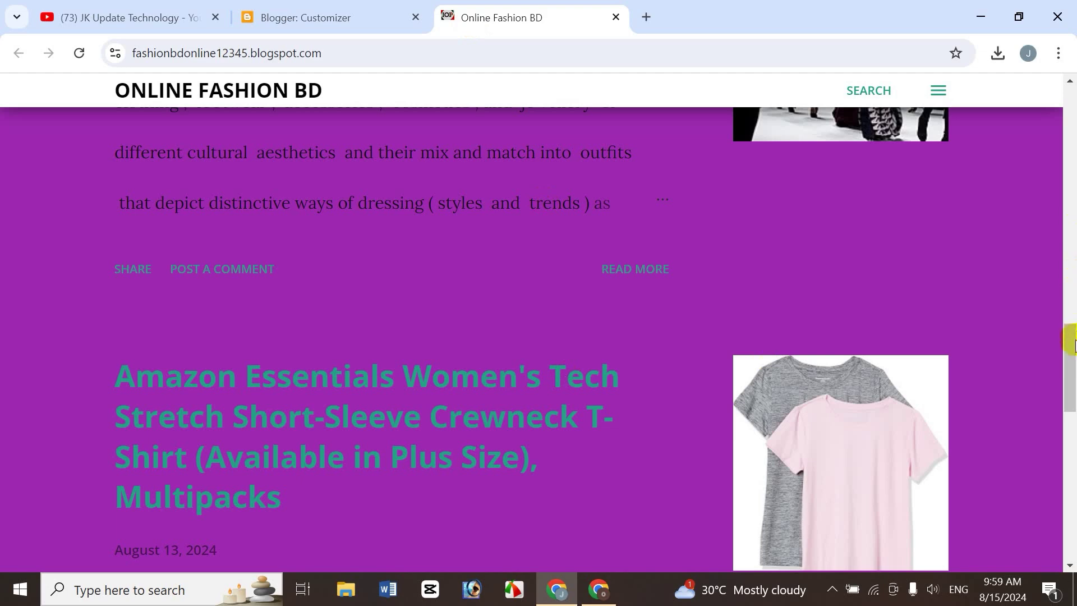
{"action": "left_click_drag", "start_coordinate": [1071, 345], "coordinate": [504, 444]}
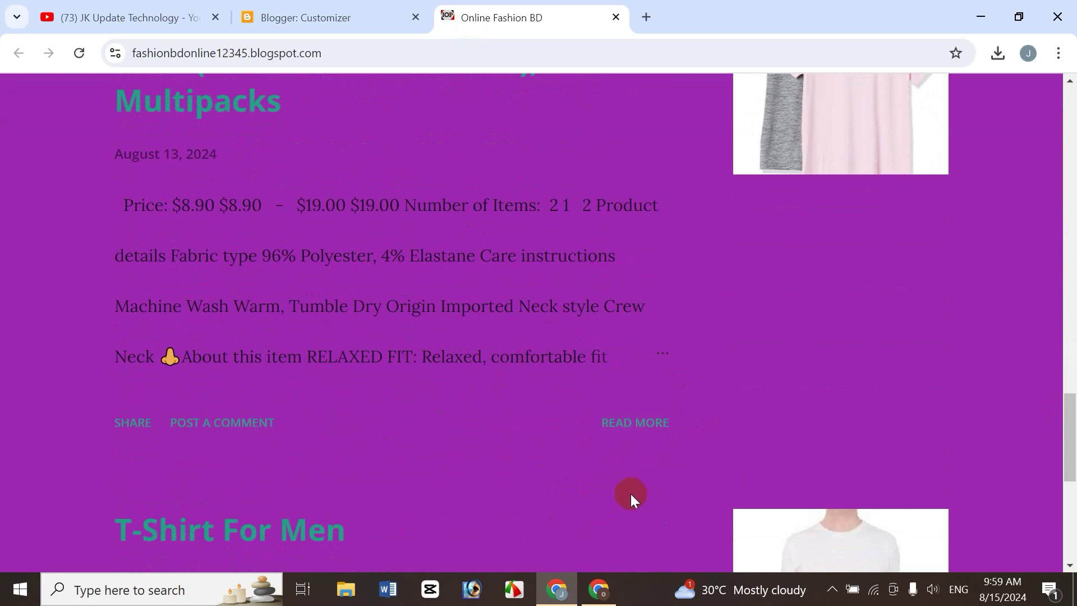
{"action": "left_click", "coordinate": [335, 16]}
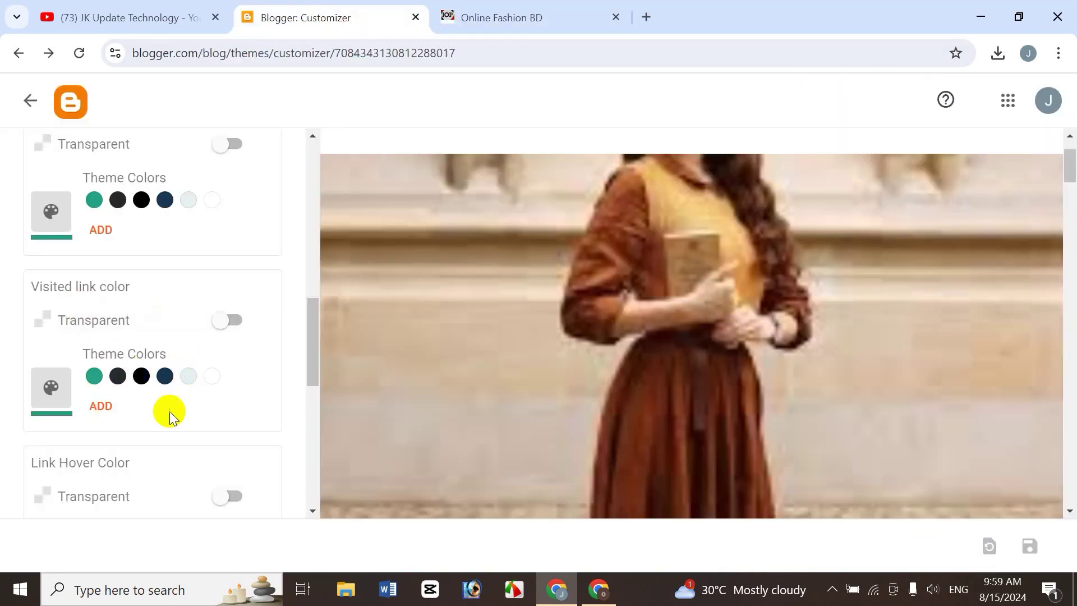
Examine the Link Hover Color, Blog Title Font and Blog Title Color settings against the live blog.
{"action": "left_click_drag", "start_coordinate": [316, 346], "coordinate": [314, 376]}
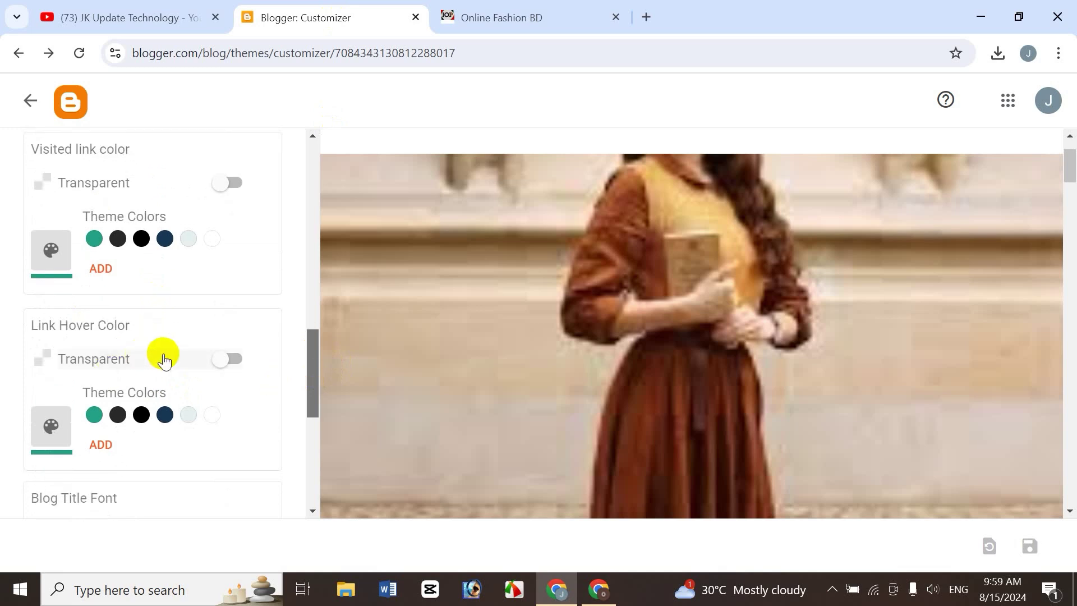
{"action": "left_click", "coordinate": [537, 12]}
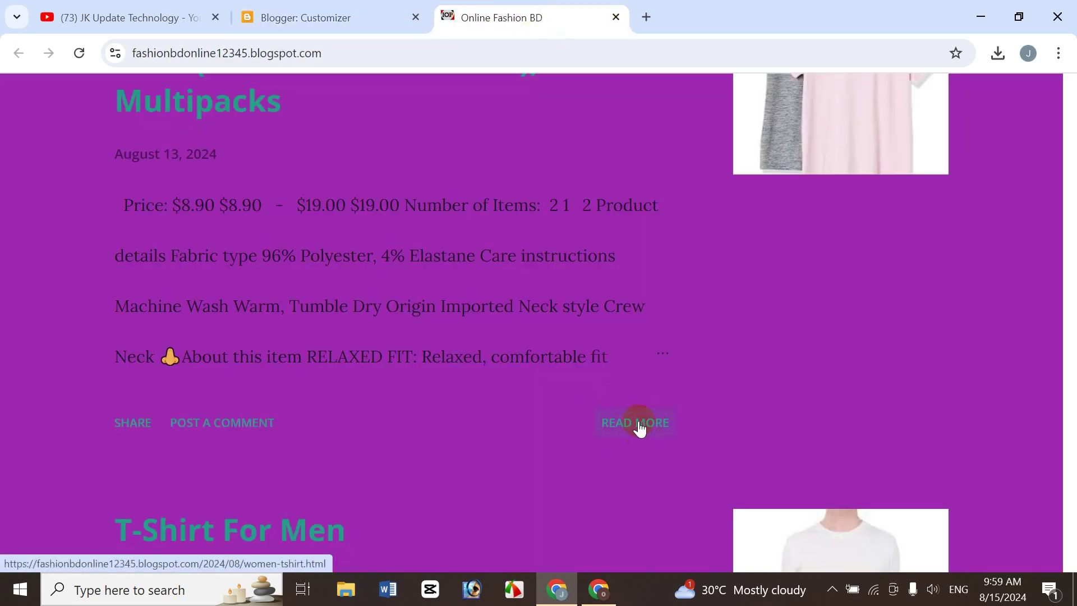
{"action": "left_click", "coordinate": [338, 14]}
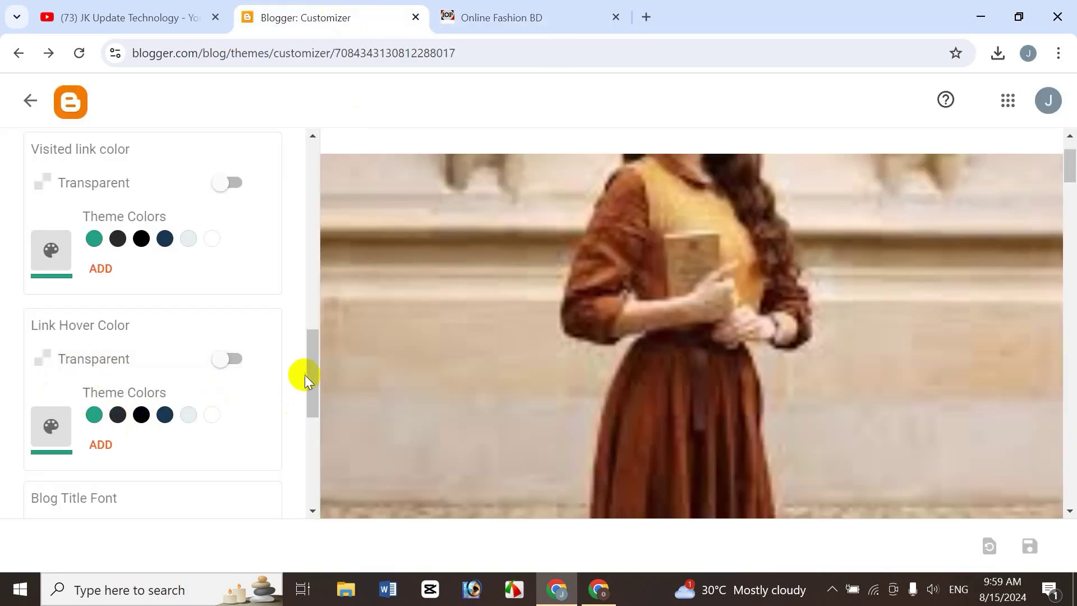
{"action": "left_click_drag", "start_coordinate": [312, 369], "coordinate": [308, 414]}
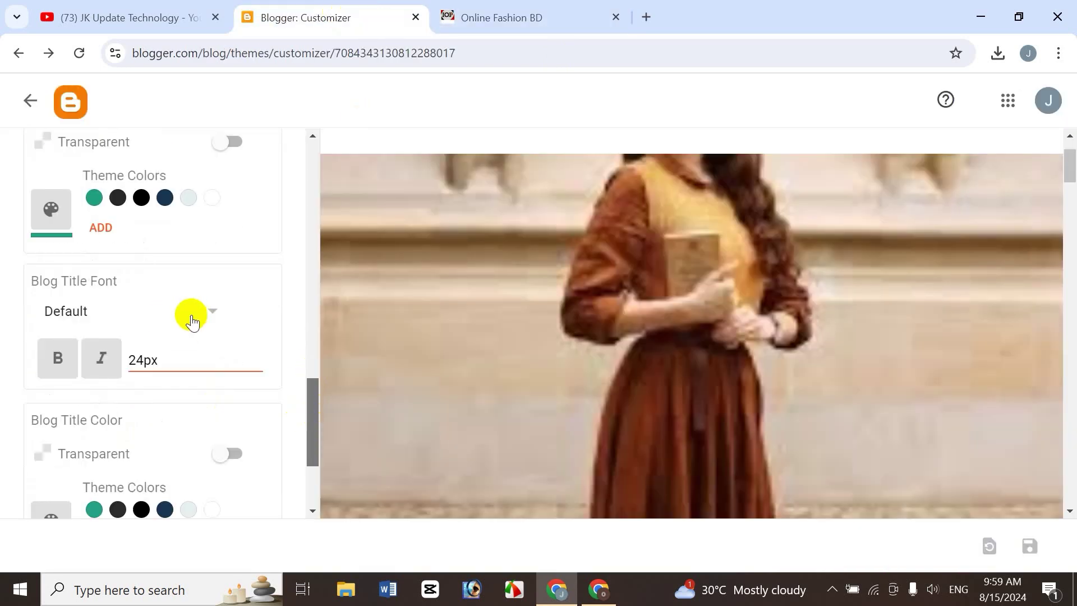
{"action": "left_click_drag", "start_coordinate": [313, 416], "coordinate": [310, 463]}
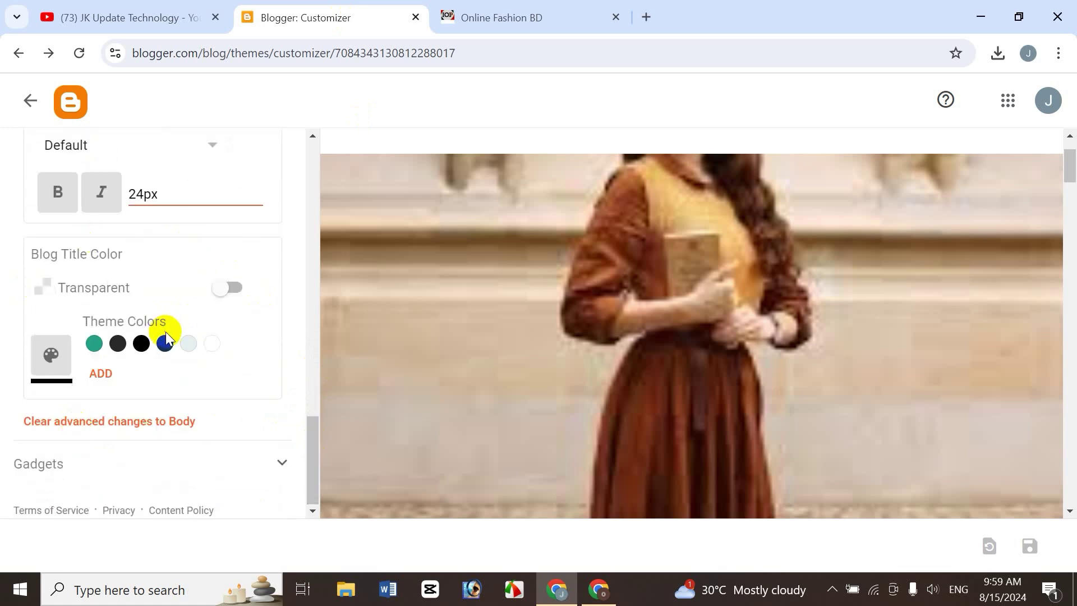
{"action": "left_click", "coordinate": [529, 17]}
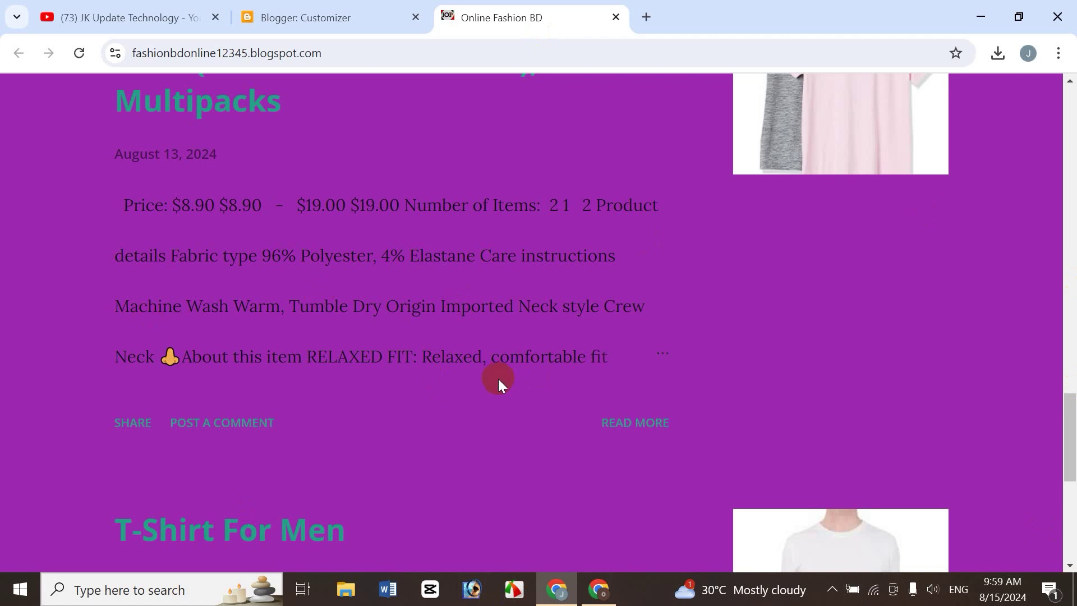
{"action": "left_click", "coordinate": [325, 14]}
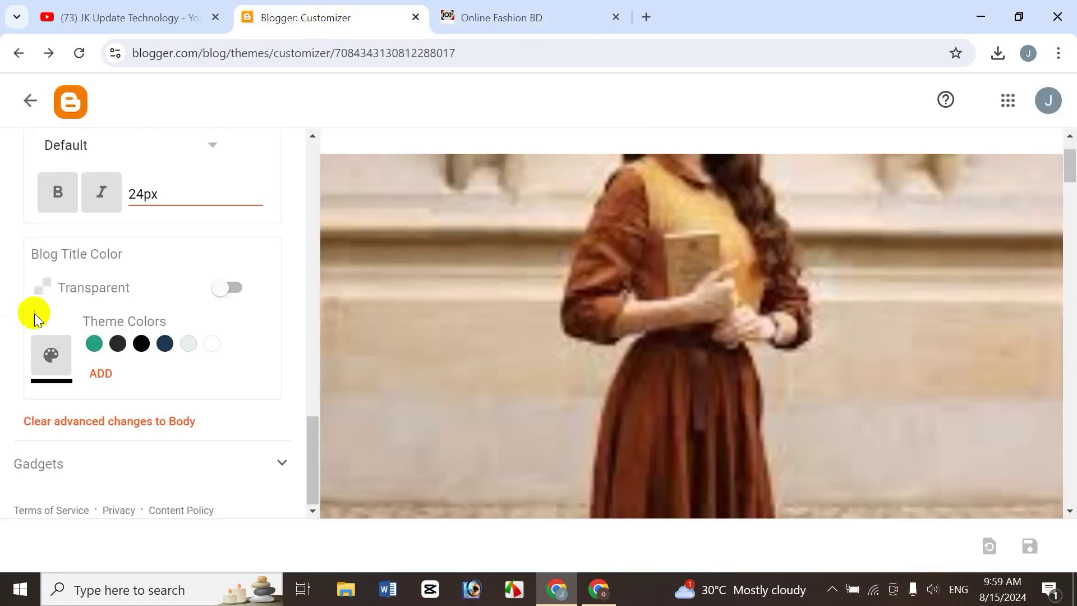
Clear all advanced changes to Body, save and reload the live blog.
{"action": "left_click", "coordinate": [78, 426]}
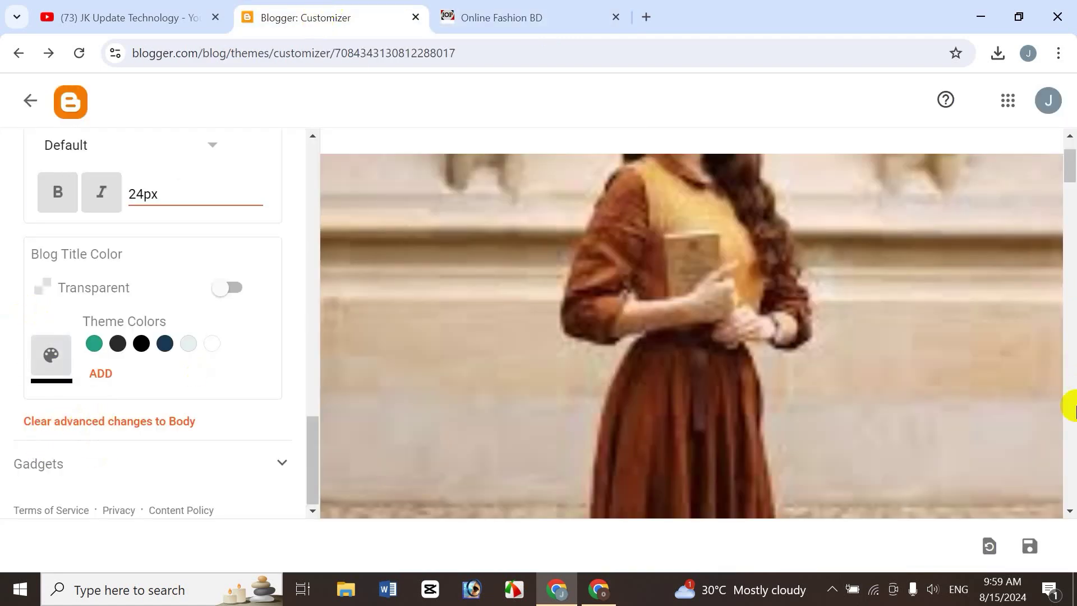
{"action": "left_click", "coordinate": [1030, 547]}
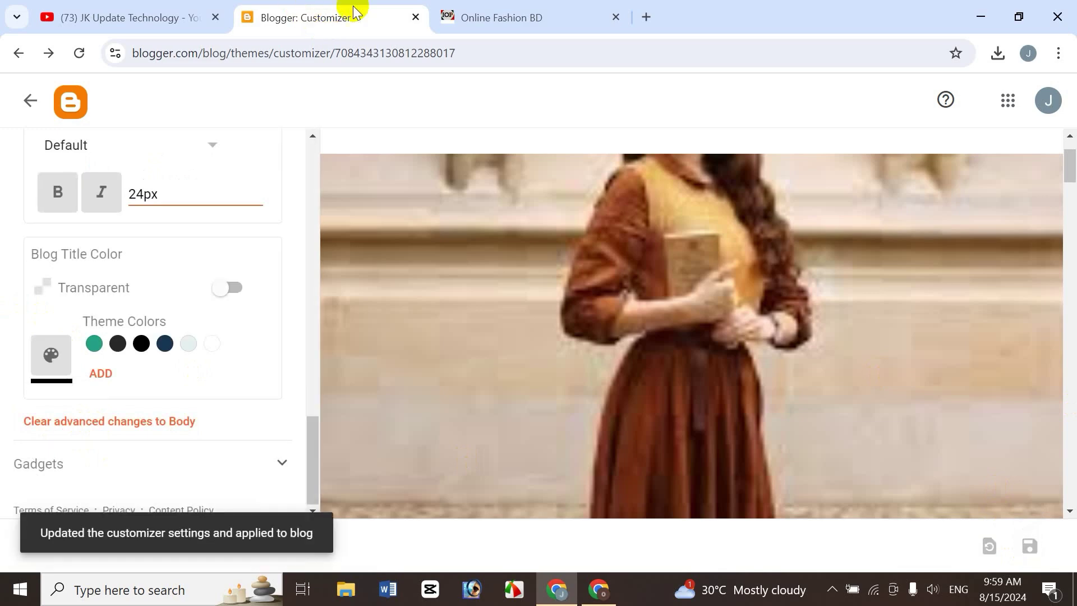
{"action": "left_click", "coordinate": [509, 25]}
{"action": "left_click", "coordinate": [79, 53]}
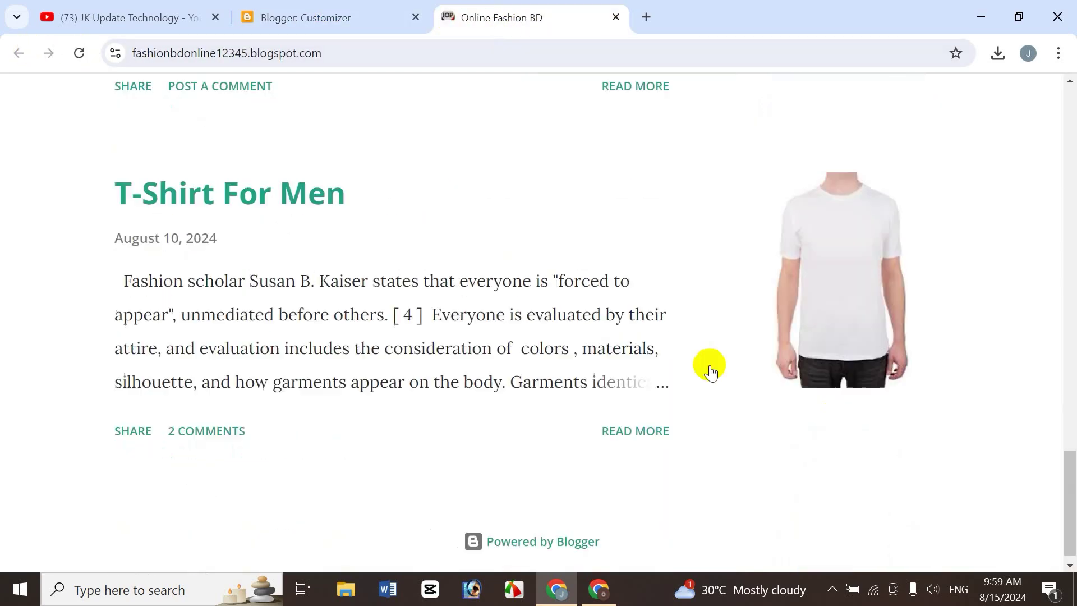
Switch the advanced settings from Body to Header and view the header on the live blog.
{"action": "left_click_drag", "start_coordinate": [1071, 507], "coordinate": [1071, 240]}
{"action": "left_click", "coordinate": [299, 8]}
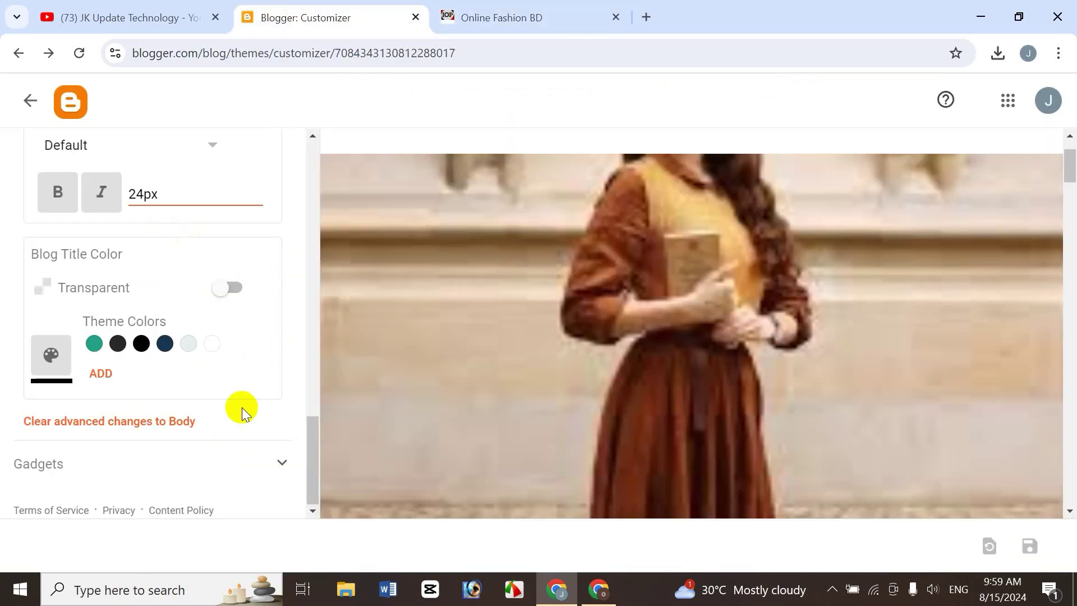
{"action": "left_click_drag", "start_coordinate": [317, 450], "coordinate": [329, 153]}
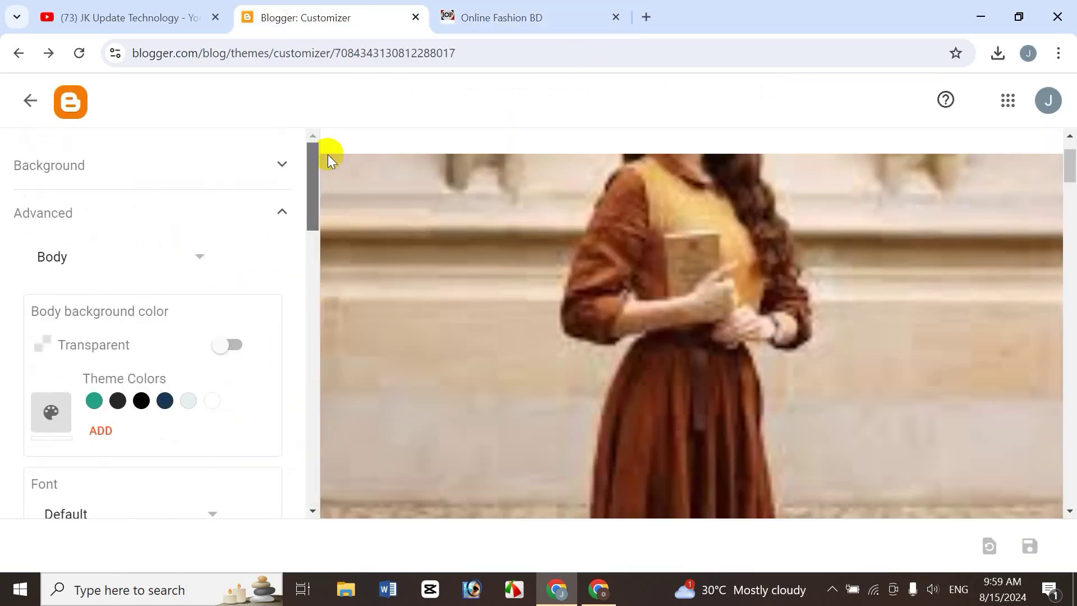
{"action": "left_click", "coordinate": [201, 269]}
{"action": "left_click", "coordinate": [92, 336]}
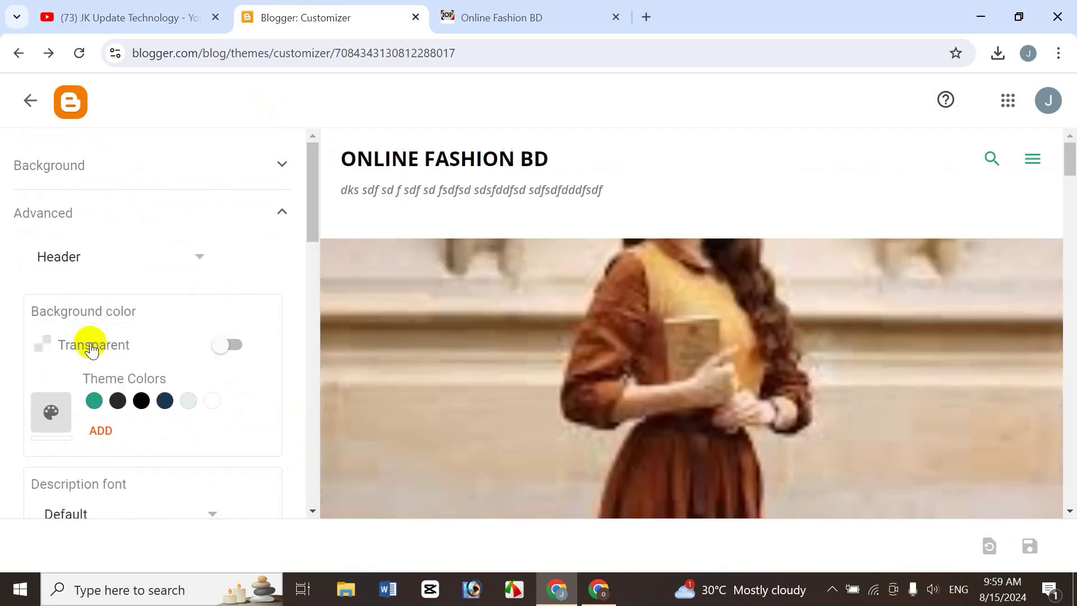
{"action": "left_click", "coordinate": [514, 18]}
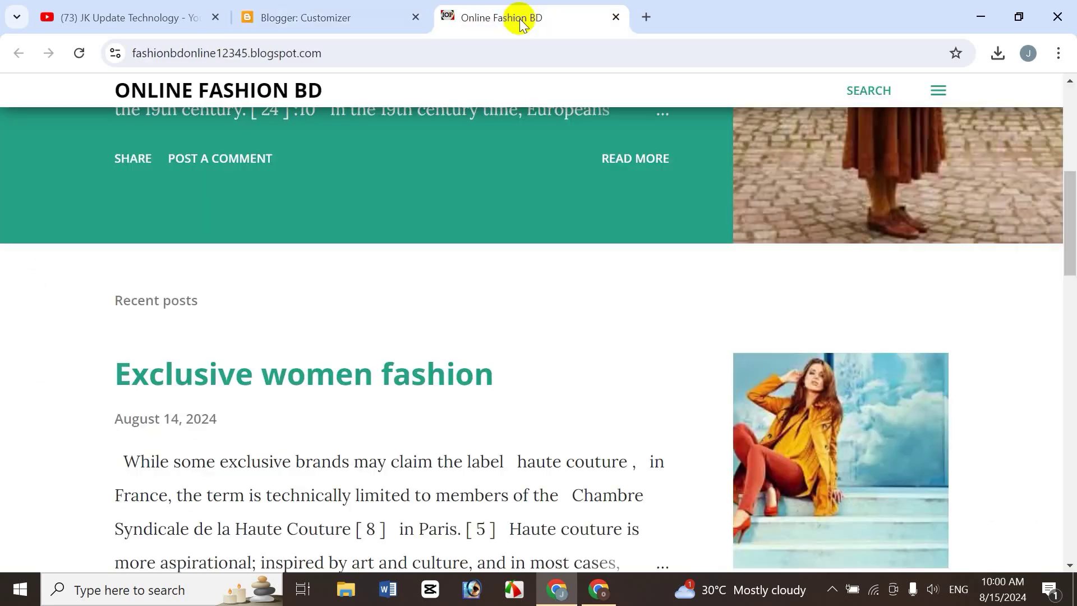
{"action": "left_click_drag", "start_coordinate": [1066, 269], "coordinate": [1064, 113]}
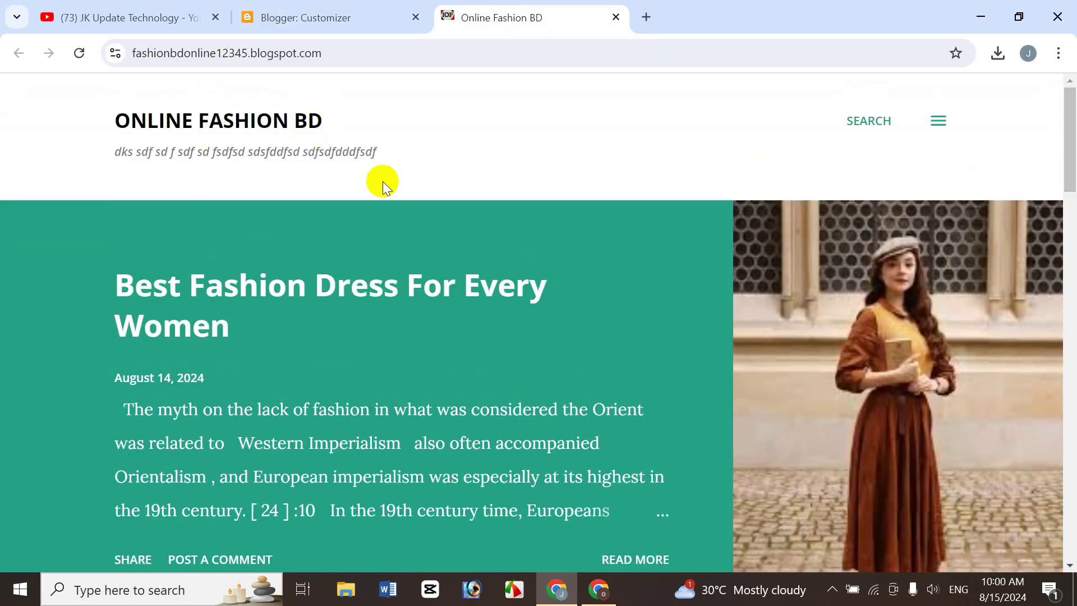
{"action": "left_click", "coordinate": [357, 24]}
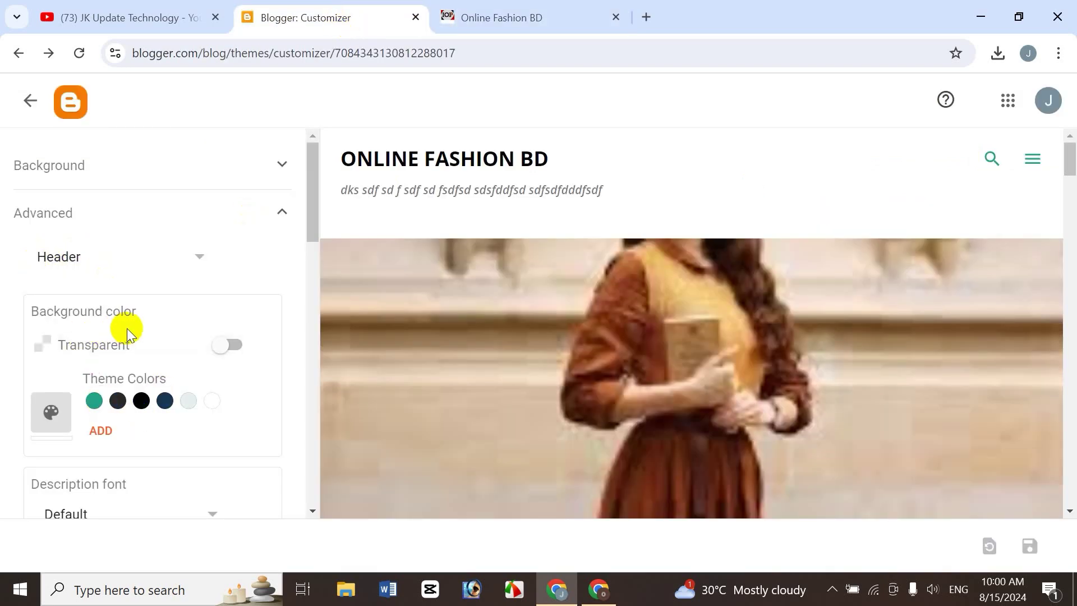
Try green and black as the Header background color, settle on yellow, save it, and reload the live blog.
{"action": "left_click", "coordinate": [96, 403]}
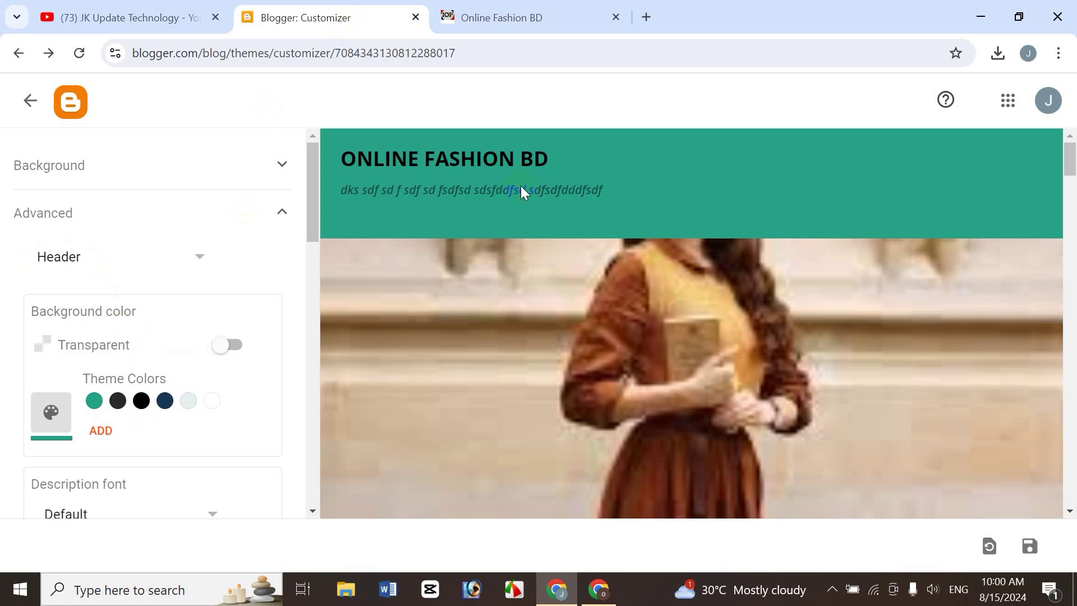
{"action": "left_click", "coordinate": [142, 402]}
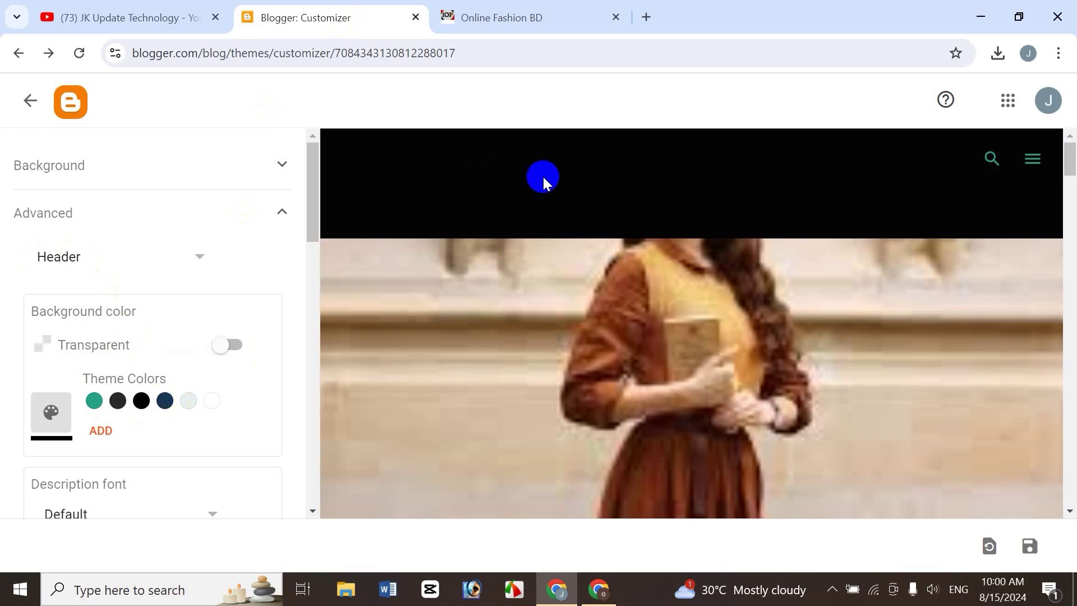
{"action": "left_click", "coordinate": [50, 413]}
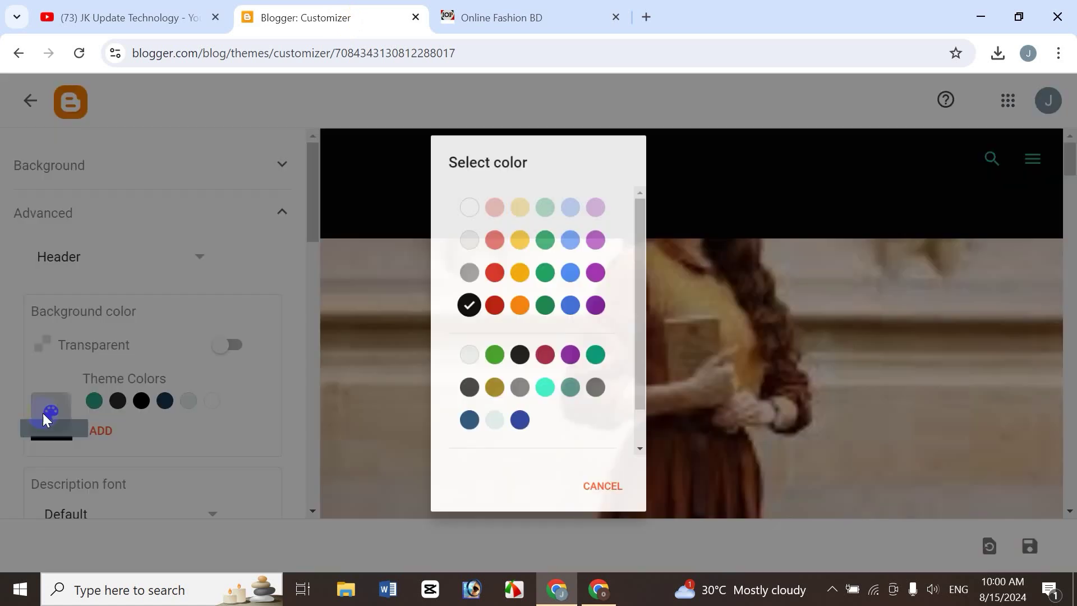
{"action": "left_click", "coordinate": [522, 241]}
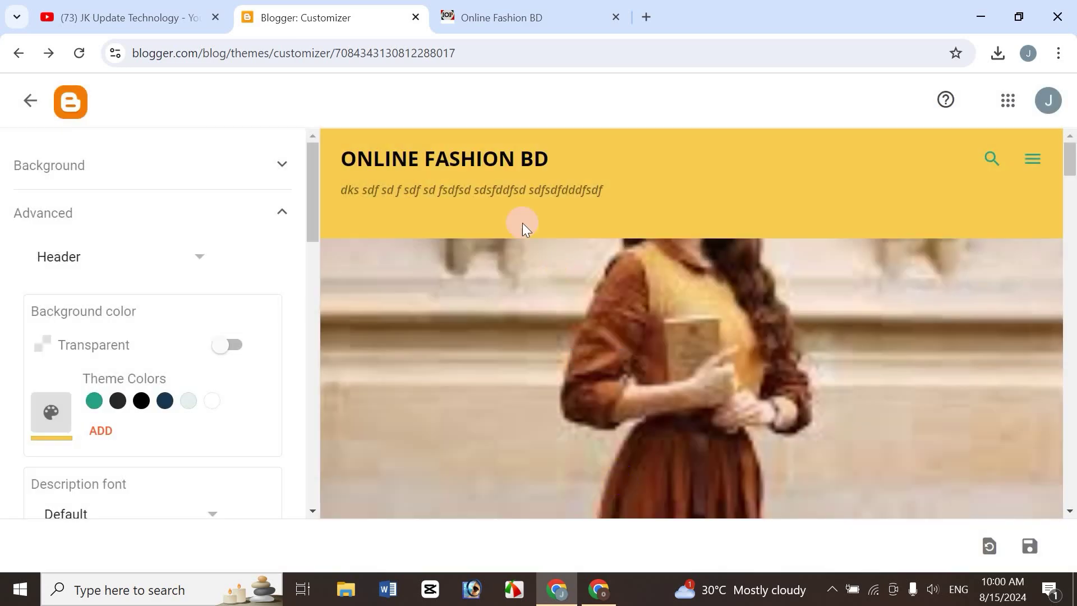
{"action": "left_click", "coordinate": [1030, 545]}
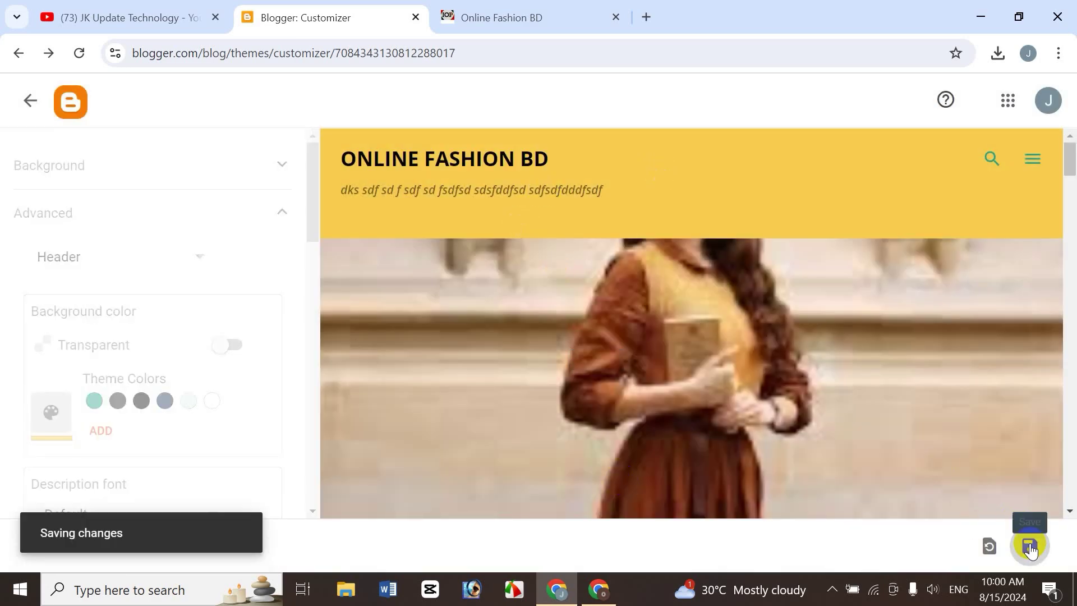
{"action": "left_click", "coordinate": [536, 16]}
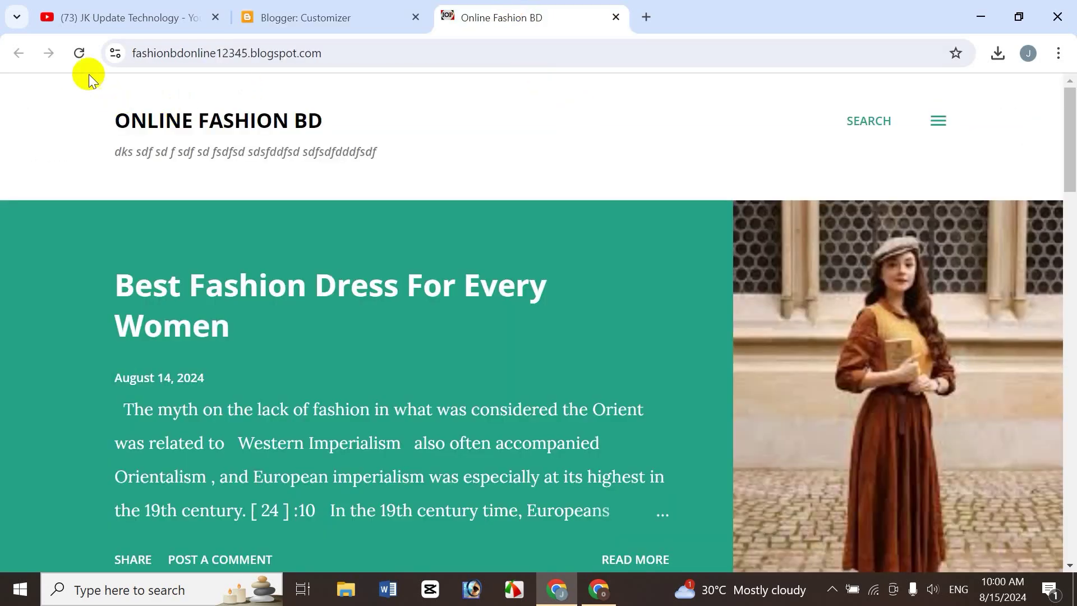
{"action": "left_click", "coordinate": [80, 51]}
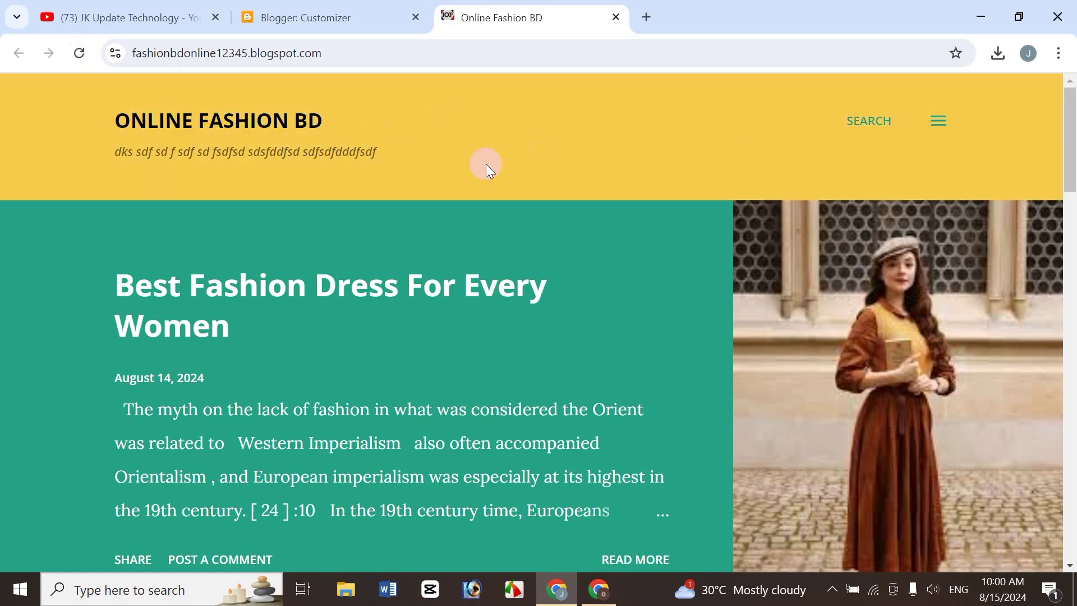
Check the description on the live blog, and set the Header description font to bold and 24px.
{"action": "left_click", "coordinate": [344, 22]}
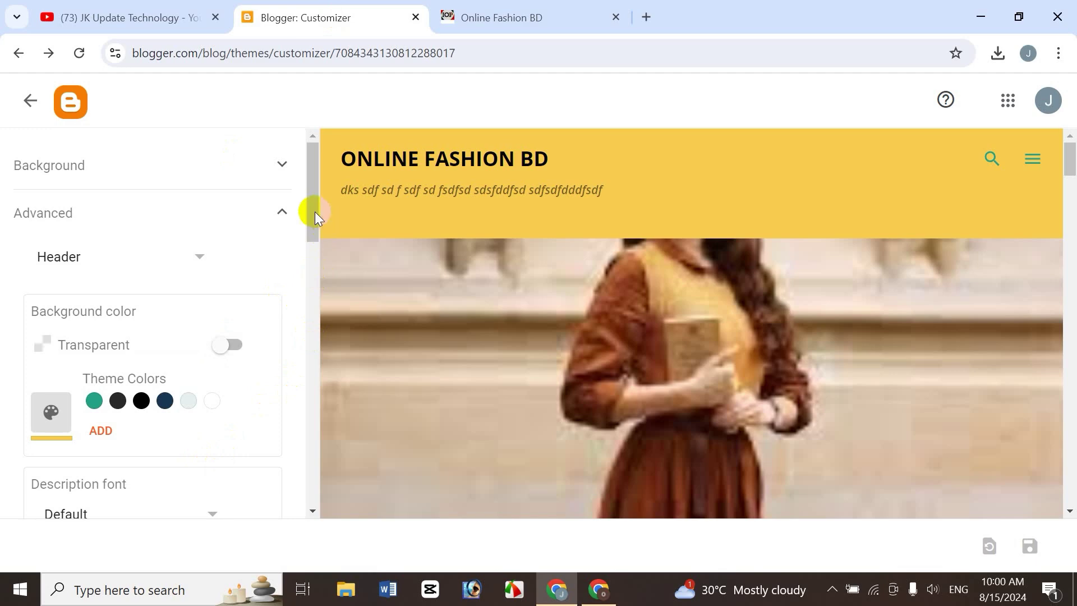
{"action": "left_click_drag", "start_coordinate": [315, 211], "coordinate": [296, 281]}
{"action": "left_click", "coordinate": [503, 16]}
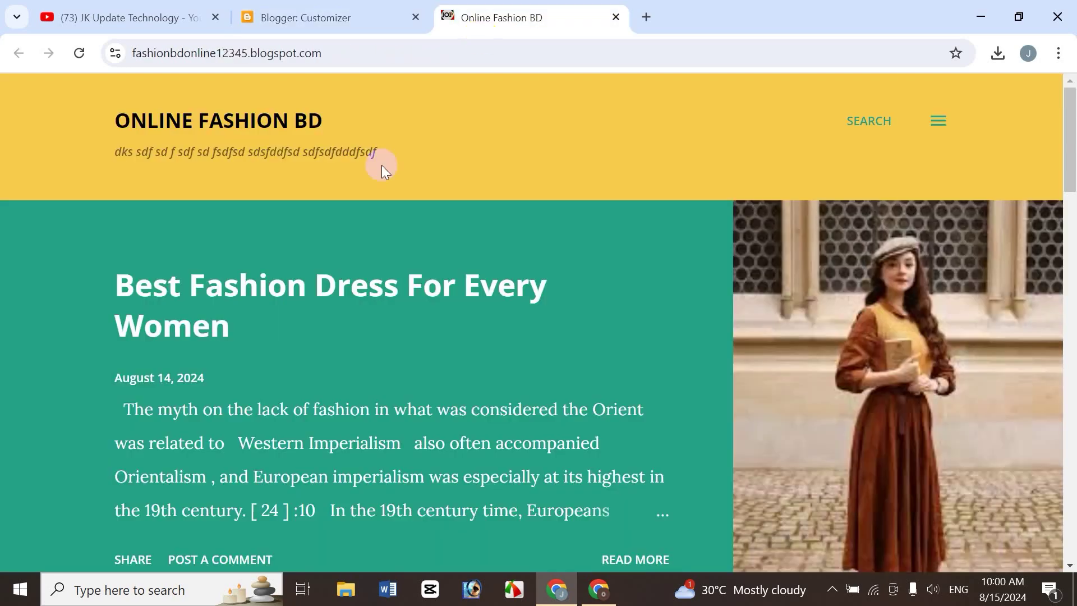
{"action": "left_click", "coordinate": [307, 29]}
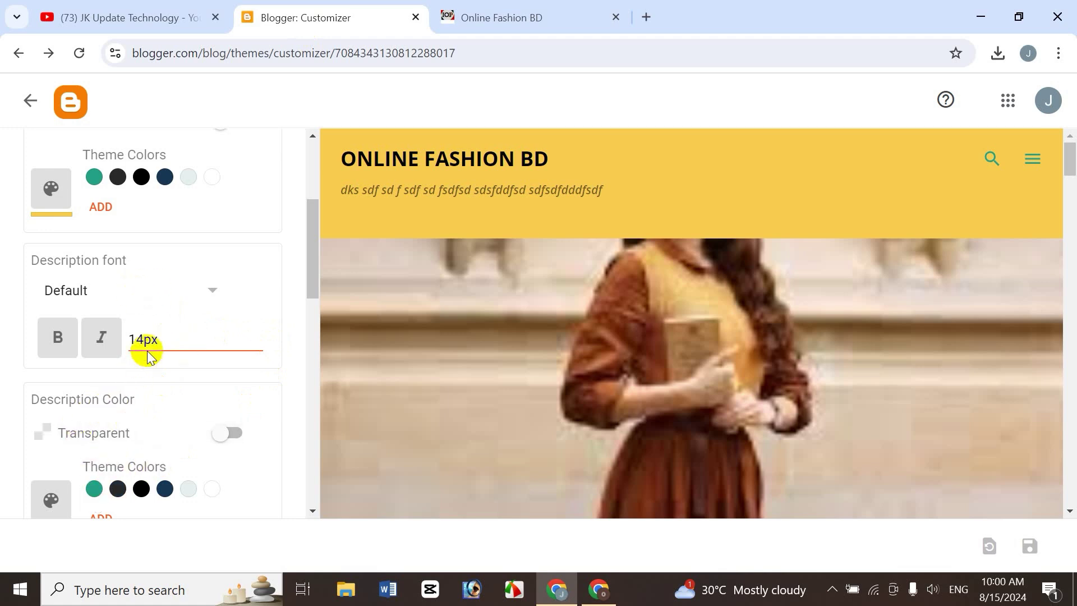
{"action": "left_click", "coordinate": [57, 336]}
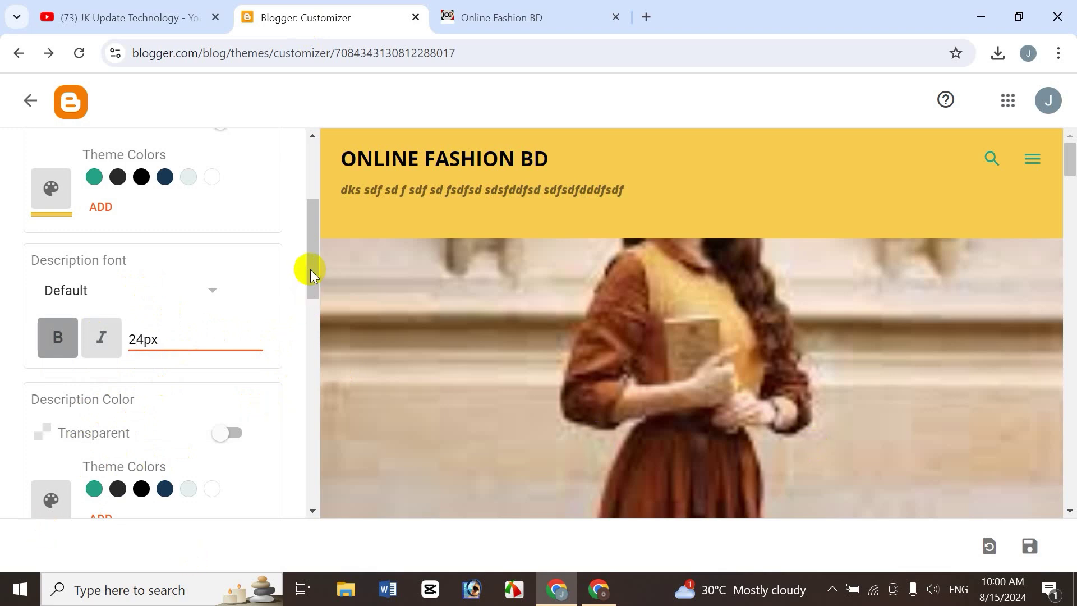
Set the Header description color to dark red, save the changes, and reload the live blog.
{"action": "left_click_drag", "start_coordinate": [308, 269], "coordinate": [315, 314]}
{"action": "left_click", "coordinate": [48, 337]}
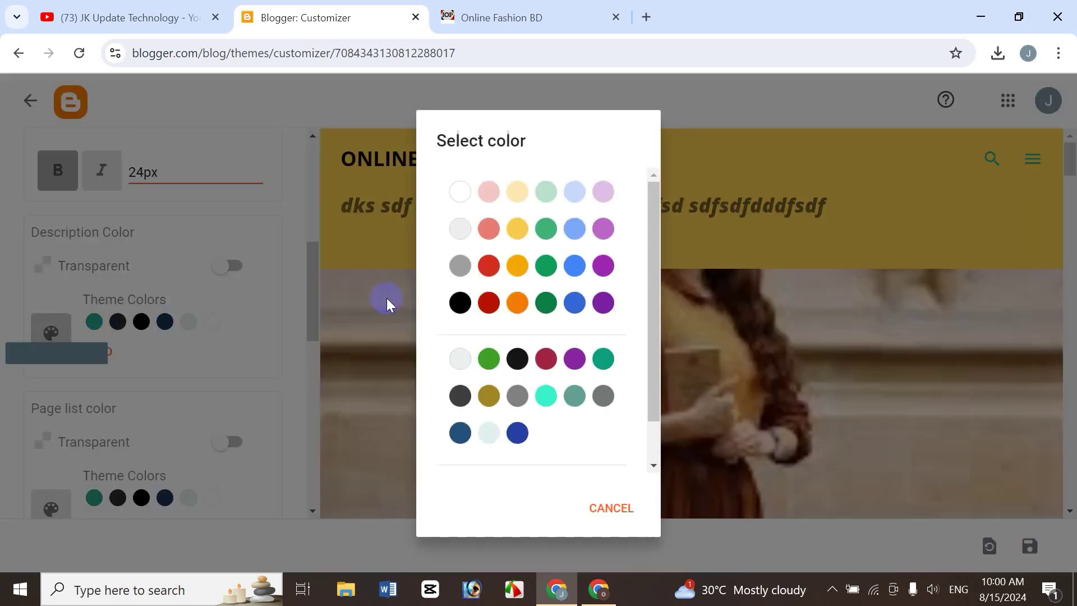
{"action": "scroll", "coordinate": [491, 314], "scroll_direction": "down", "scroll_amount": 1}
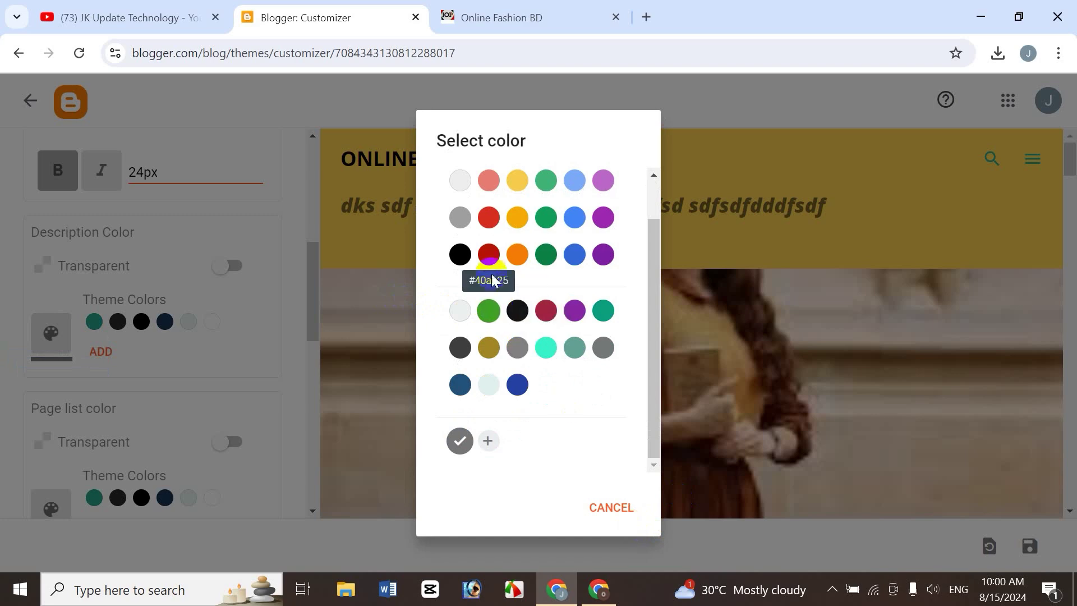
{"action": "left_click", "coordinate": [490, 253]}
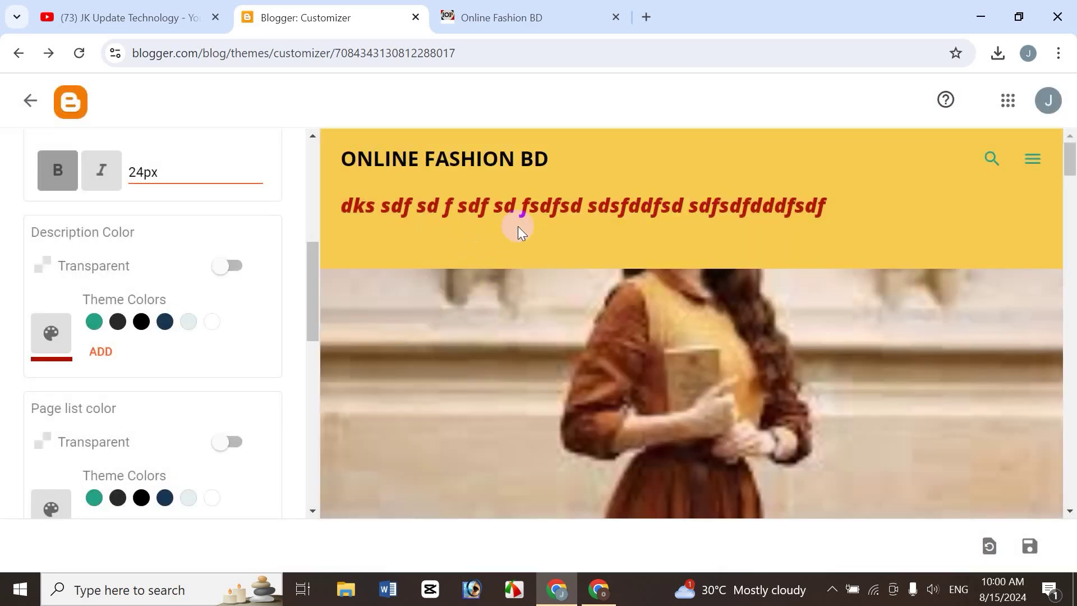
{"action": "left_click", "coordinate": [1032, 548]}
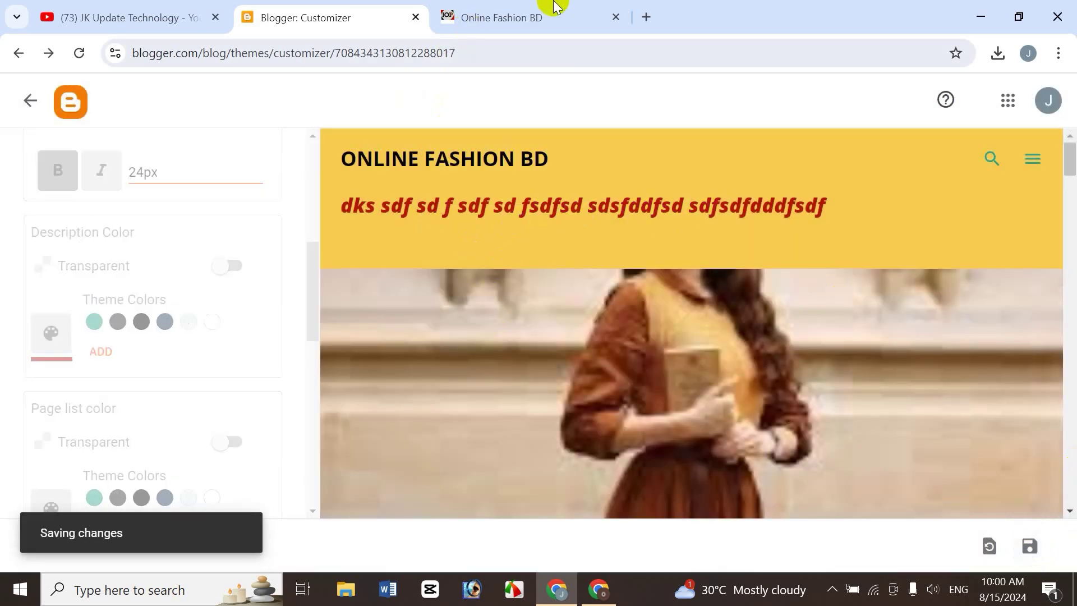
{"action": "left_click", "coordinate": [541, 13]}
{"action": "left_click", "coordinate": [76, 53]}
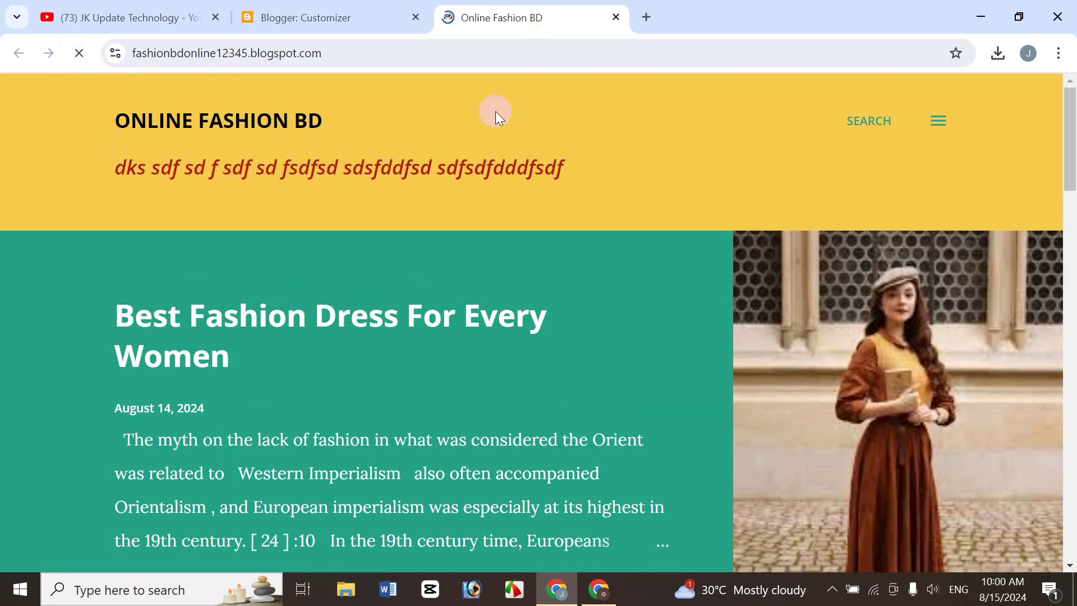
Clear all advanced changes to Header, save, and reload the live blog.
{"action": "left_click", "coordinate": [284, 10]}
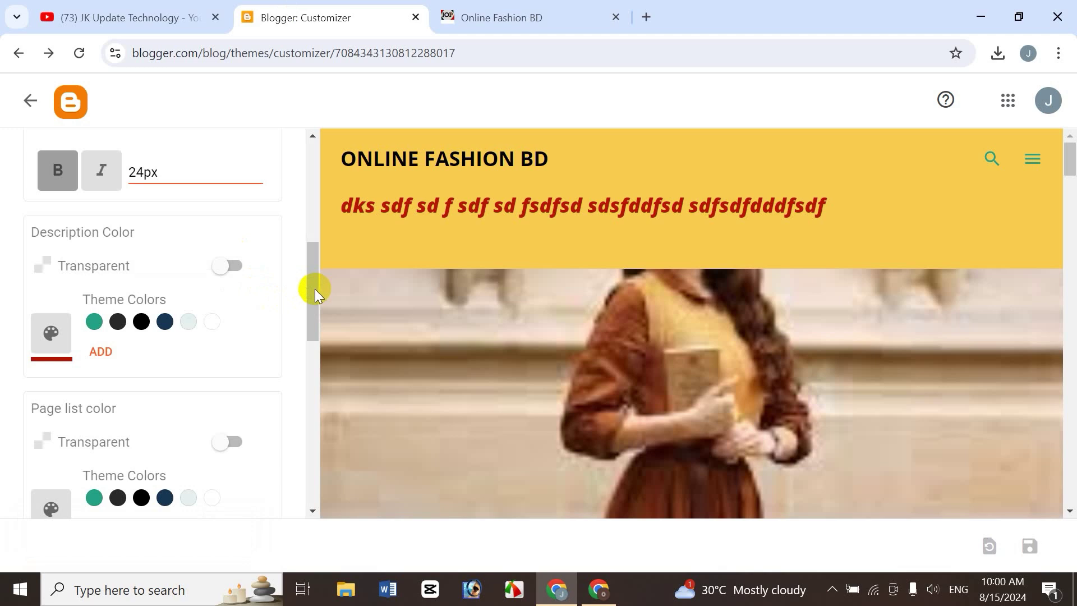
{"action": "left_click_drag", "start_coordinate": [314, 288], "coordinate": [315, 331]}
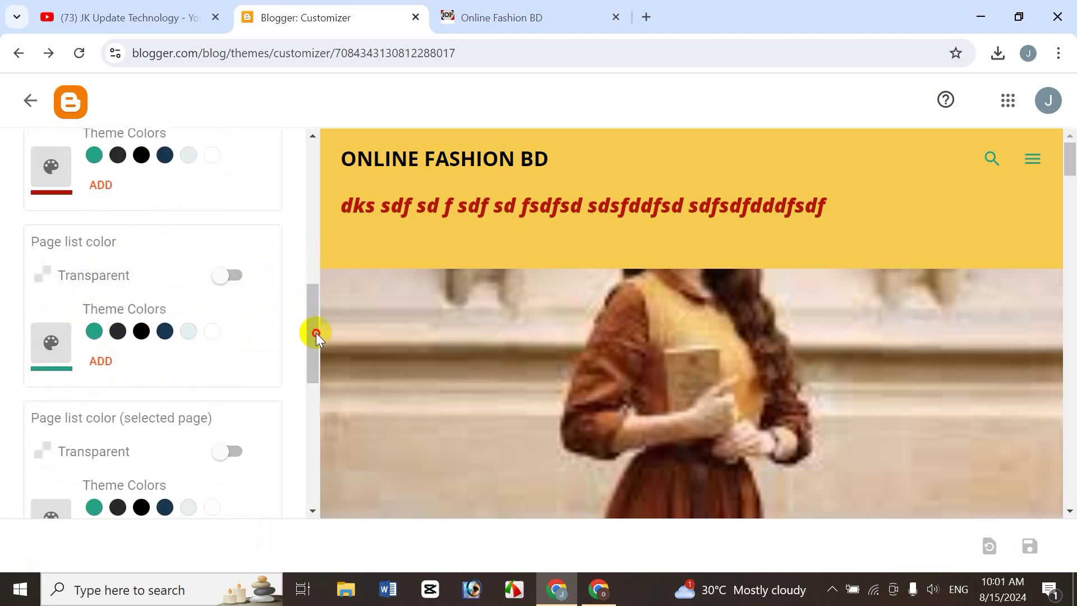
{"action": "left_click_drag", "start_coordinate": [314, 332], "coordinate": [316, 373]}
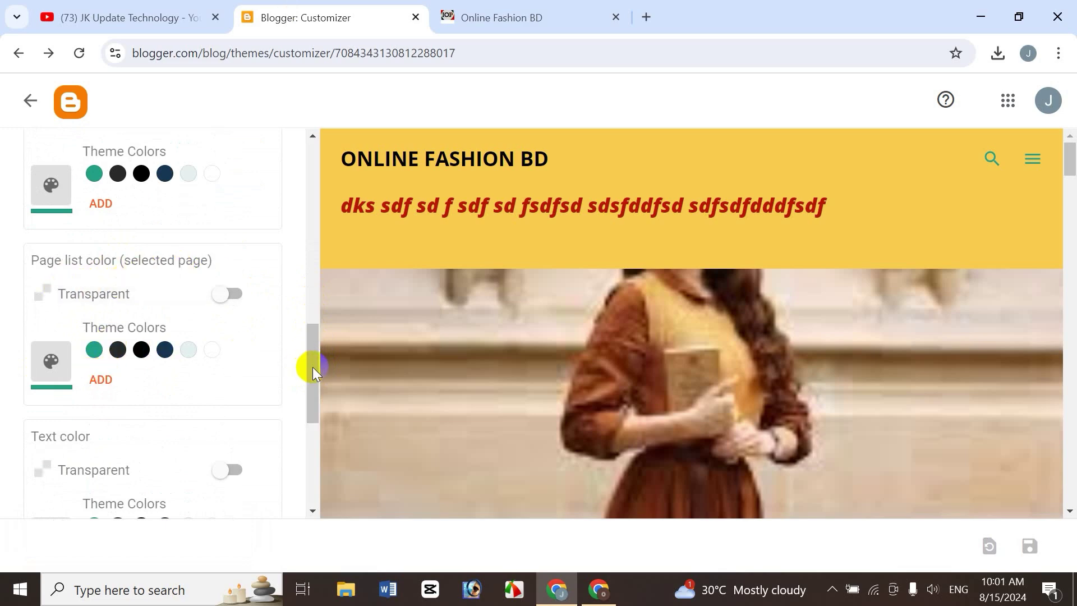
{"action": "left_click_drag", "start_coordinate": [312, 367], "coordinate": [307, 470]}
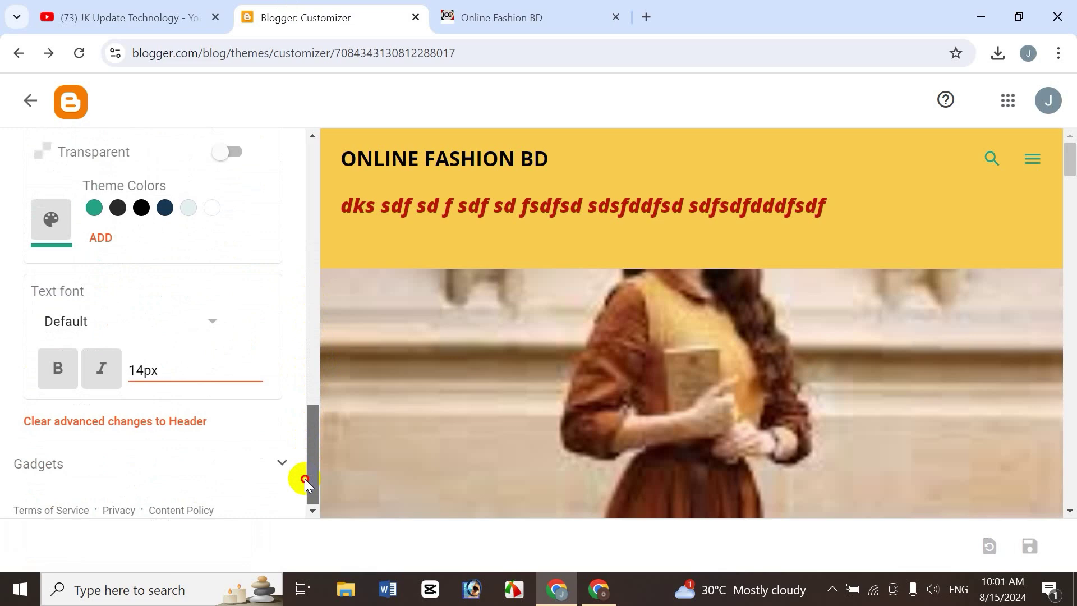
{"action": "left_click", "coordinate": [87, 429]}
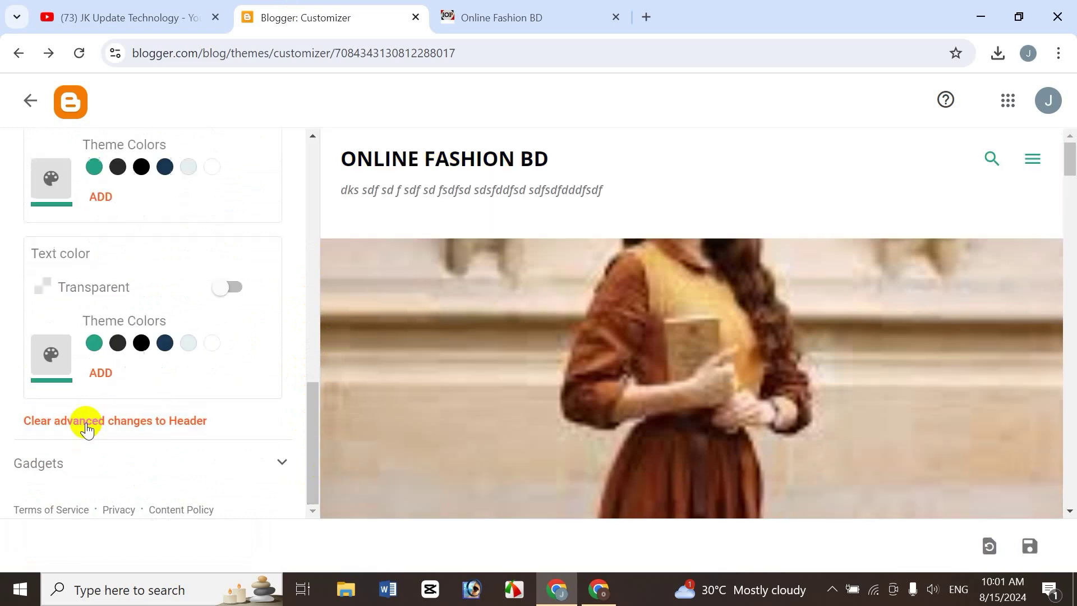
{"action": "left_click", "coordinate": [1047, 554]}
{"action": "left_click", "coordinate": [569, 16]}
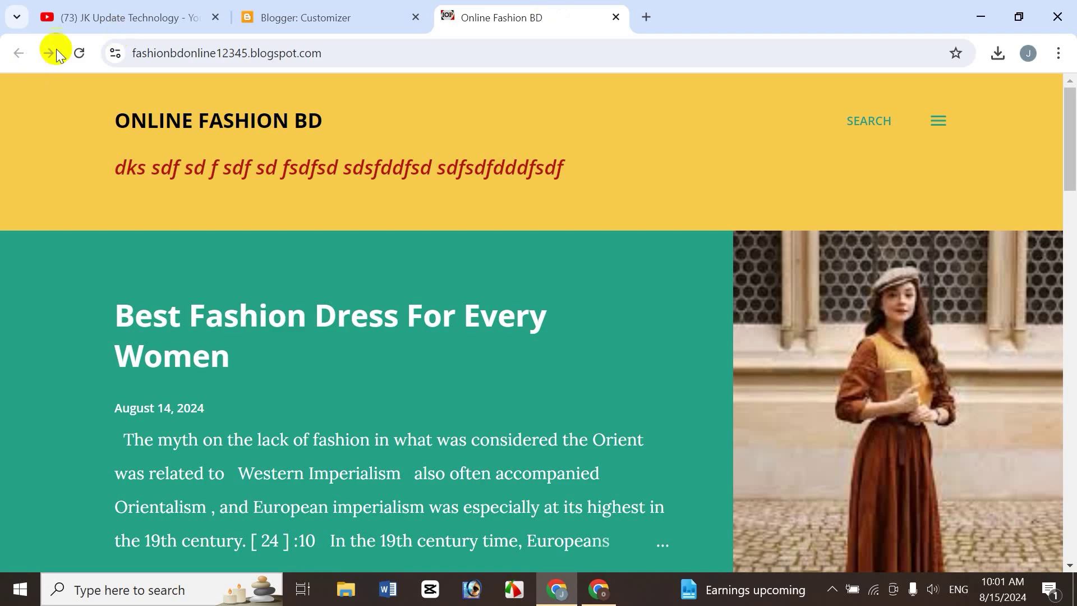
{"action": "left_click", "coordinate": [77, 49]}
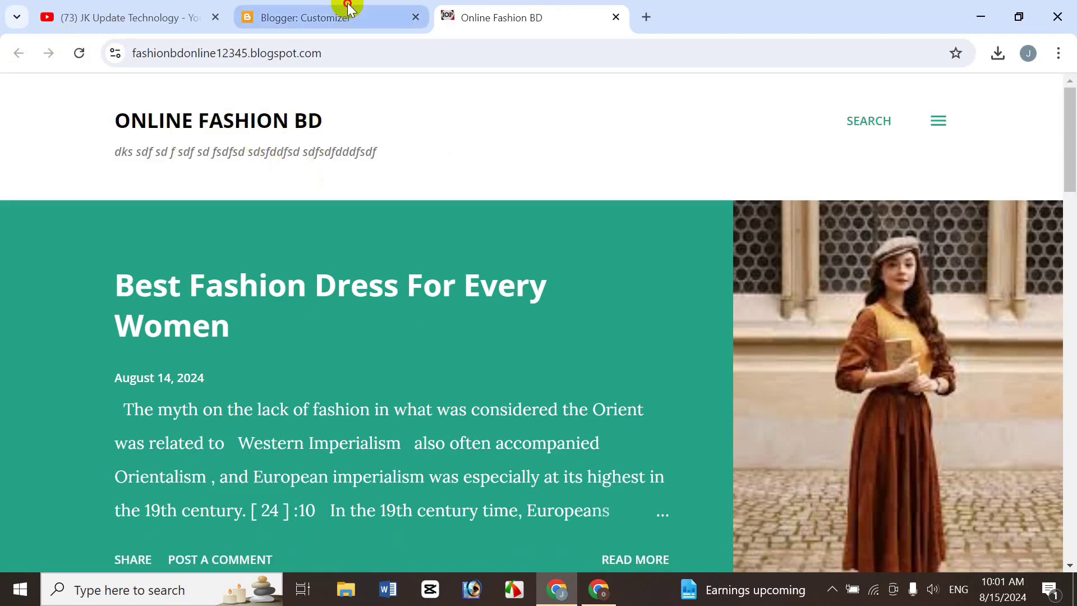
Show the Search settings in the advanced theme options to view its input font.
{"action": "left_click", "coordinate": [347, 9]}
{"action": "left_click_drag", "start_coordinate": [315, 433], "coordinate": [329, 150]}
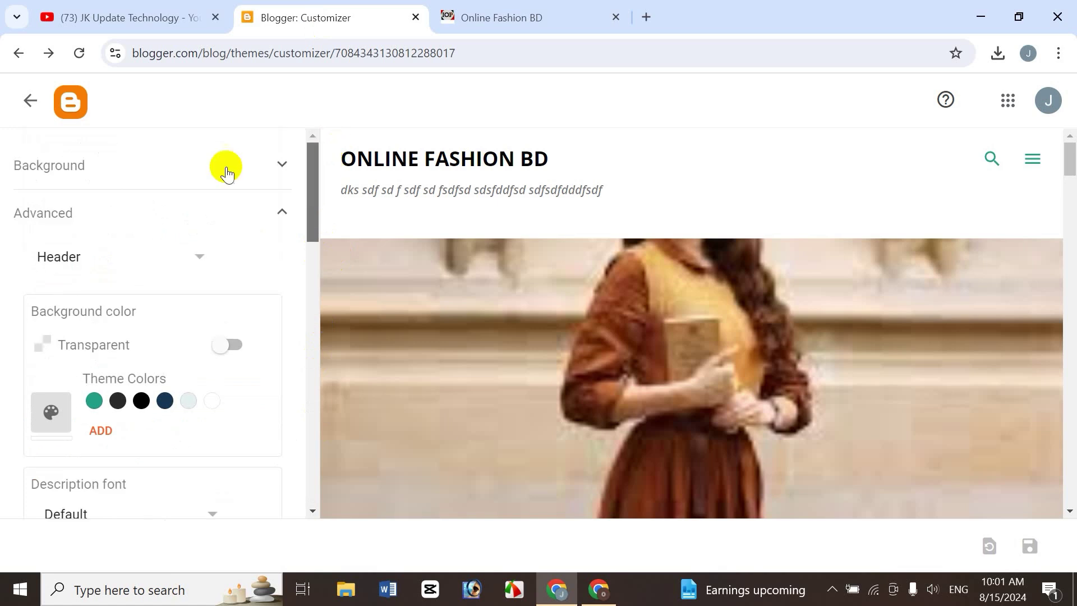
{"action": "left_click", "coordinate": [197, 263]}
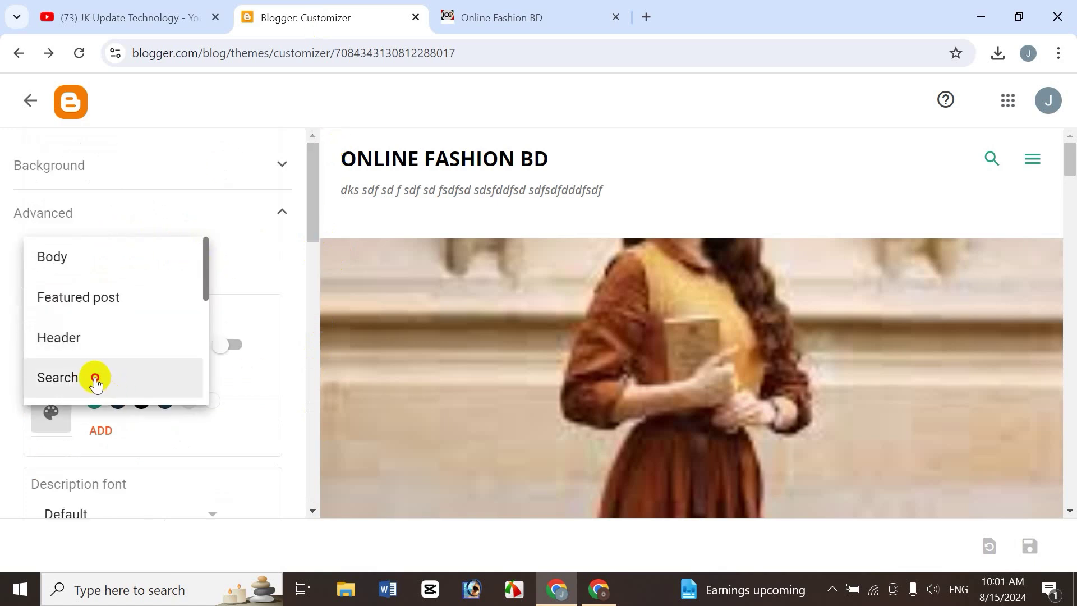
{"action": "left_click", "coordinate": [97, 379]}
Leave the customizer for the blog's Theme page and reopen the live blog in a new tab.
{"action": "left_click", "coordinate": [615, 16]}
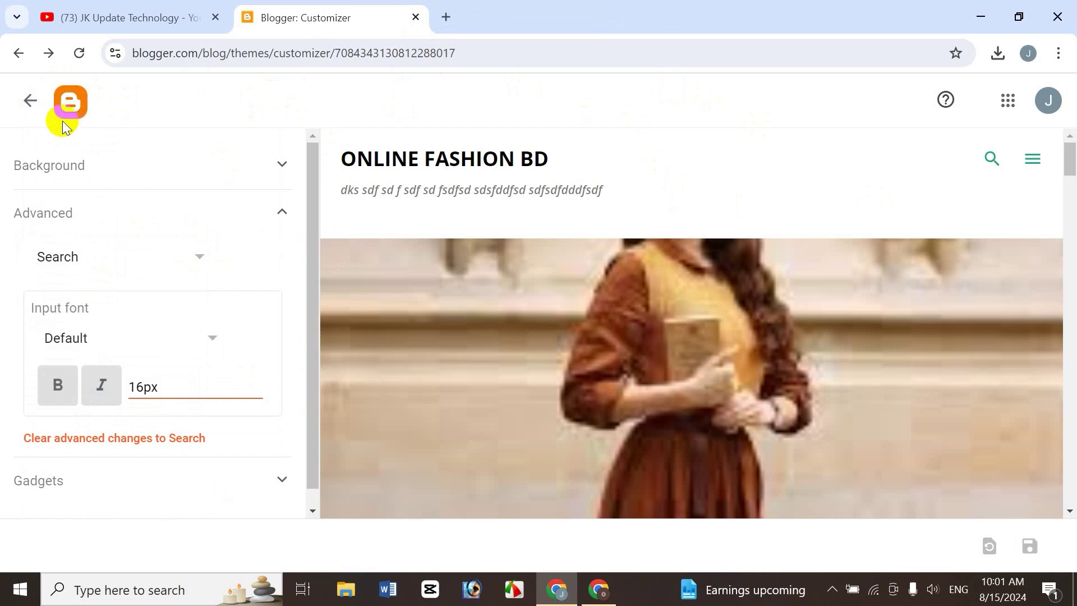
{"action": "left_click", "coordinate": [25, 103]}
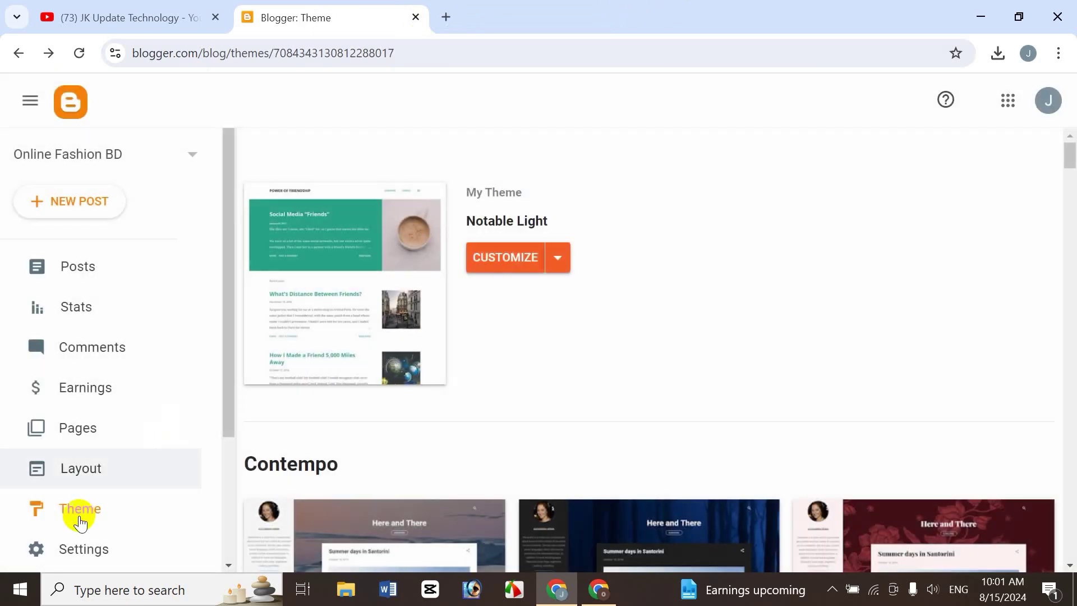
{"action": "scroll", "coordinate": [233, 469], "scroll_direction": "down", "scroll_amount": 2}
{"action": "left_click", "coordinate": [90, 499]}
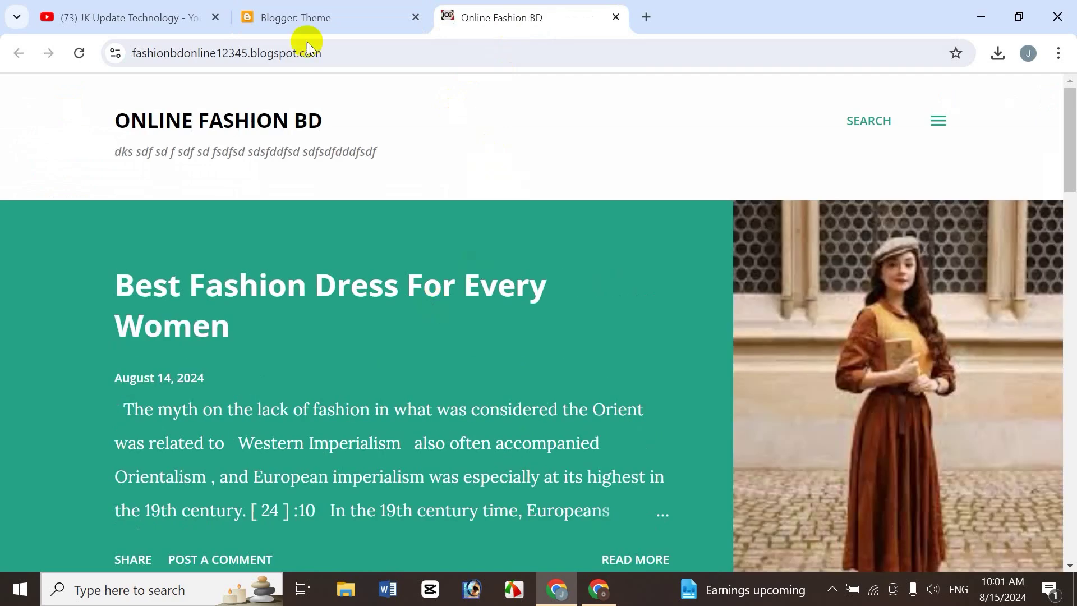
{"action": "left_click", "coordinate": [306, 8]}
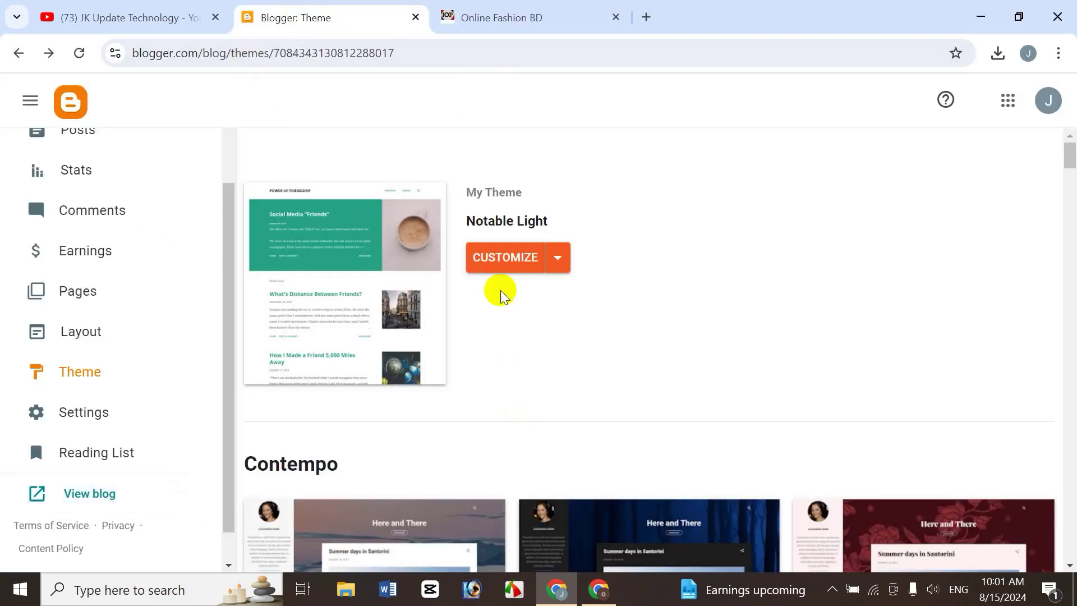
Open the Notable Light theme customizer and show the Search settings in the advanced options.
{"action": "left_click", "coordinate": [501, 271]}
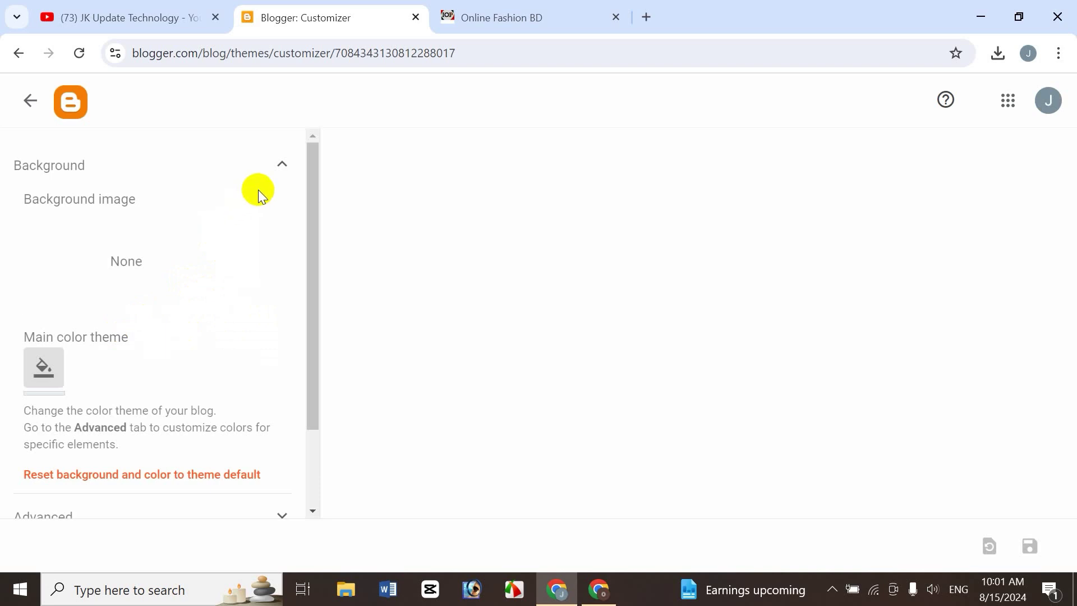
{"action": "scroll", "coordinate": [269, 427], "scroll_direction": "down", "scroll_amount": 2}
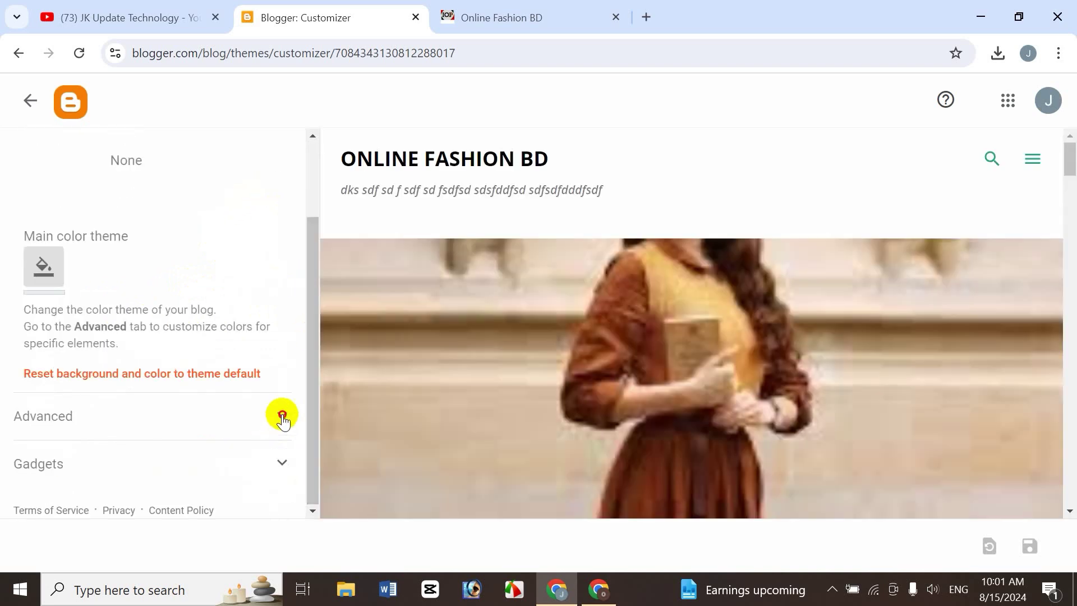
{"action": "left_click", "coordinate": [282, 414]}
{"action": "left_click", "coordinate": [104, 267]}
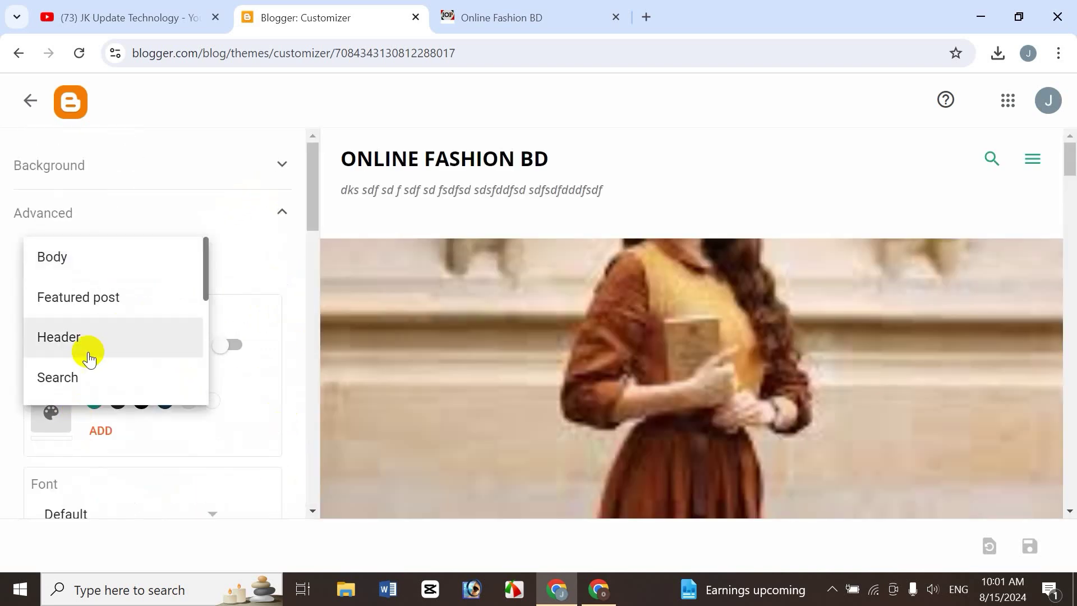
{"action": "left_click", "coordinate": [79, 375]}
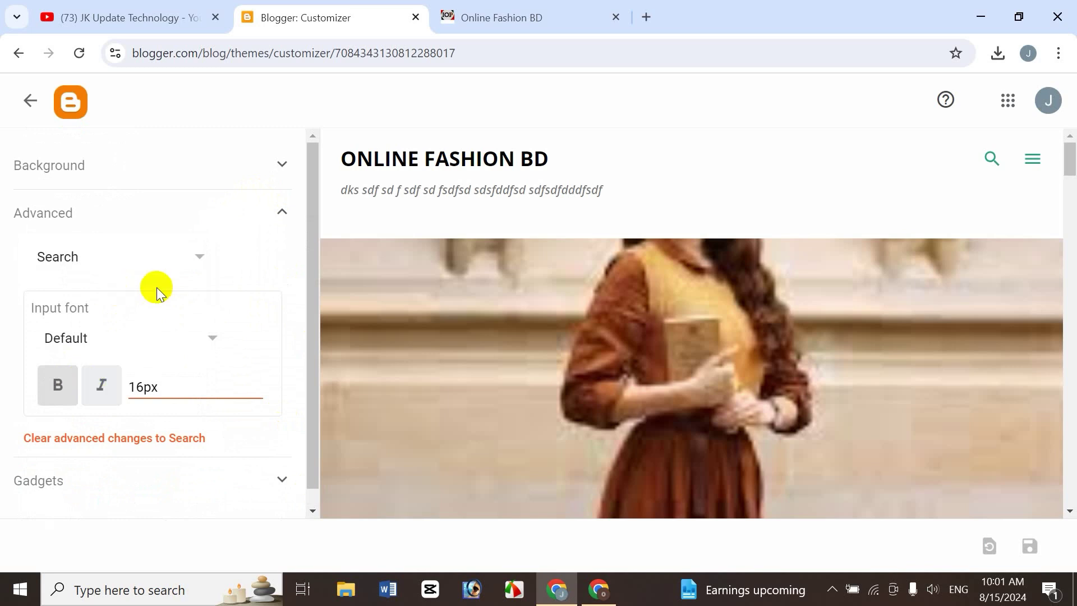
Open the search field on the live blog to view its current font, and return to the customizer.
{"action": "left_click", "coordinate": [569, 20]}
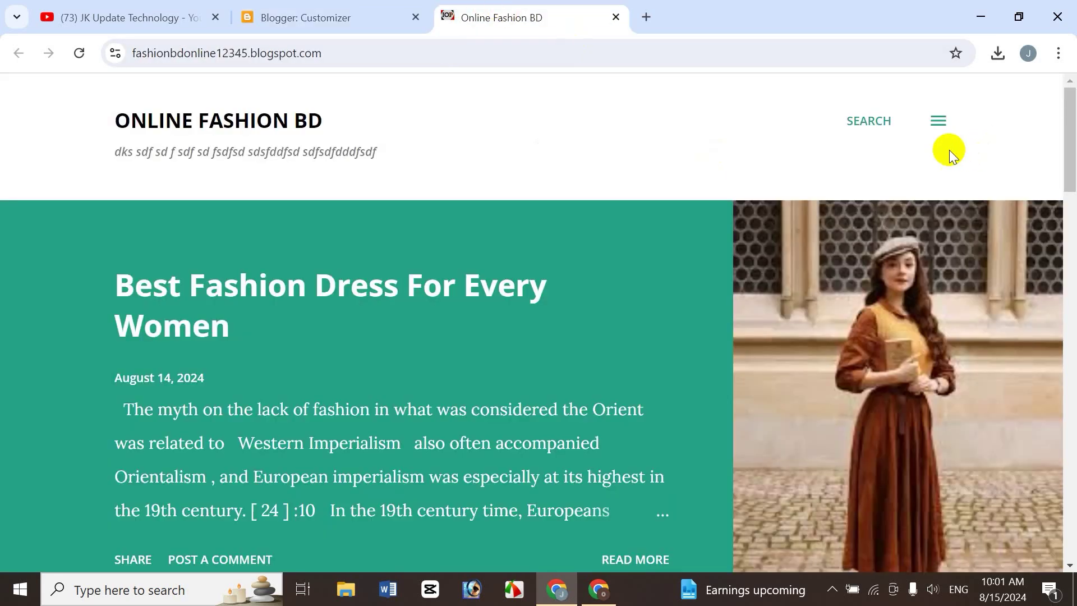
{"action": "left_click", "coordinate": [888, 122]}
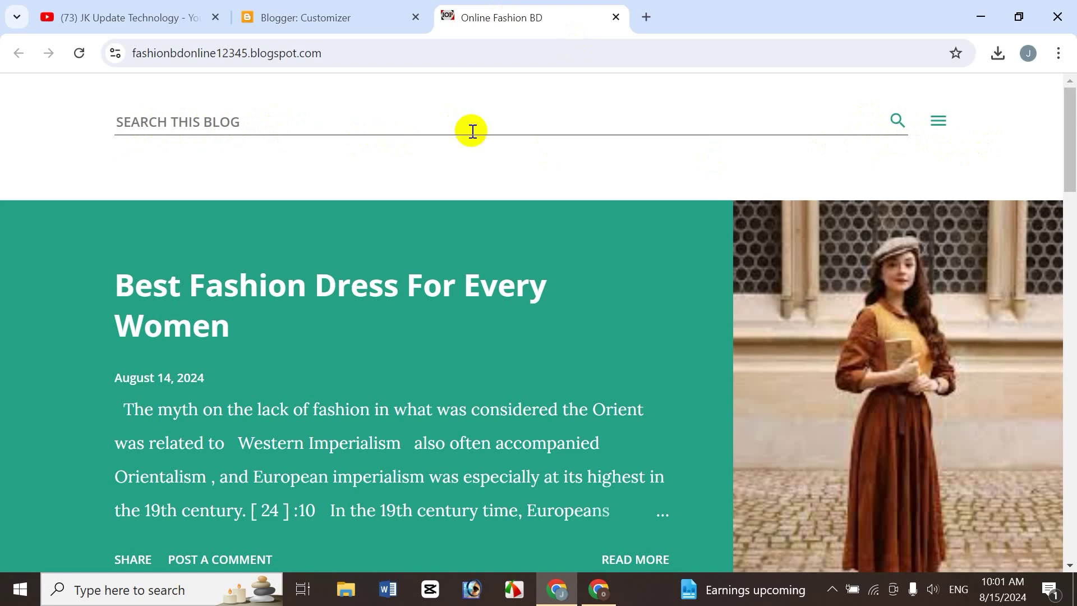
{"action": "left_click", "coordinate": [44, 128]}
{"action": "left_click", "coordinate": [324, 9]}
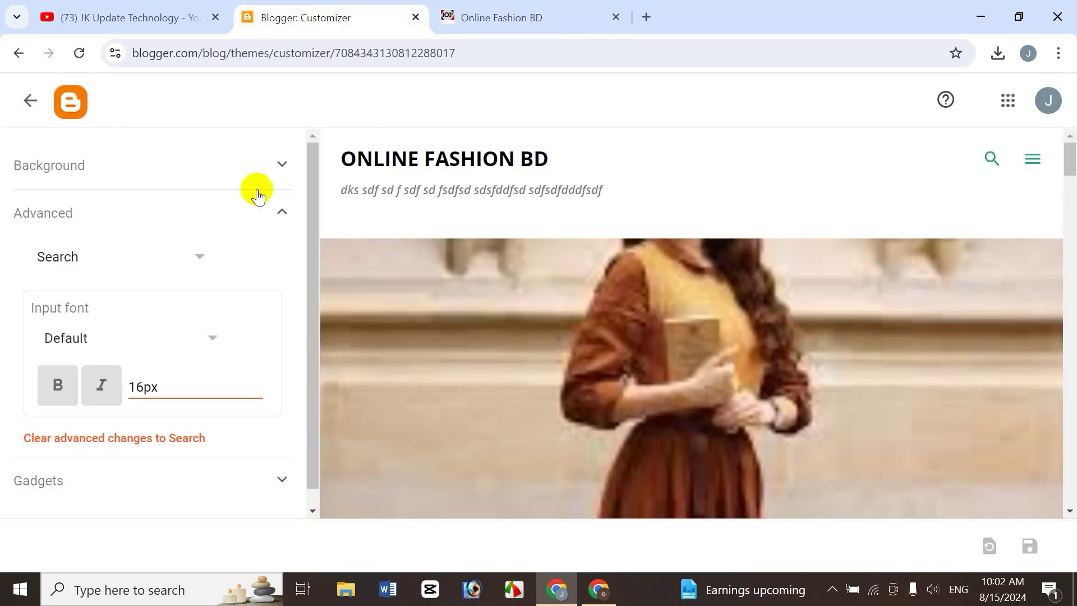
Set the Search input font to Damion at 26px with bold and italic, and save the changes.
{"action": "left_click", "coordinate": [211, 343]}
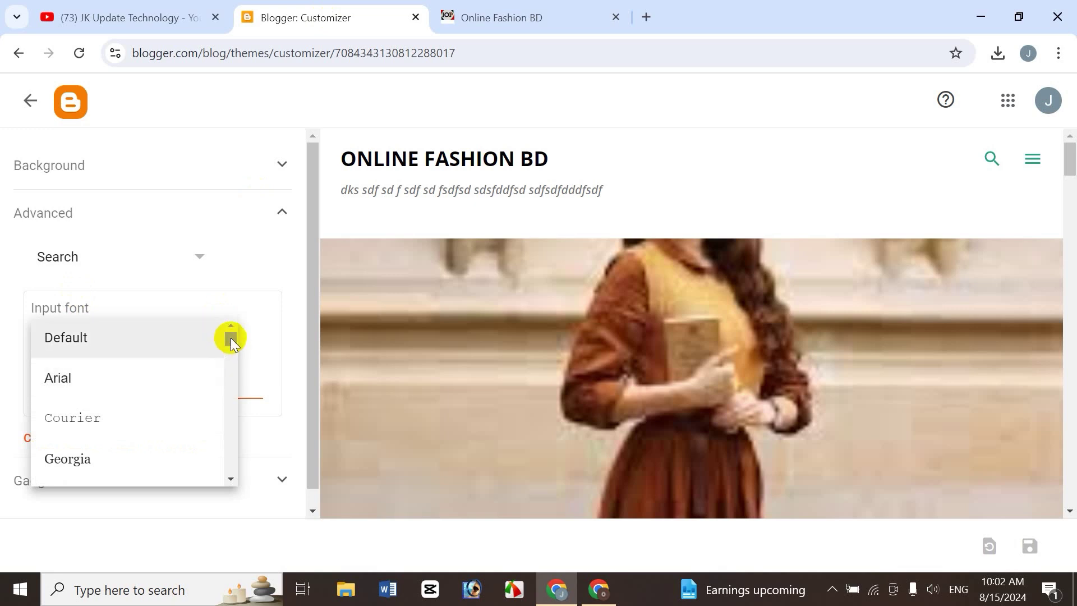
{"action": "left_click_drag", "start_coordinate": [231, 339], "coordinate": [223, 372]}
{"action": "left_click", "coordinate": [80, 430]}
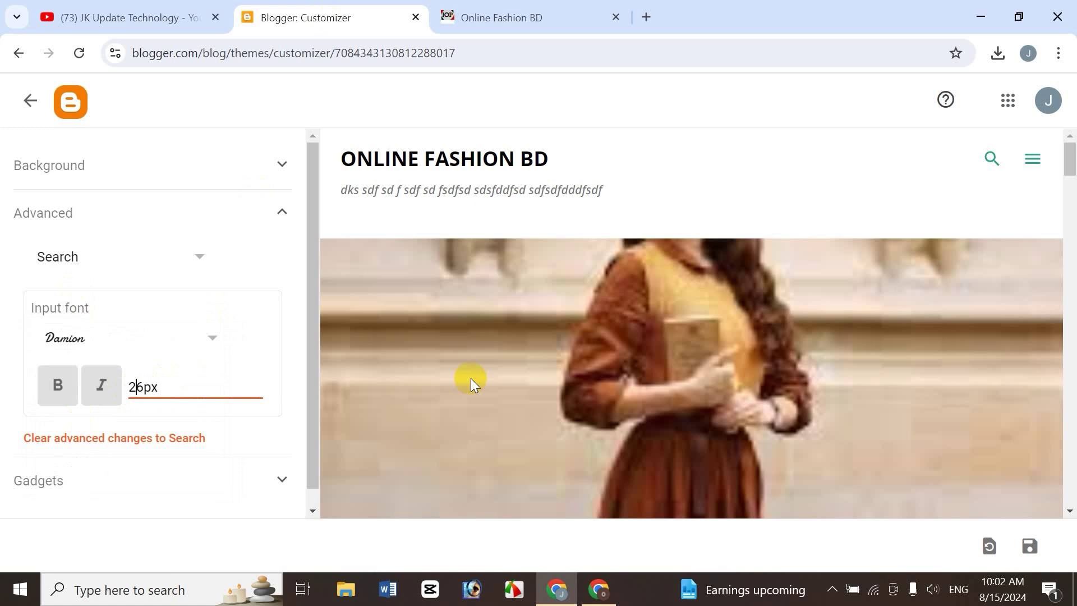
{"action": "left_click", "coordinate": [72, 384]}
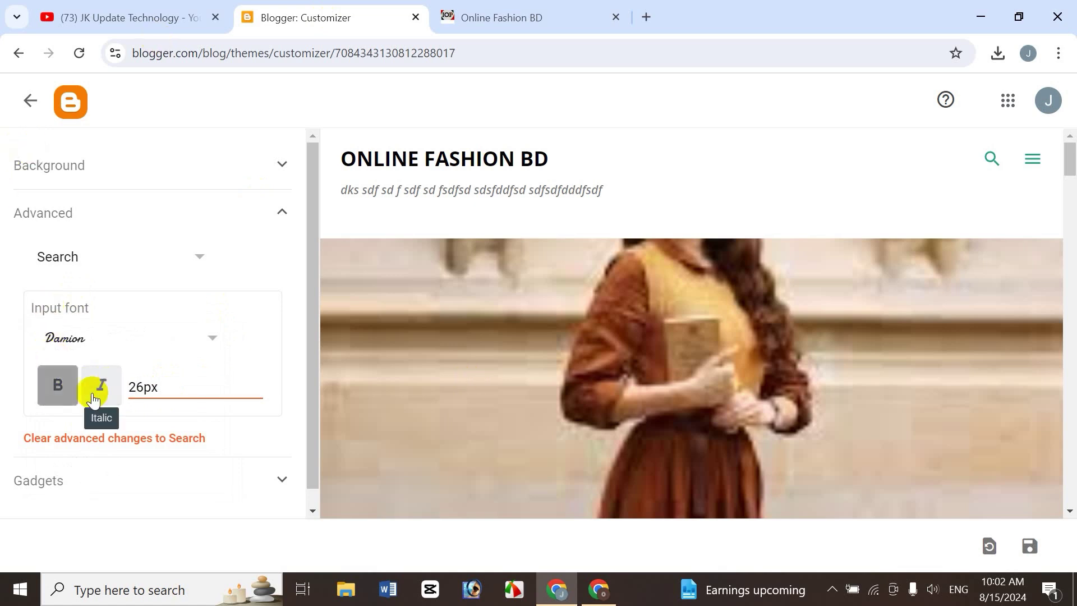
{"action": "left_click", "coordinate": [1031, 545]}
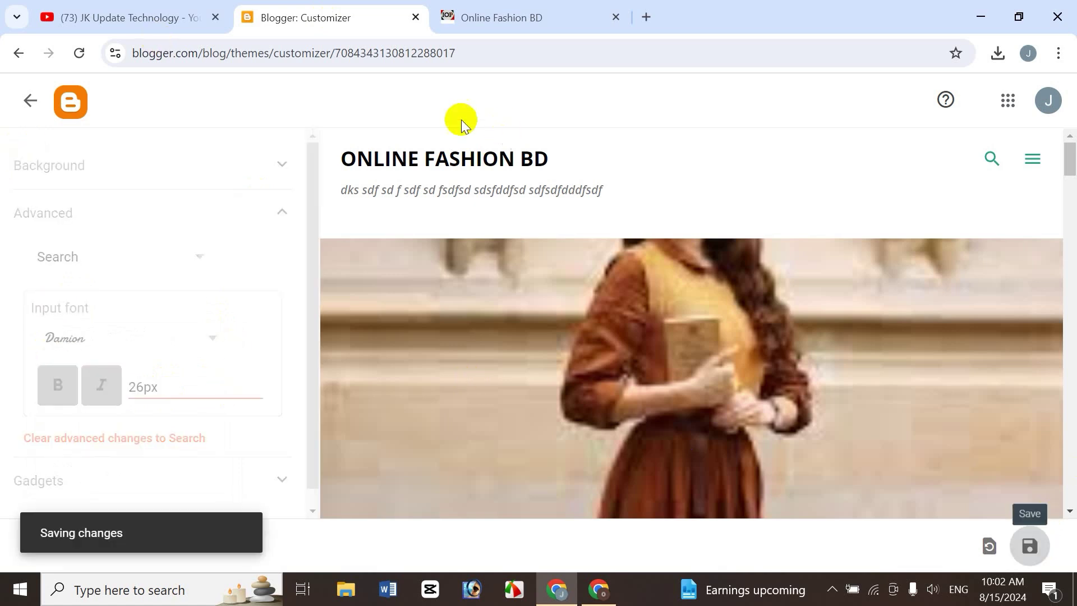
Reload the live blog and open its search field to check the new input font.
{"action": "left_click", "coordinate": [542, 8]}
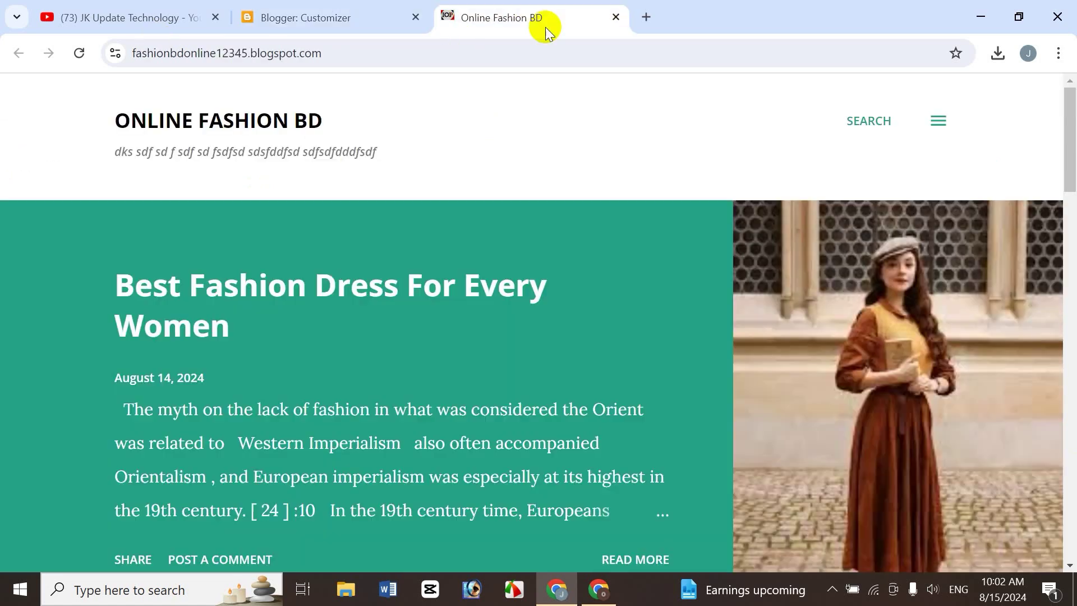
{"action": "left_click", "coordinate": [82, 59]}
{"action": "left_click", "coordinate": [882, 122]}
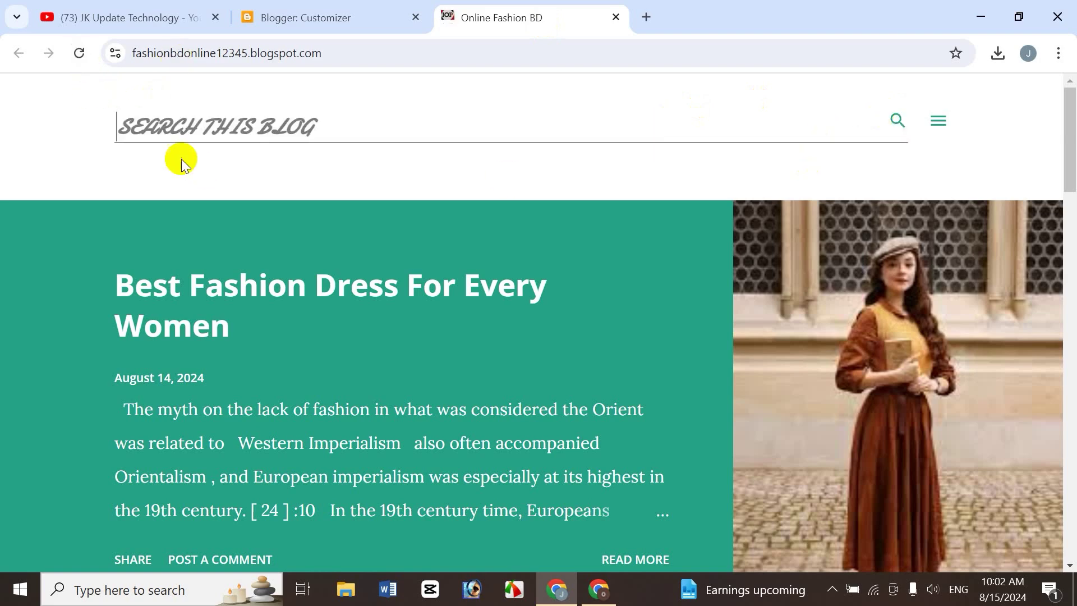
{"action": "left_click", "coordinate": [365, 176]}
Return to the customizer, clear all advanced changes to Search, and save.
{"action": "left_click", "coordinate": [327, 18]}
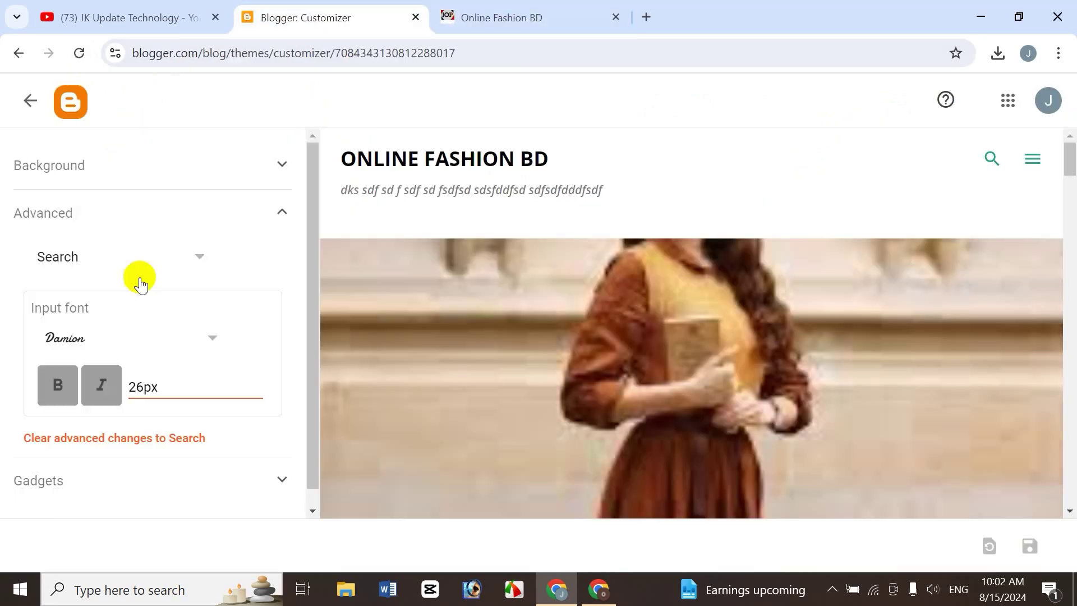
{"action": "left_click", "coordinate": [108, 444]}
{"action": "left_click", "coordinate": [1031, 547]}
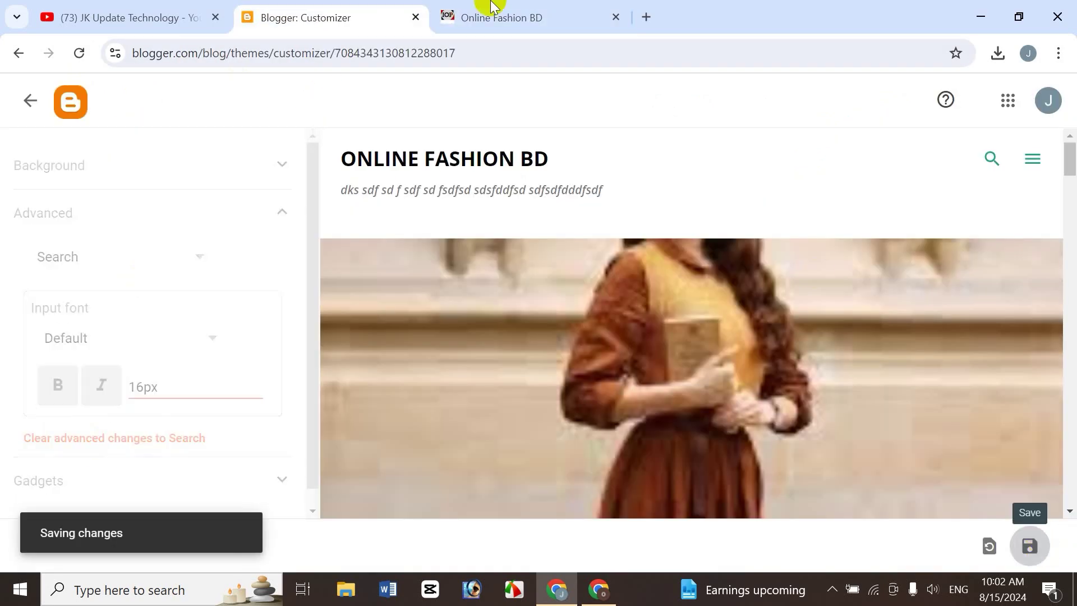
Reload the live blog and open its search field to check the font after the Search reset.
{"action": "left_click", "coordinate": [492, 15]}
{"action": "left_click", "coordinate": [80, 53]}
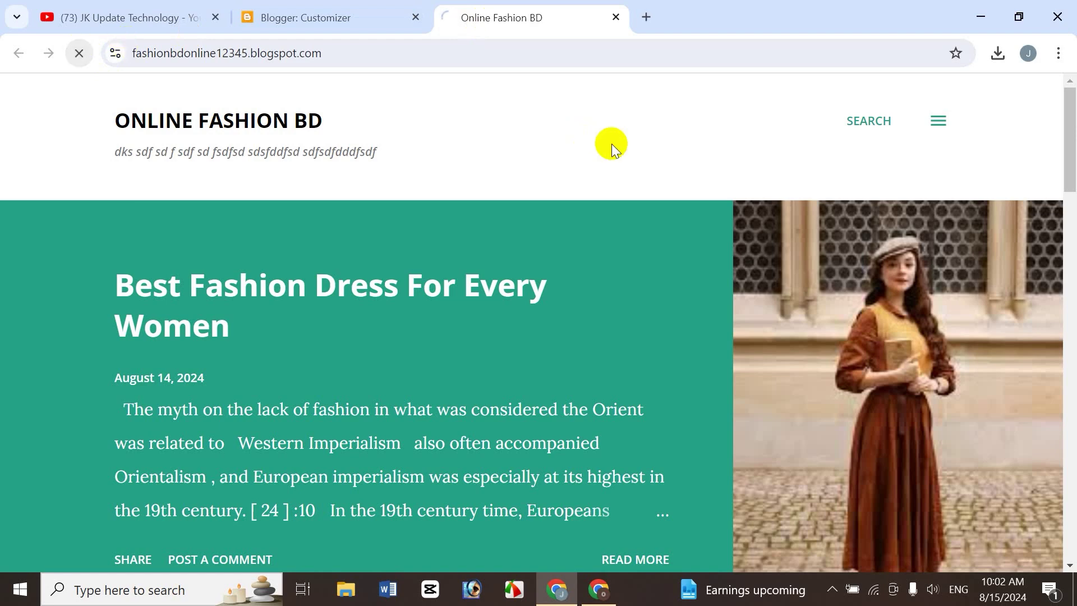
{"action": "left_click", "coordinate": [876, 133]}
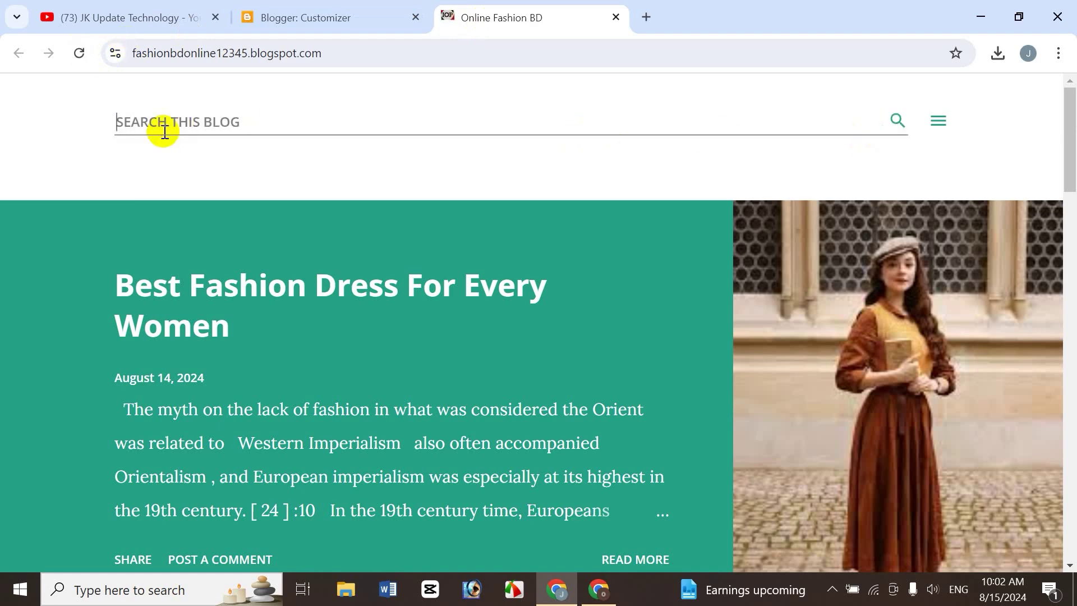
{"action": "left_click", "coordinate": [170, 186]}
Return to the customizer, view the list of advanced sections, and collapse the Advanced options.
{"action": "left_click", "coordinate": [256, 17]}
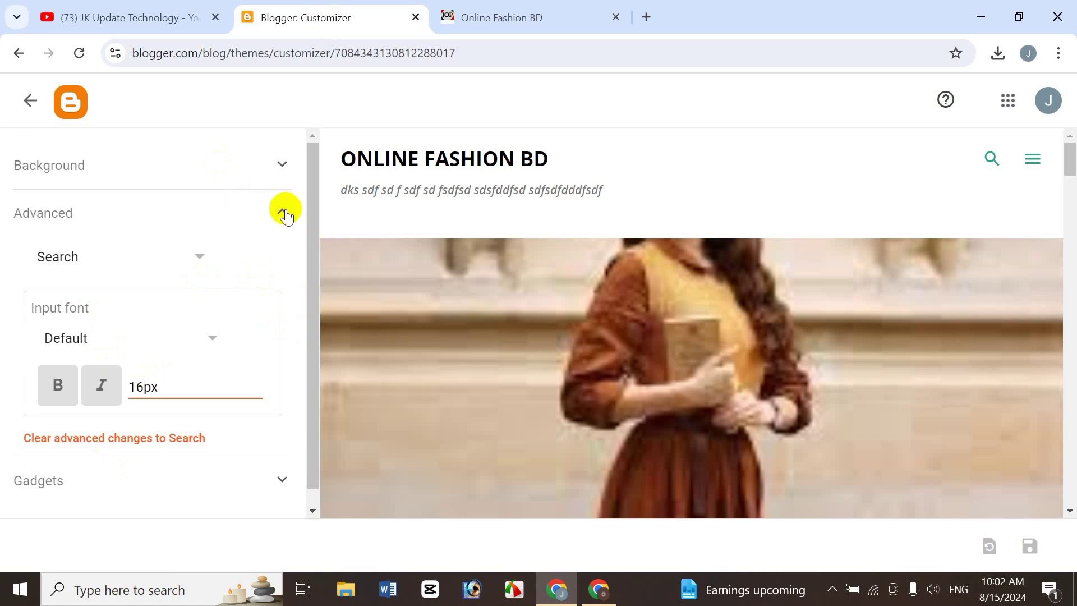
{"action": "left_click", "coordinate": [200, 258]}
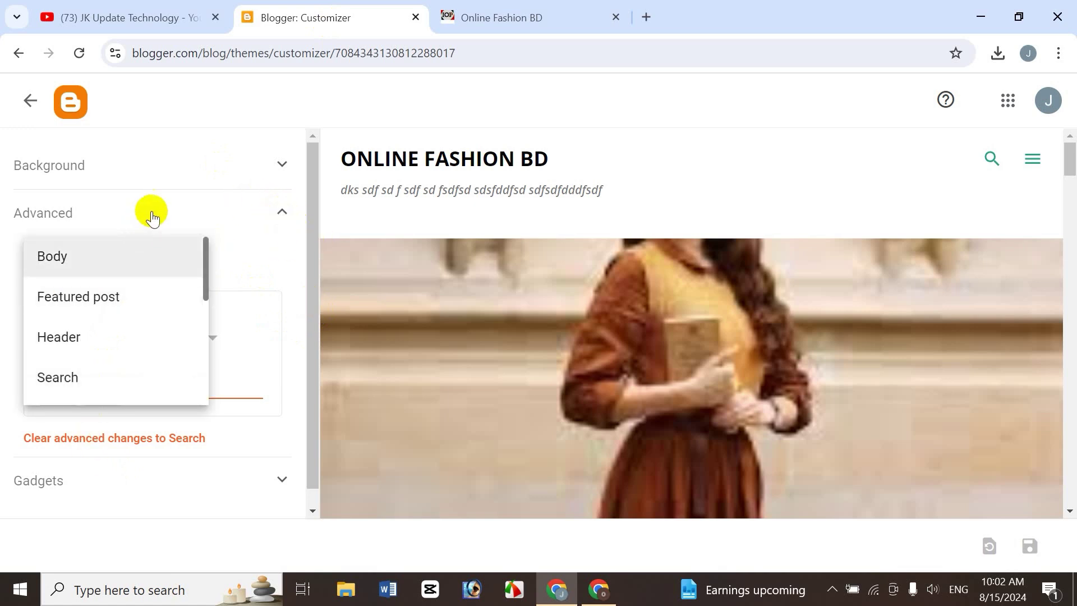
{"action": "left_click", "coordinate": [39, 211]}
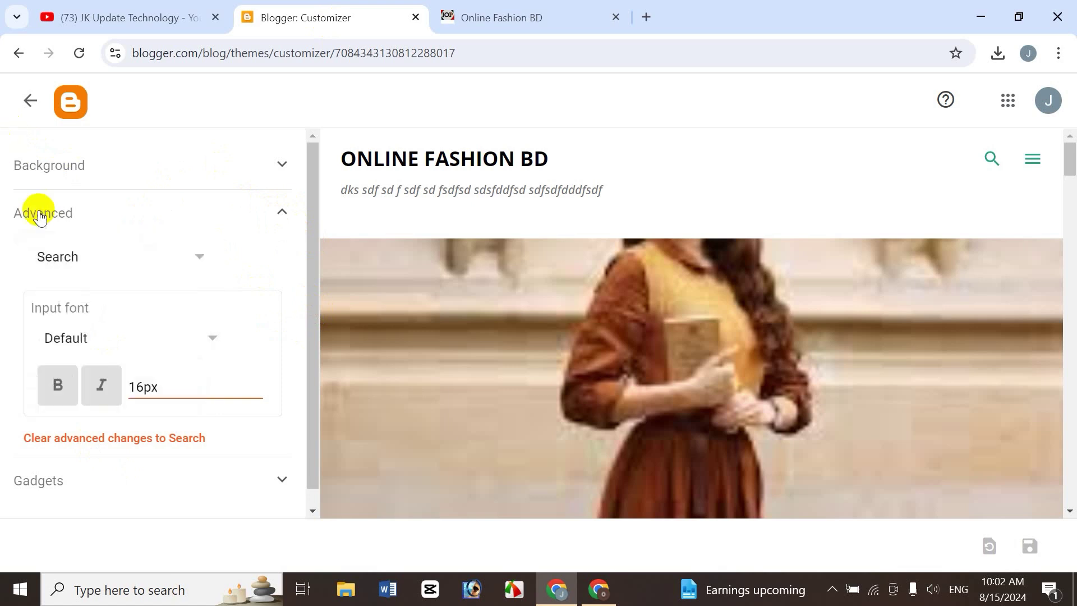
{"action": "left_click", "coordinate": [281, 220]}
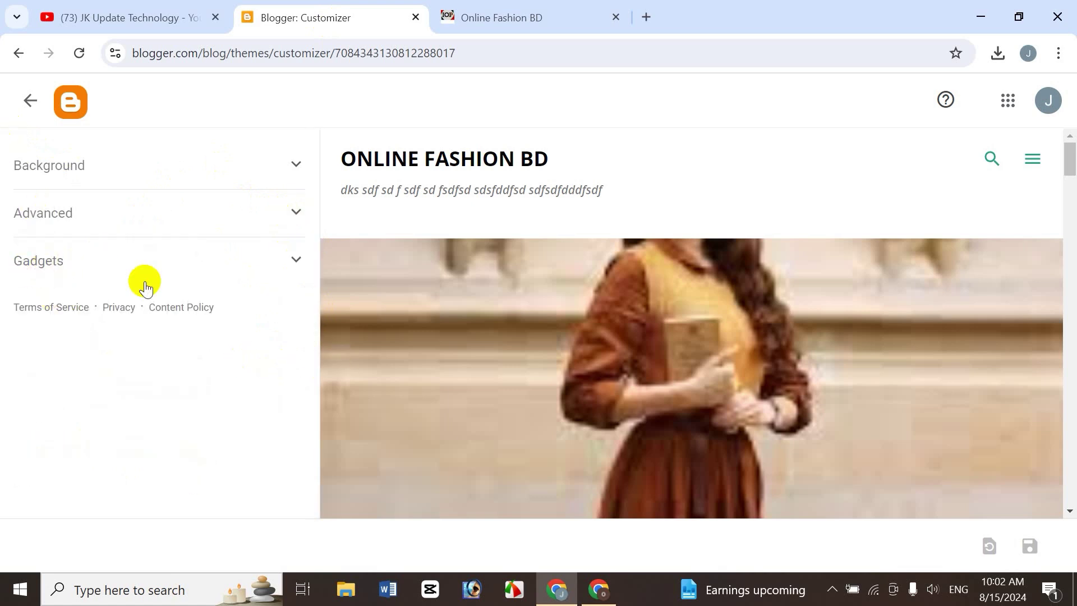
Expand the Gadgets options, show the Pages gadget's setting, and glance at the live blog.
{"action": "left_click", "coordinate": [294, 262]}
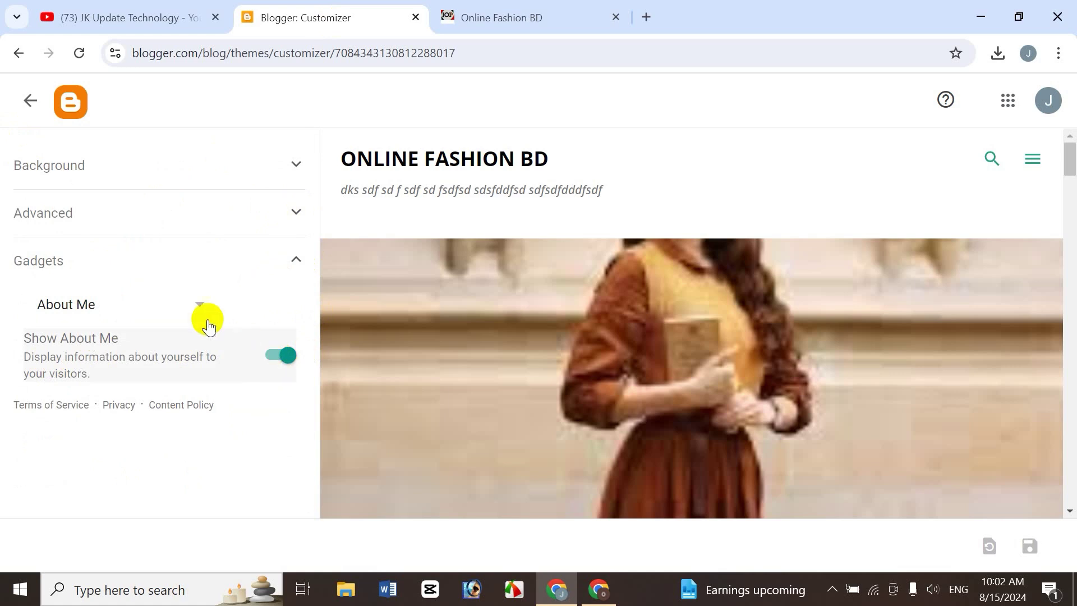
{"action": "left_click", "coordinate": [199, 302]}
{"action": "left_click", "coordinate": [101, 346]}
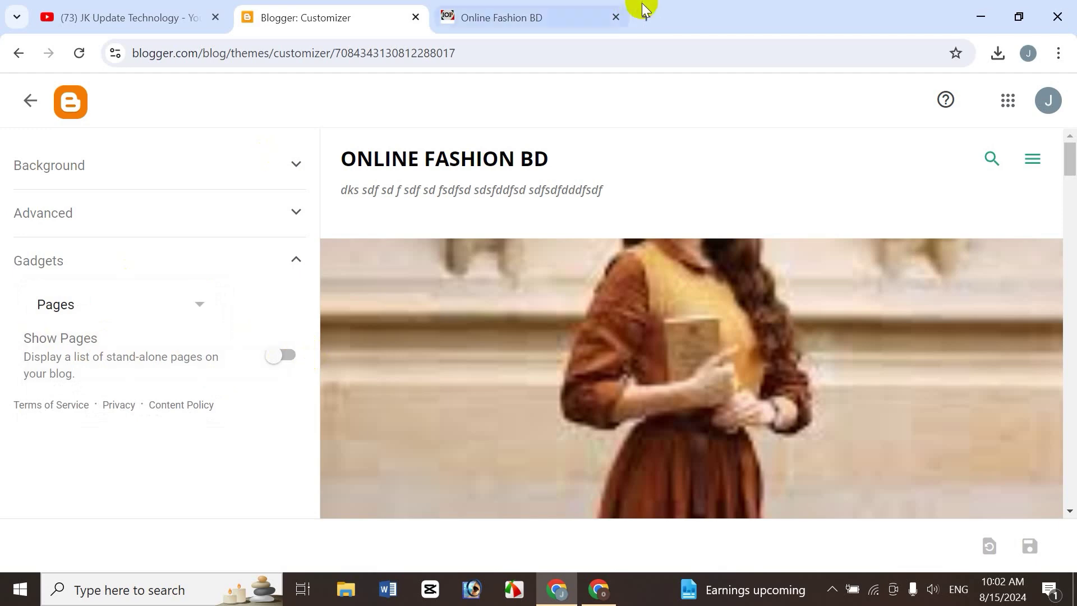
{"action": "left_click", "coordinate": [596, 18]}
{"action": "left_click", "coordinate": [332, 15]}
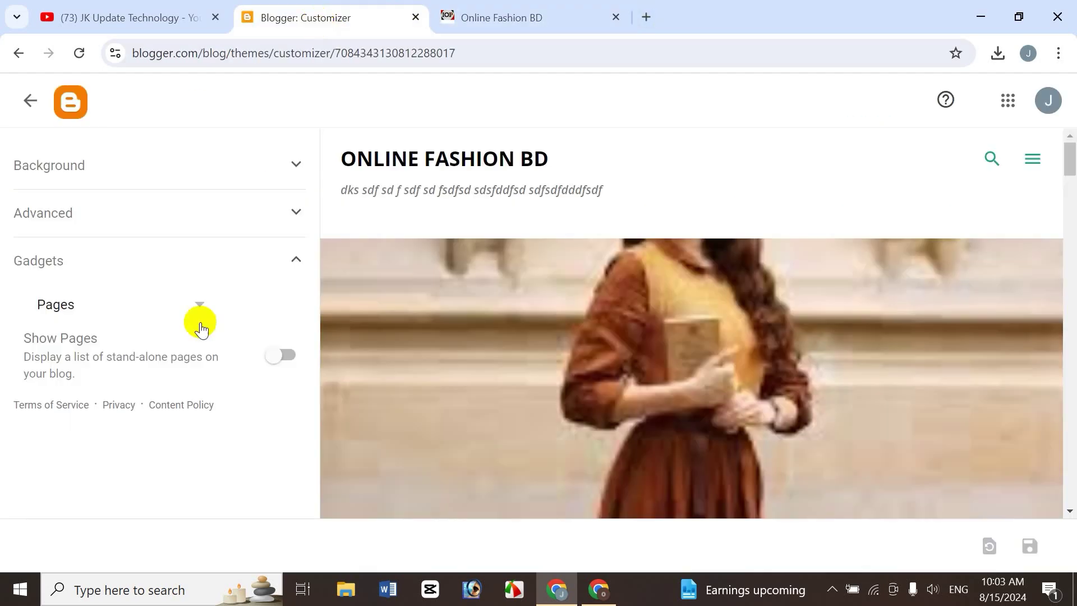
Show the Blog Archive gadget's setting, view the live blog, and return to the customizer.
{"action": "left_click", "coordinate": [202, 305]}
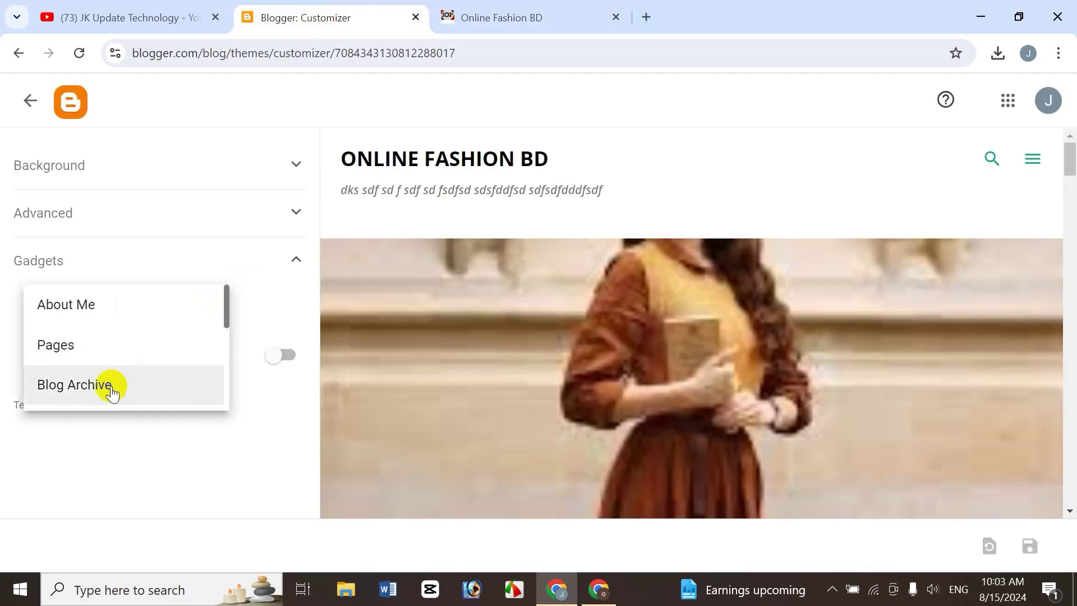
{"action": "left_click", "coordinate": [112, 393]}
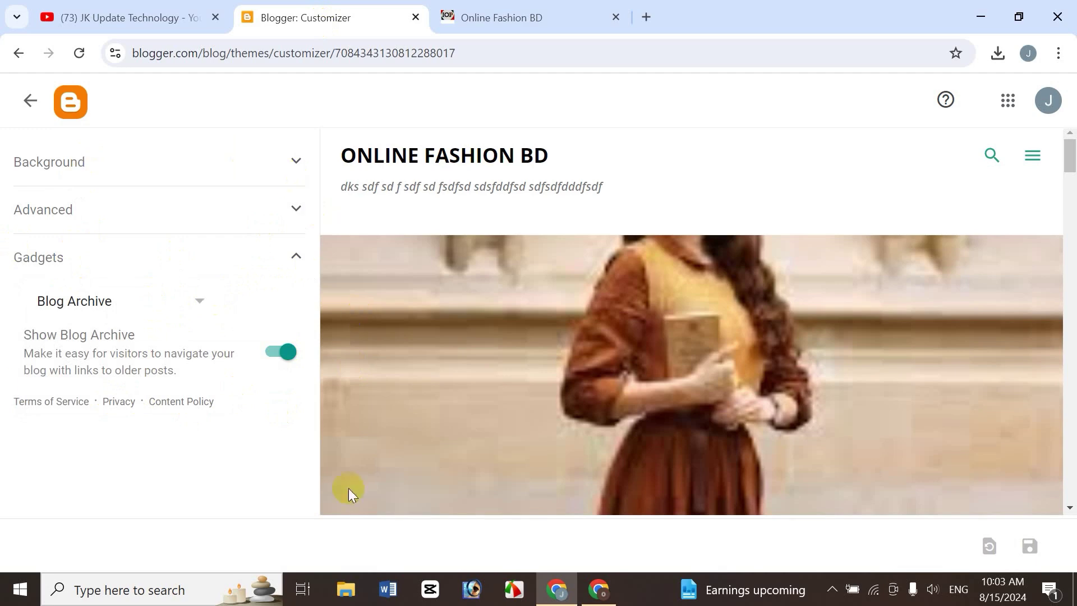
{"action": "left_click", "coordinate": [558, 19]}
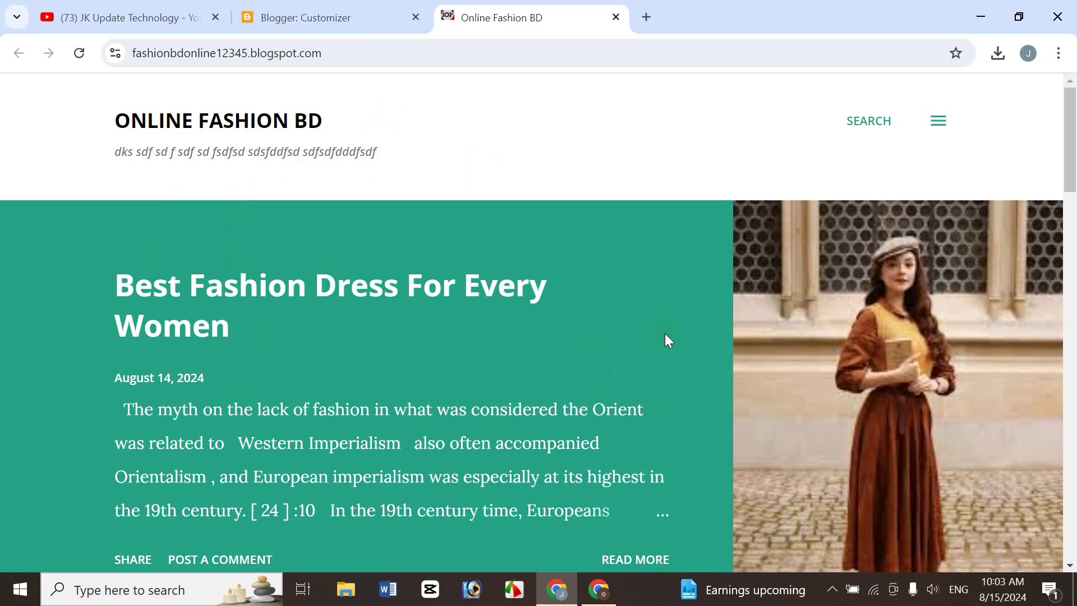
{"action": "left_click", "coordinate": [272, 17]}
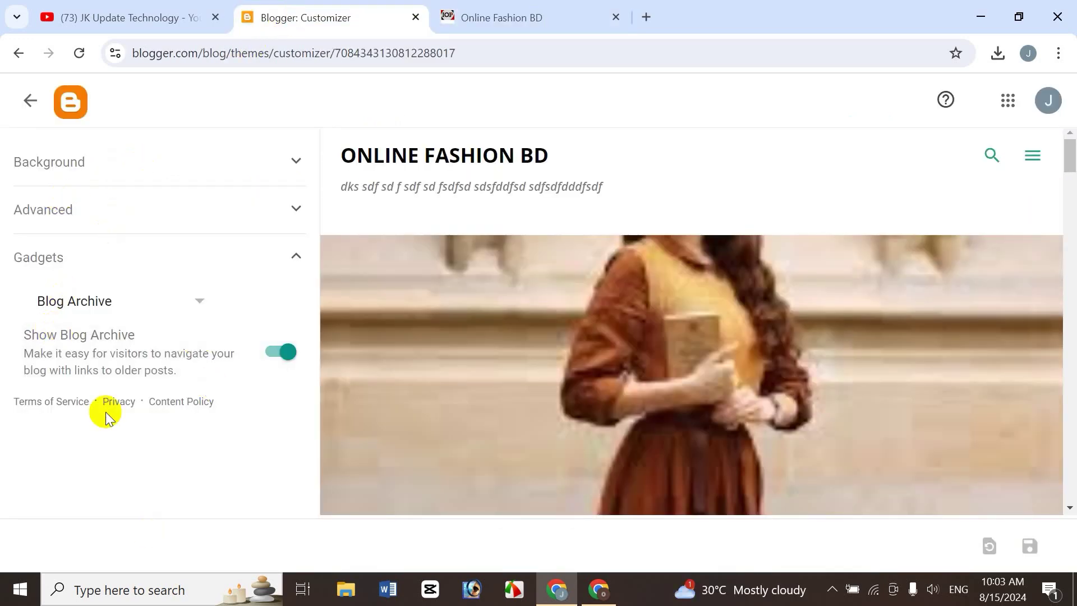
Leave the customizer for the blog's Theme page and look over the live blog's appearance.
{"action": "left_click", "coordinate": [29, 102]}
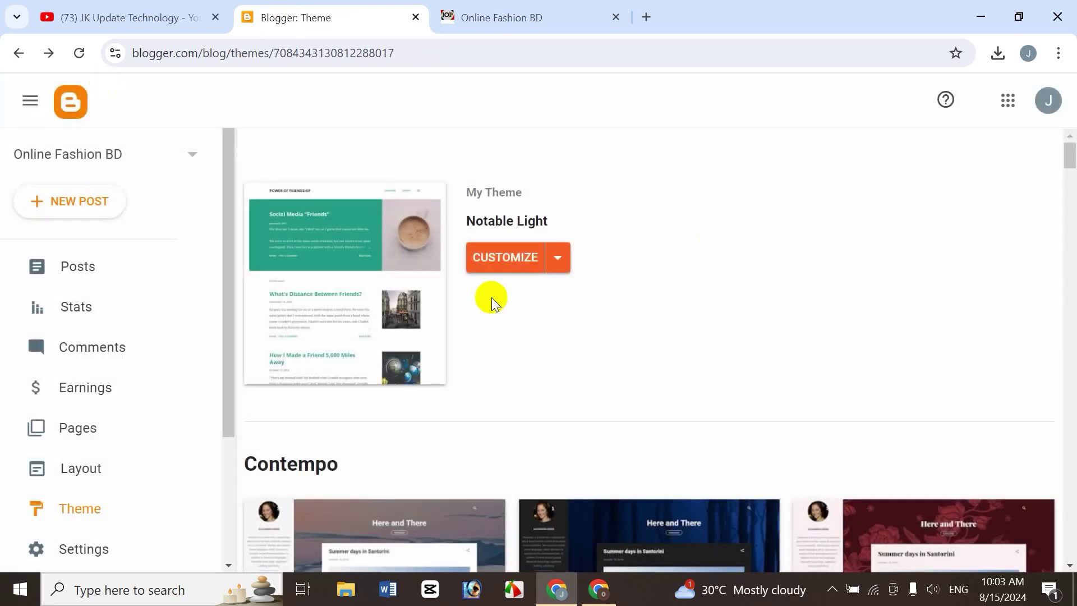
{"action": "left_click", "coordinate": [519, 17]}
{"action": "left_click", "coordinate": [334, 17]}
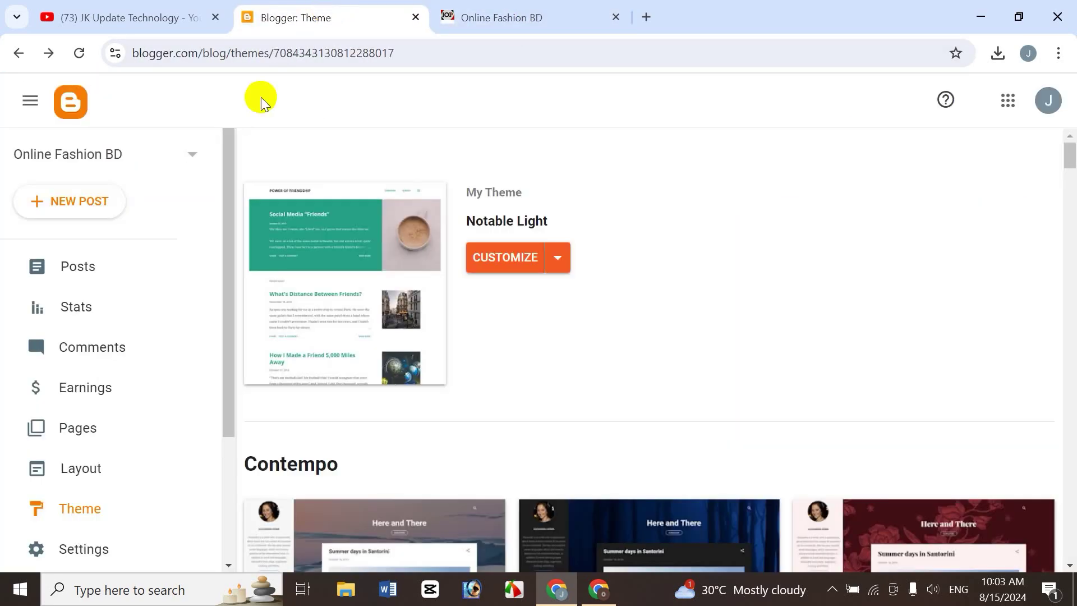
{"action": "mouse_move", "coordinate": [1072, 152]}
{"action": "left_mouse_down"}
{"action": "mouse_move", "coordinate": [1073, 221]}
{"action": "mouse_move", "coordinate": [1069, 149]}
{"action": "left_mouse_up"}
{"action": "left_click", "coordinate": [556, 18]}
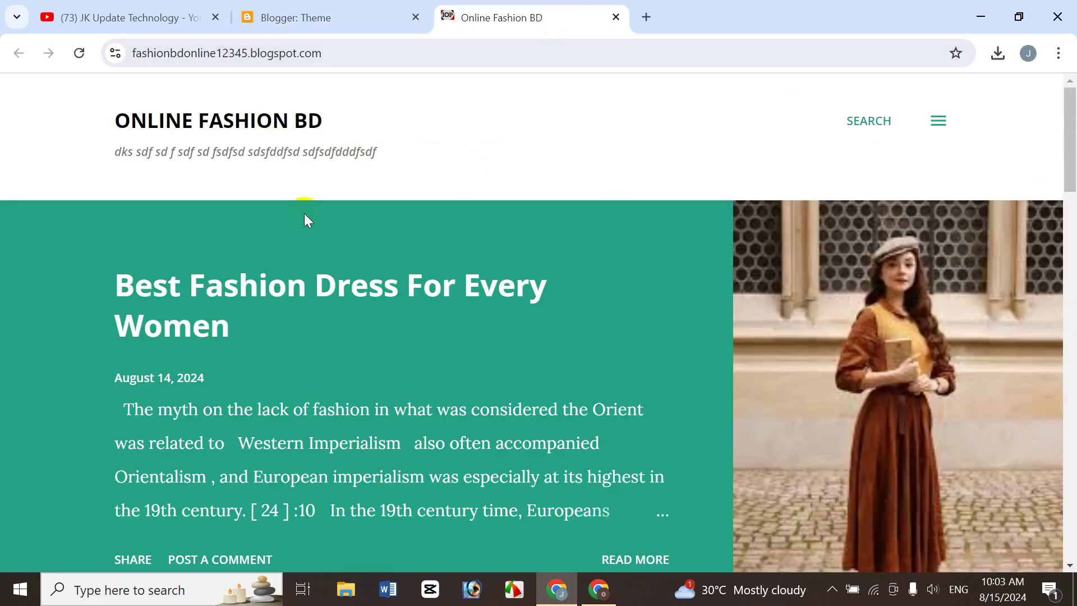
{"action": "left_click_drag", "start_coordinate": [1070, 156], "coordinate": [1068, 96]}
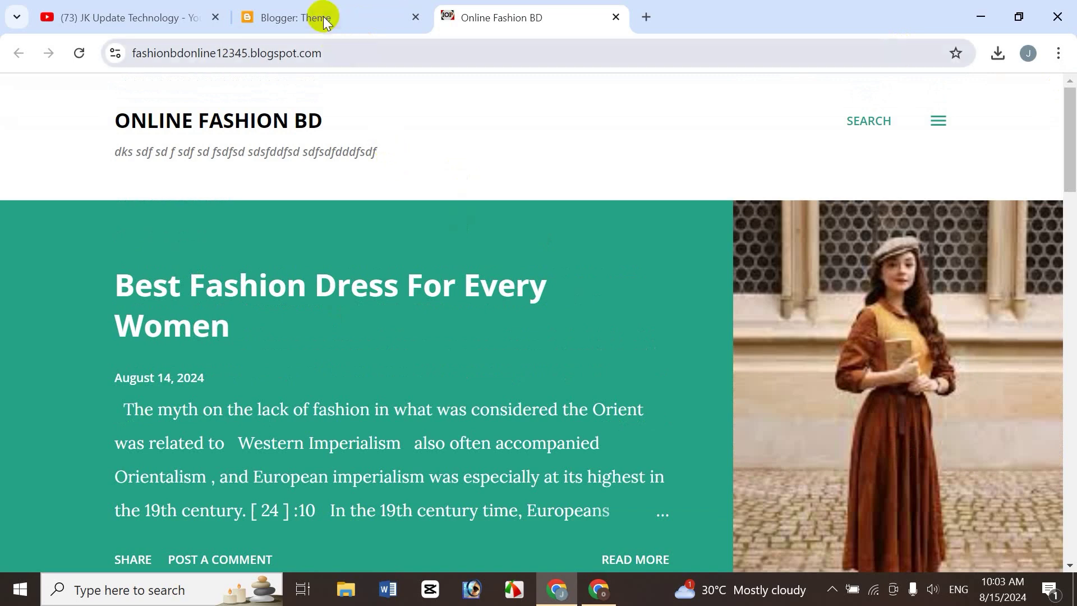
Return to the blog's Theme page, show the Notable Light theme's additional options, view the live blog, and look over the available themes.
{"action": "left_click", "coordinate": [304, 18]}
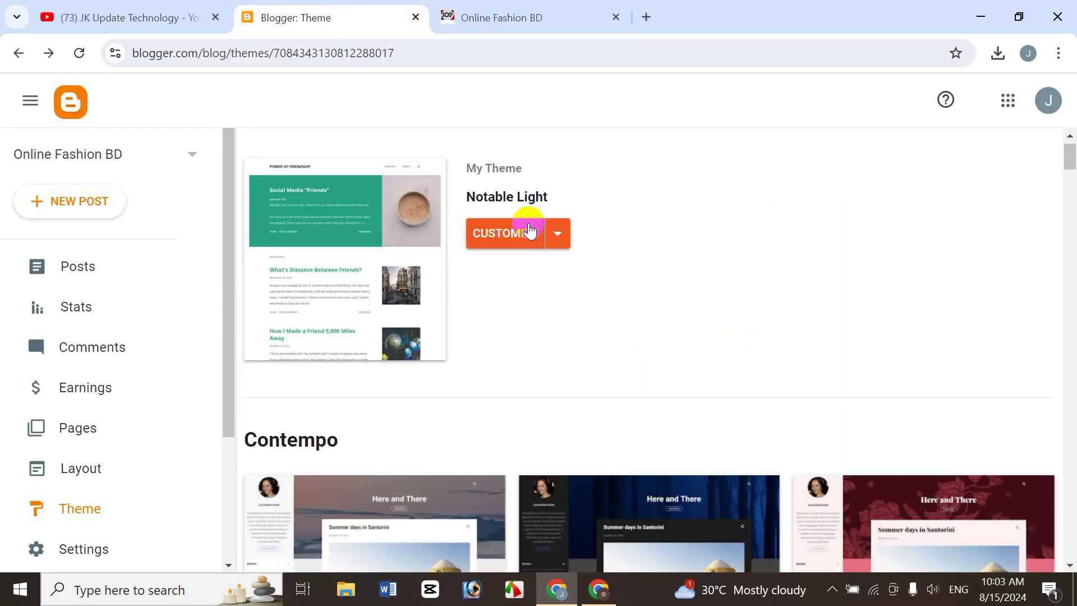
{"action": "left_click", "coordinate": [509, 239]}
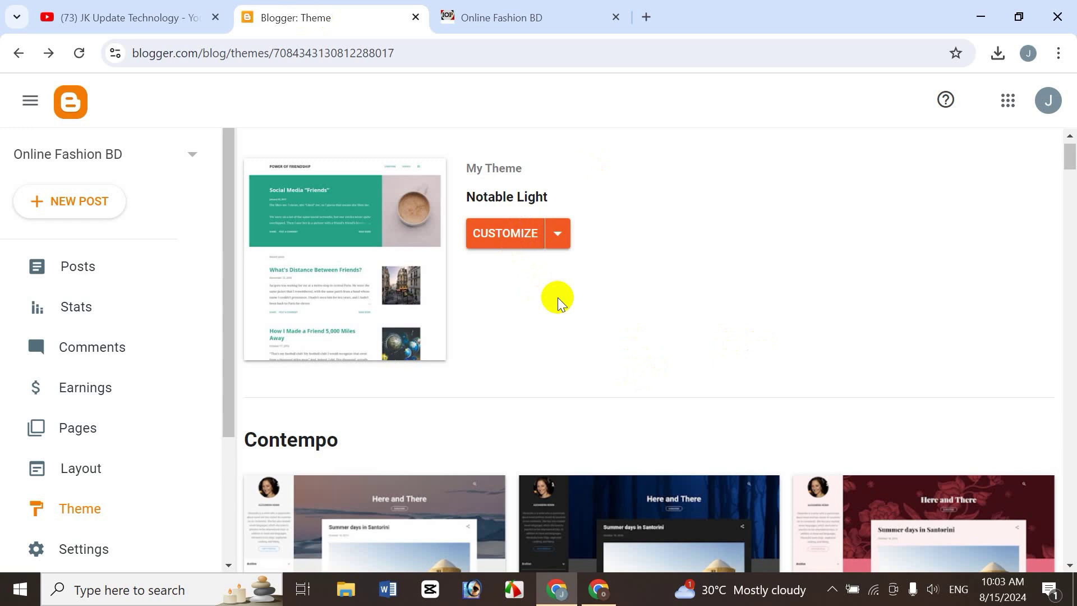
{"action": "left_click", "coordinate": [555, 253]}
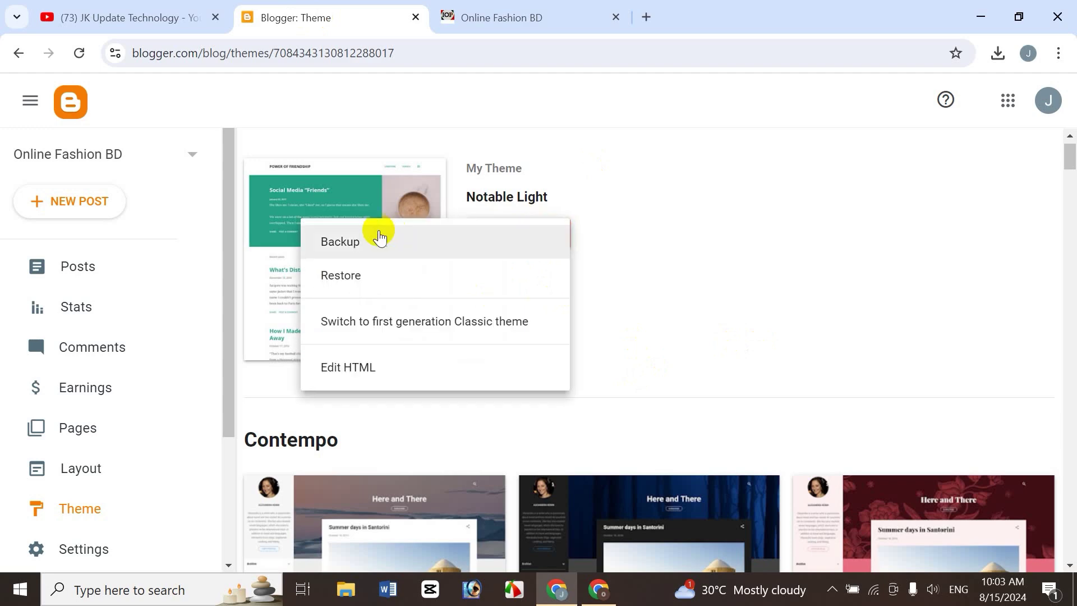
{"action": "left_click", "coordinate": [700, 313]}
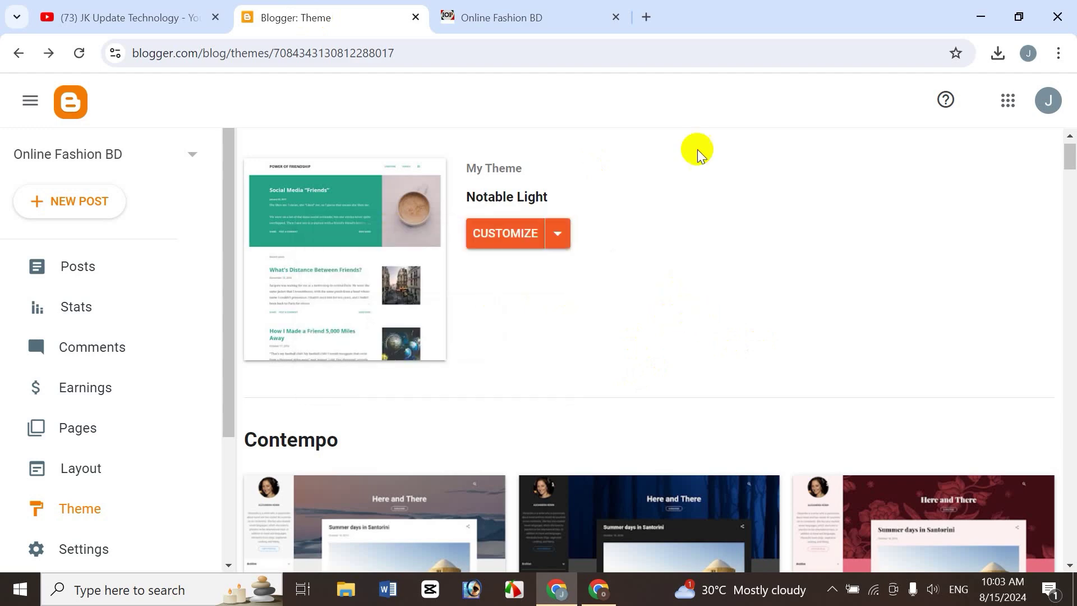
{"action": "left_click", "coordinate": [509, 16]}
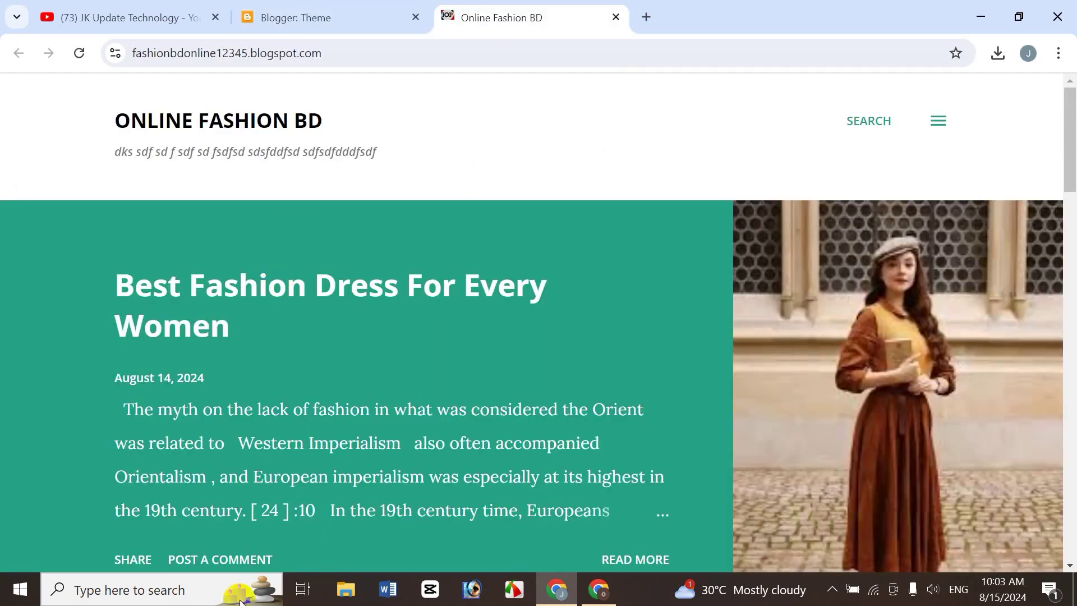
{"action": "left_click", "coordinate": [290, 16]}
{"action": "left_click_drag", "start_coordinate": [1069, 199], "coordinate": [854, 120]}
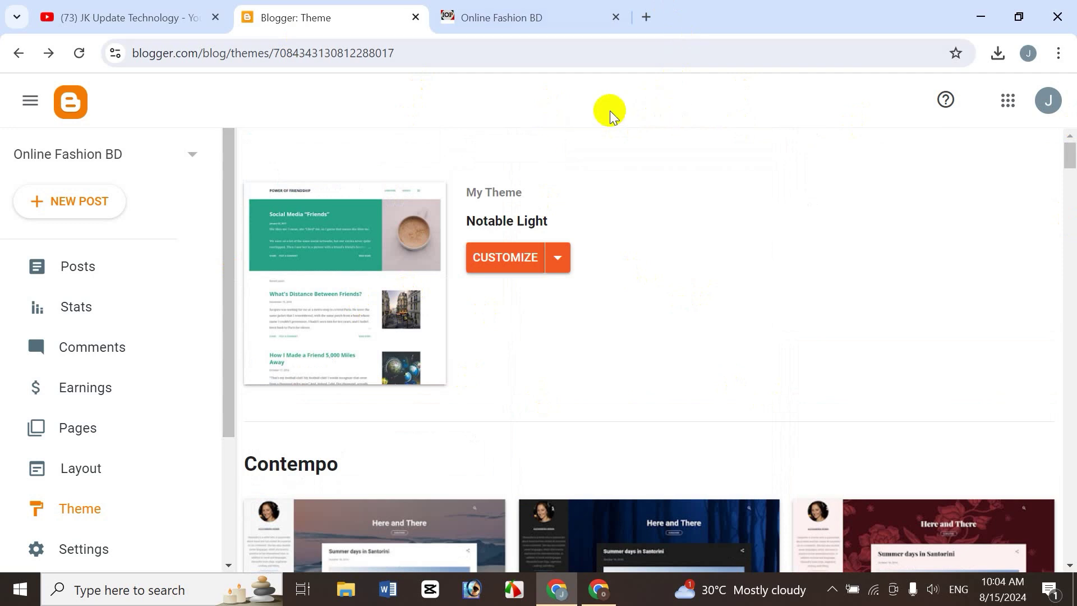
Search Google for "free theme for blogger" in a new tab and look over the results.
{"action": "left_click", "coordinate": [647, 18]}
{"action": "left_click", "coordinate": [512, 342]}
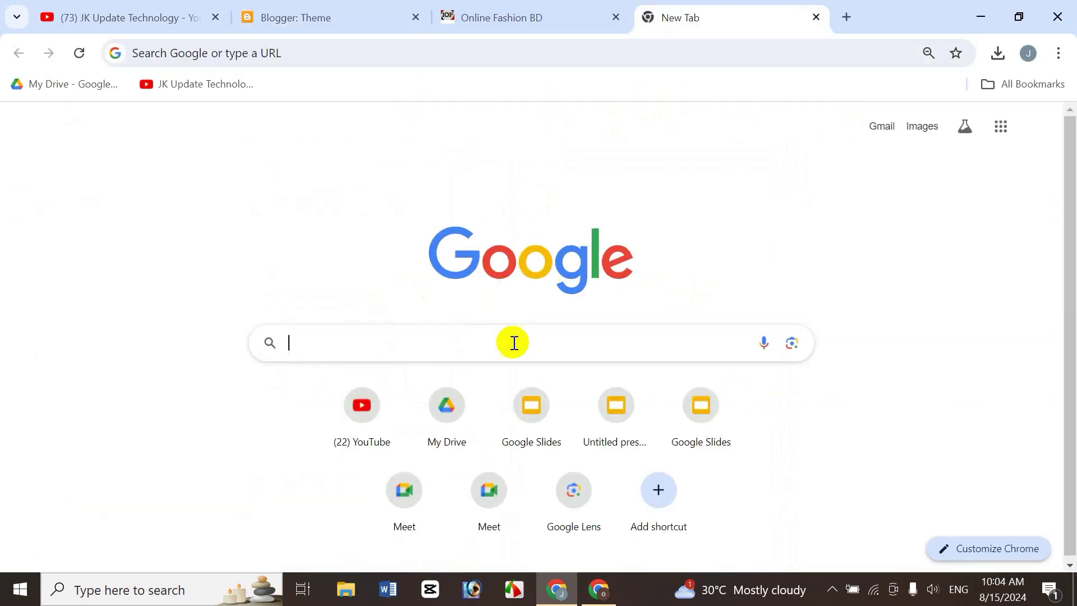
{"action": "type", "text": "free"}
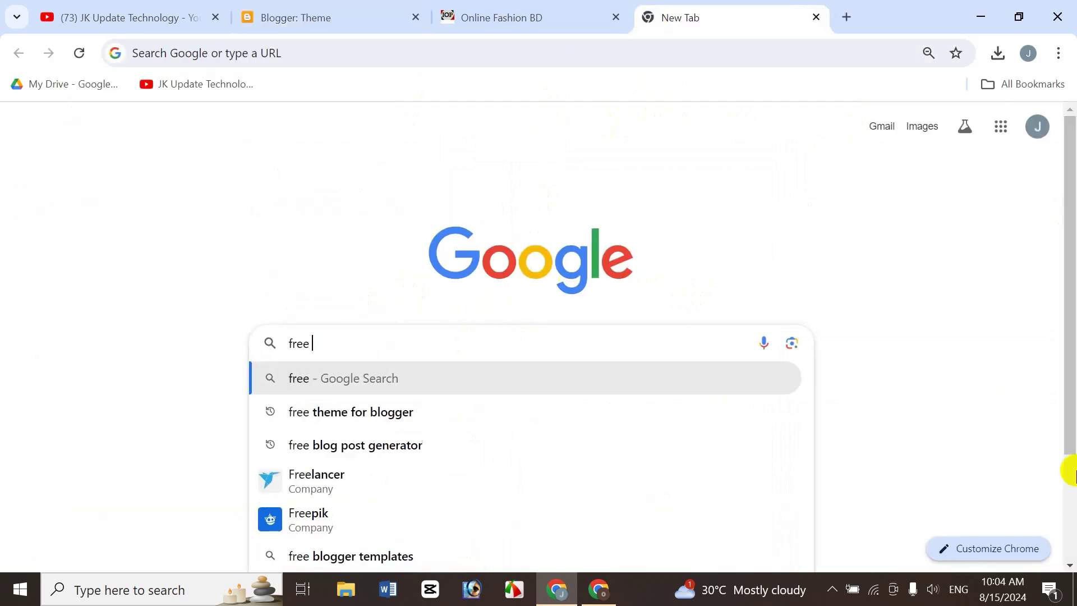
{"action": "key", "text": "Down"}
{"action": "key", "text": "Return"}
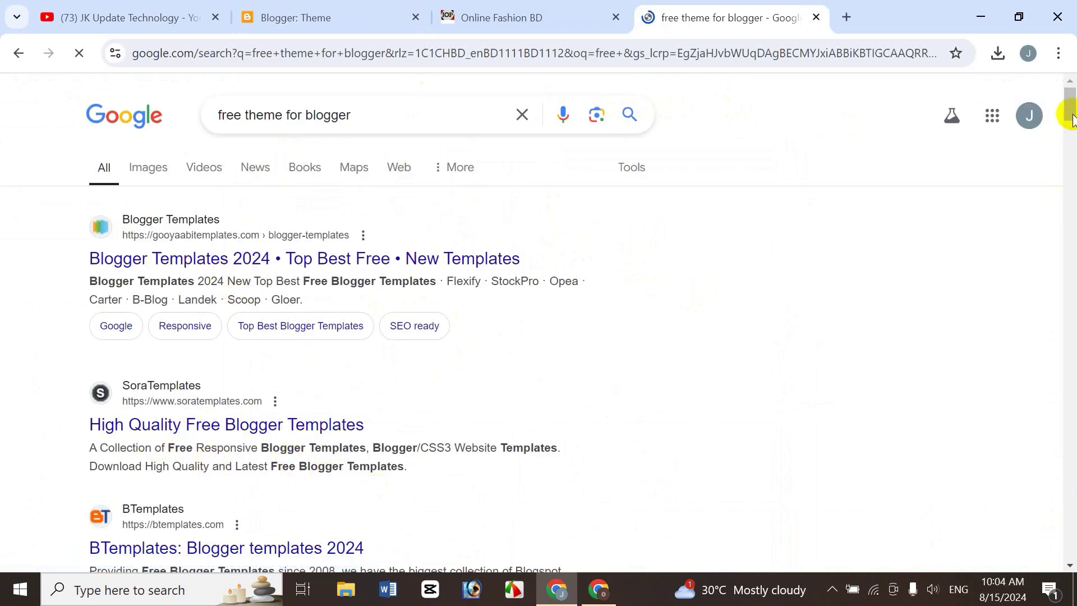
{"action": "left_click_drag", "start_coordinate": [1065, 115], "coordinate": [1065, 156]}
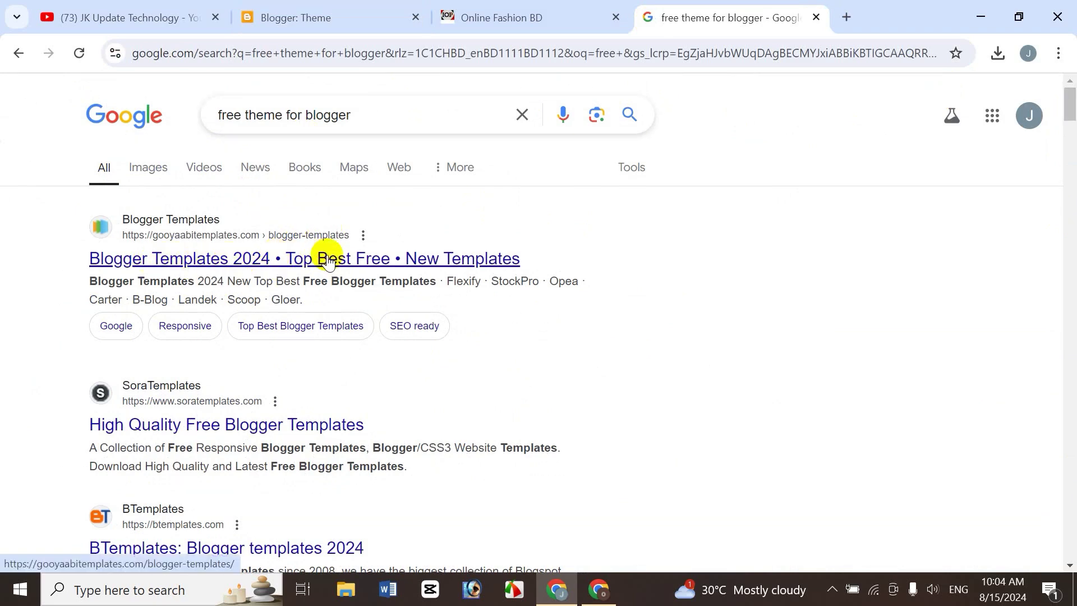
Open the Gooyaabi Templates site's Free Blogger Templates page, dismissing the advertisement, and browse the templates.
{"action": "left_click", "coordinate": [383, 259]}
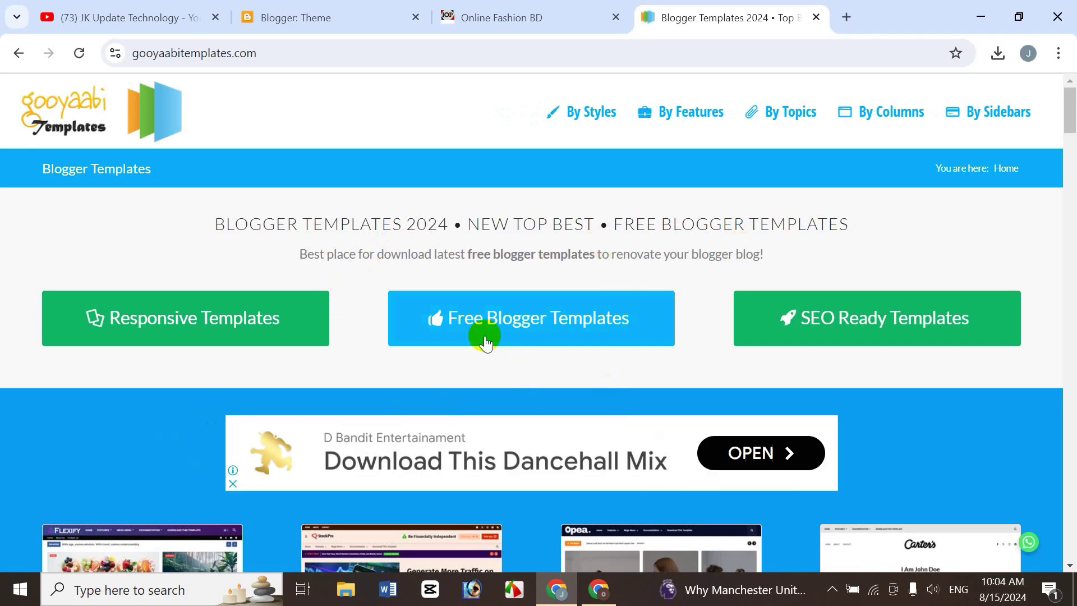
{"action": "left_click", "coordinate": [555, 330]}
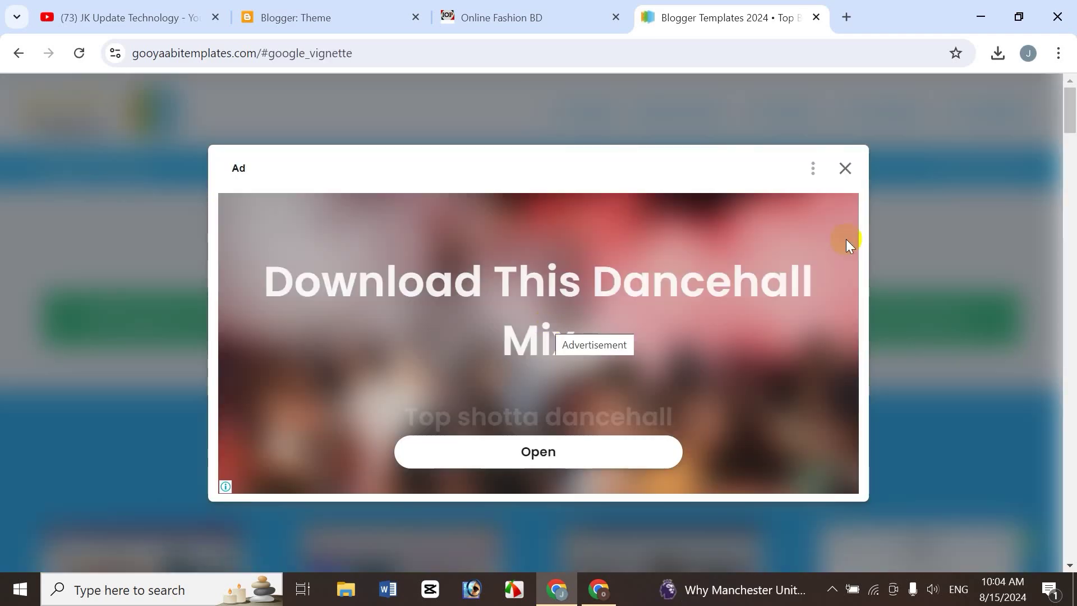
{"action": "left_click", "coordinate": [846, 170]}
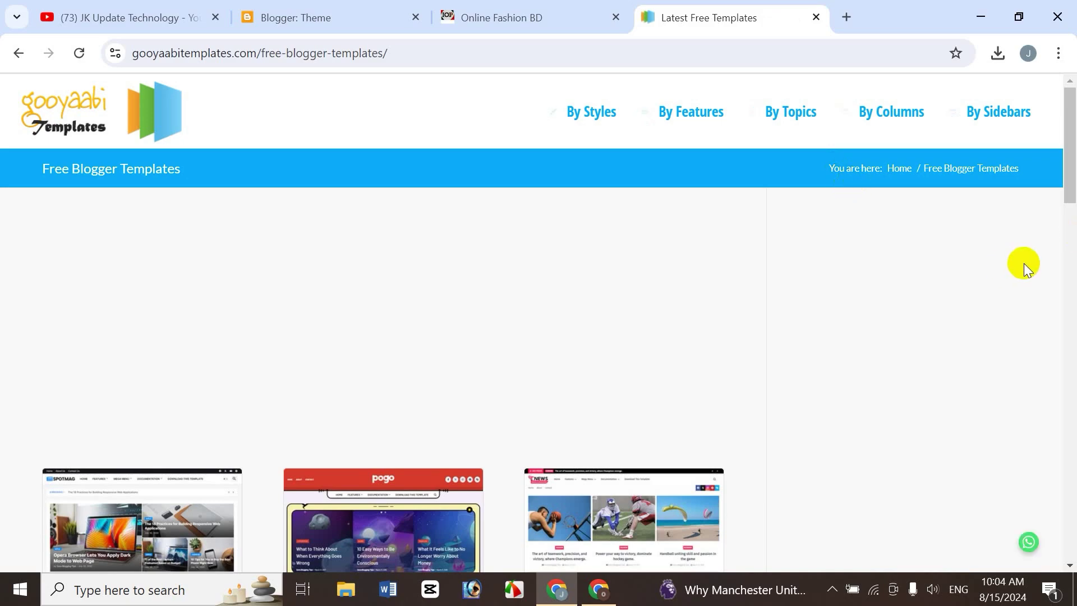
{"action": "mouse_move", "coordinate": [1062, 163]}
{"action": "left_mouse_down"}
{"action": "mouse_move", "coordinate": [1073, 465]}
{"action": "mouse_move", "coordinate": [1073, 225]}
{"action": "left_mouse_up"}
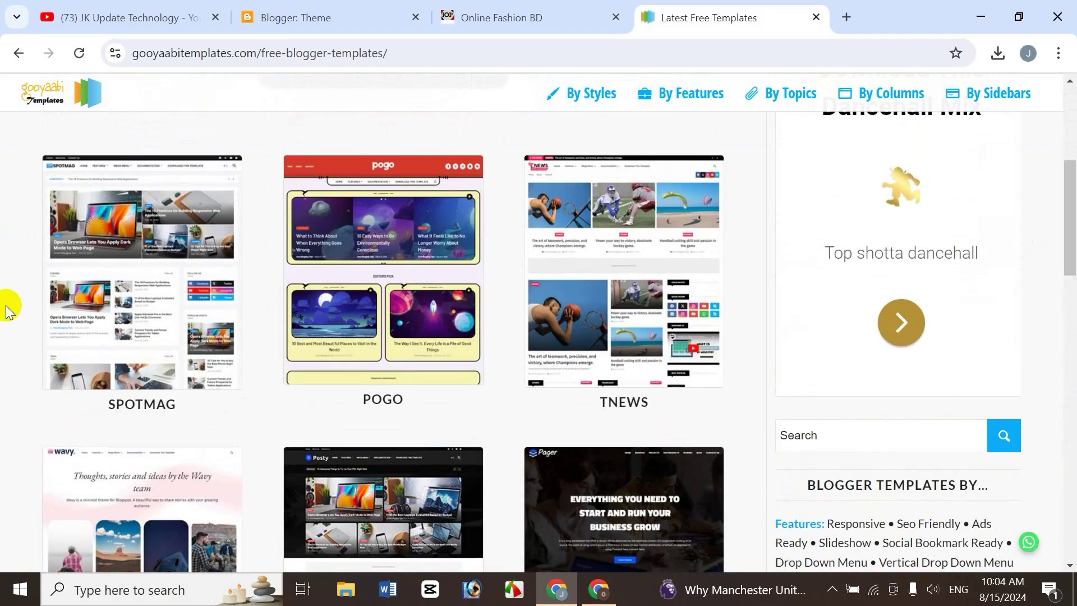
Open the SpotMag template's page and download its free version.
{"action": "left_click", "coordinate": [108, 267]}
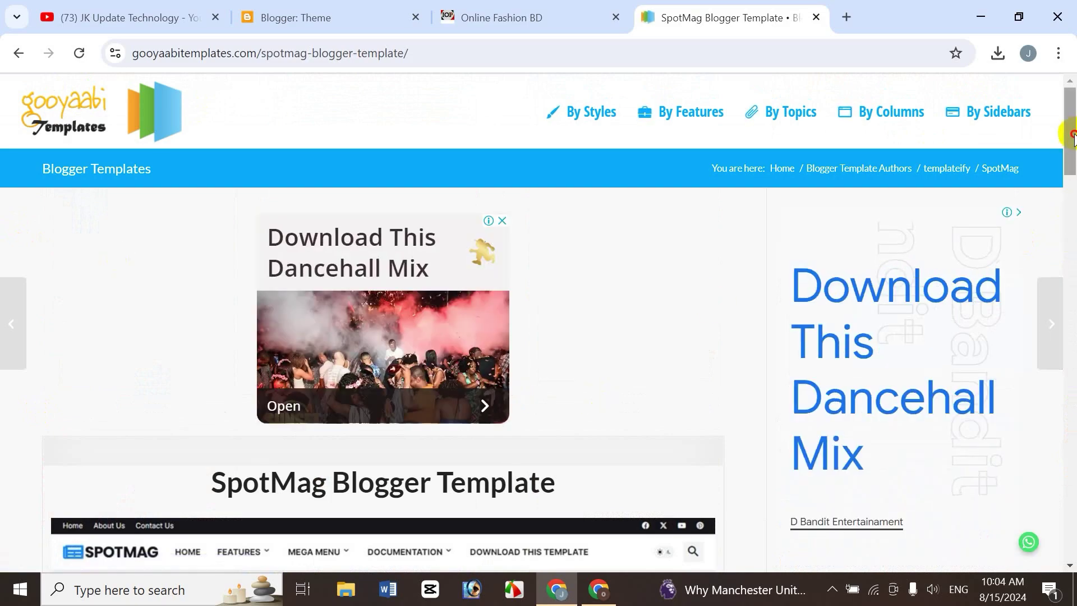
{"action": "left_click_drag", "start_coordinate": [1073, 136], "coordinate": [1073, 248]}
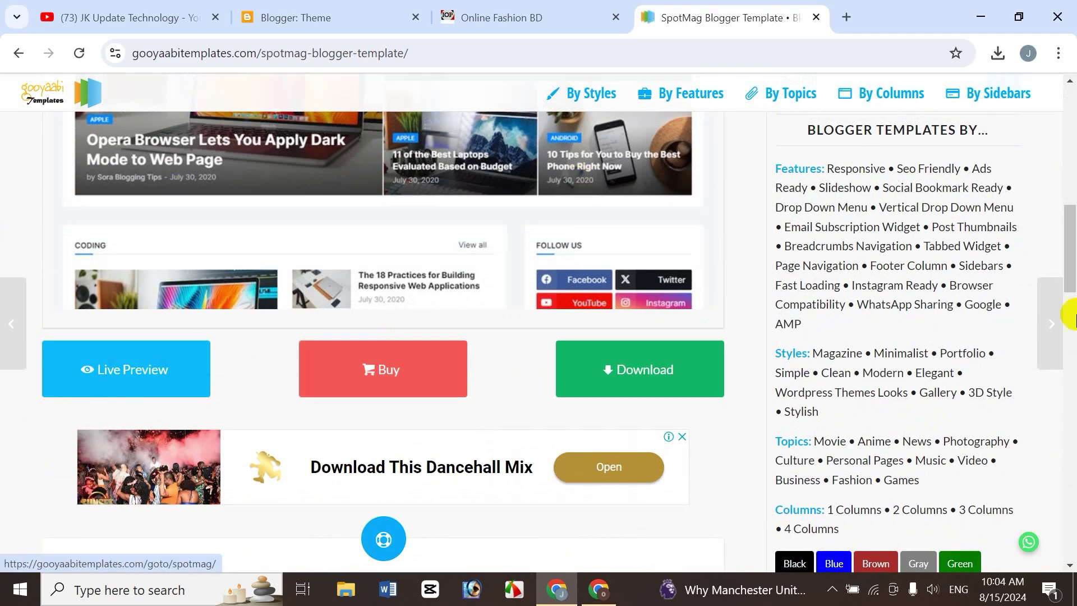
{"action": "left_click_drag", "start_coordinate": [1072, 249], "coordinate": [1073, 225]}
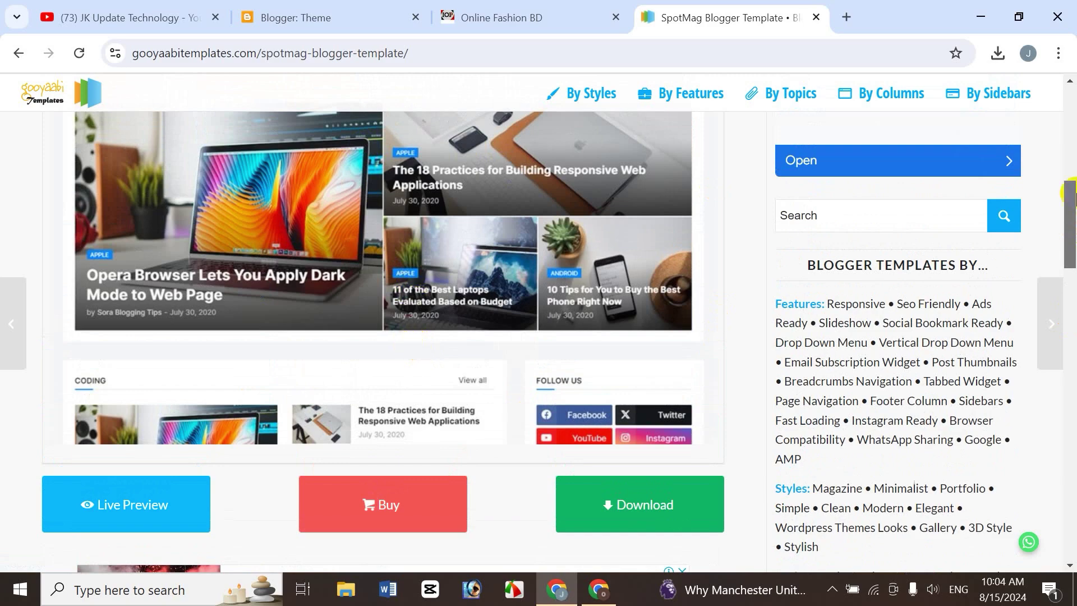
{"action": "mouse_move", "coordinate": [1072, 250]}
{"action": "left_mouse_down"}
{"action": "mouse_move", "coordinate": [1072, 233]}
{"action": "mouse_move", "coordinate": [1073, 258]}
{"action": "left_mouse_up"}
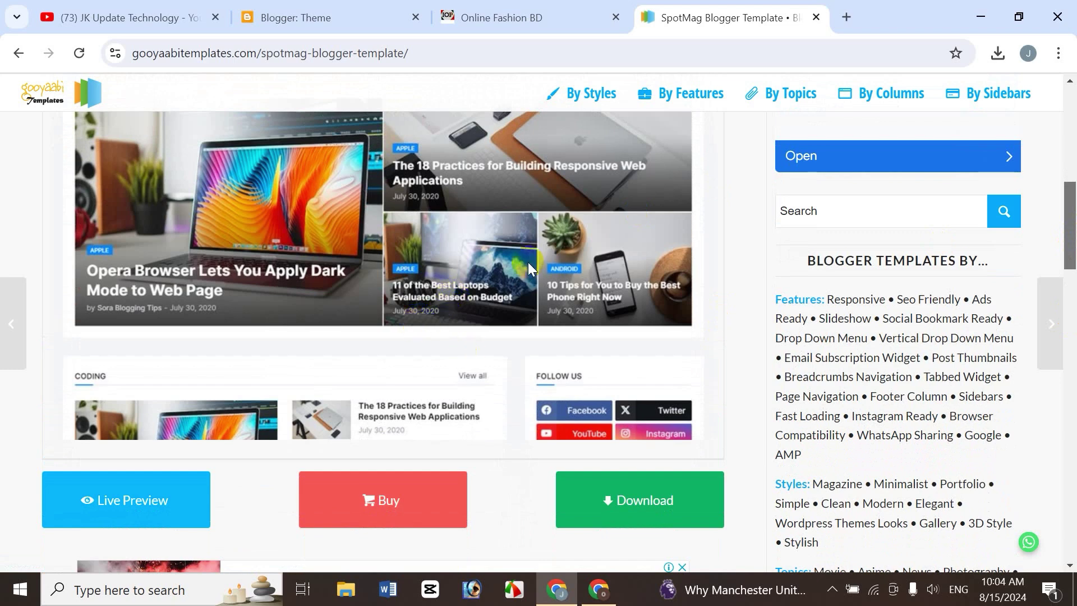
{"action": "left_click", "coordinate": [657, 509]}
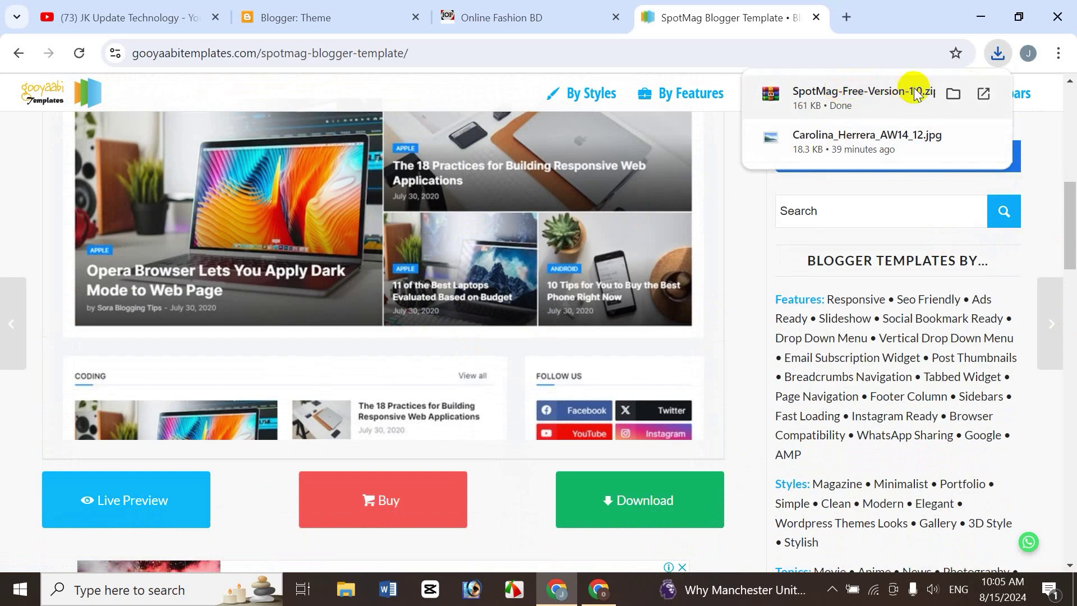
Show the downloaded SpotMag archive in its folder, extract it to a SpotMag-Free-Version-1.0 folder, and open that folder.
{"action": "left_click", "coordinate": [954, 93]}
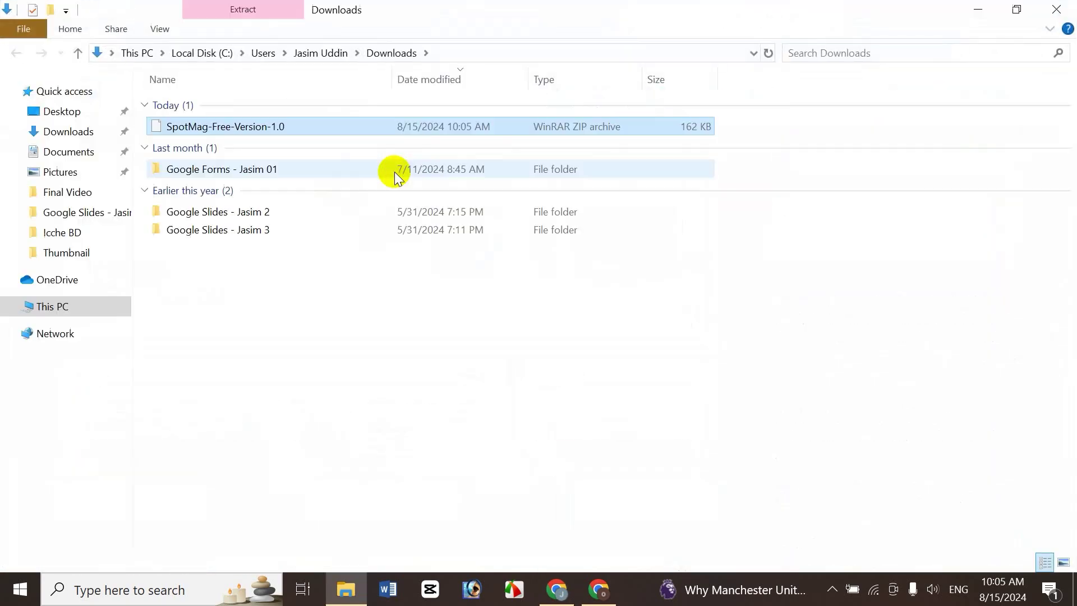
{"action": "right_click", "coordinate": [263, 126]}
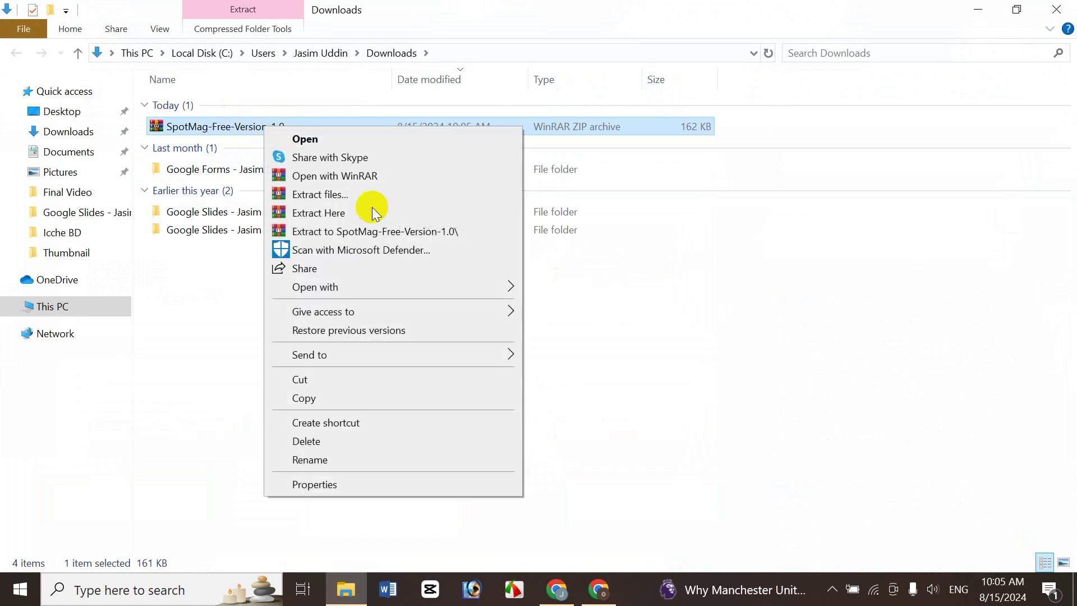
{"action": "left_click", "coordinate": [405, 236]}
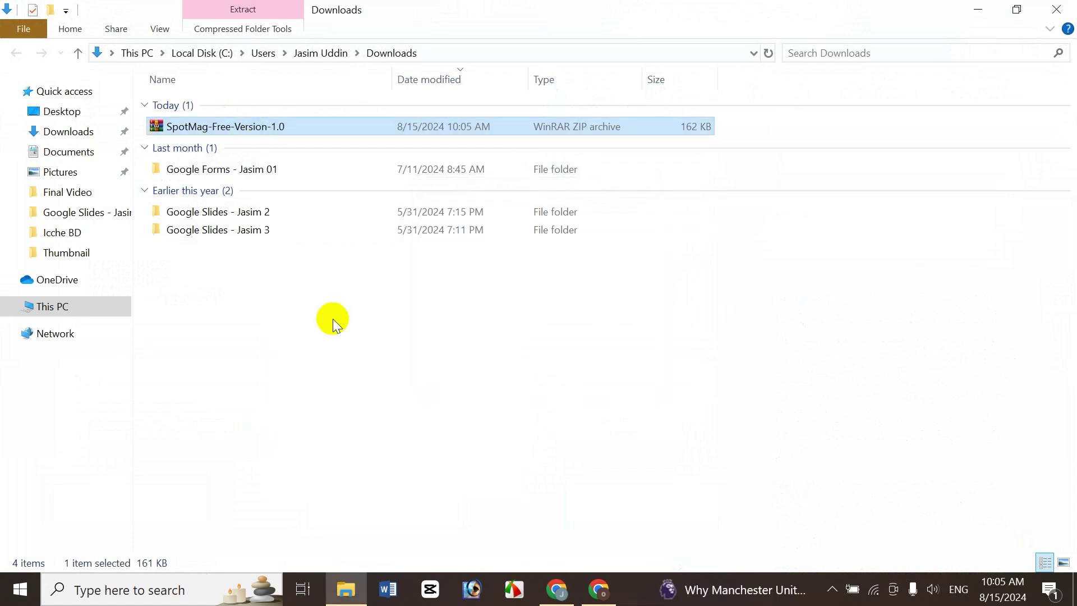
{"action": "double_click", "coordinate": [247, 144]}
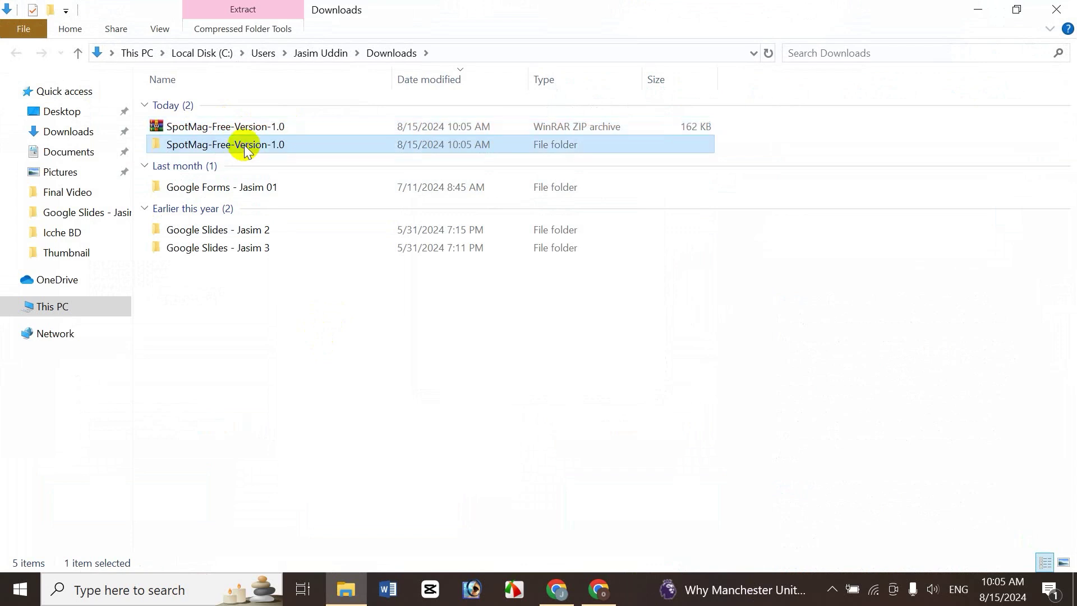
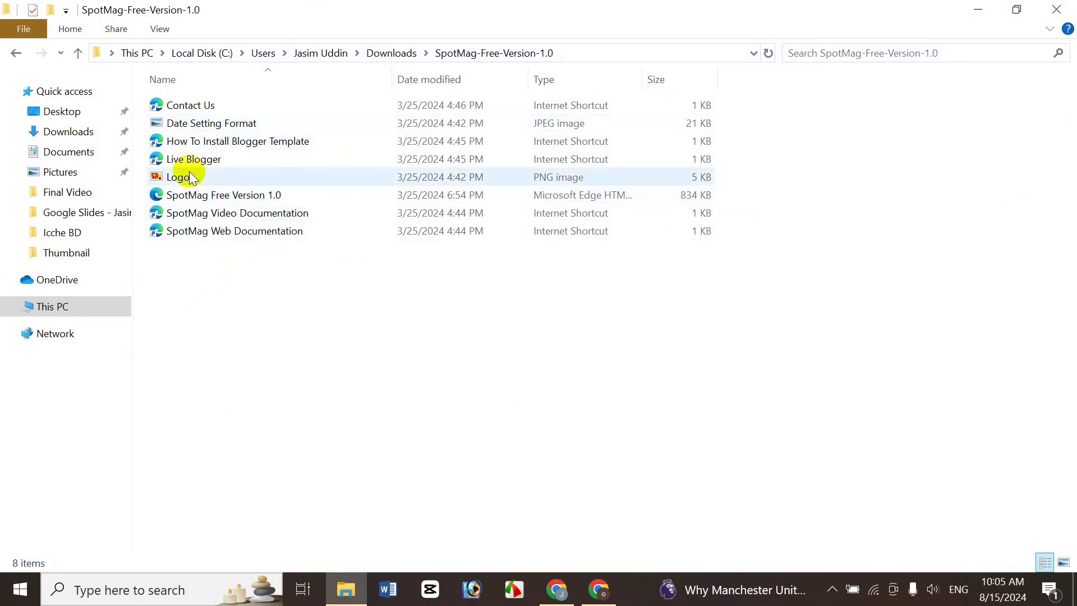
Point out the SpotMag Free Version 1.0 HTML file, switch back to Chrome, and close the template site.
{"action": "left_click", "coordinate": [271, 198]}
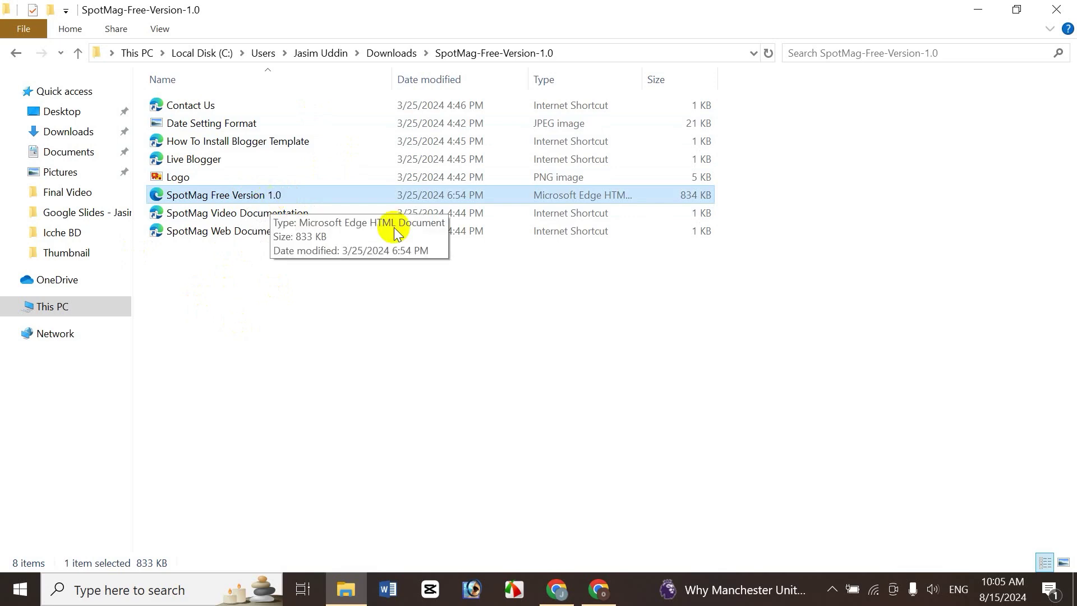
{"action": "left_click", "coordinate": [476, 329]}
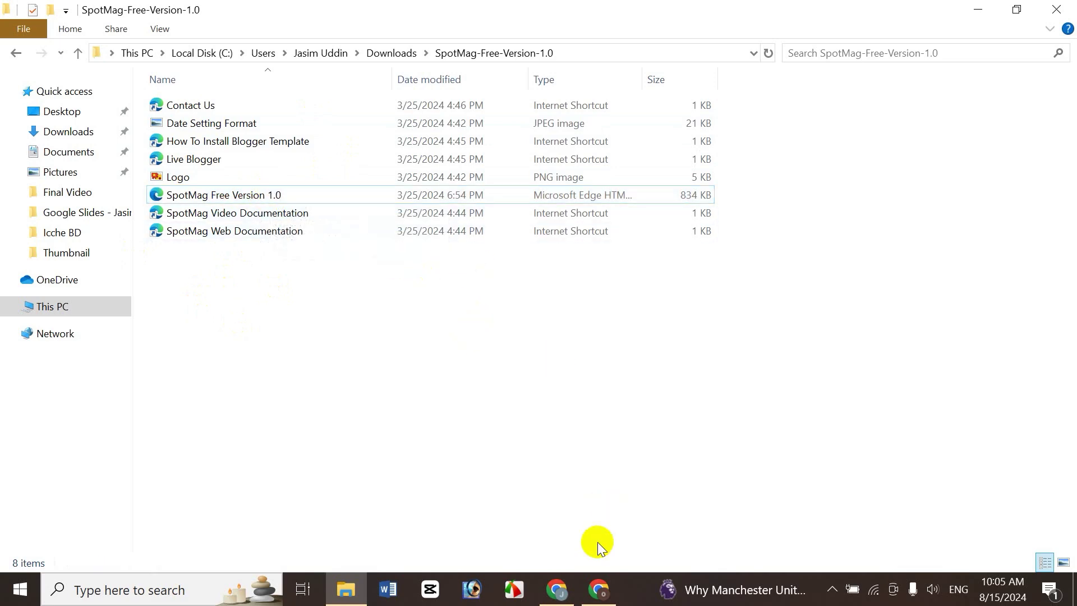
{"action": "left_click", "coordinate": [558, 594]}
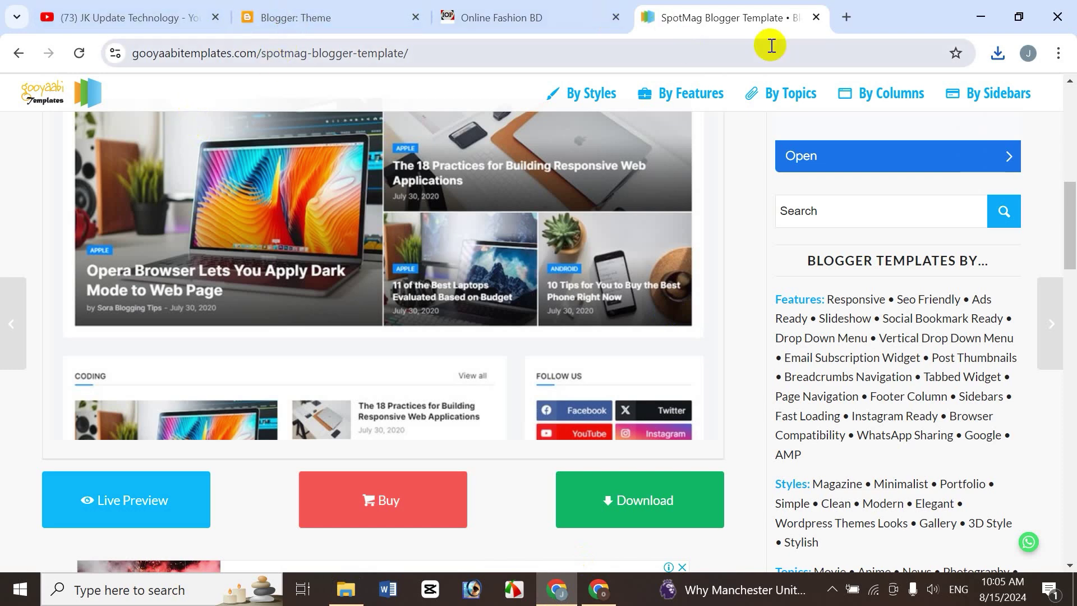
{"action": "left_click", "coordinate": [817, 18]}
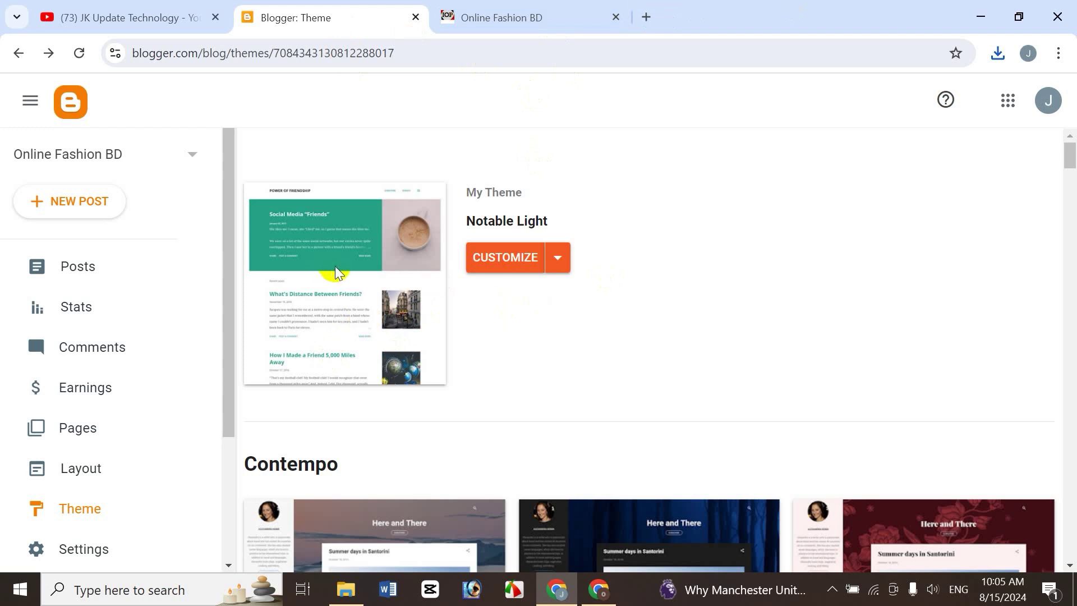
Restore the blog's theme by uploading SpotMag Free Version 1.0 from the SpotMag-Free-Version-1.0 folder in Downloads.
{"action": "left_click", "coordinate": [563, 265]}
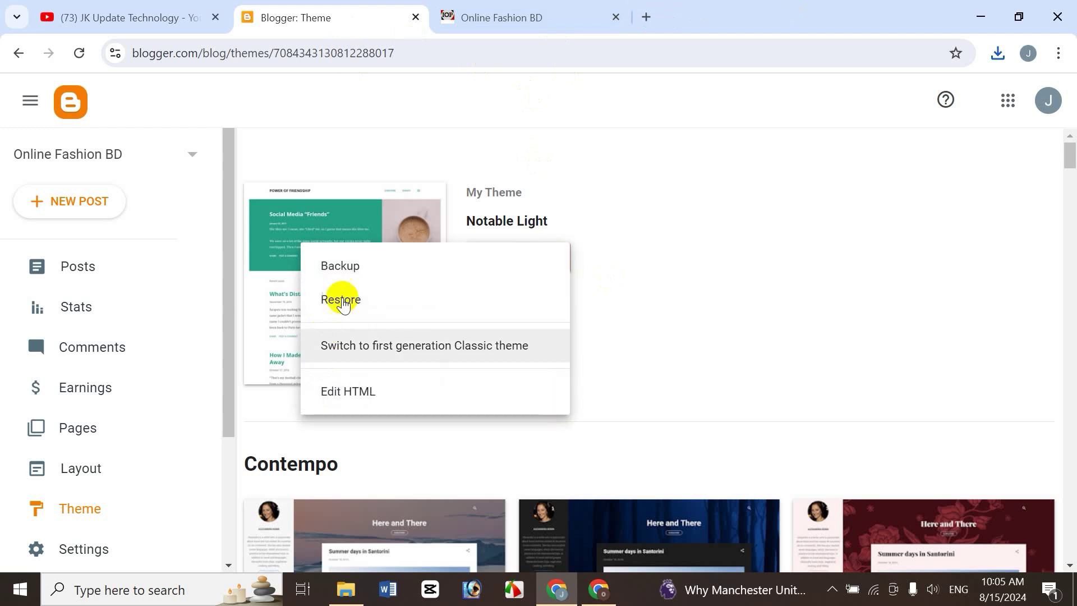
{"action": "left_click", "coordinate": [344, 306]}
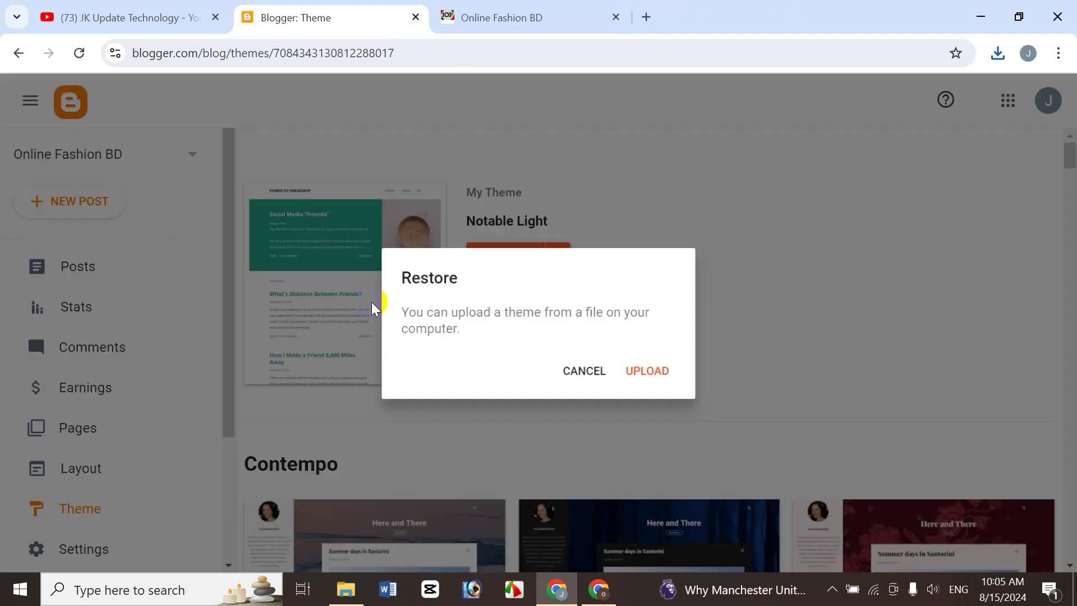
{"action": "left_click", "coordinate": [667, 378]}
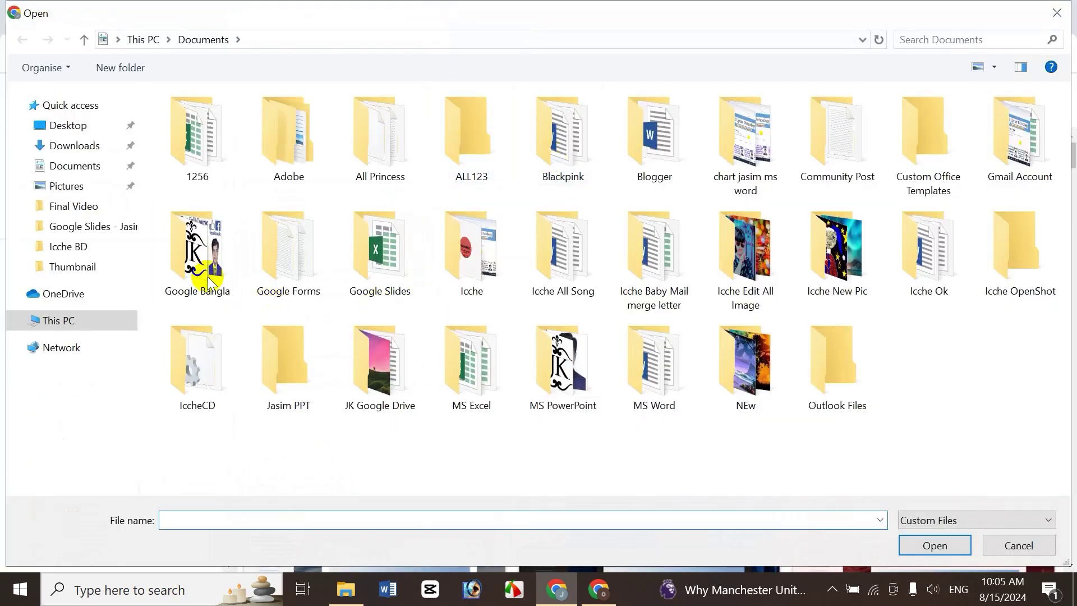
{"action": "left_click", "coordinate": [85, 147]}
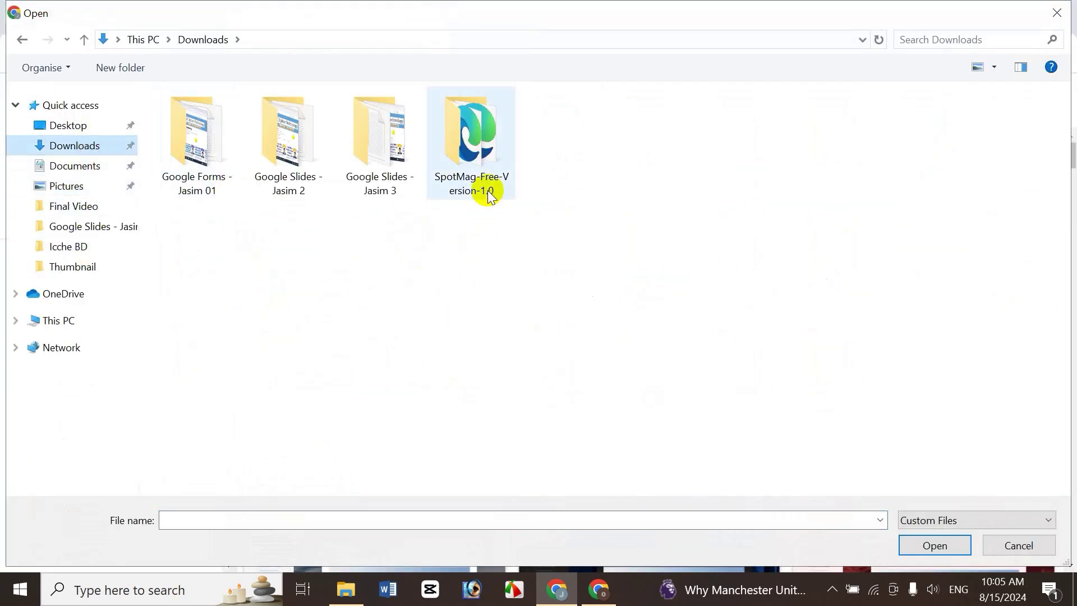
{"action": "double_click", "coordinate": [486, 159]}
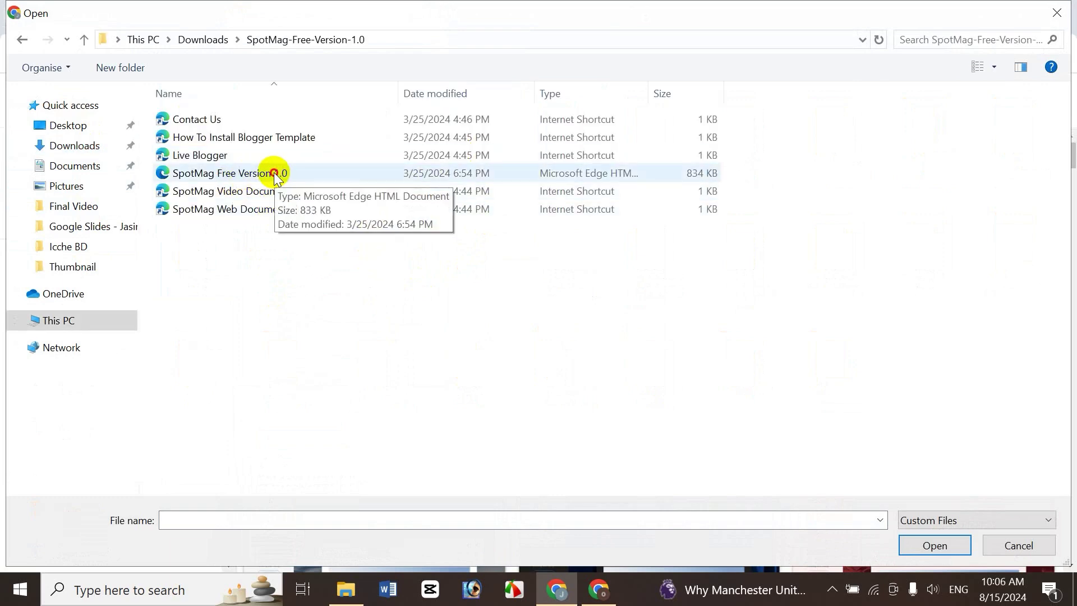
{"action": "left_click", "coordinate": [275, 175]}
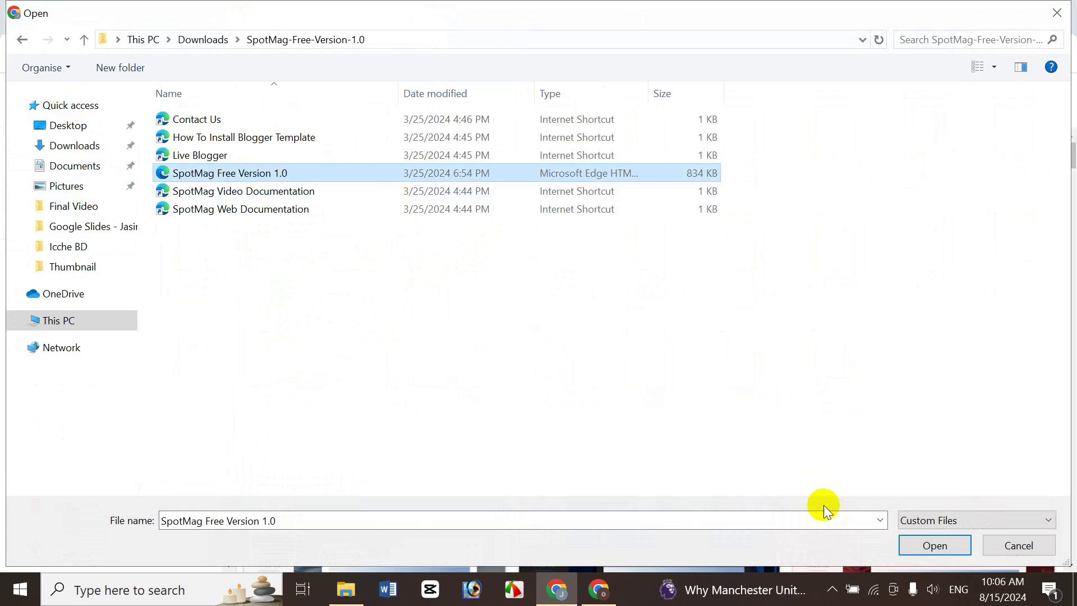
{"action": "left_click", "coordinate": [929, 544]}
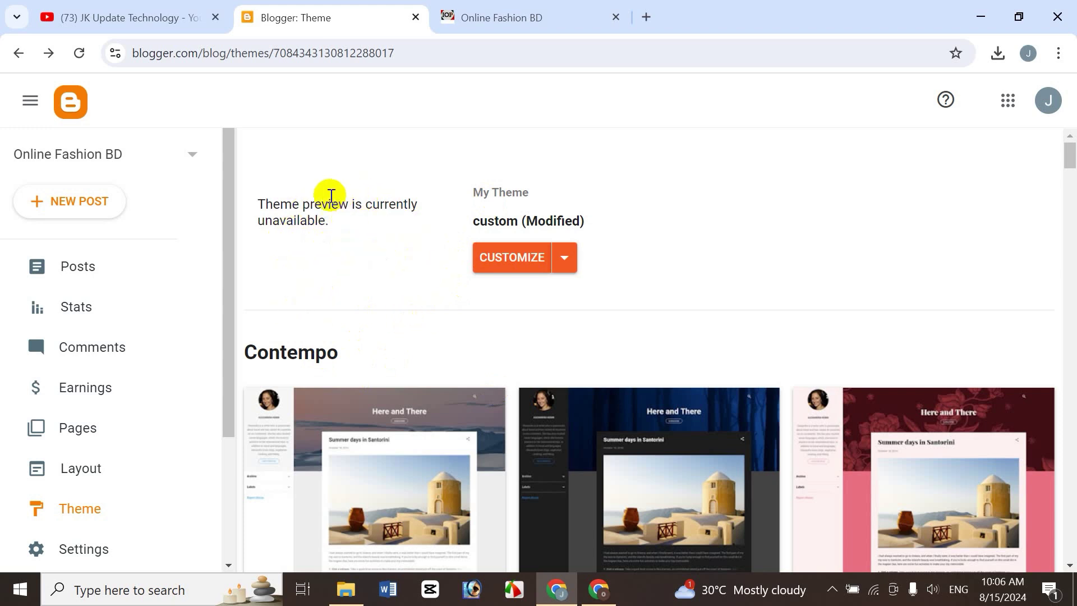
Reload the live Online Fashion BD blog to display it with the newly restored theme.
{"action": "left_click", "coordinate": [505, 19]}
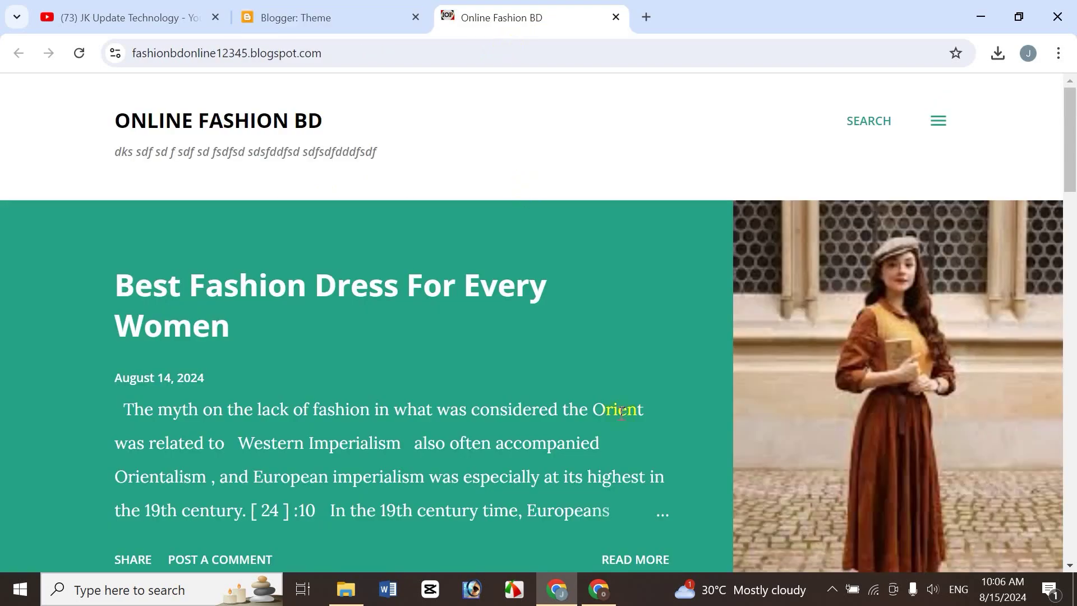
{"action": "left_click", "coordinate": [355, 28]}
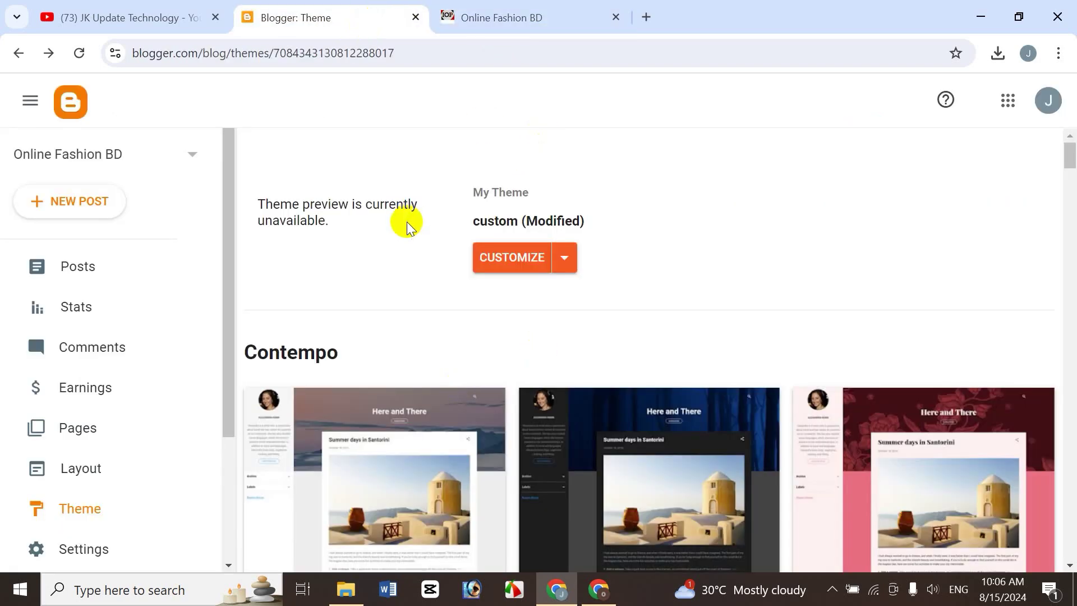
{"action": "left_click", "coordinate": [501, 21]}
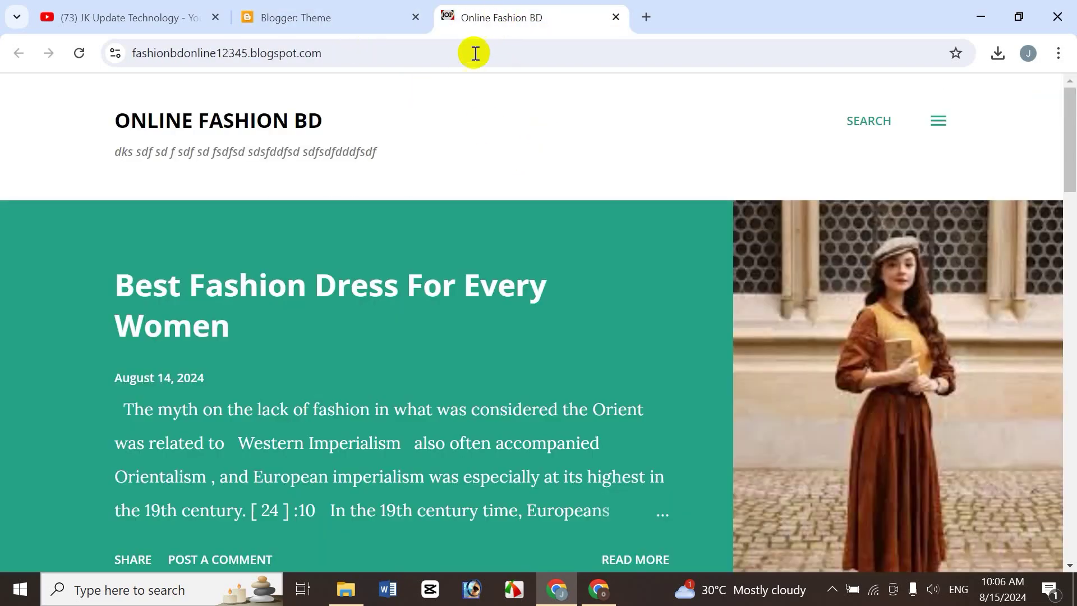
{"action": "left_click_drag", "start_coordinate": [1068, 150], "coordinate": [1072, 118]}
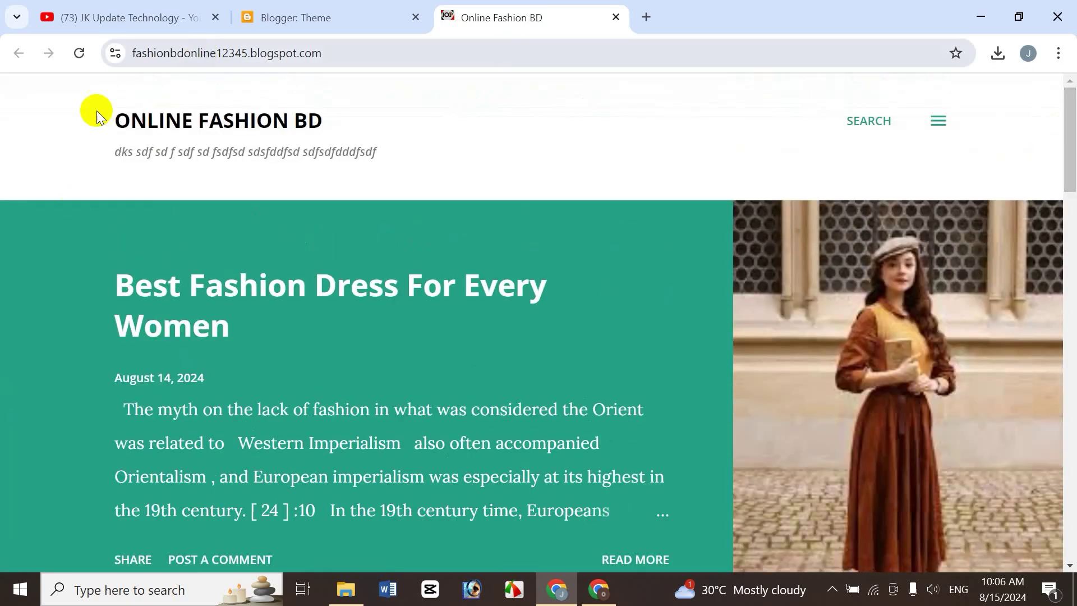
{"action": "left_click", "coordinate": [112, 65]}
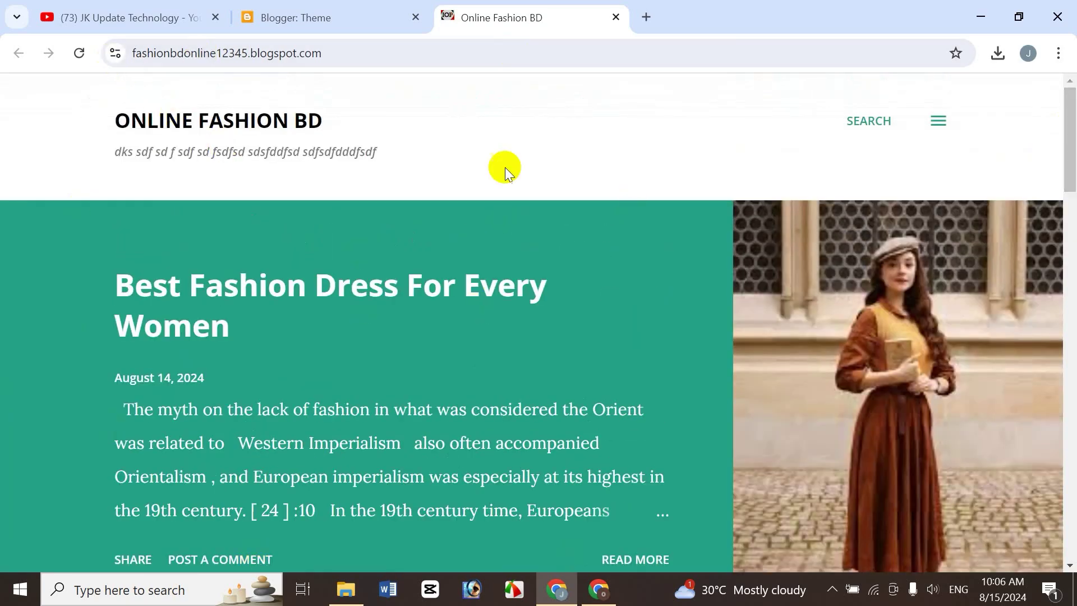
{"action": "left_click_drag", "start_coordinate": [1065, 175], "coordinate": [81, 67]}
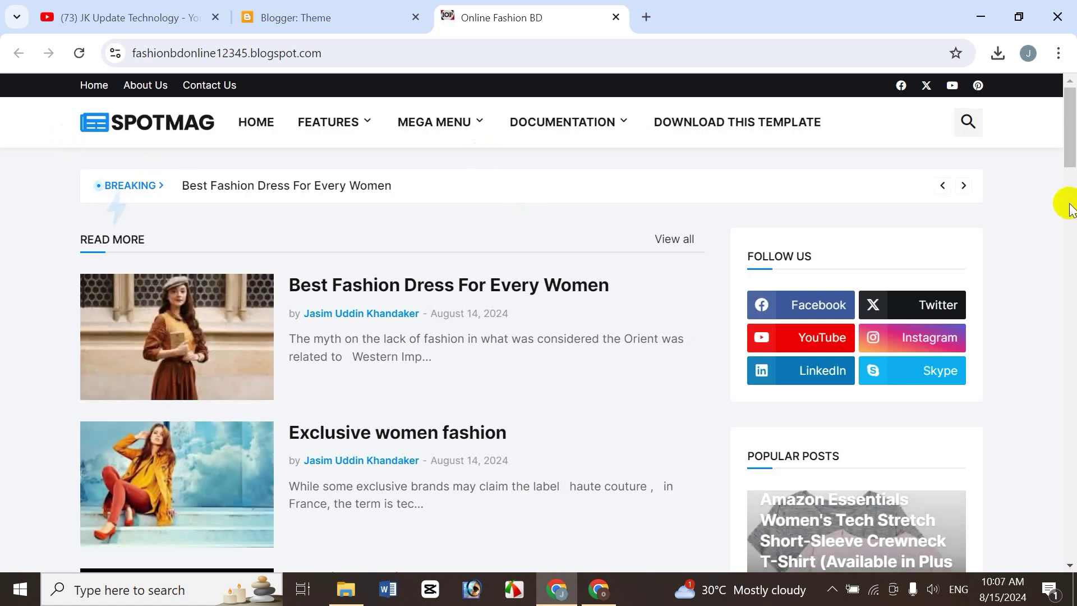
Review the live blog's homepage in the SpotMag theme from the header down to the footer and back up.
{"action": "left_click", "coordinate": [288, 17]}
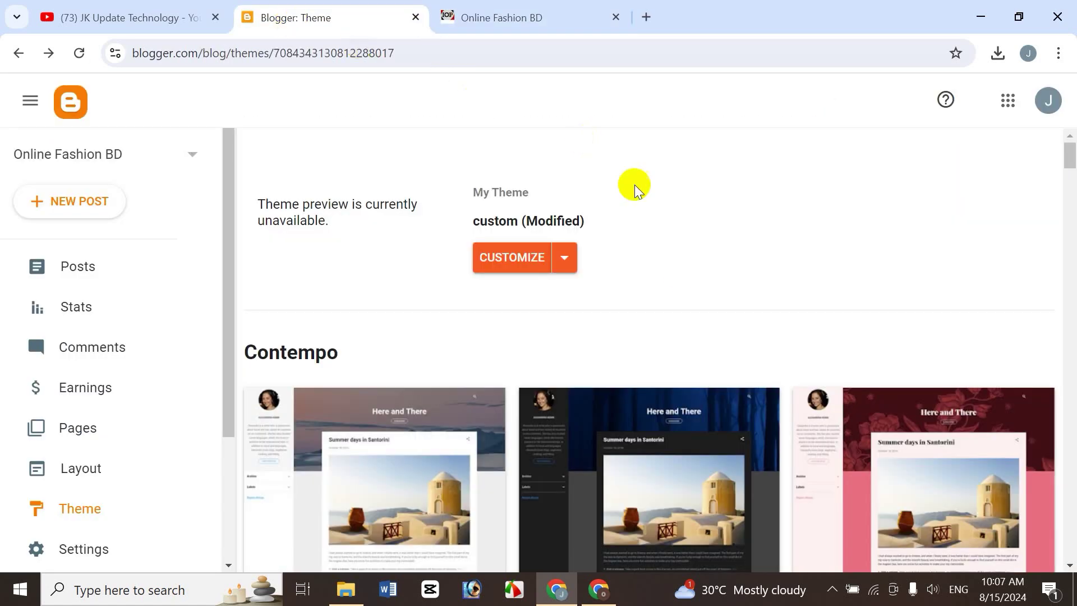
{"action": "left_click", "coordinate": [508, 274]}
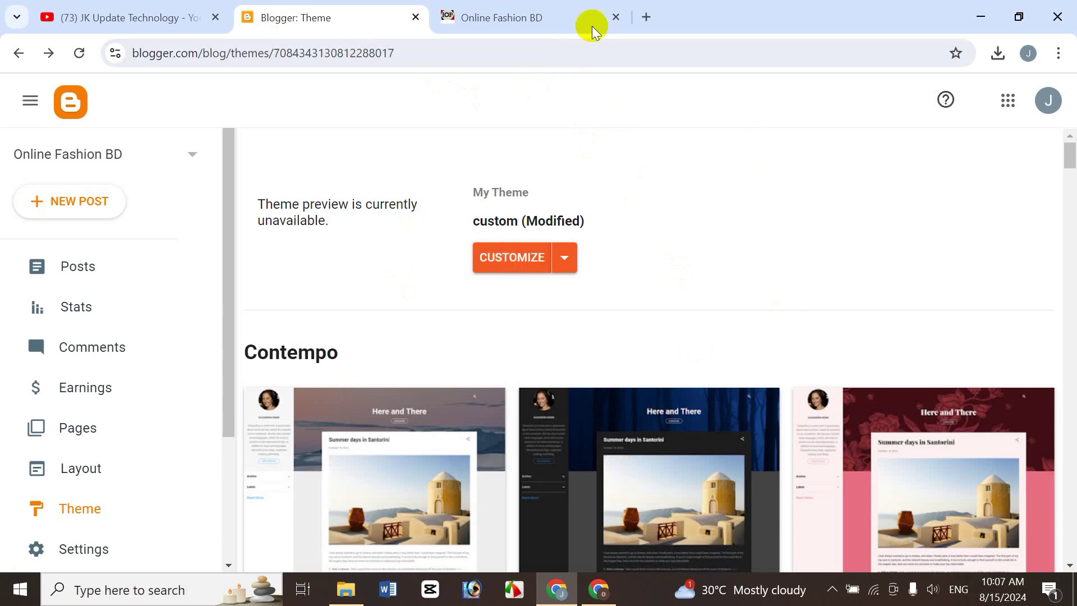
{"action": "left_click", "coordinate": [548, 15]}
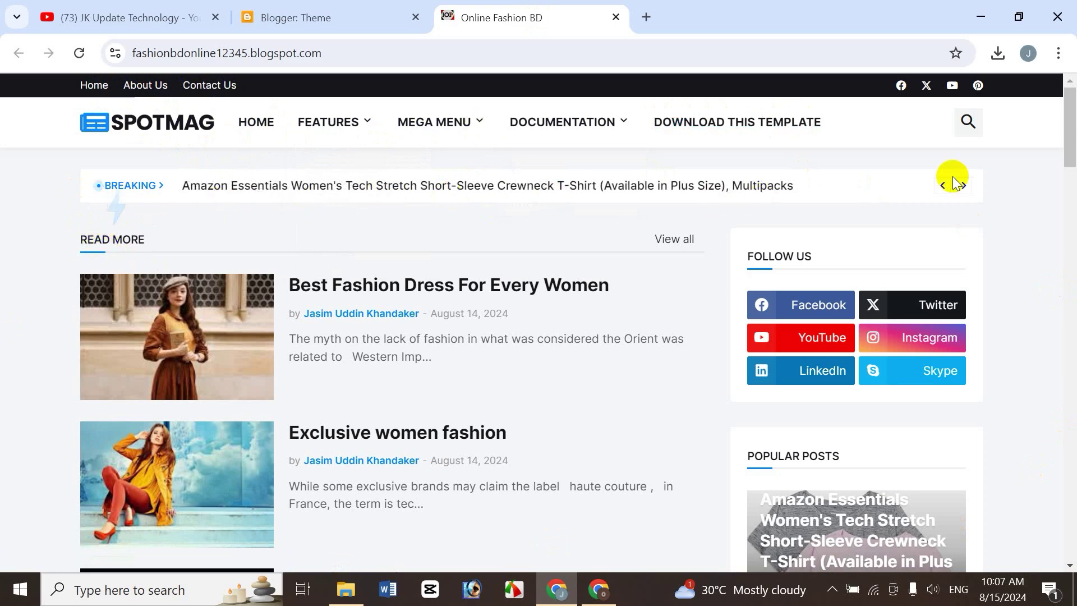
{"action": "left_click_drag", "start_coordinate": [1070, 129], "coordinate": [1070, 142]}
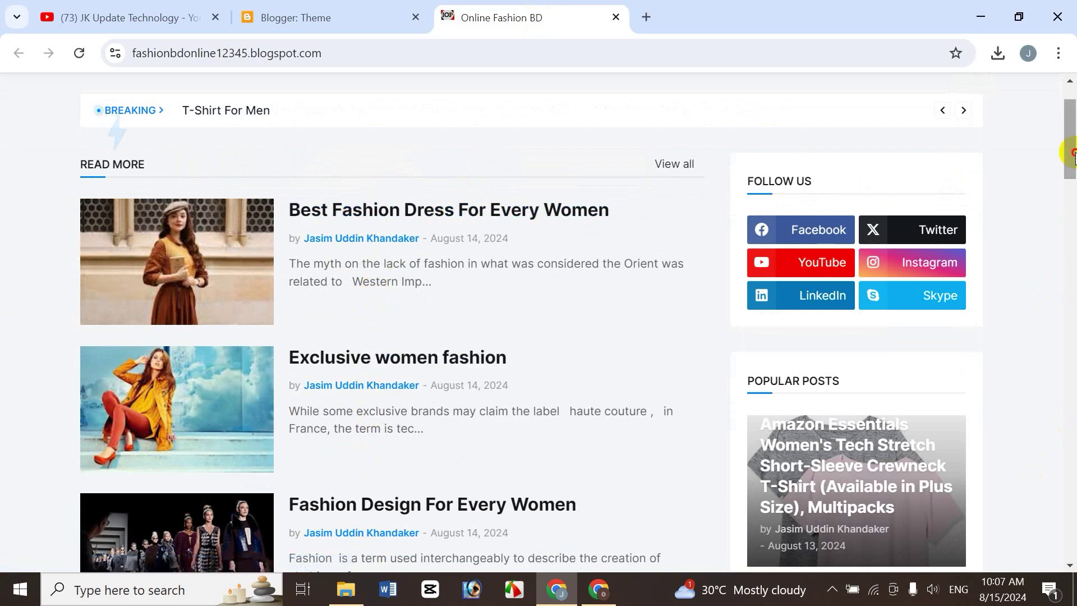
{"action": "mouse_move", "coordinate": [1073, 153]}
{"action": "left_mouse_down"}
{"action": "mouse_move", "coordinate": [1069, 241]}
{"action": "mouse_move", "coordinate": [1069, 132]}
{"action": "mouse_move", "coordinate": [1069, 281]}
{"action": "mouse_move", "coordinate": [1072, 153]}
{"action": "left_mouse_up"}
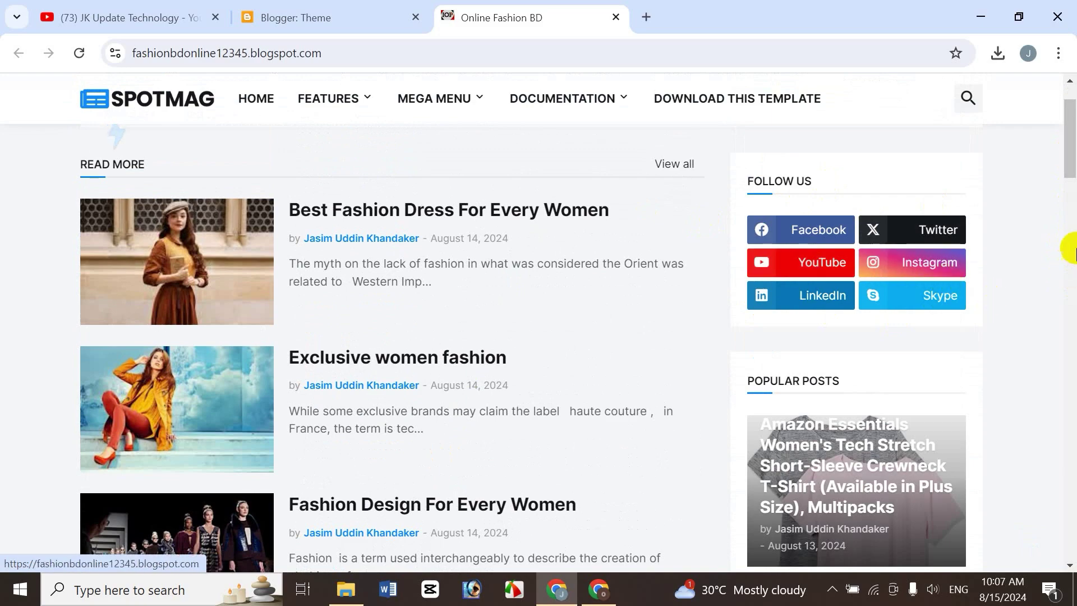
{"action": "left_click_drag", "start_coordinate": [1071, 191], "coordinate": [1053, 548]}
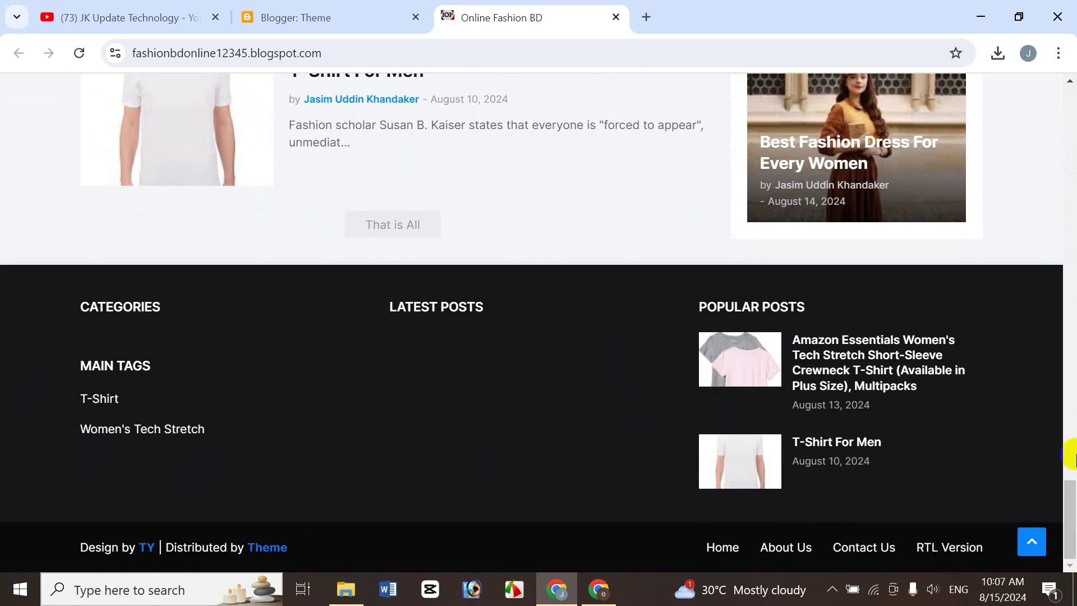
{"action": "left_click_drag", "start_coordinate": [1072, 513], "coordinate": [1073, 112]}
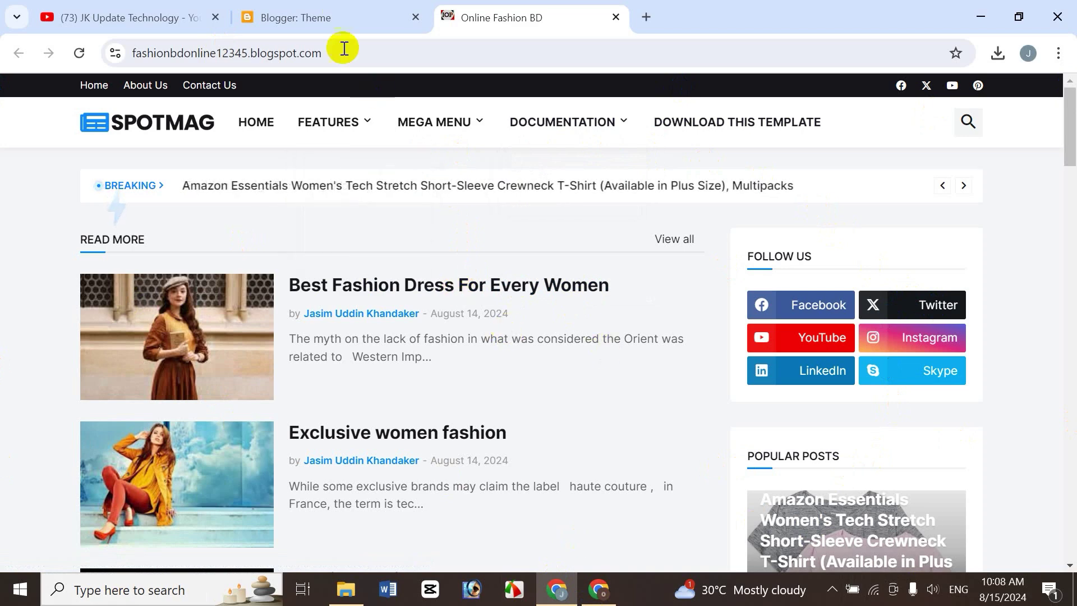
Open the theme customizer to preview its Background options, and return to the blog's Theme page.
{"action": "left_click", "coordinate": [337, 15]}
{"action": "left_click", "coordinate": [514, 269]}
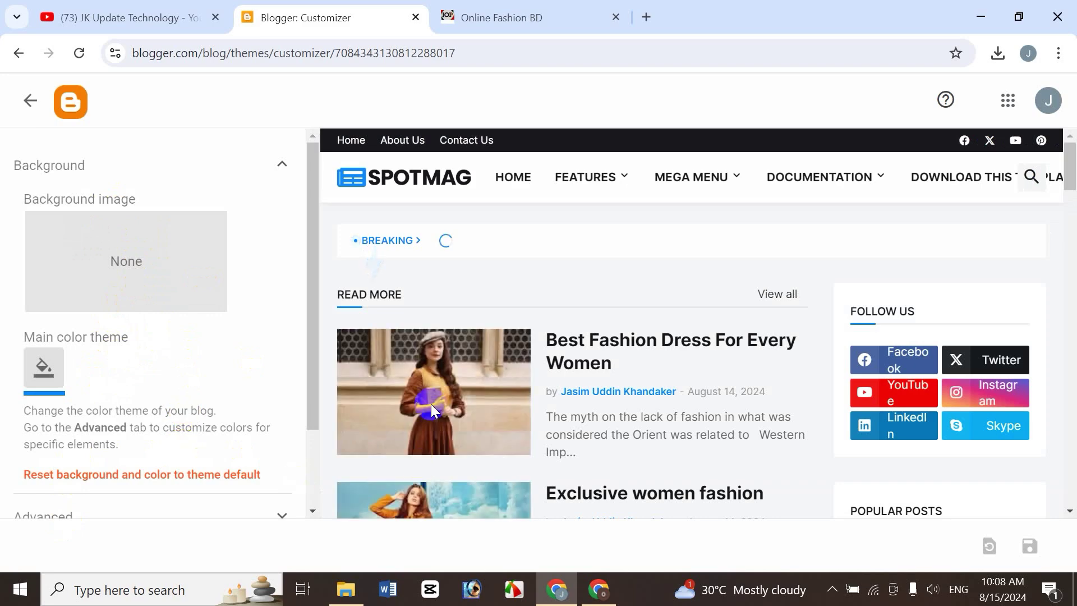
{"action": "left_click", "coordinate": [27, 116]}
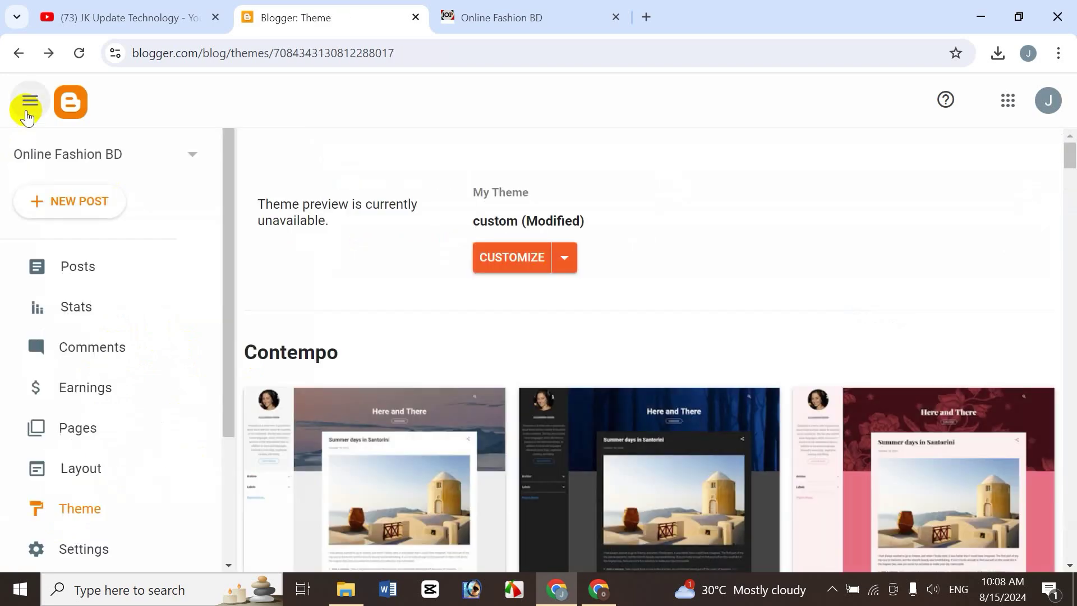
{"action": "left_click", "coordinate": [519, 10]}
{"action": "left_click", "coordinate": [360, 13]}
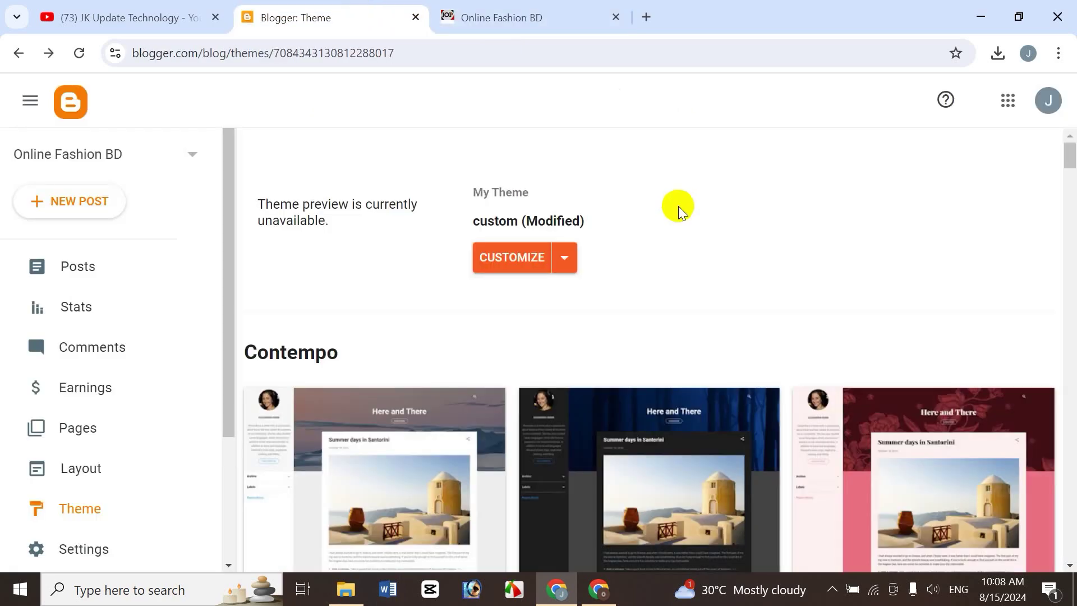
Open the blog's Layout page and compare its Theme Options, Topbar, Header Logo and Header Menu sections with the live blog.
{"action": "scroll", "coordinate": [221, 325], "scroll_direction": "down", "scroll_amount": 2}
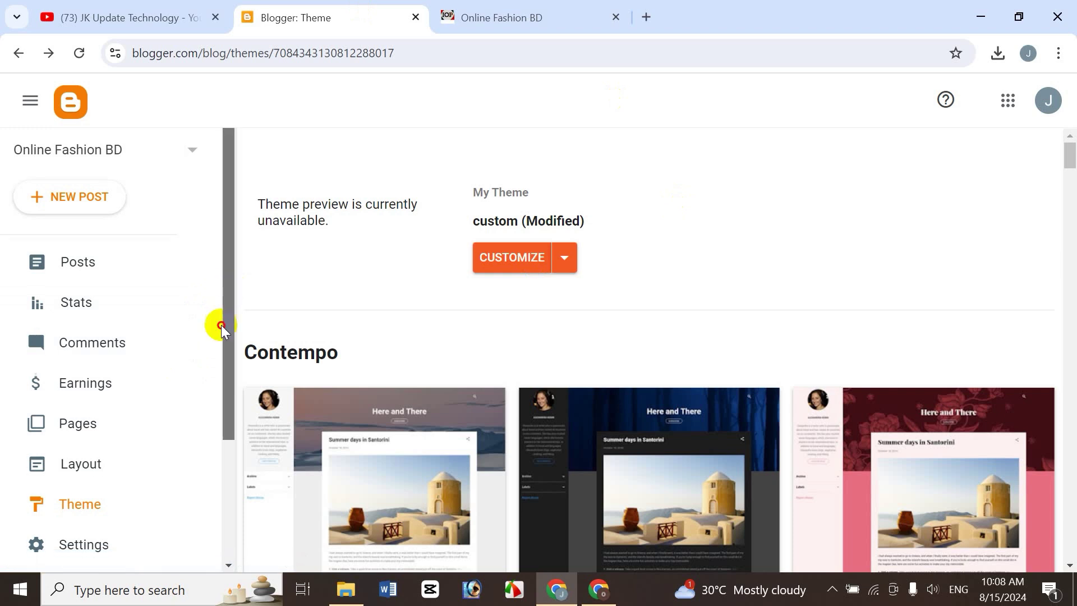
{"action": "left_click", "coordinate": [79, 335]}
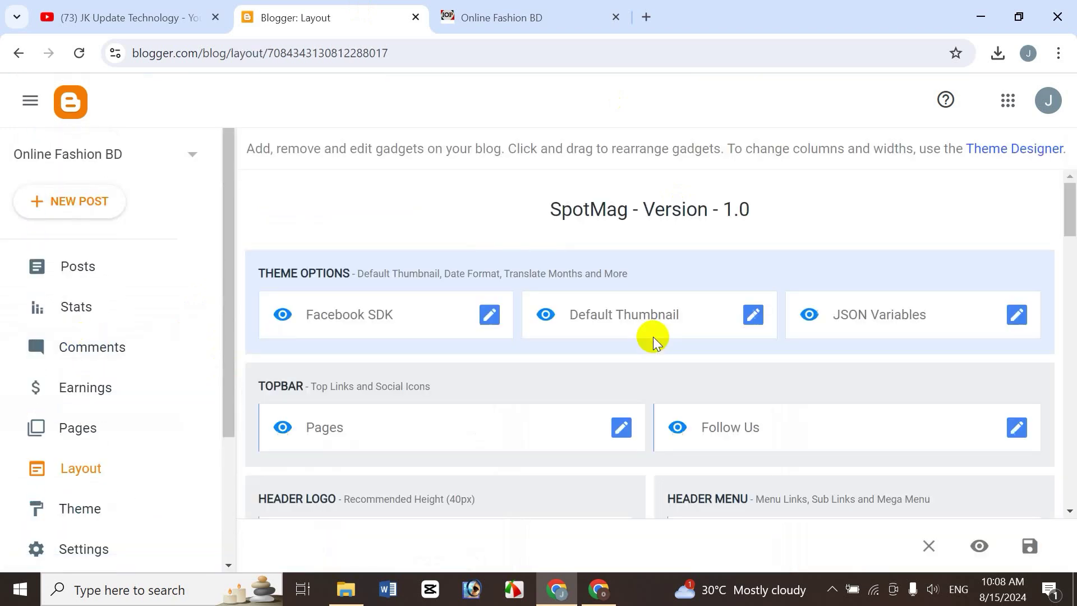
{"action": "left_click", "coordinate": [512, 17]}
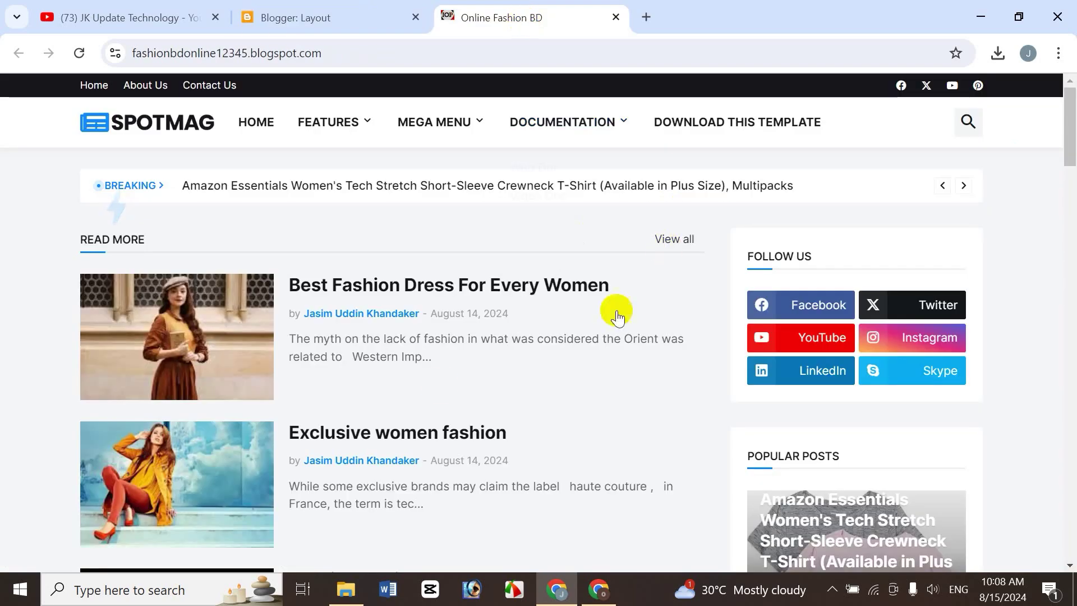
{"action": "left_click", "coordinate": [289, 18]}
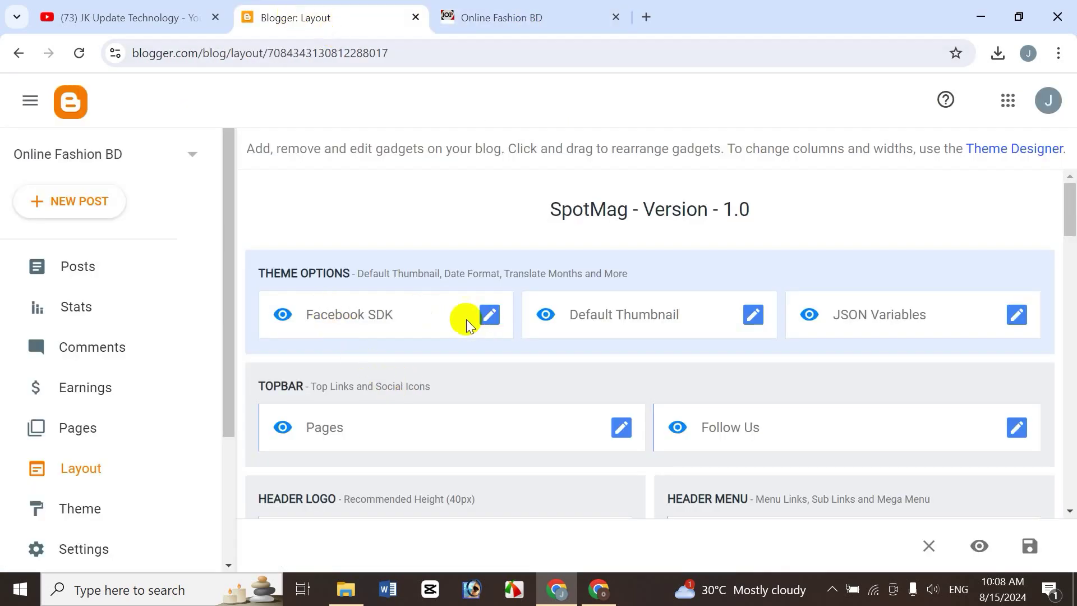
{"action": "mouse_move", "coordinate": [1072, 221]}
{"action": "left_mouse_down"}
{"action": "mouse_move", "coordinate": [1069, 420]}
{"action": "mouse_move", "coordinate": [1069, 202]}
{"action": "left_mouse_up"}
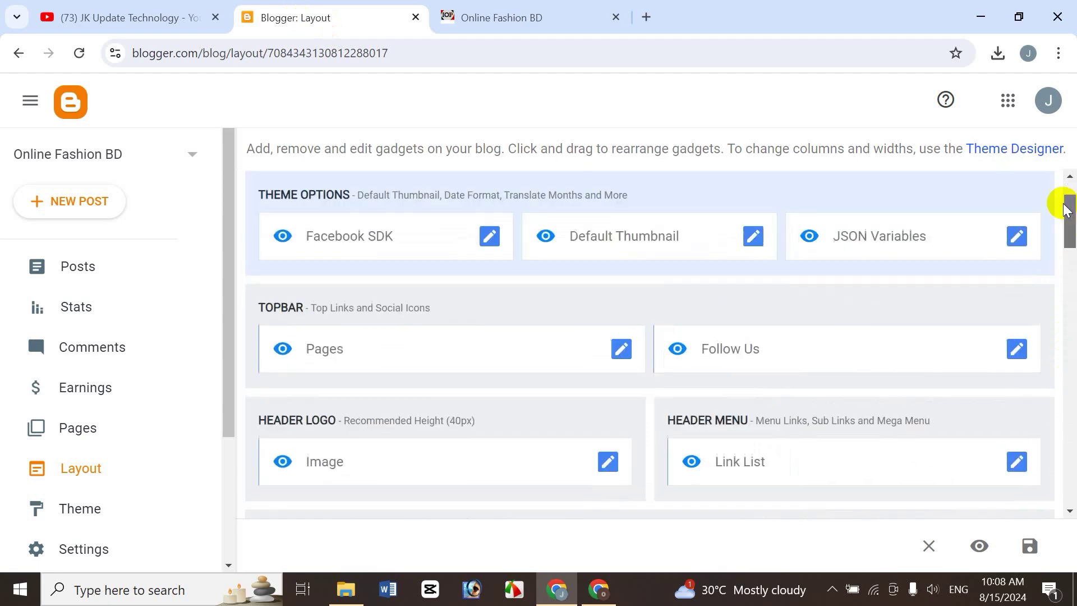
{"action": "left_click", "coordinate": [597, 17]}
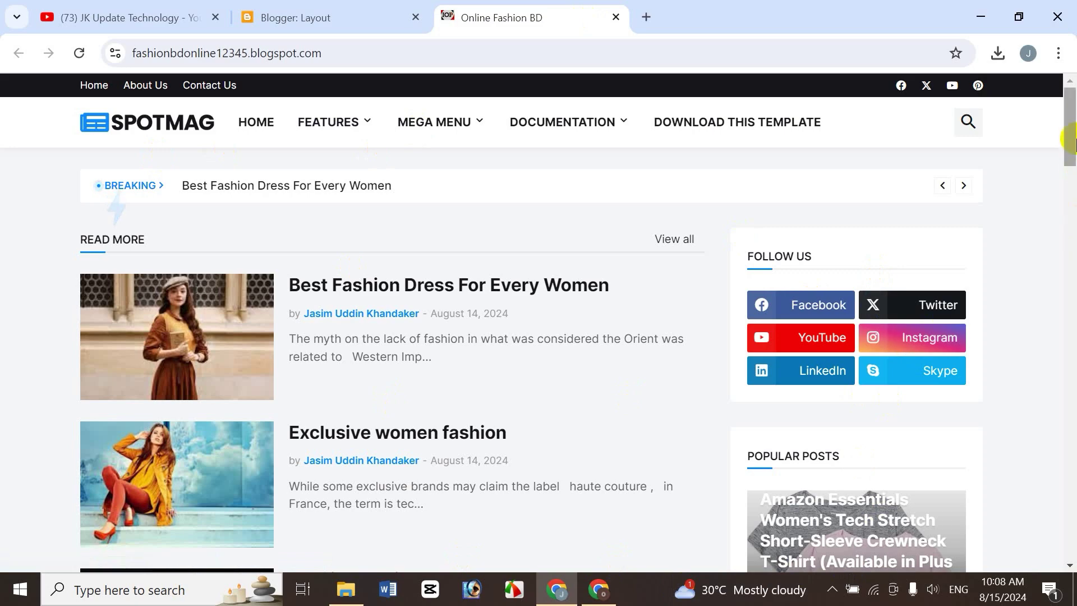
{"action": "mouse_move", "coordinate": [1064, 139]}
{"action": "left_mouse_down"}
{"action": "mouse_move", "coordinate": [1066, 238]}
{"action": "mouse_move", "coordinate": [1065, 146]}
{"action": "left_mouse_up"}
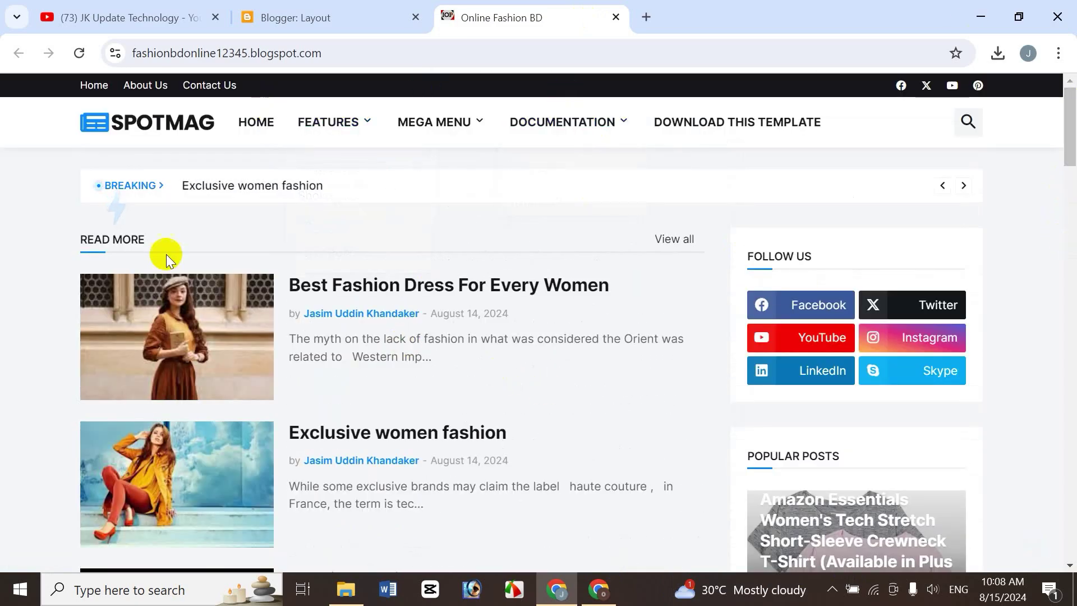
{"action": "left_click", "coordinate": [314, 17]}
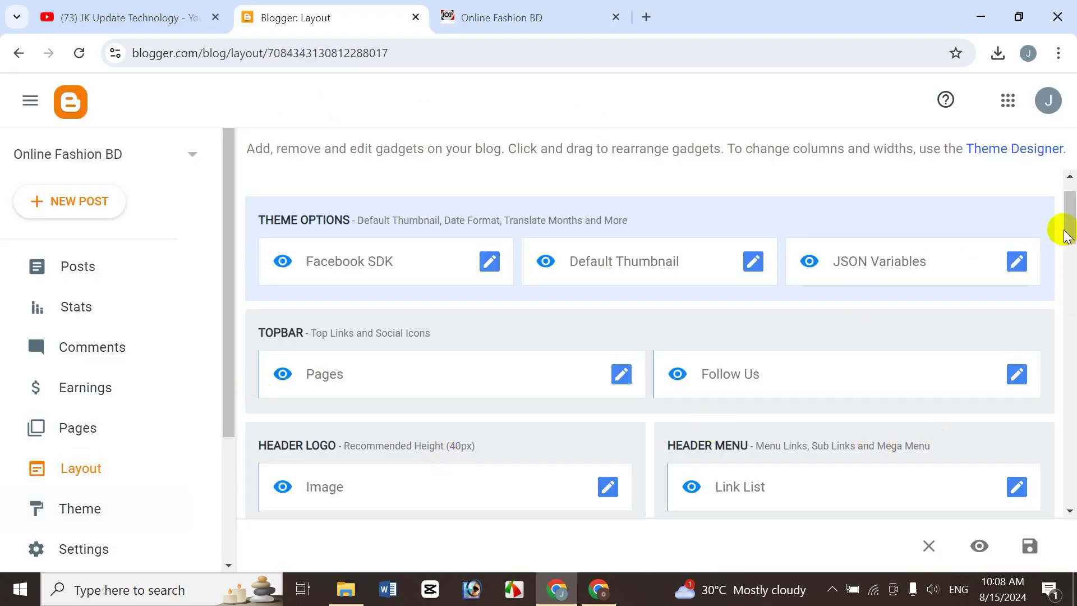
{"action": "left_click_drag", "start_coordinate": [1067, 219], "coordinate": [1074, 148]}
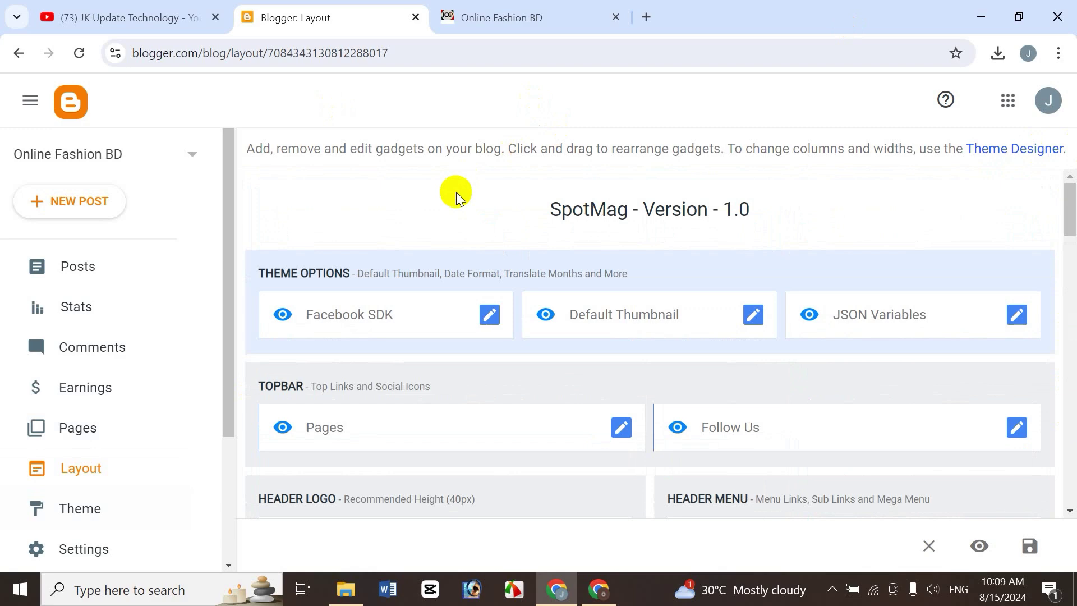
{"action": "left_click", "coordinate": [452, 7]}
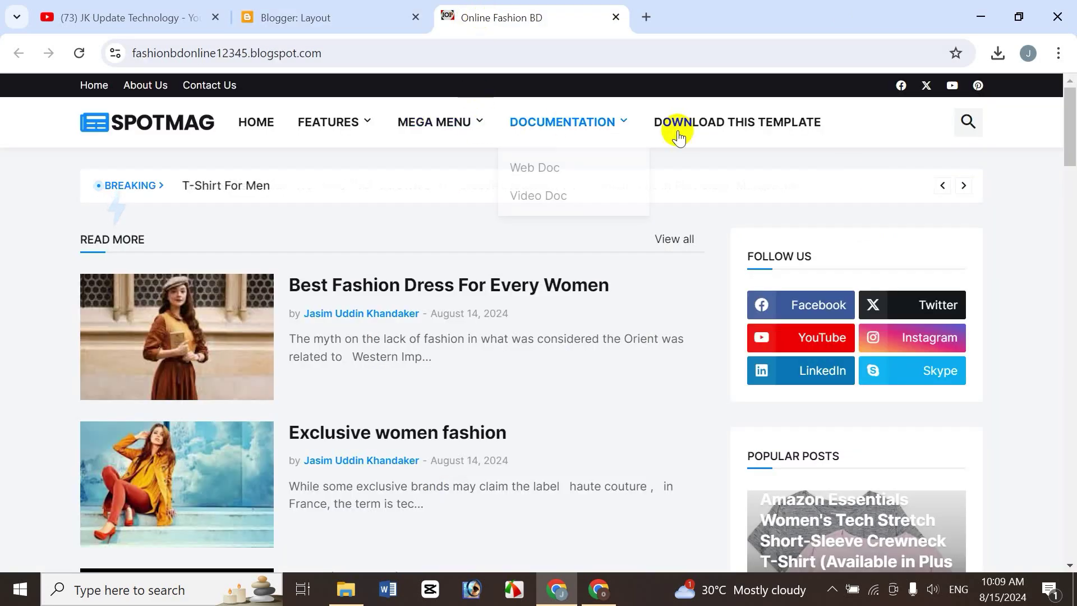
{"action": "left_click", "coordinate": [381, 8]}
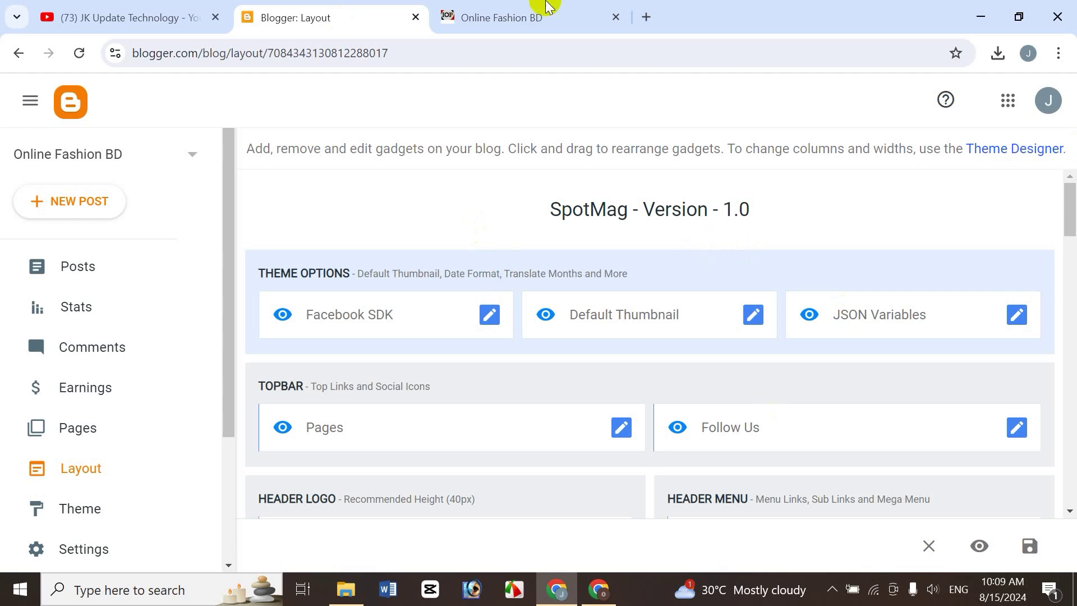
Switch to YouTube and show the JK Update Technology channel's Blogger tutorial videos.
{"action": "left_click", "coordinate": [168, 14]}
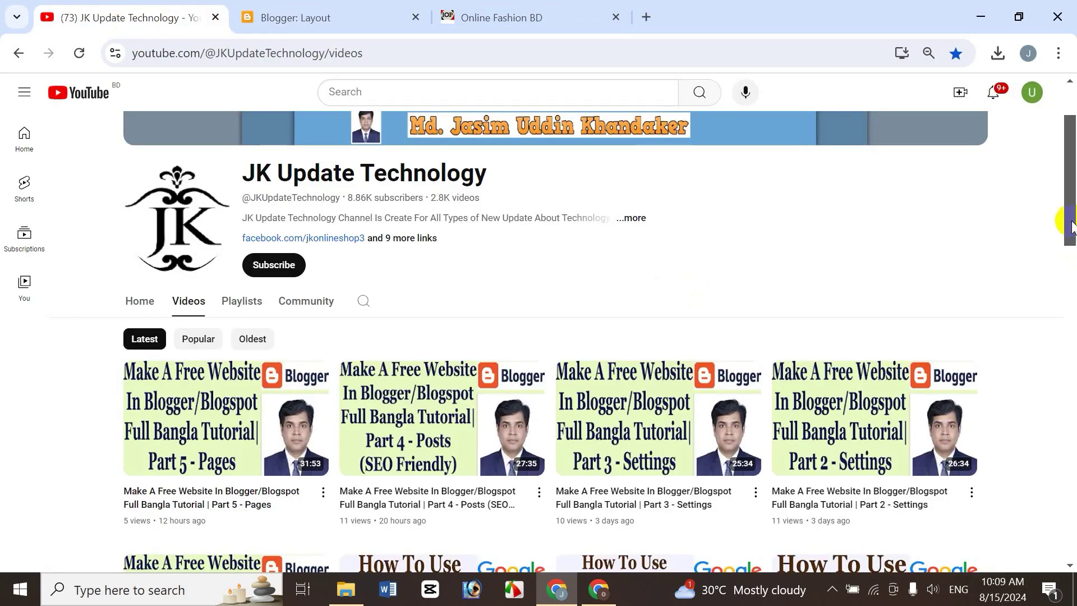
{"action": "scroll", "coordinate": [784, 281], "scroll_direction": "up", "scroll_amount": 1}
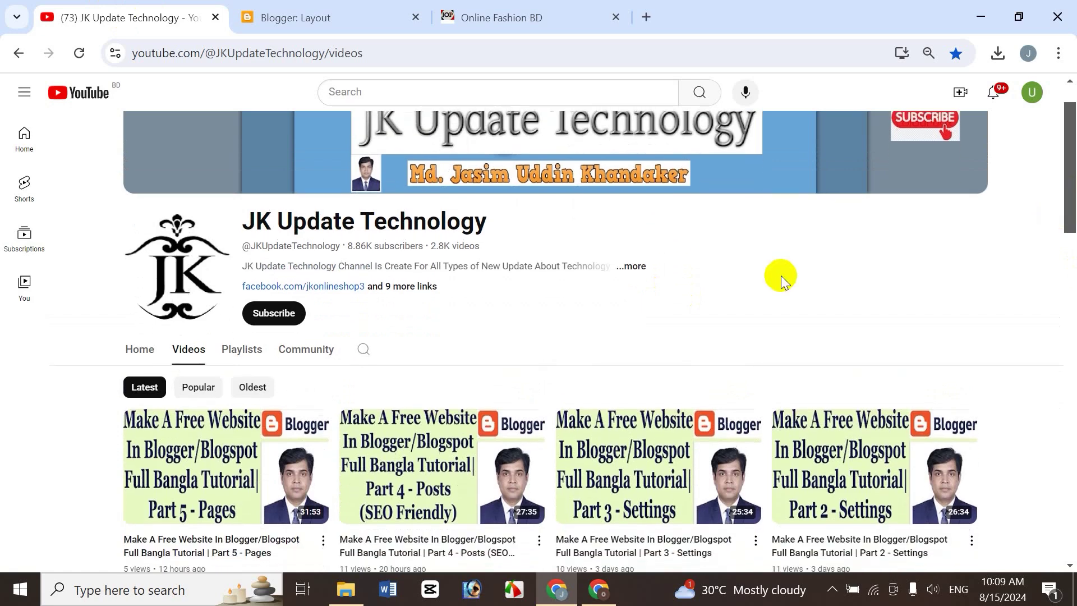